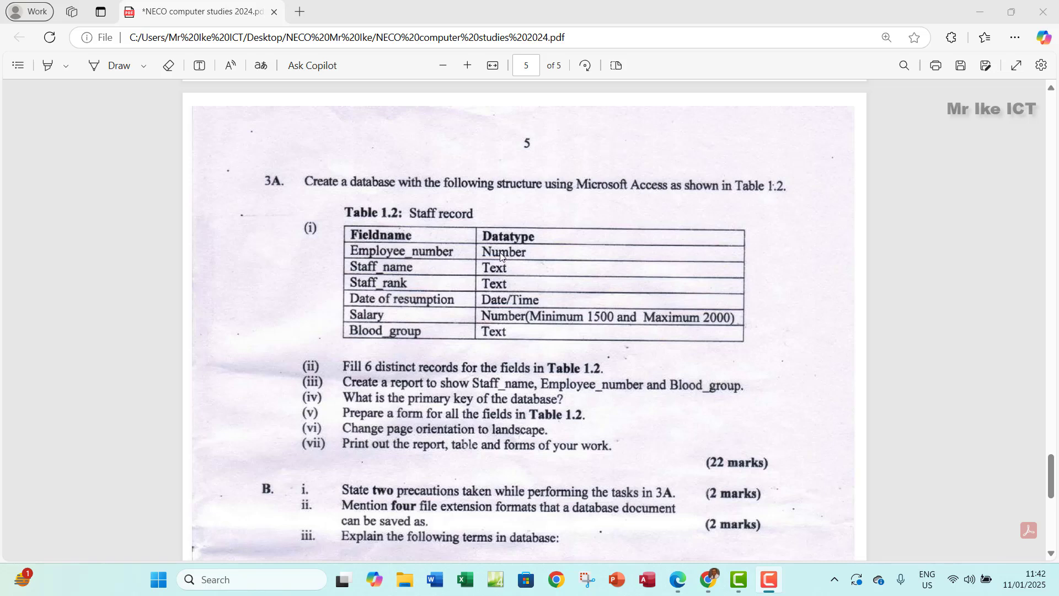
Read question 3A in the exam PDF in Edge, then launch Microsoft Access.
{"action": "scroll", "coordinate": [500, 255], "scroll_direction": "down", "scroll_amount": 3}
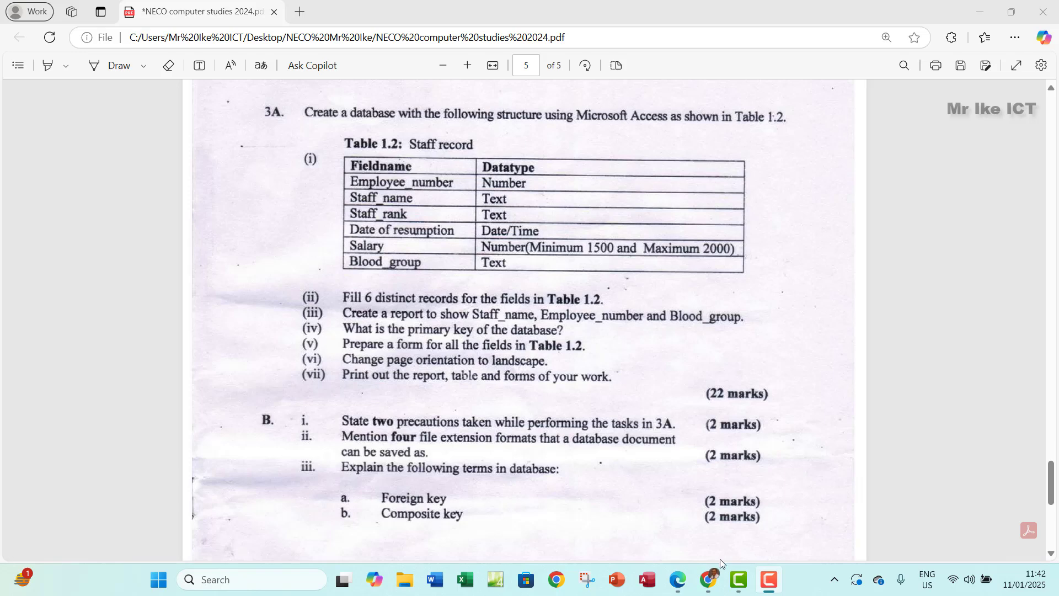
{"action": "left_click", "coordinate": [650, 584]}
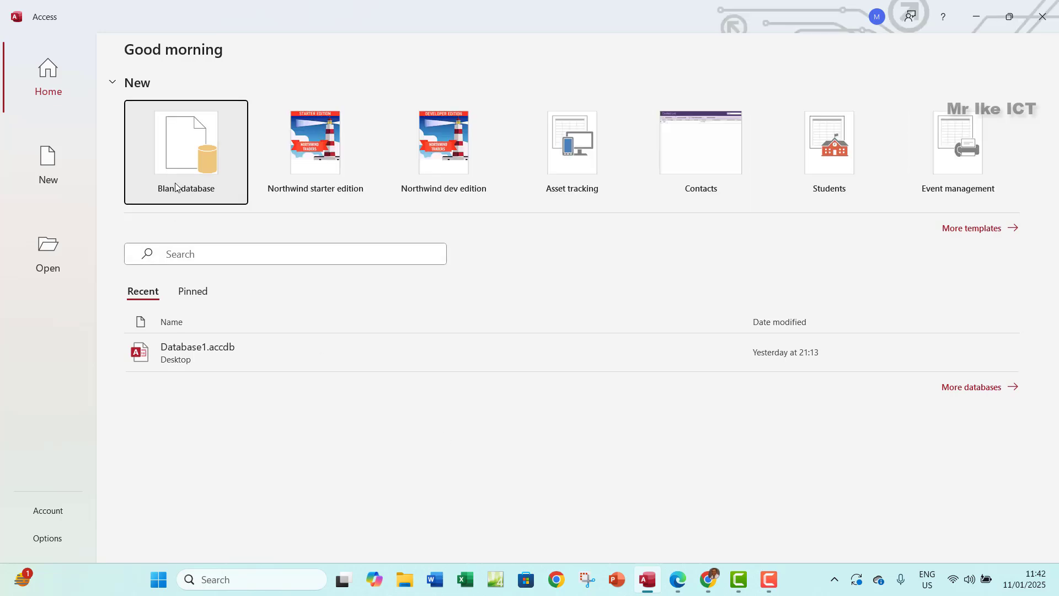
Start a blank database saved in the Desktop's NECO Mr Ike folder.
{"action": "left_click", "coordinate": [176, 186]}
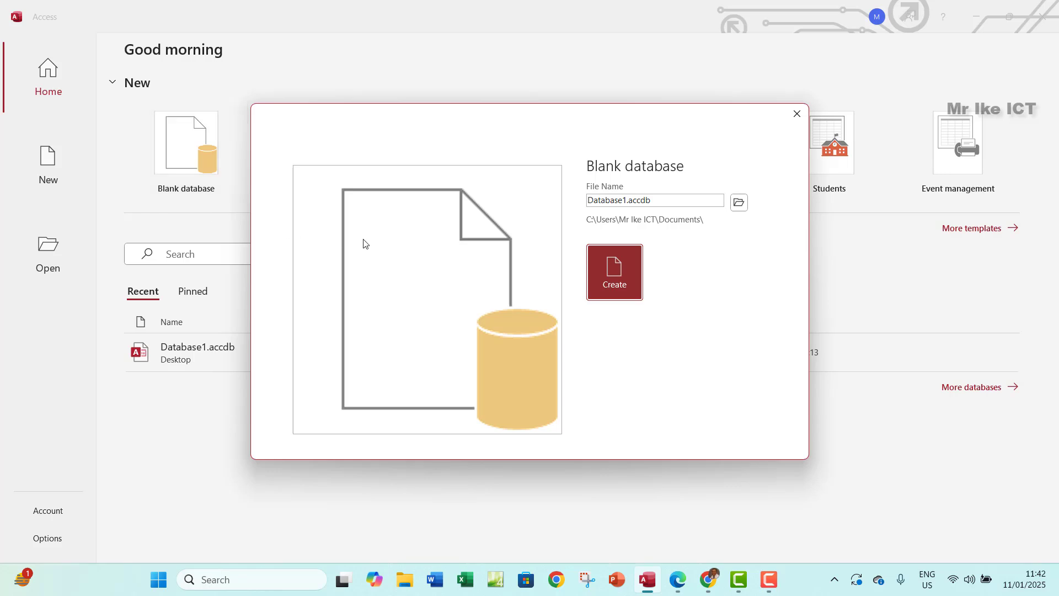
{"action": "left_click", "coordinate": [740, 204]}
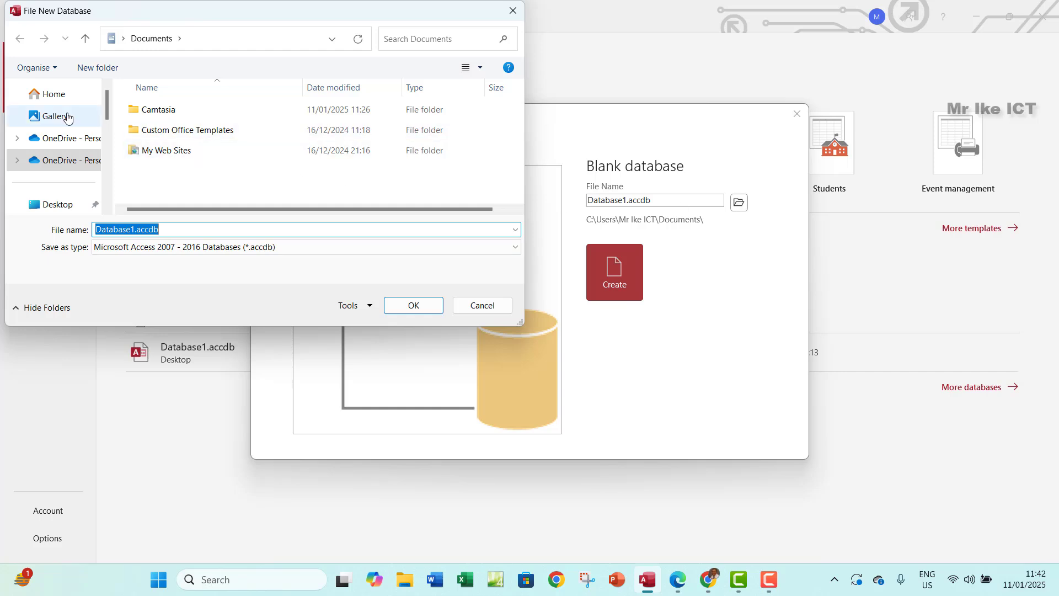
{"action": "left_click", "coordinate": [64, 207]}
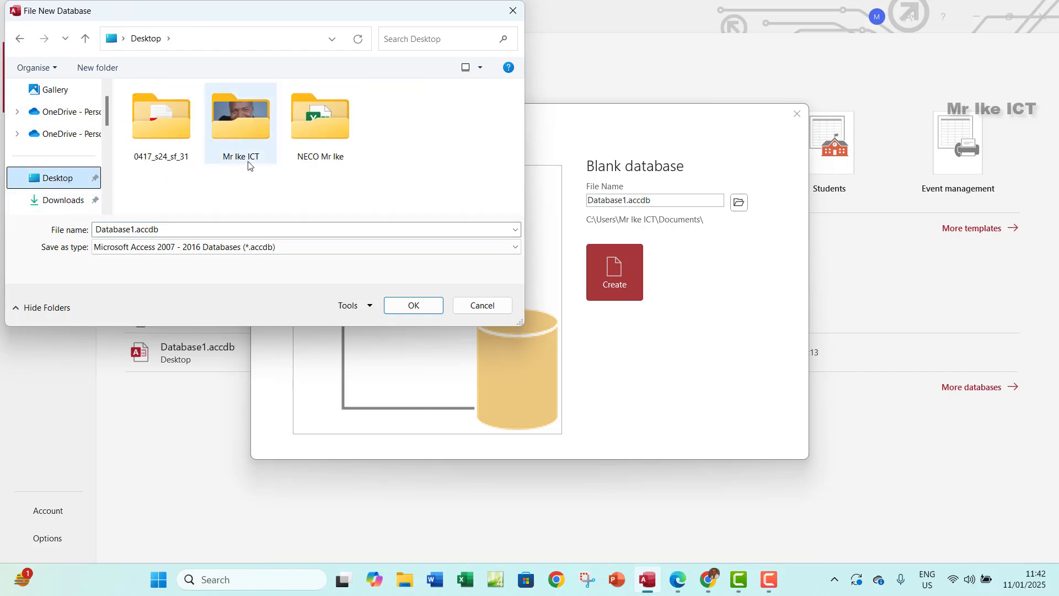
{"action": "left_click", "coordinate": [327, 146]}
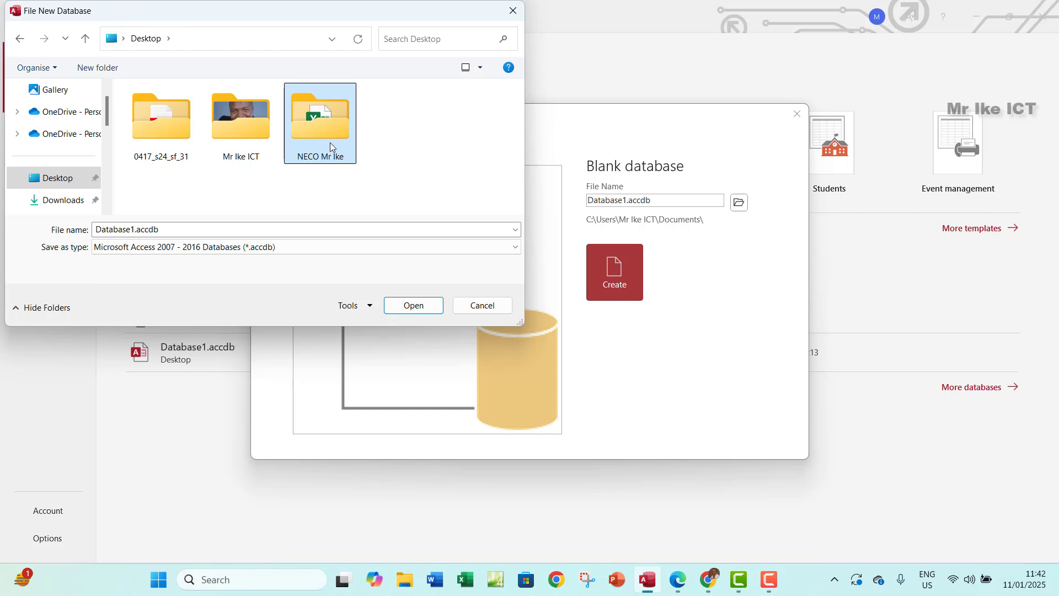
{"action": "double_click", "coordinate": [328, 142]}
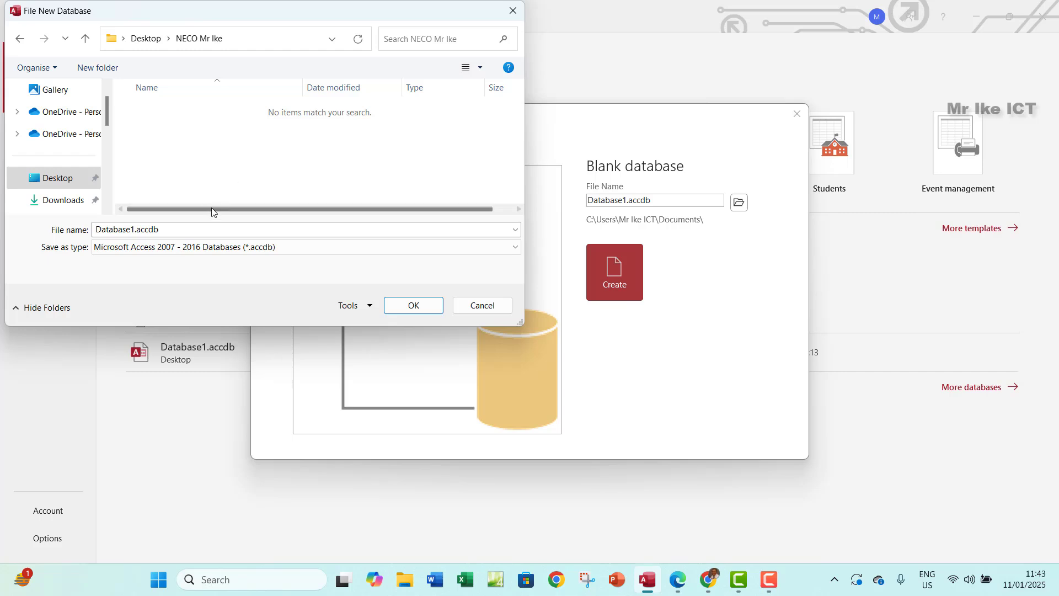
Name the database file MrIyke and create it.
{"action": "double_click", "coordinate": [171, 229]}
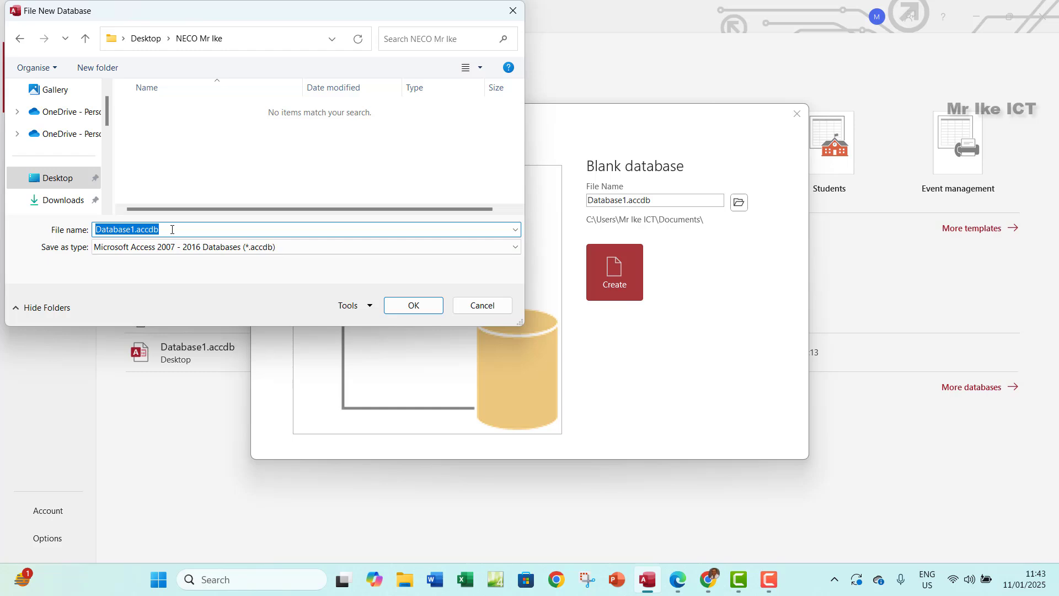
{"action": "type", "text": "m"}
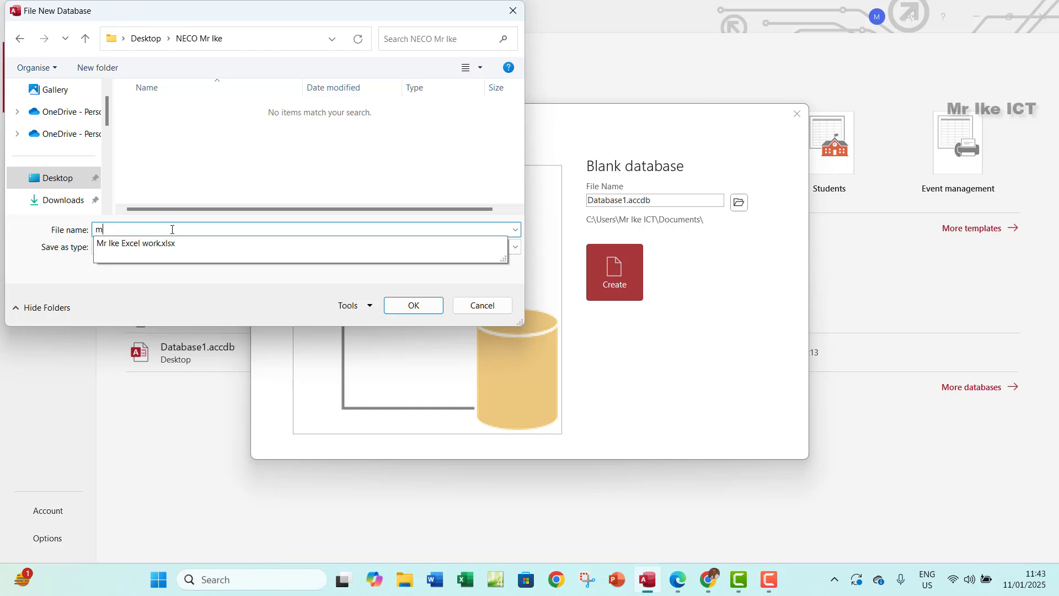
{"action": "key", "text": "BackSpace"}
{"action": "type", "text": "m"}
{"action": "key", "text": "BackSpace"}
{"action": "type", "text": "M"}
{"action": "key", "text": "BackSpace"}
{"action": "type", "text": "MrI"}
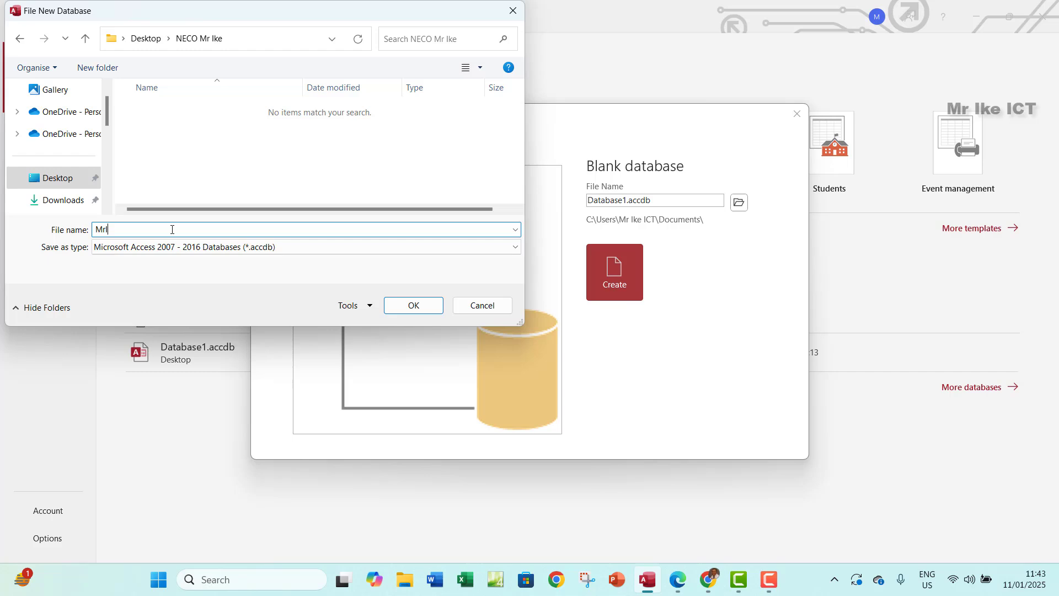
{"action": "type", "text": "yke"}
{"action": "left_click", "coordinate": [396, 309]}
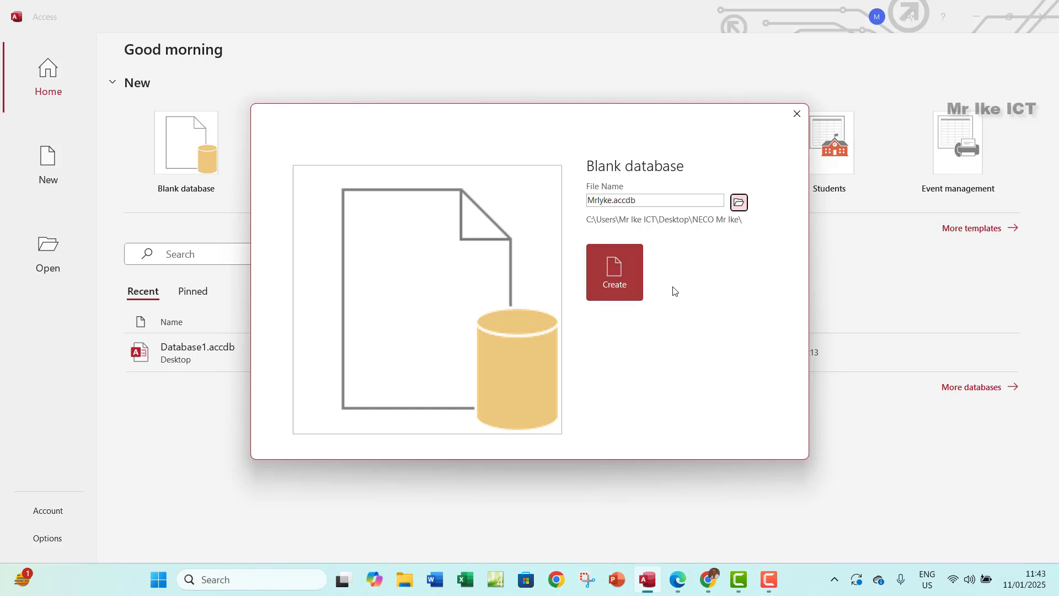
{"action": "left_click", "coordinate": [613, 281]}
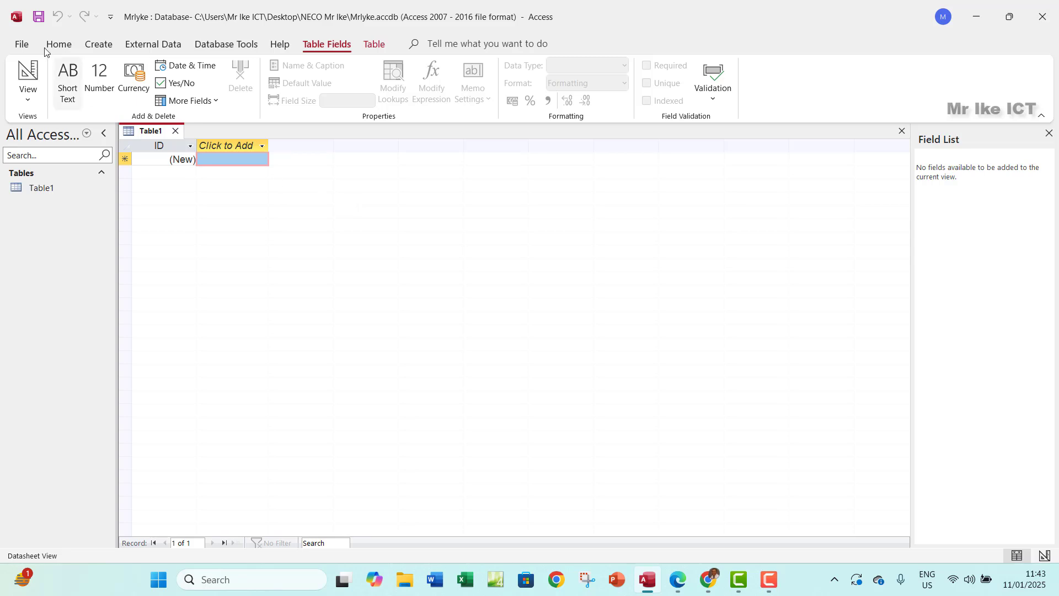
Save the new table under the default name Table1, glance at the exam PDF, and close the table.
{"action": "left_click", "coordinate": [38, 16]}
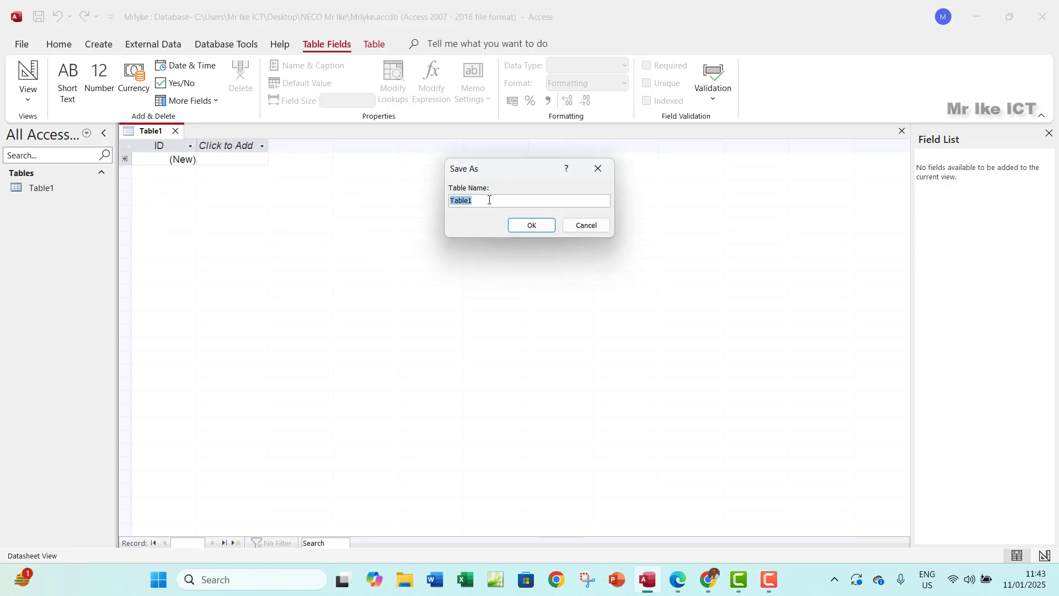
{"action": "left_click", "coordinate": [533, 226]}
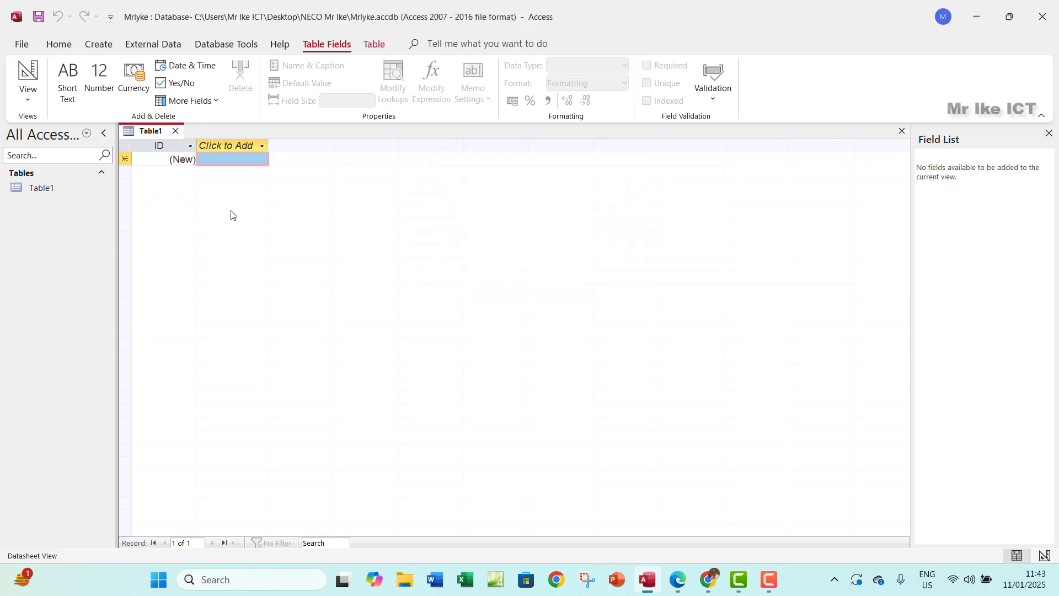
{"action": "left_click", "coordinate": [682, 583]}
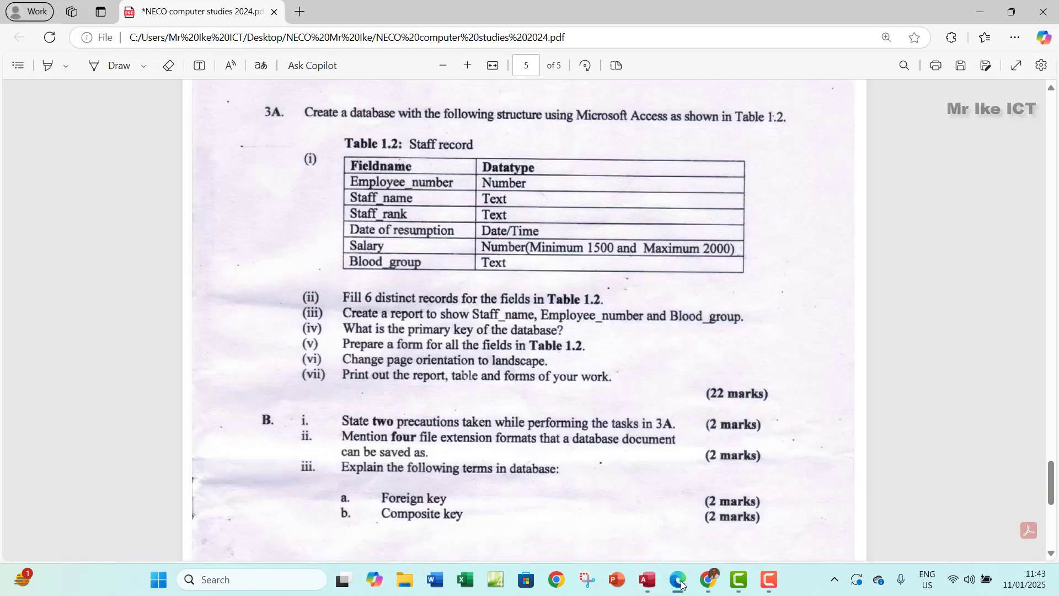
{"action": "left_click", "coordinate": [682, 583]}
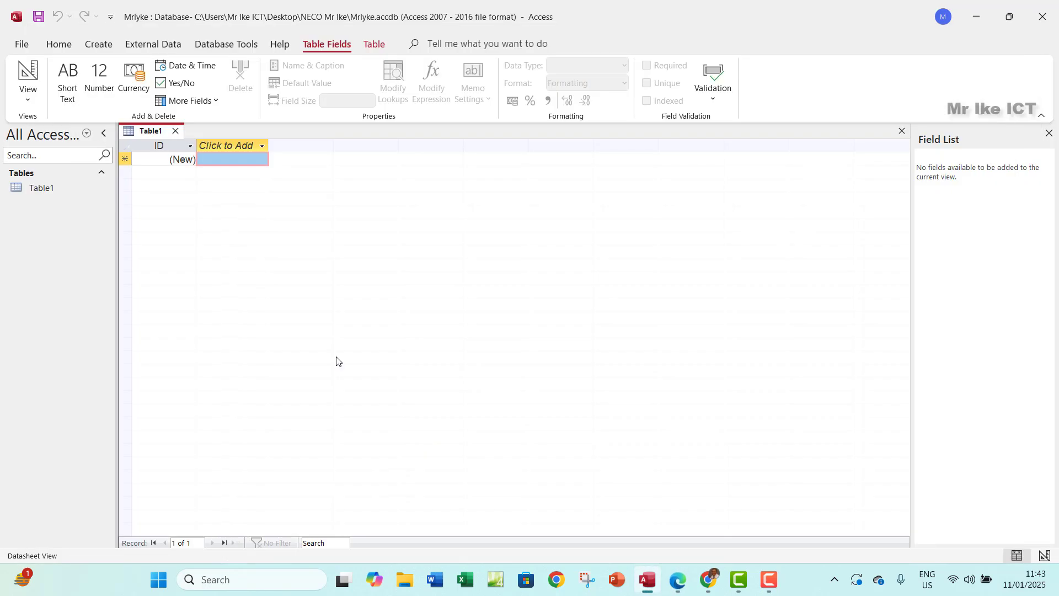
{"action": "left_click", "coordinate": [902, 130]}
Rename Table1 to Staff_Record.
{"action": "left_click", "coordinate": [45, 188]}
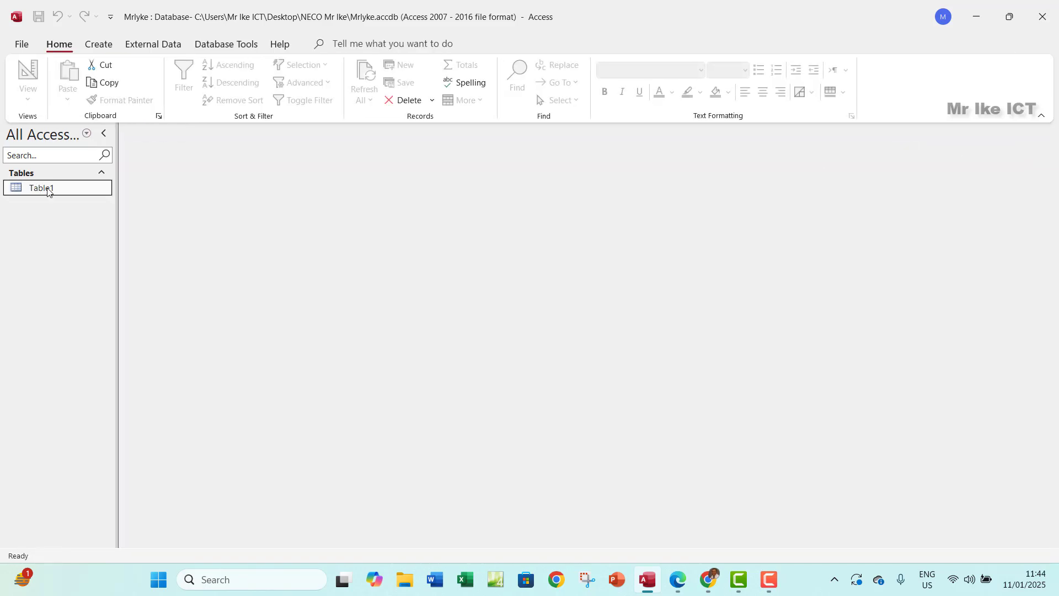
{"action": "right_click", "coordinate": [47, 189]}
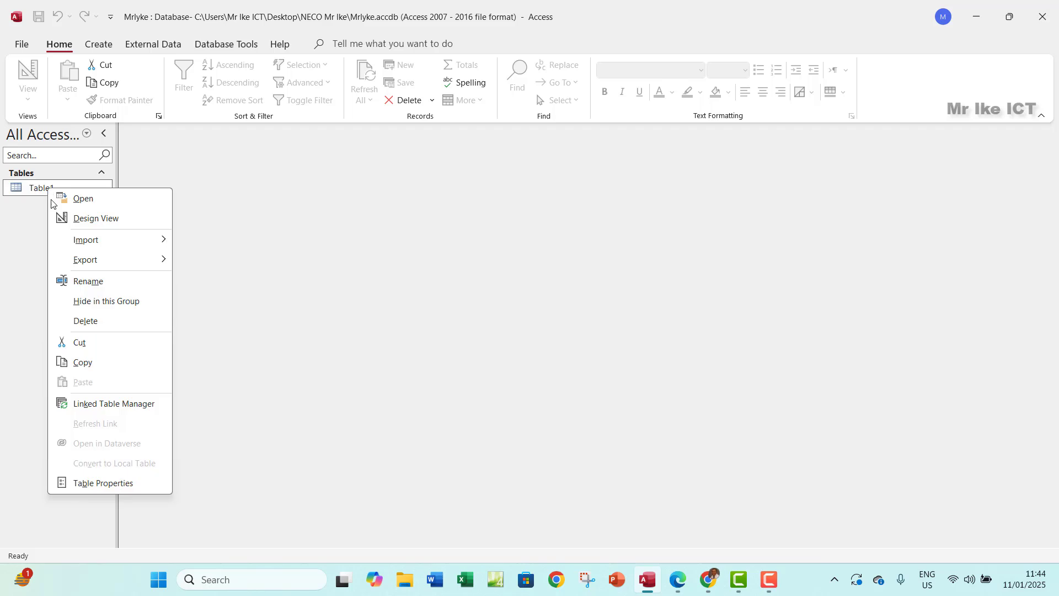
{"action": "left_click", "coordinate": [88, 278]}
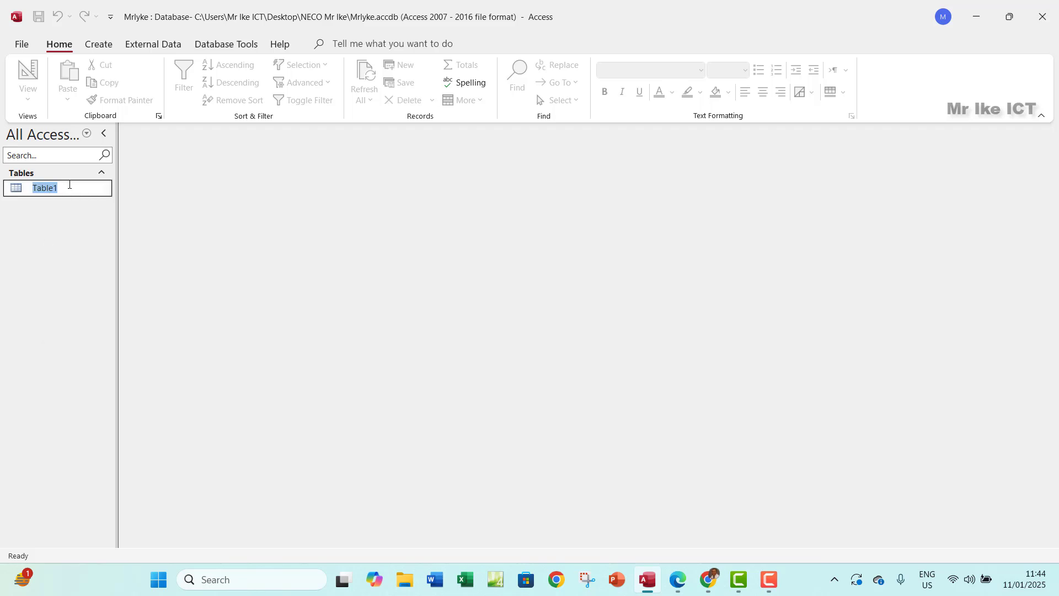
{"action": "type", "text": "Staff_Record"}
{"action": "key", "text": "Return"}
Open Staff_Record beside the exam PDF, close the field list and maximize Access.
{"action": "double_click", "coordinate": [72, 190]}
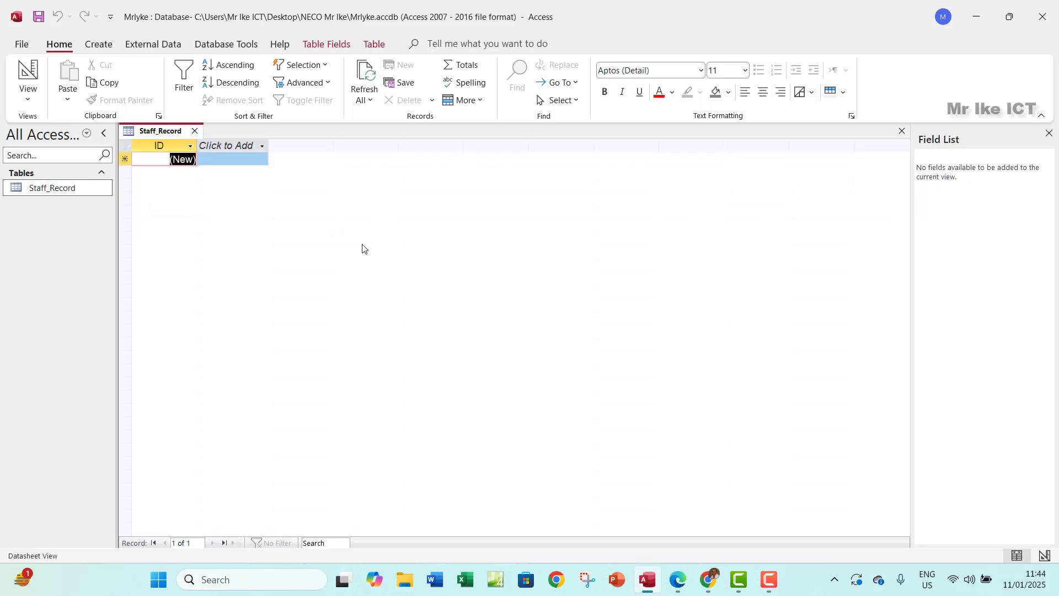
{"action": "left_click", "coordinate": [677, 577]}
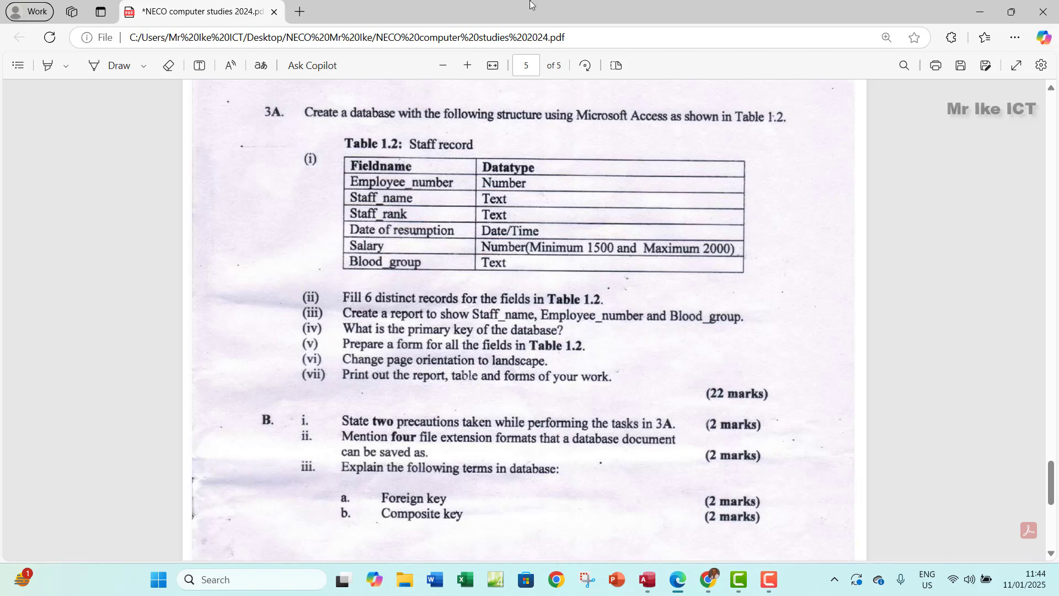
{"action": "left_click_drag", "start_coordinate": [530, 7], "coordinate": [362, 39]}
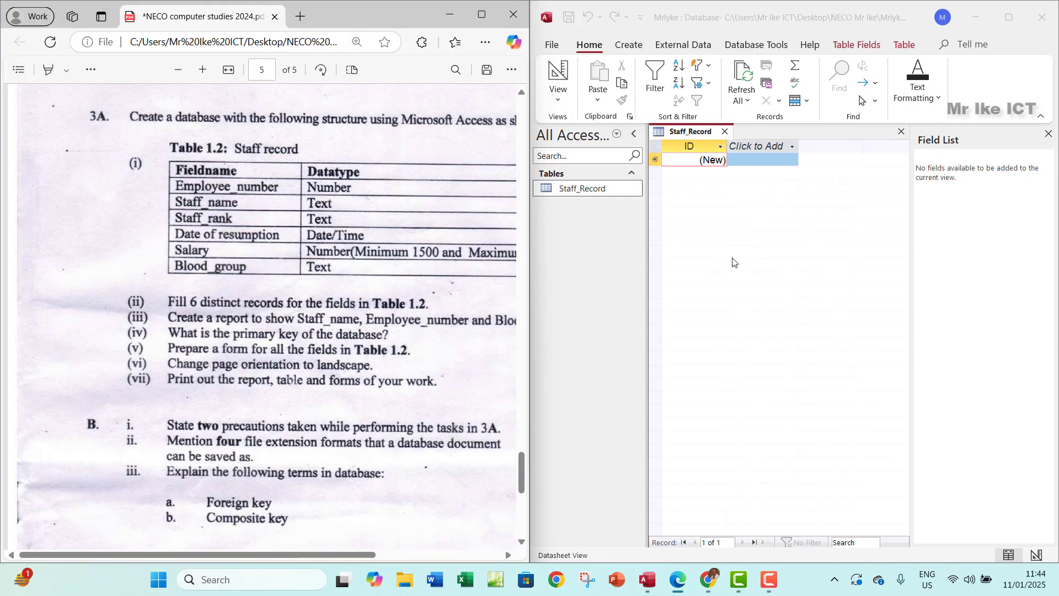
{"action": "left_click", "coordinate": [1047, 138]}
{"action": "left_click", "coordinate": [1049, 135]}
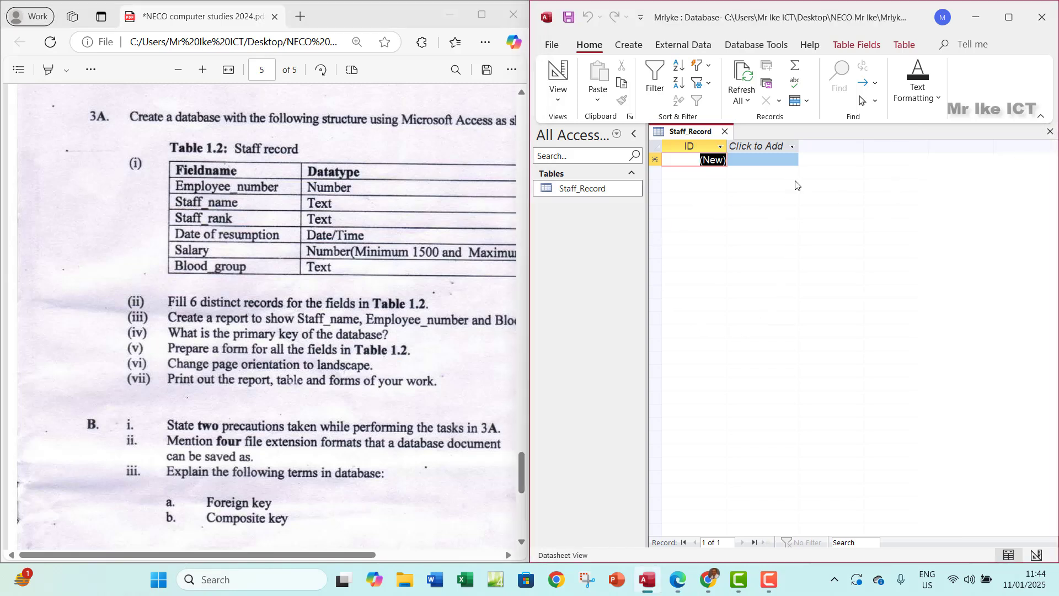
{"action": "left_click", "coordinate": [1009, 18]}
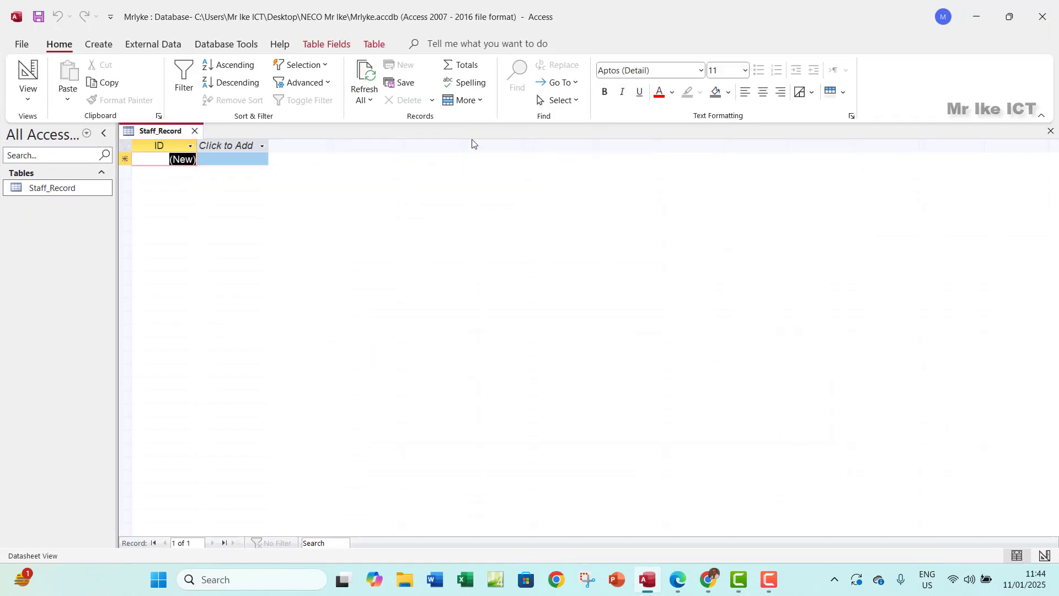
{"action": "left_click", "coordinate": [29, 101]}
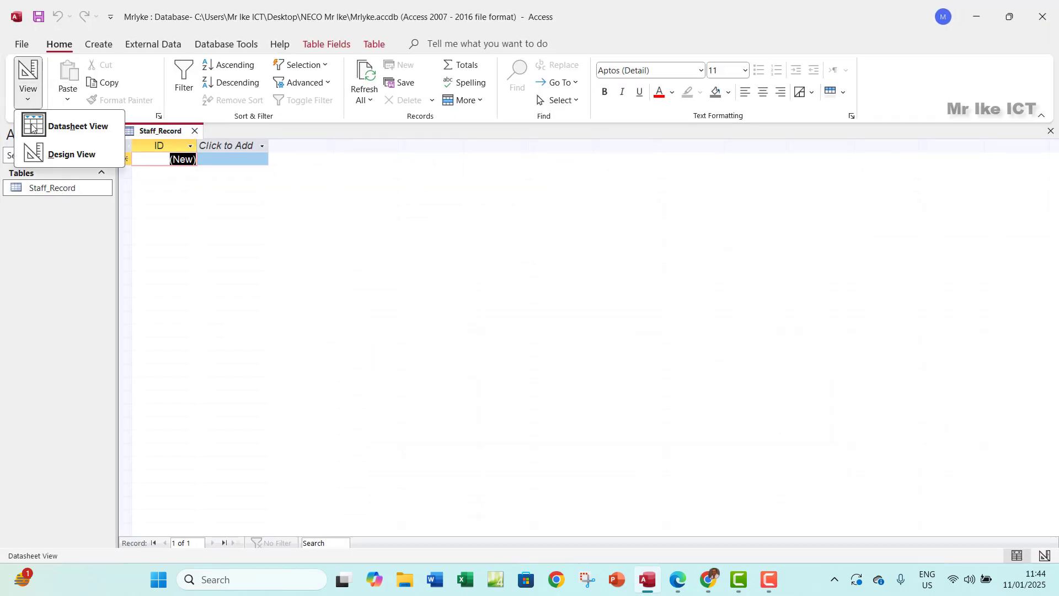
Switch Staff_Record to Design view and remove the primary key from the ID field.
{"action": "left_click", "coordinate": [59, 154]}
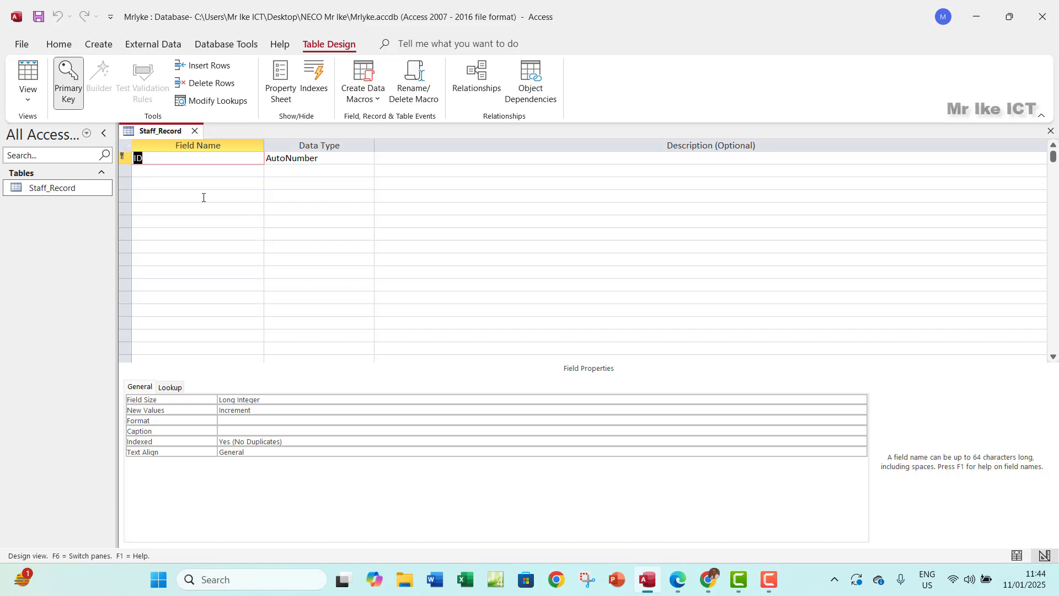
{"action": "right_click", "coordinate": [122, 156]}
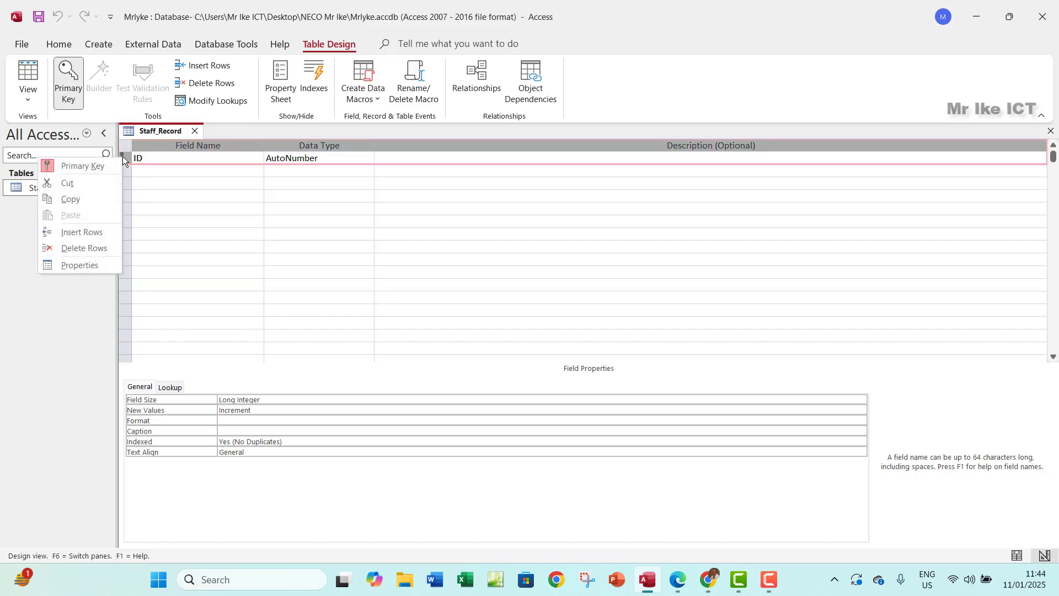
{"action": "left_click", "coordinate": [83, 165]}
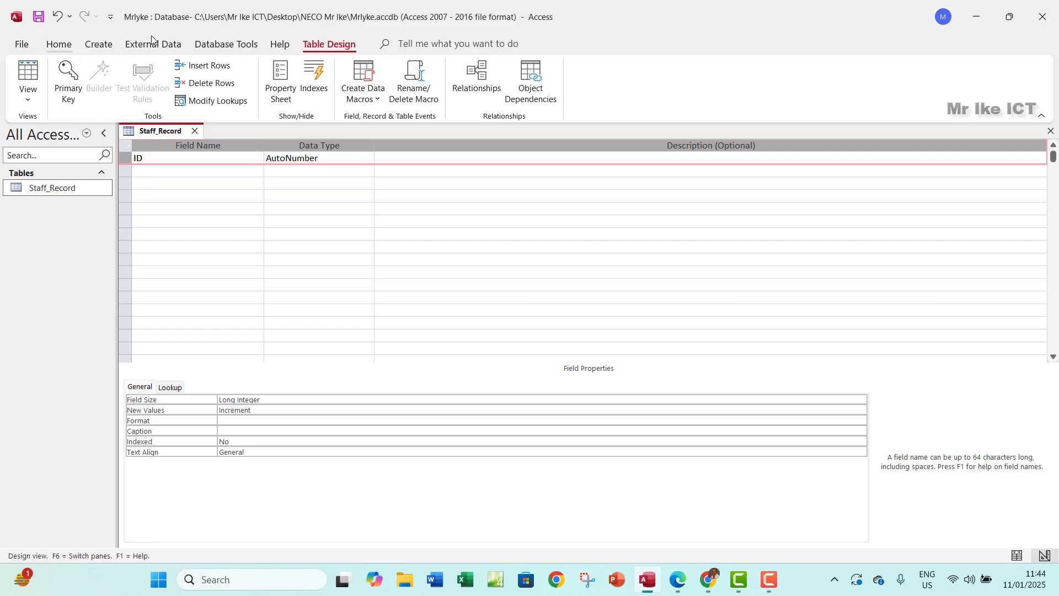
{"action": "mouse_move", "coordinate": [1008, 19]}
{"action": "left_click", "coordinate": [682, 580]}
Dock the PDF on the left and rename ID to Employee_Number with Number type.
{"action": "left_click_drag", "start_coordinate": [342, 15], "coordinate": [358, 47]}
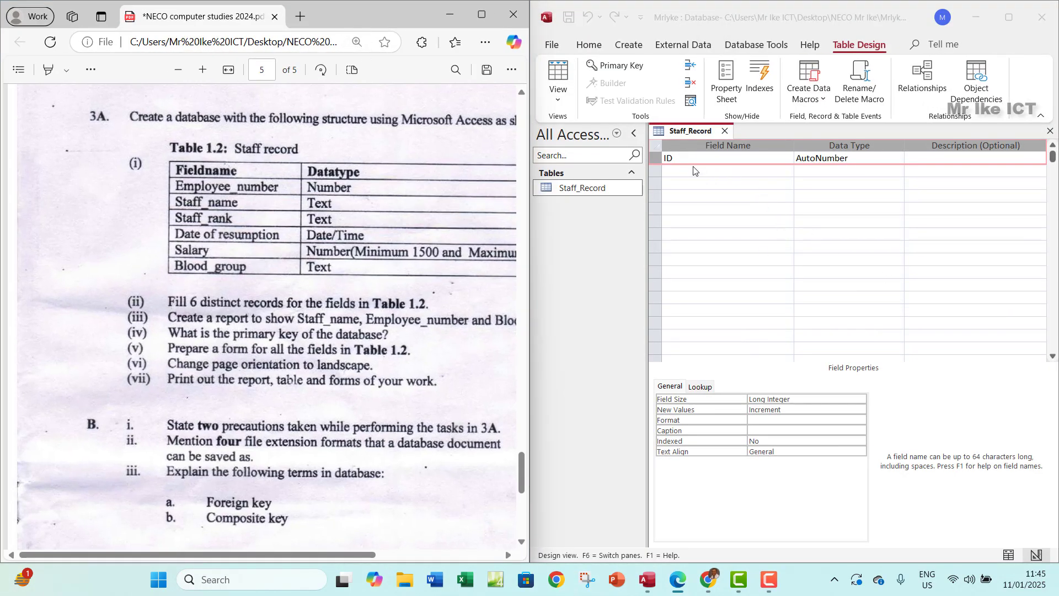
{"action": "left_click", "coordinate": [687, 159]}
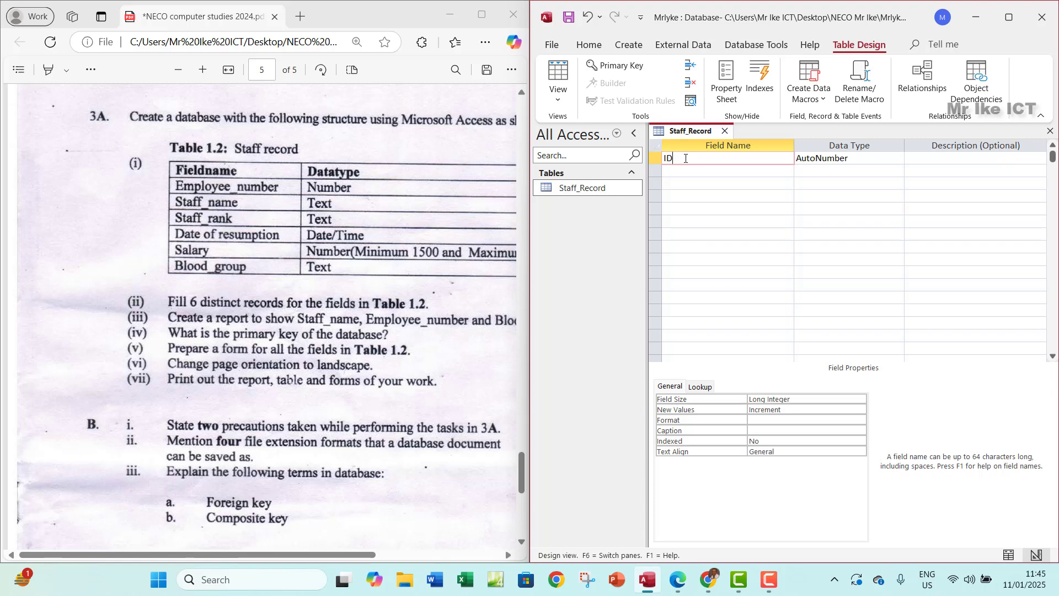
{"action": "key", "text": "BackSpace"}
{"action": "key", "text": "BackSpace"}
{"action": "type", "text": "Employee"}
{"action": "type", "text": "Number"}
{"action": "left_click", "coordinate": [853, 158]}
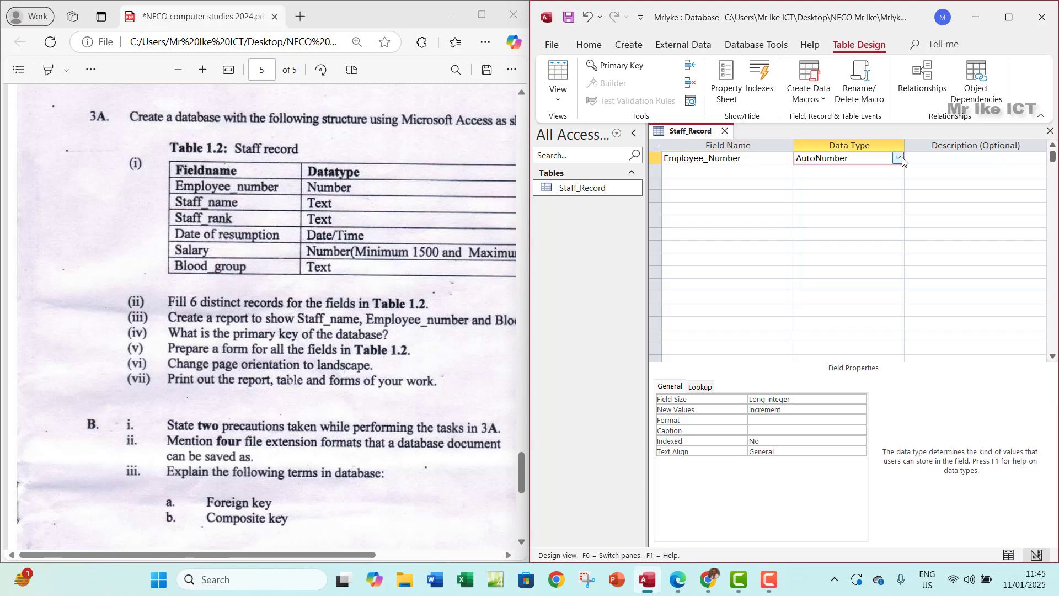
{"action": "left_click", "coordinate": [898, 159]}
{"action": "left_click", "coordinate": [831, 200]}
Add Staff_name and Staff_rank fields as Short Text.
{"action": "left_click", "coordinate": [693, 171]}
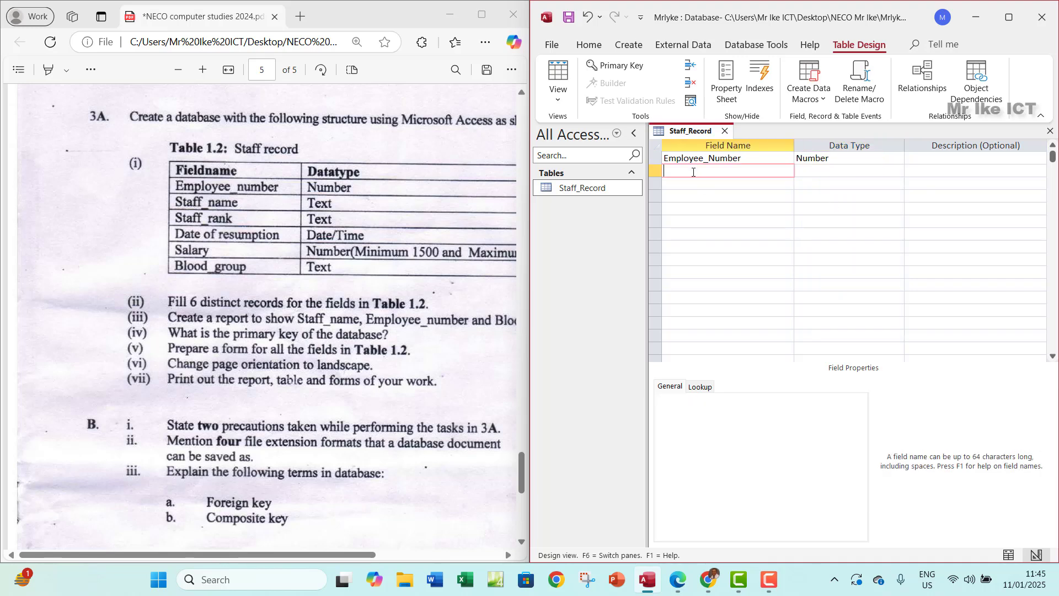
{"action": "type", "text": "Staff_name"}
{"action": "key", "text": "Tab"}
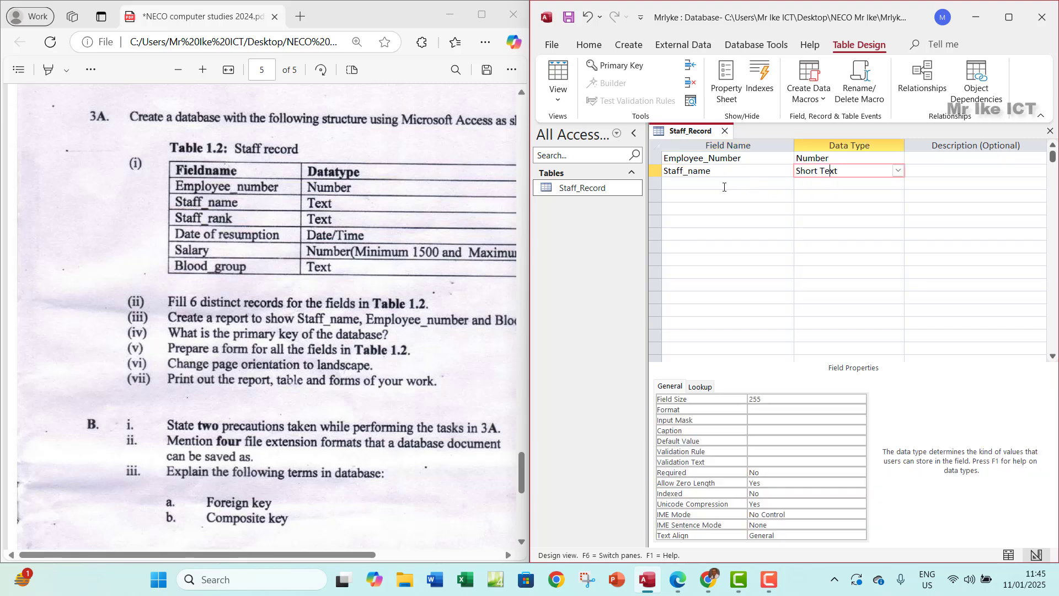
{"action": "left_click", "coordinate": [723, 186]}
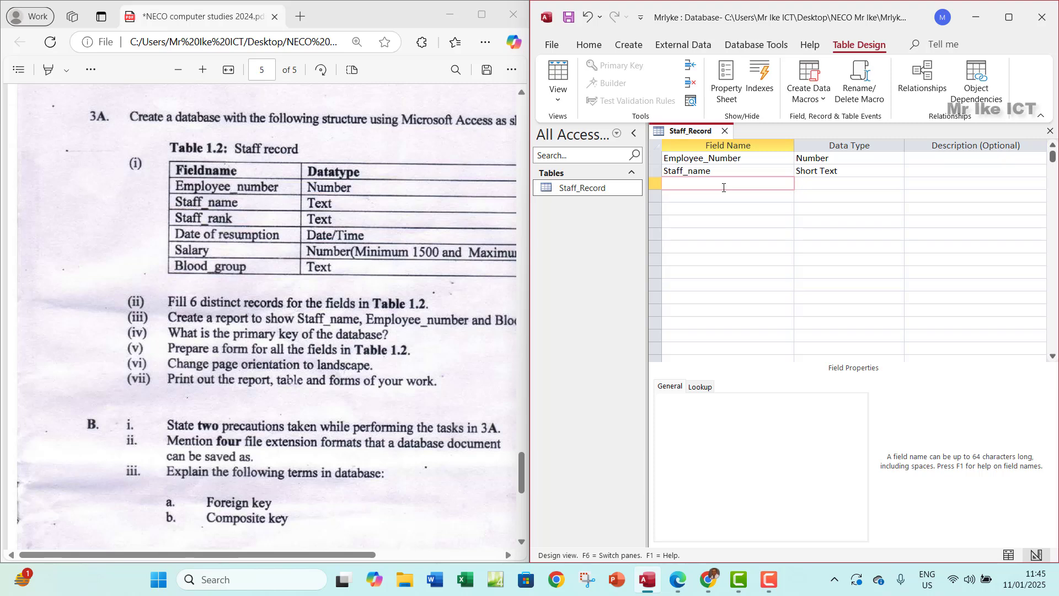
{"action": "type", "text": "Staff_rank"}
{"action": "key", "text": "Tab"}
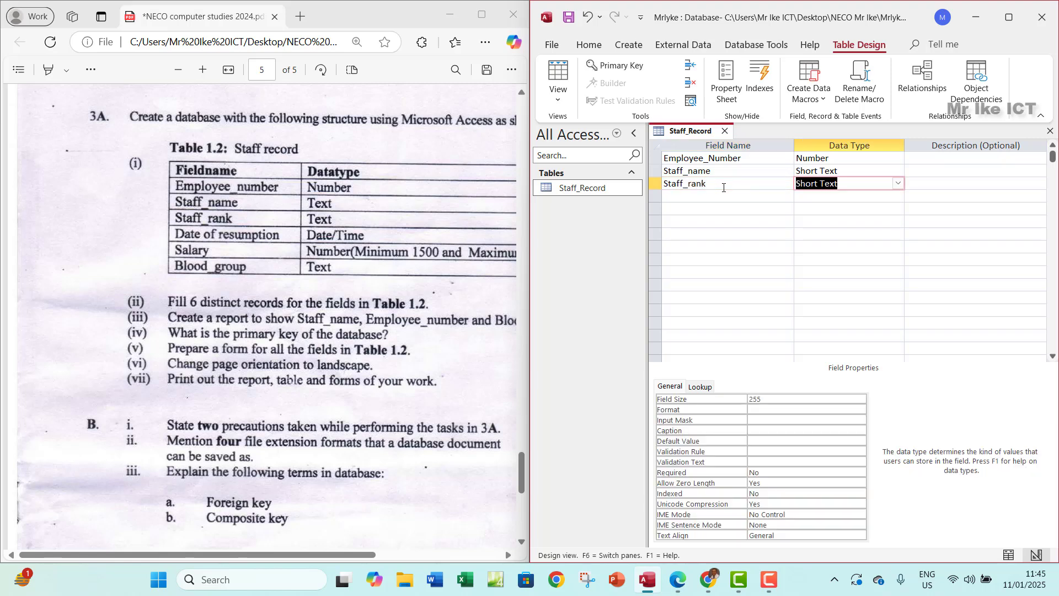
Add Date of resumption as Date/Time and Salary as Number.
{"action": "left_click", "coordinate": [701, 197]}
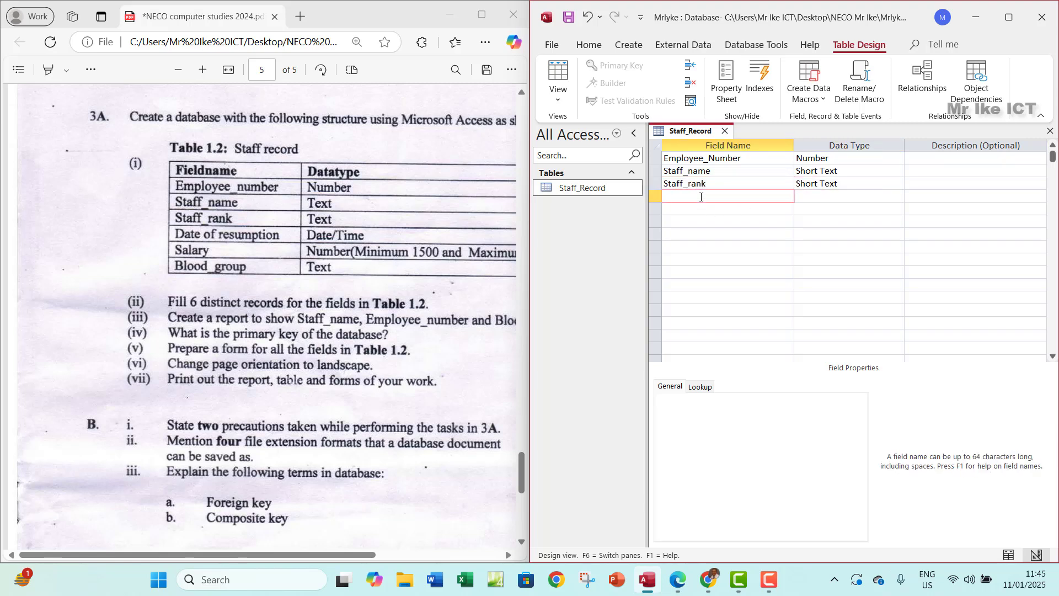
{"action": "type", "text": "Date of resumption"}
{"action": "key", "text": "Tab"}
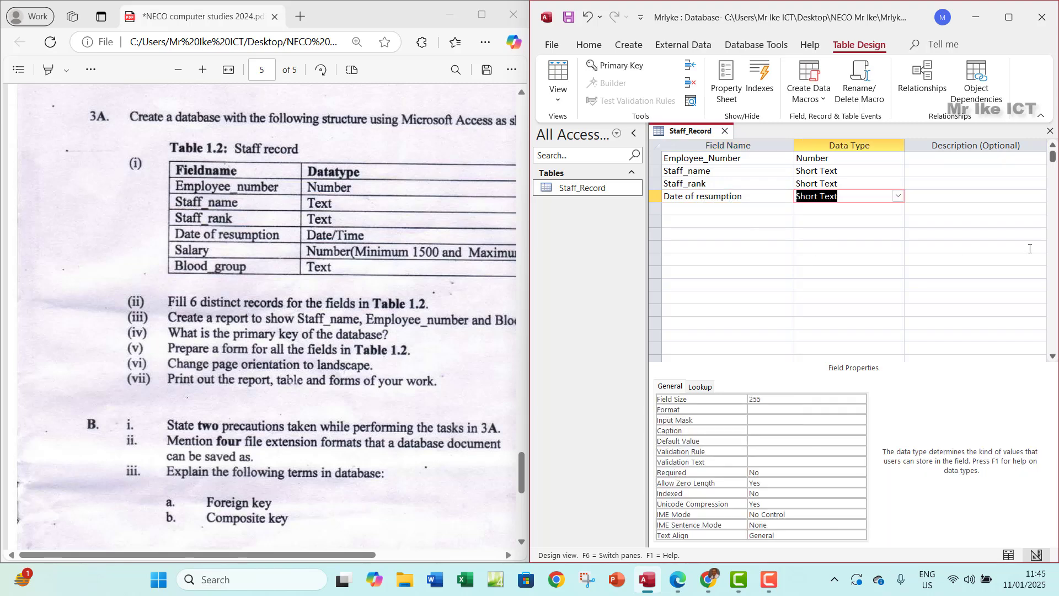
{"action": "left_click", "coordinate": [896, 194]}
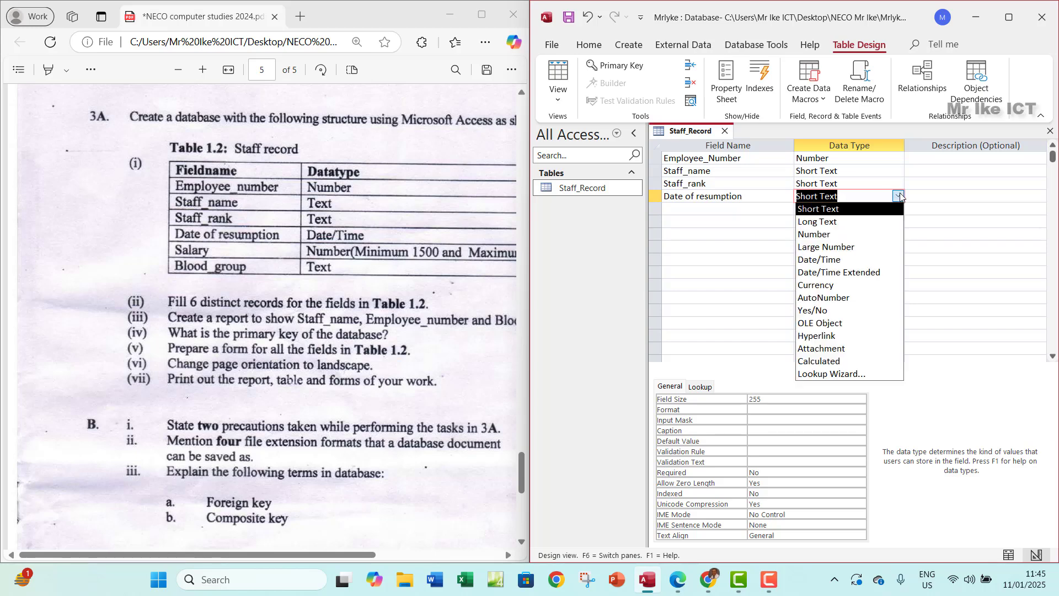
{"action": "left_click", "coordinate": [840, 261]}
{"action": "left_click", "coordinate": [680, 209]}
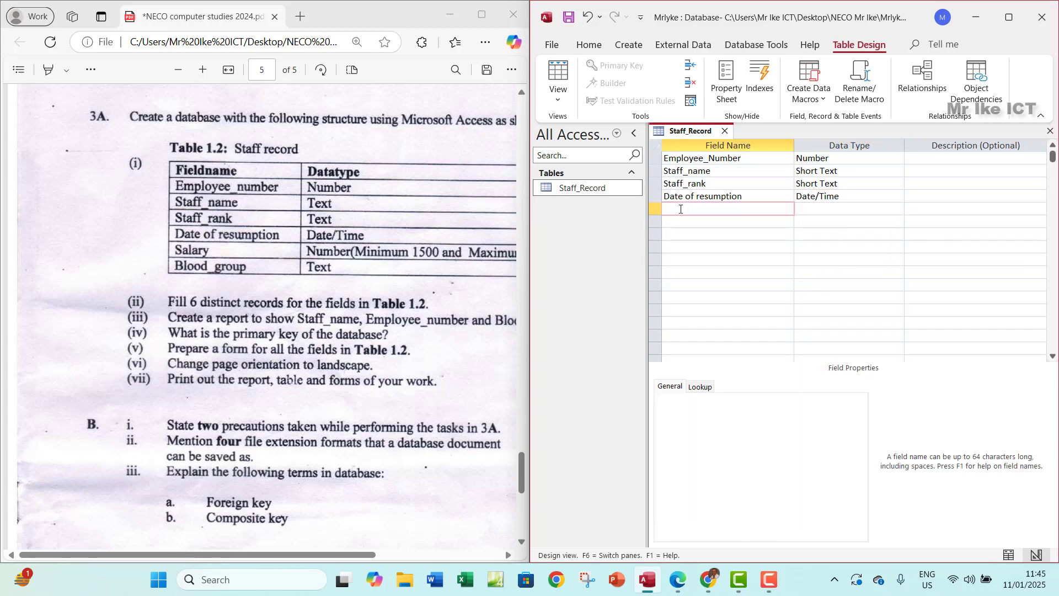
{"action": "type", "text": "Salary"}
{"action": "key", "text": "Tab"}
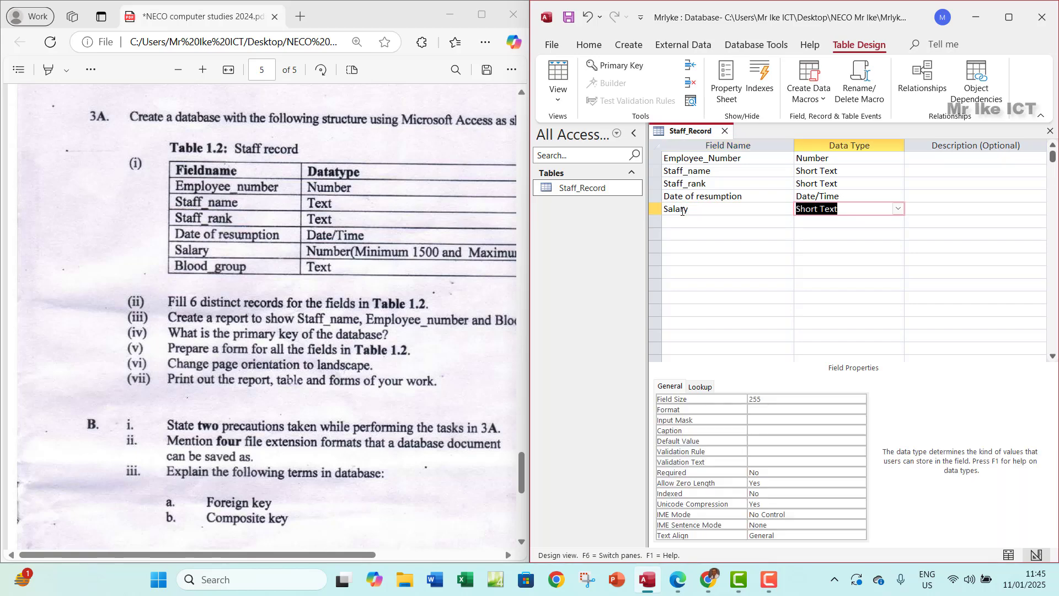
{"action": "left_click", "coordinate": [897, 209]}
{"action": "left_click", "coordinate": [813, 247]}
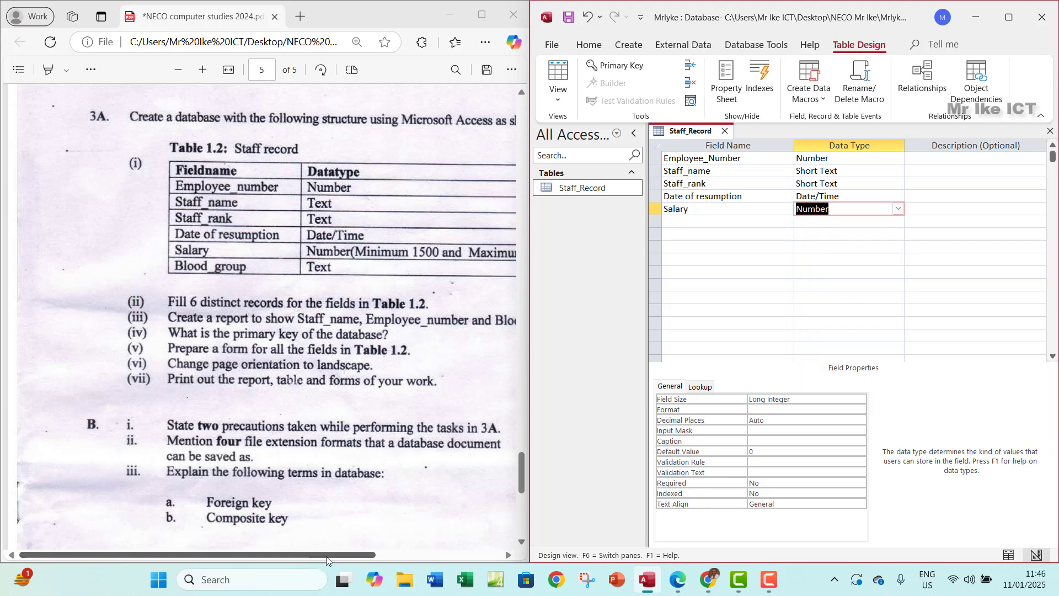
Begin entering a validation rule in Salary's field properties.
{"action": "left_click_drag", "start_coordinate": [326, 555], "coordinate": [386, 555]}
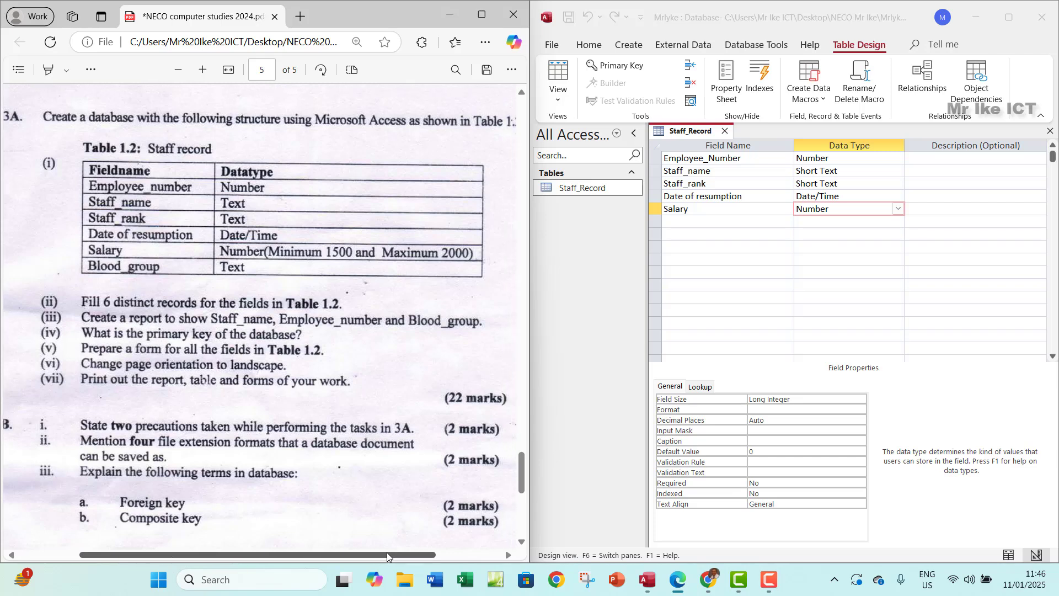
{"action": "left_click_drag", "start_coordinate": [386, 552], "coordinate": [395, 551]}
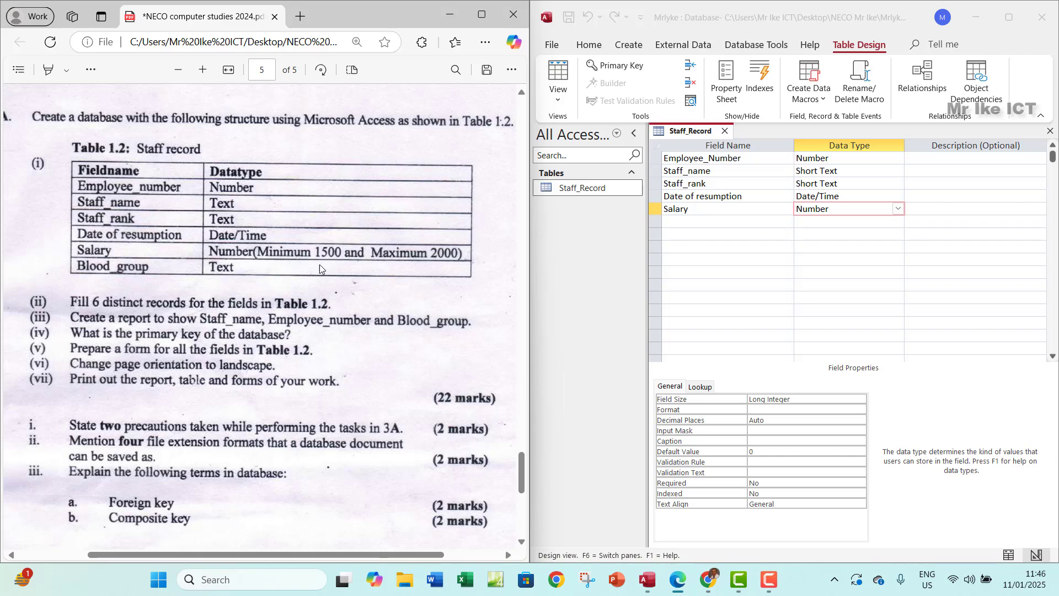
{"action": "left_click", "coordinate": [752, 460]}
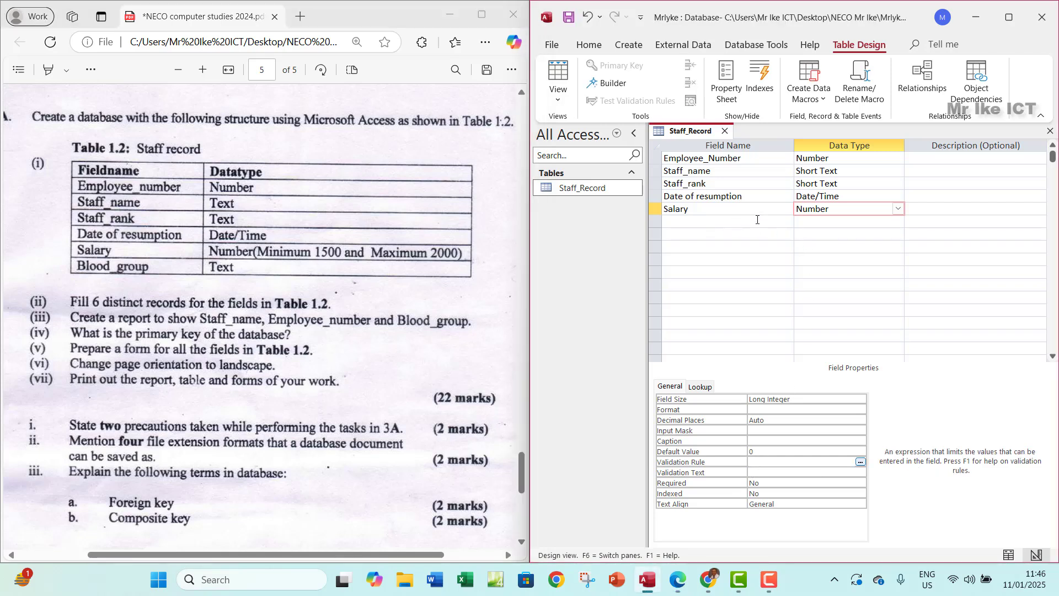
{"action": "left_click", "coordinate": [725, 211]}
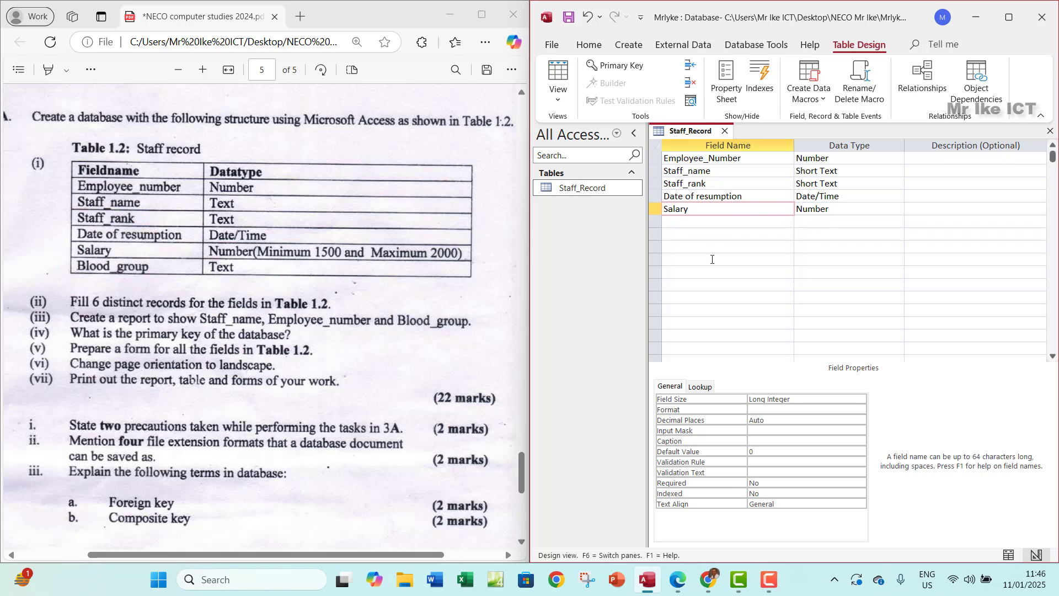
Set Salary's validation rule to Between 1500 And 2000.
{"action": "left_click", "coordinate": [755, 461]}
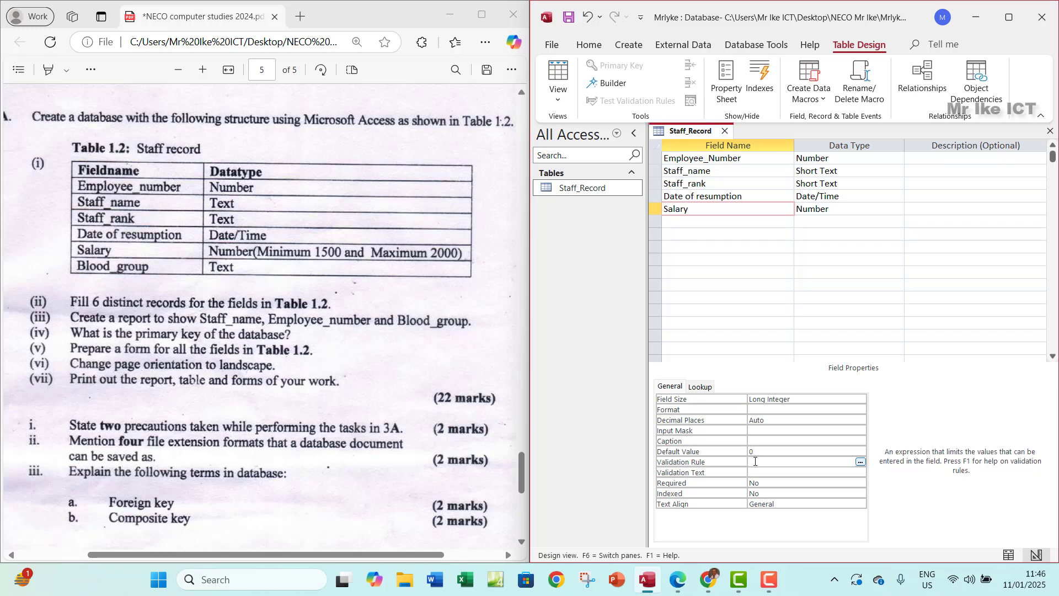
{"action": "type", "text": "Between"}
{"action": "type", "text": "1500 and 2000"}
Set Salary's validation text to 'Data must >= 1500 and <=2000'.
{"action": "left_click", "coordinate": [776, 473]}
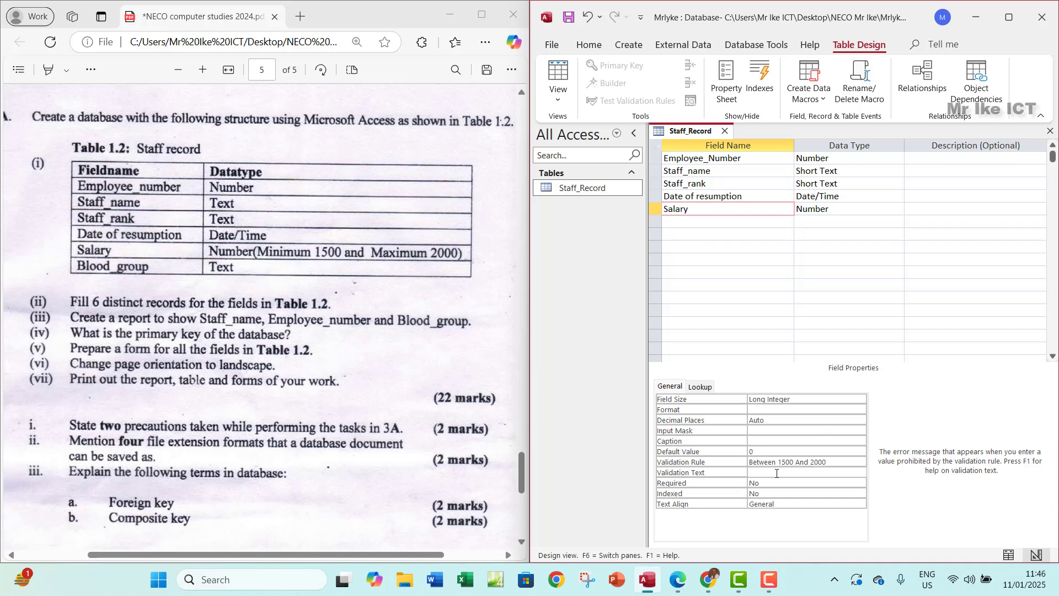
{"action": "type", "text": "Data must >"}
{"action": "key", "text": "BackSpace"}
{"action": "type", "text": "1500 and"}
{"action": "left_click", "coordinate": [788, 472]}
{"action": "type", "text": "="}
{"action": "type", "text": "1"}
{"action": "type", "text": "=2000"}
{"action": "left_click", "coordinate": [809, 461]}
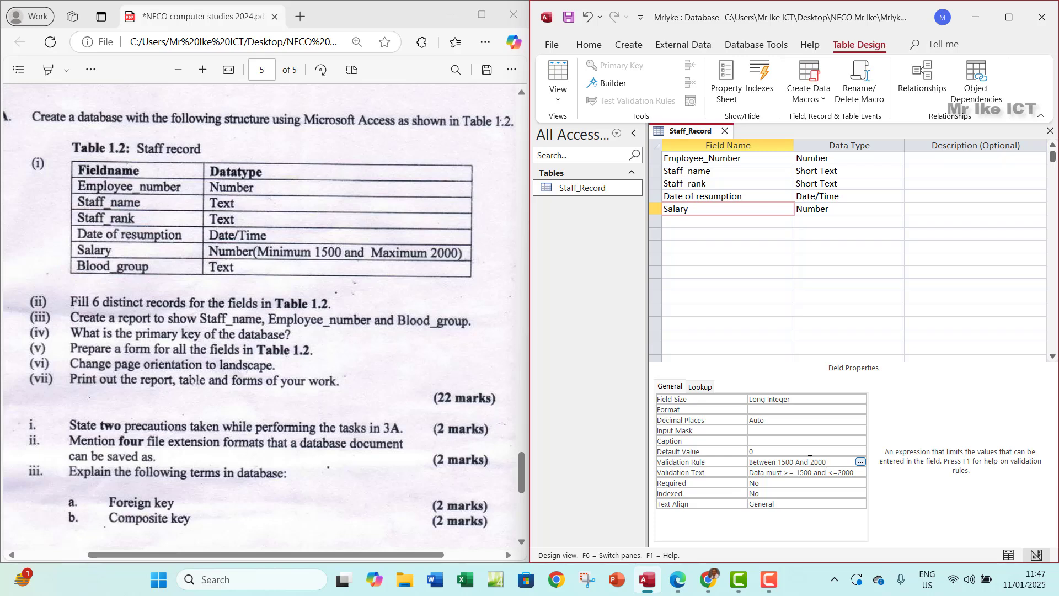
Add a Blood_group field keeping Short Text type, then maximize the Access window.
{"action": "left_click", "coordinate": [702, 226]}
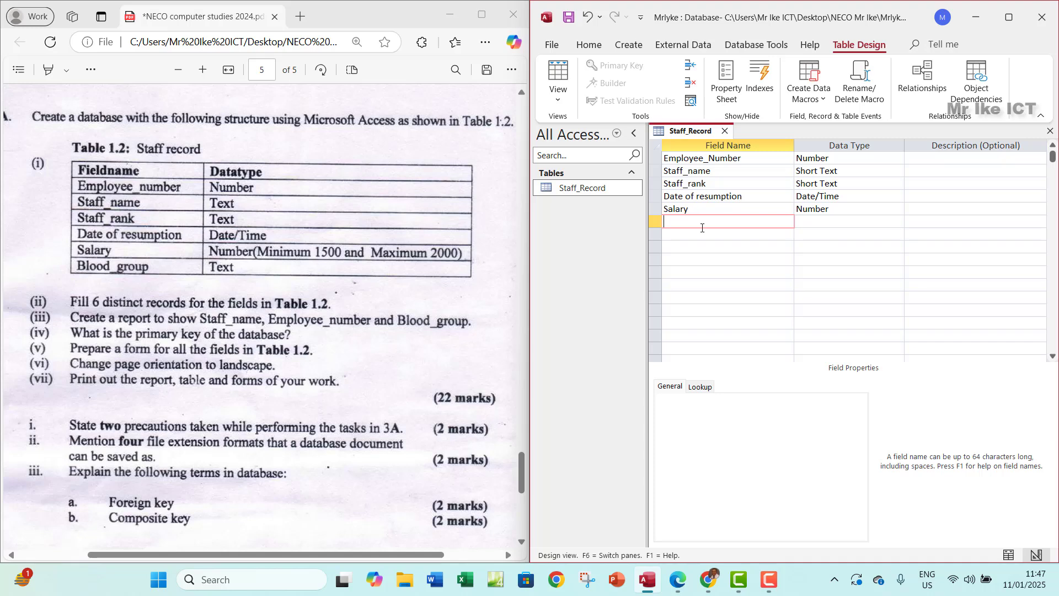
{"action": "type", "text": "Blood_group"}
{"action": "key", "text": "Tab"}
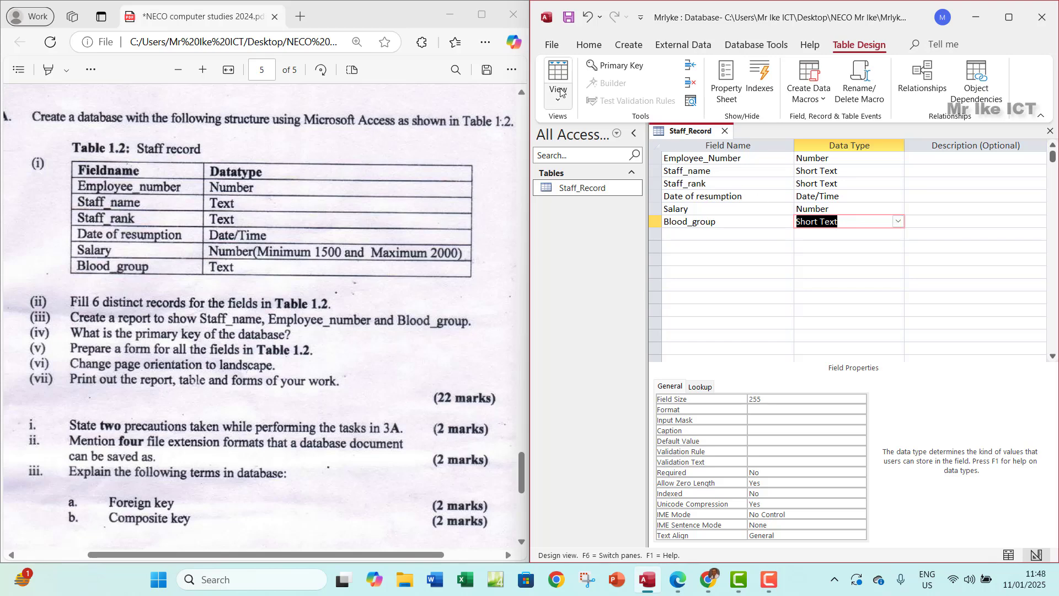
{"action": "left_click", "coordinate": [1007, 20]}
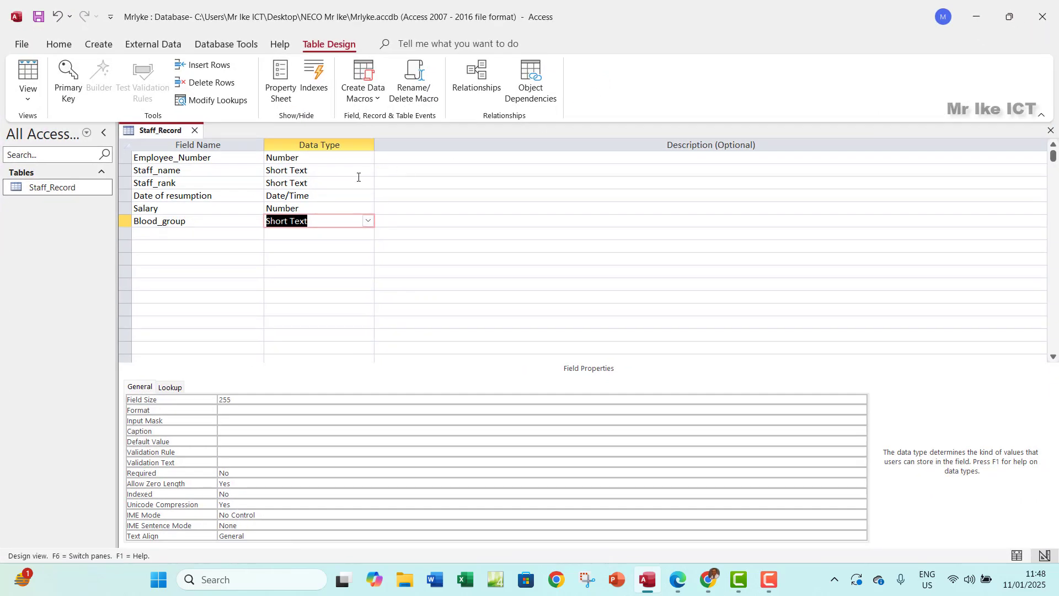
Save Staff_Record, preview it in Datasheet view widening Employee_Number, then return to Design view.
{"action": "left_click", "coordinate": [28, 98]}
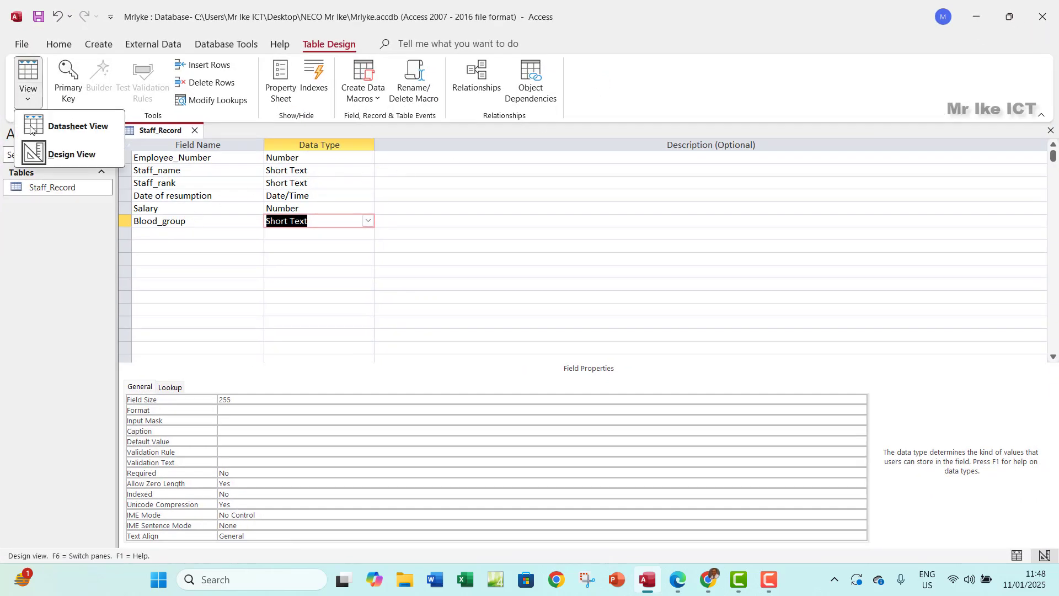
{"action": "left_click", "coordinate": [72, 128]}
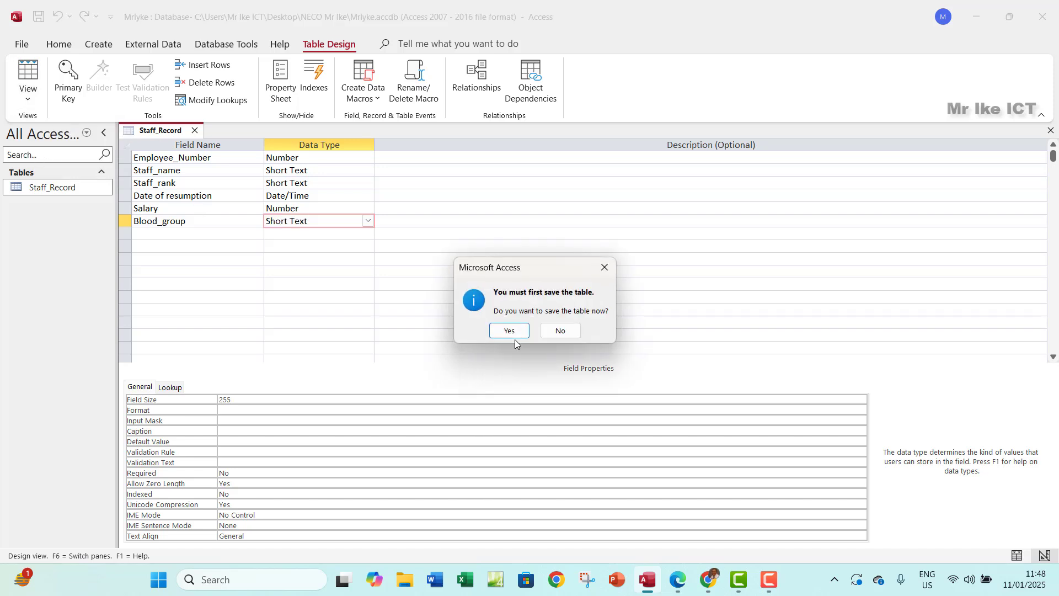
{"action": "left_click", "coordinate": [509, 330]}
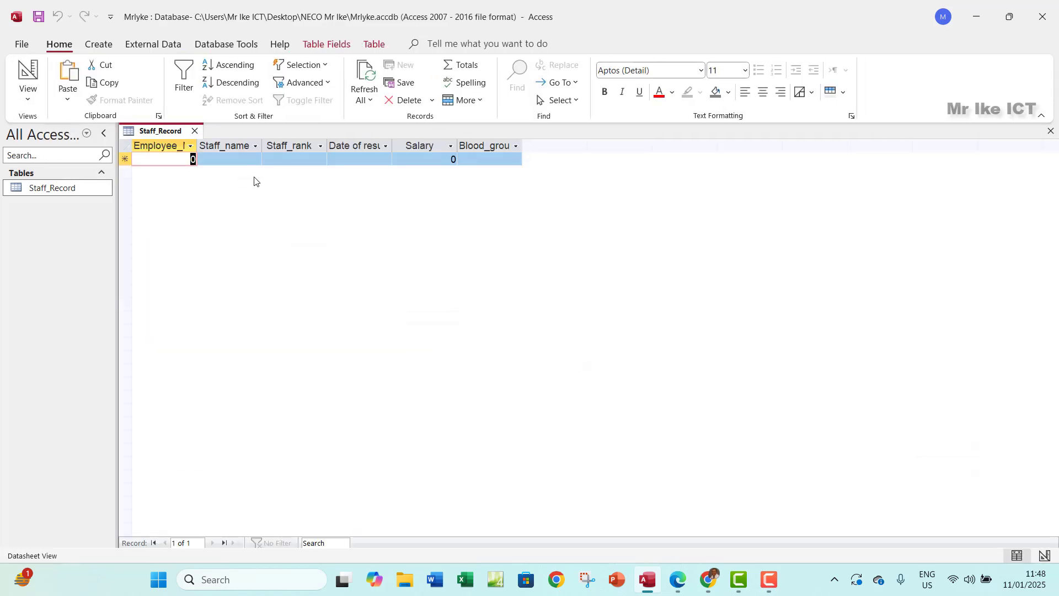
{"action": "left_click", "coordinate": [429, 159]}
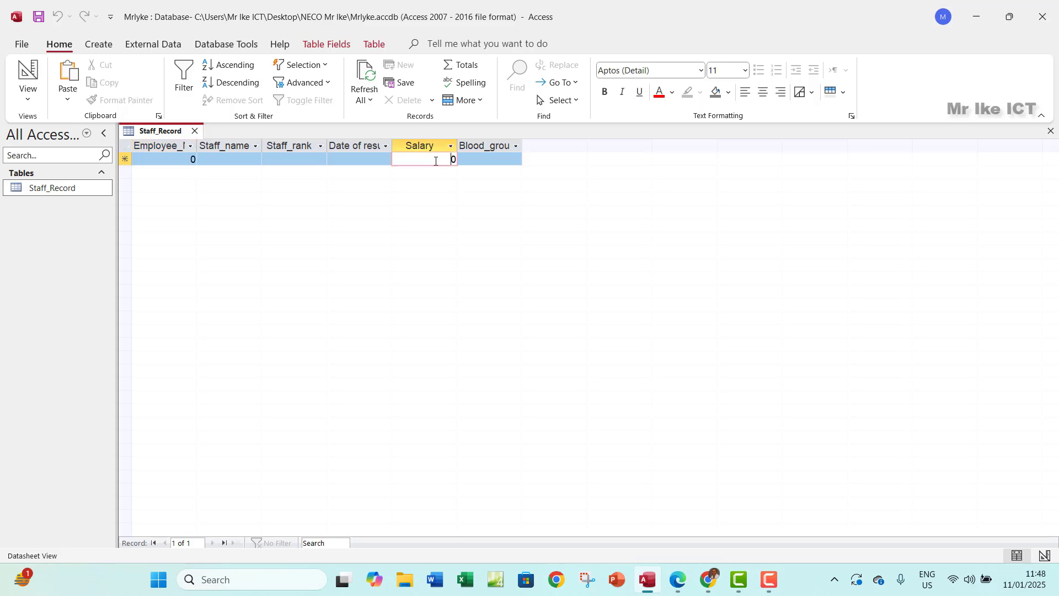
{"action": "left_click", "coordinate": [188, 161]}
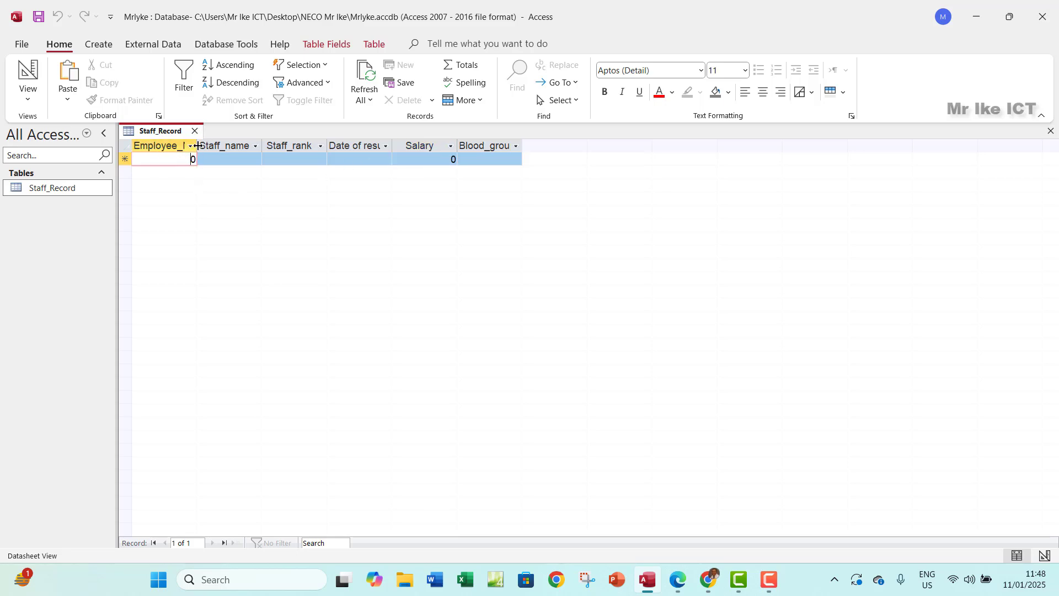
{"action": "double_click", "coordinate": [197, 146]}
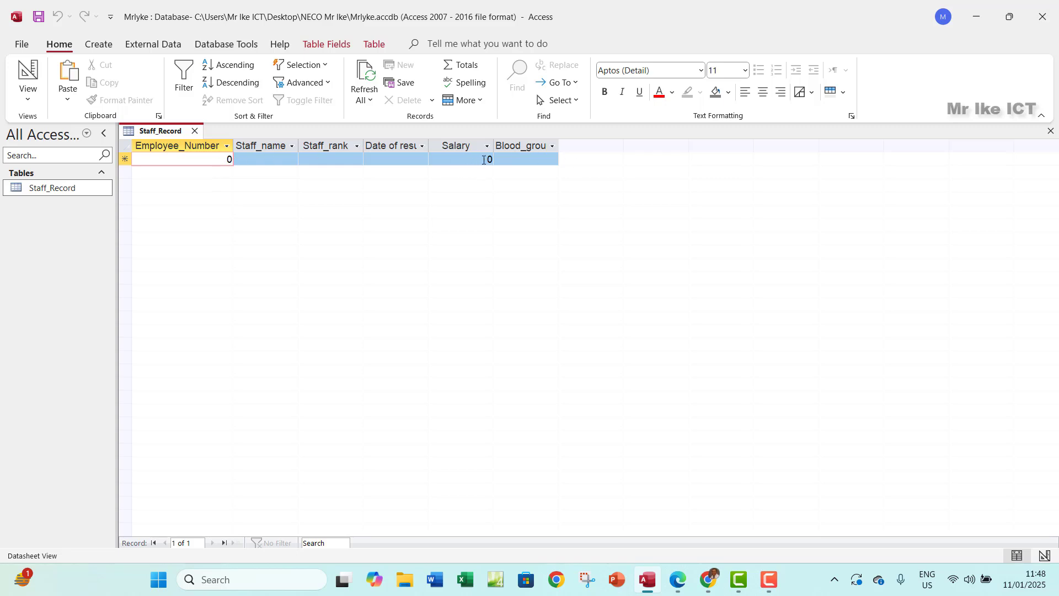
{"action": "left_click", "coordinate": [28, 100]}
{"action": "left_click", "coordinate": [67, 157]}
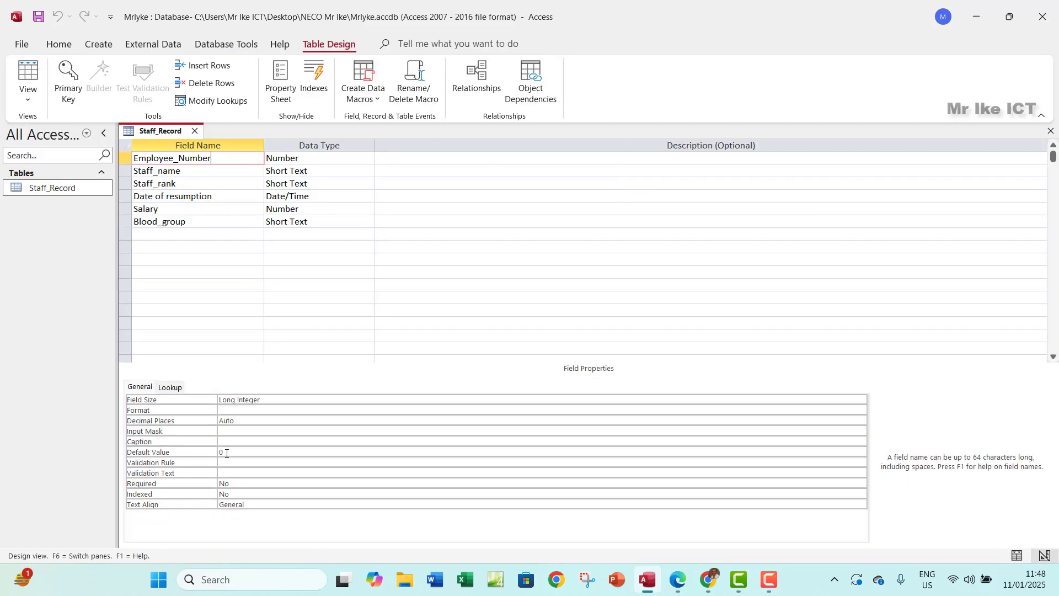
Remove the default value 0 from Employee_Number and Salary, save, and return to the datasheet.
{"action": "left_click", "coordinate": [226, 452]}
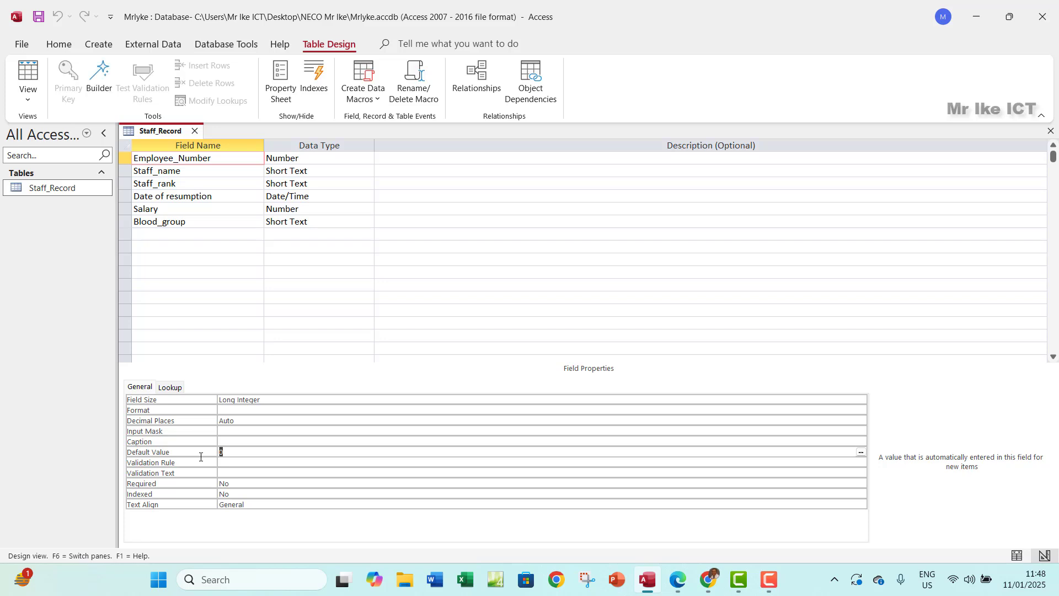
{"action": "key", "text": "BackSpace"}
{"action": "left_click", "coordinate": [204, 209]}
{"action": "left_click", "coordinate": [236, 454]}
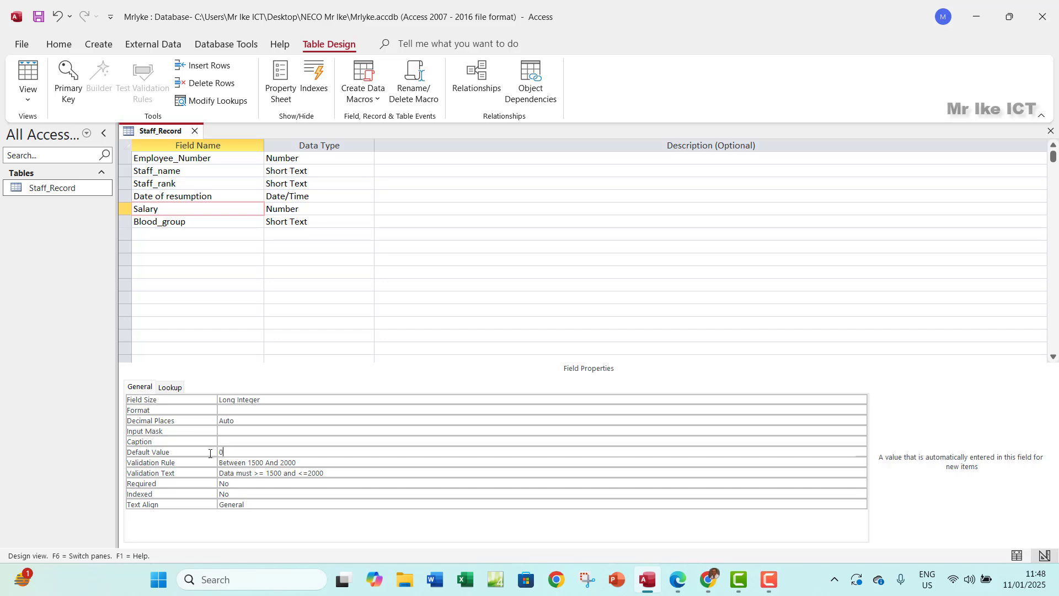
{"action": "left_click", "coordinate": [201, 456]}
{"action": "key", "text": "Delete"}
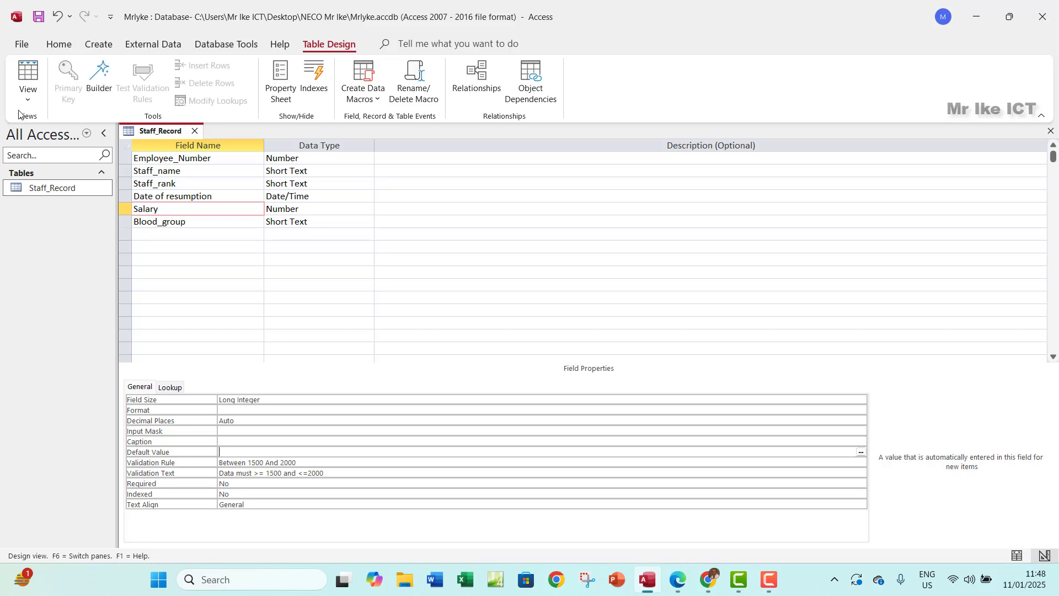
{"action": "left_click", "coordinate": [38, 17]}
{"action": "left_click", "coordinate": [28, 74]}
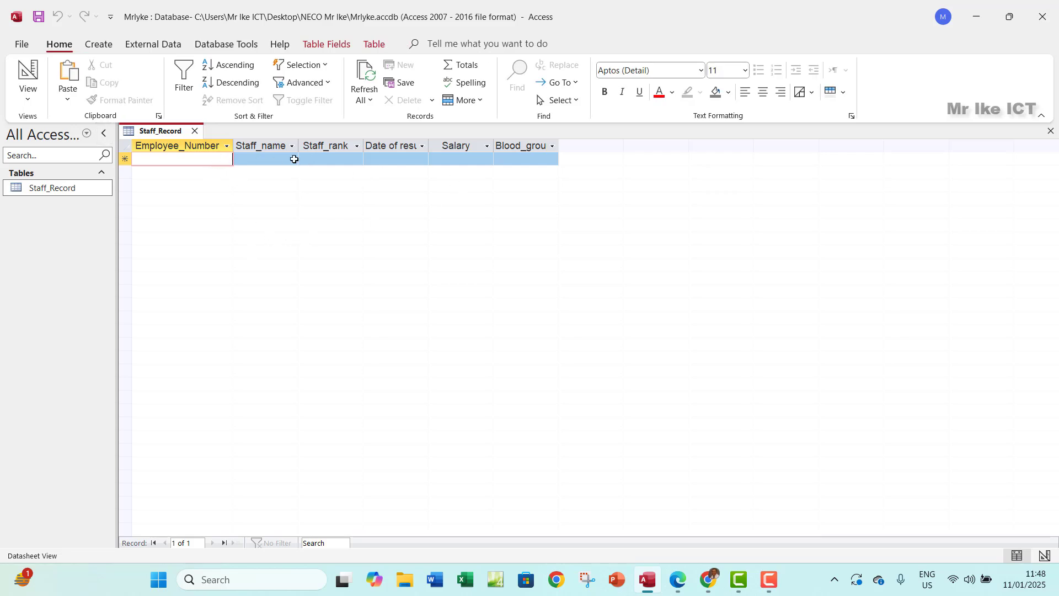
Adjust Staff_name and Staff_rank widths and autofit Date of resumption and Blood_group columns.
{"action": "left_click_drag", "start_coordinate": [298, 146], "coordinate": [301, 145]}
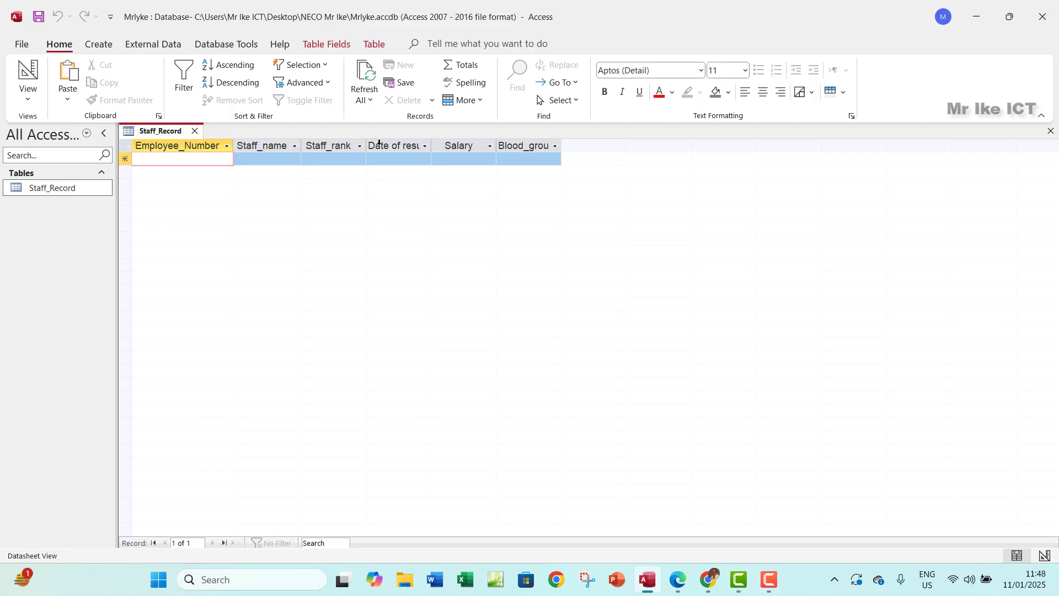
{"action": "left_click_drag", "start_coordinate": [366, 146], "coordinate": [363, 146]}
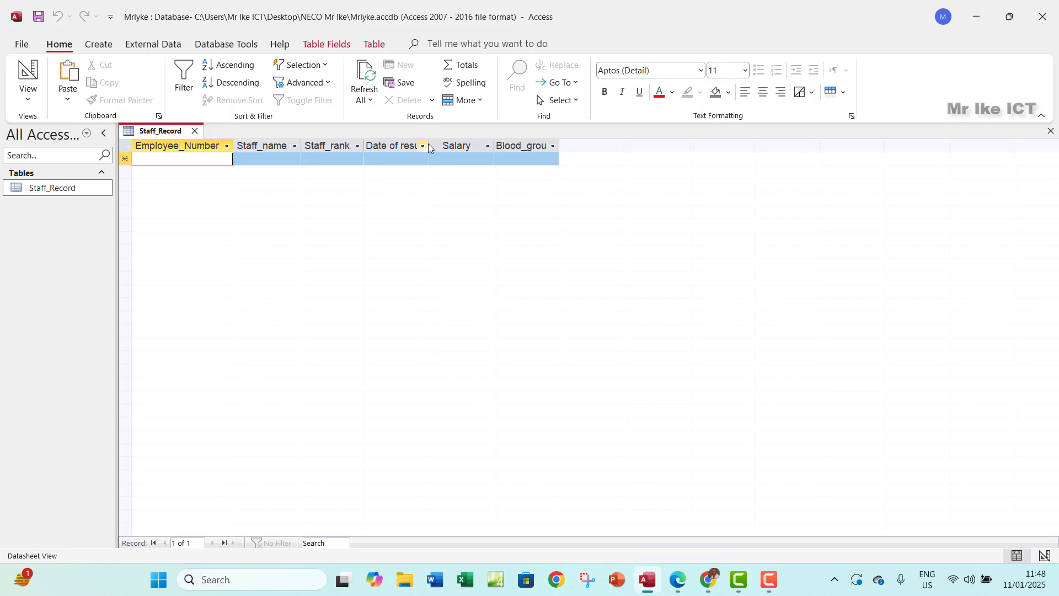
{"action": "double_click", "coordinate": [429, 144]}
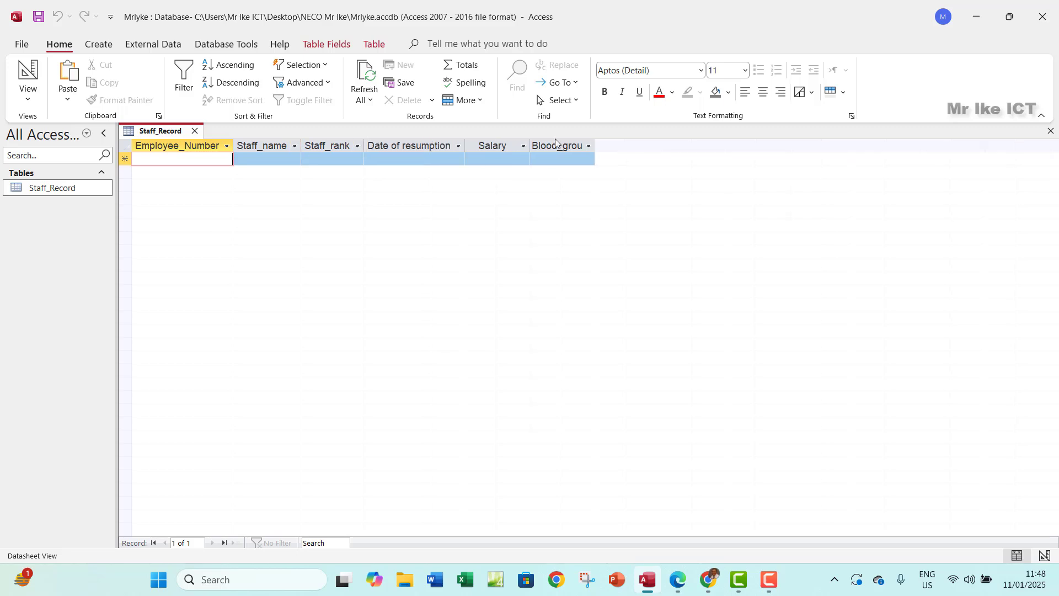
{"action": "double_click", "coordinate": [595, 148]}
Maximize the exam PDF in Edge and highlight the 'Table 1.2: Staff record' title.
{"action": "left_click", "coordinate": [678, 580]}
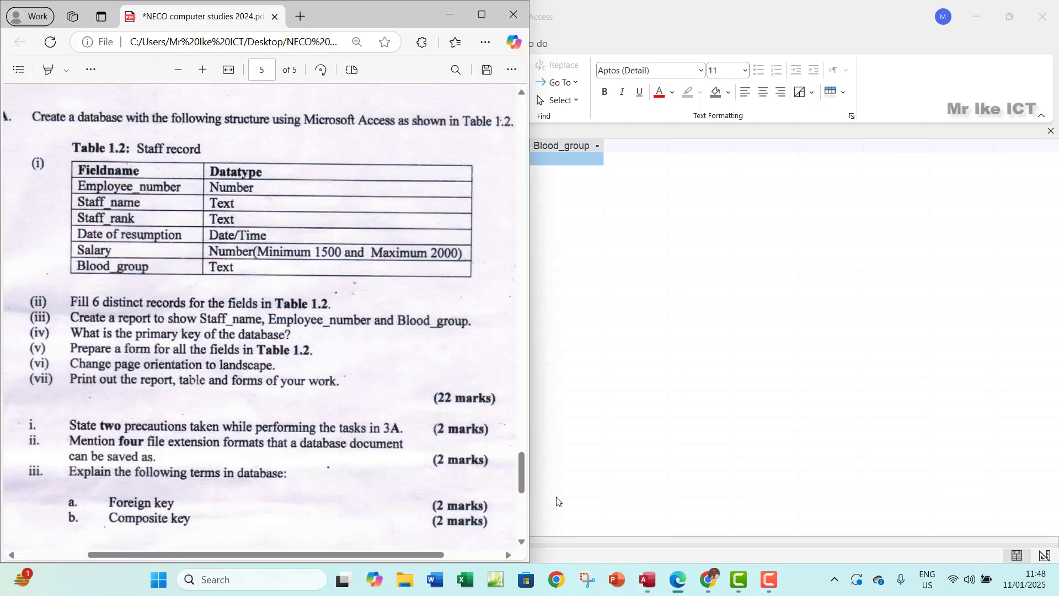
{"action": "left_click", "coordinate": [468, 23]}
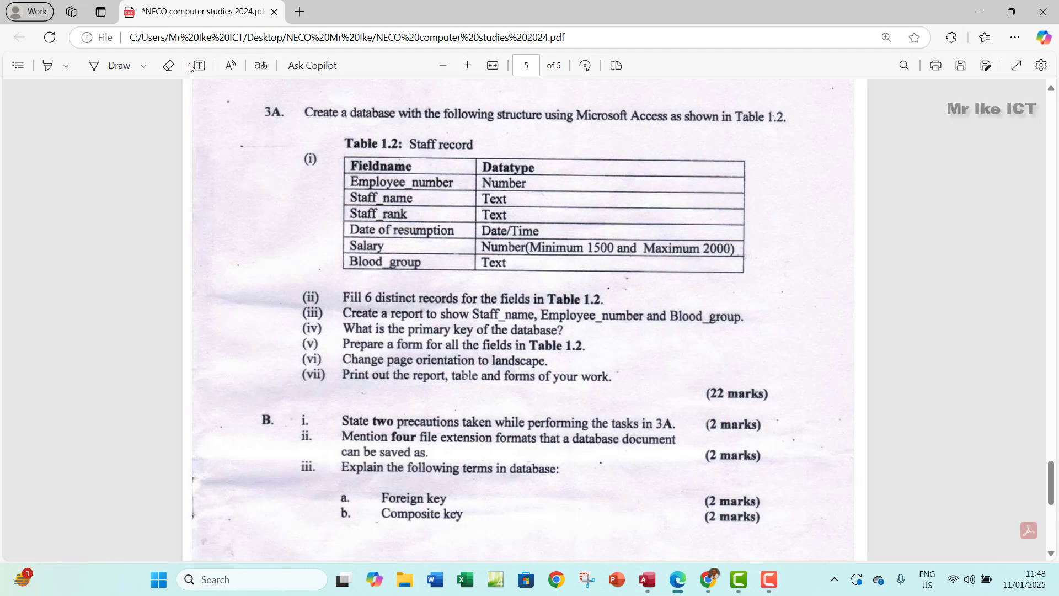
{"action": "left_click", "coordinate": [48, 65]}
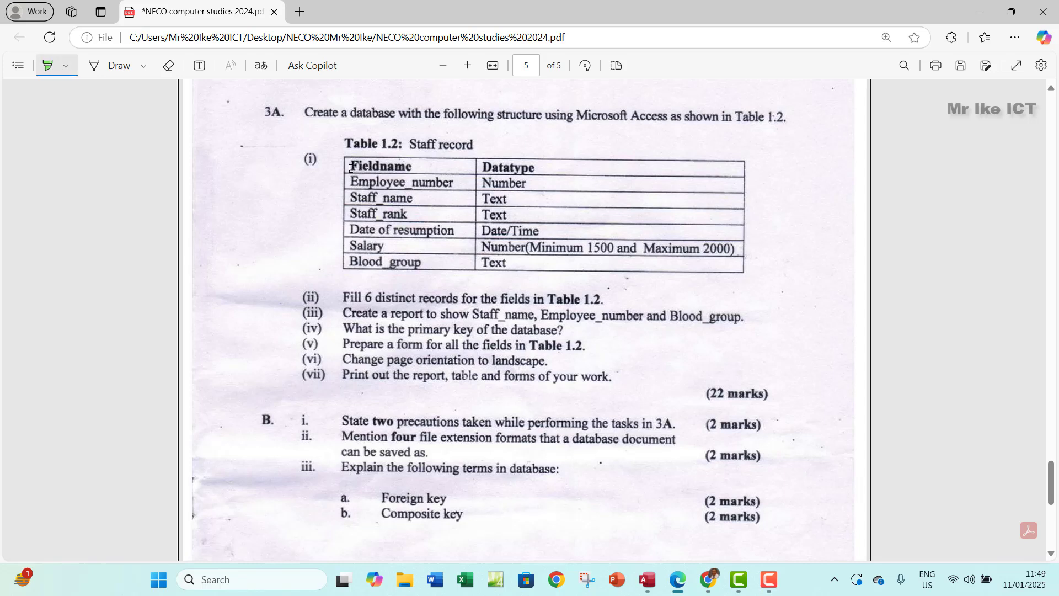
{"action": "left_click_drag", "start_coordinate": [344, 142], "coordinate": [478, 150]}
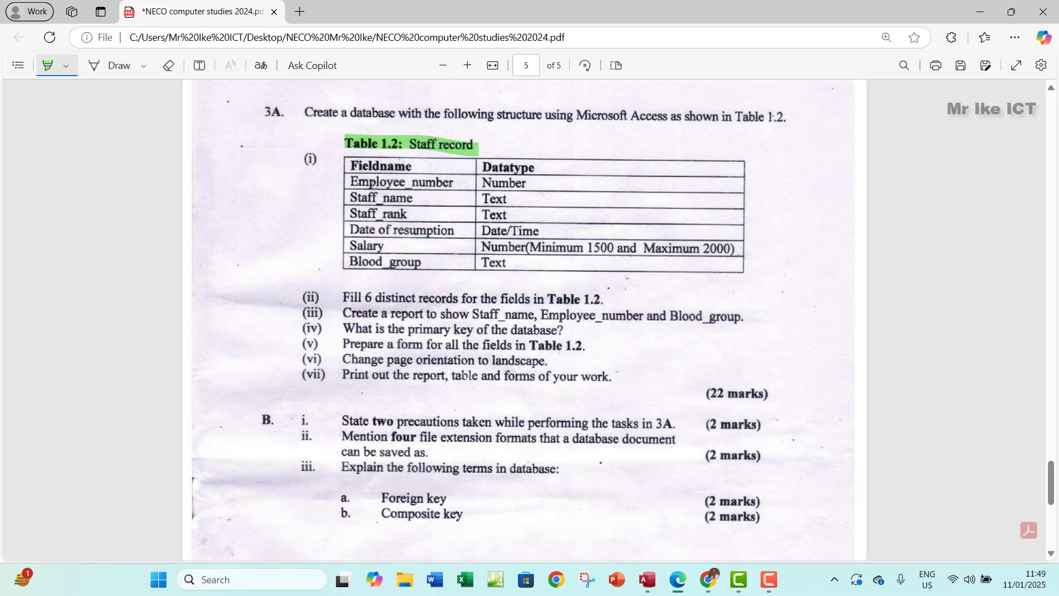
Cross out the staff record table with two green strokes, then go back to Access.
{"action": "left_click_drag", "start_coordinate": [356, 166], "coordinate": [700, 276]}
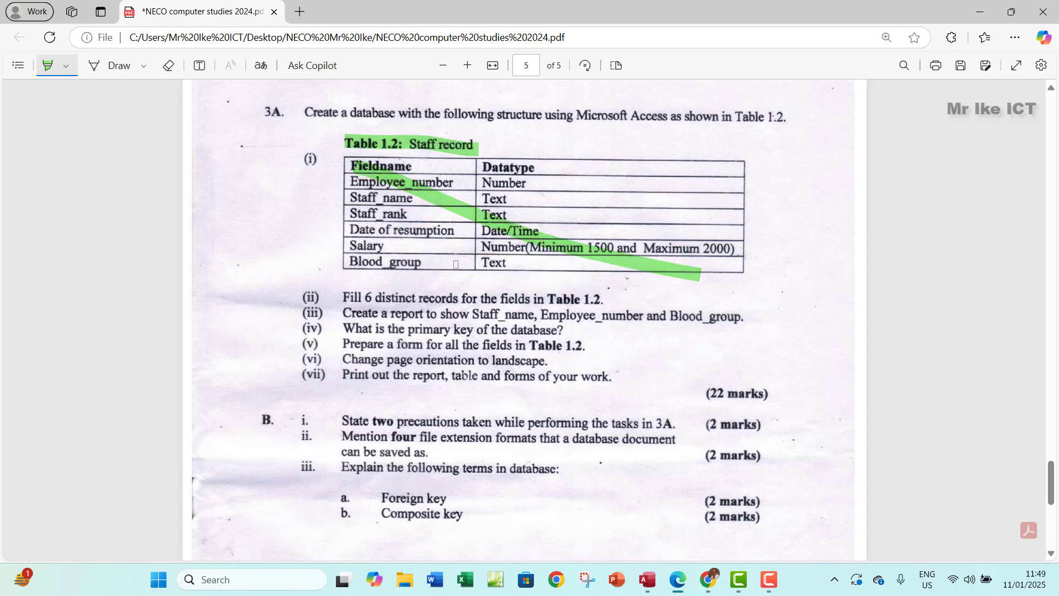
{"action": "left_click_drag", "start_coordinate": [451, 264], "coordinate": [642, 184]}
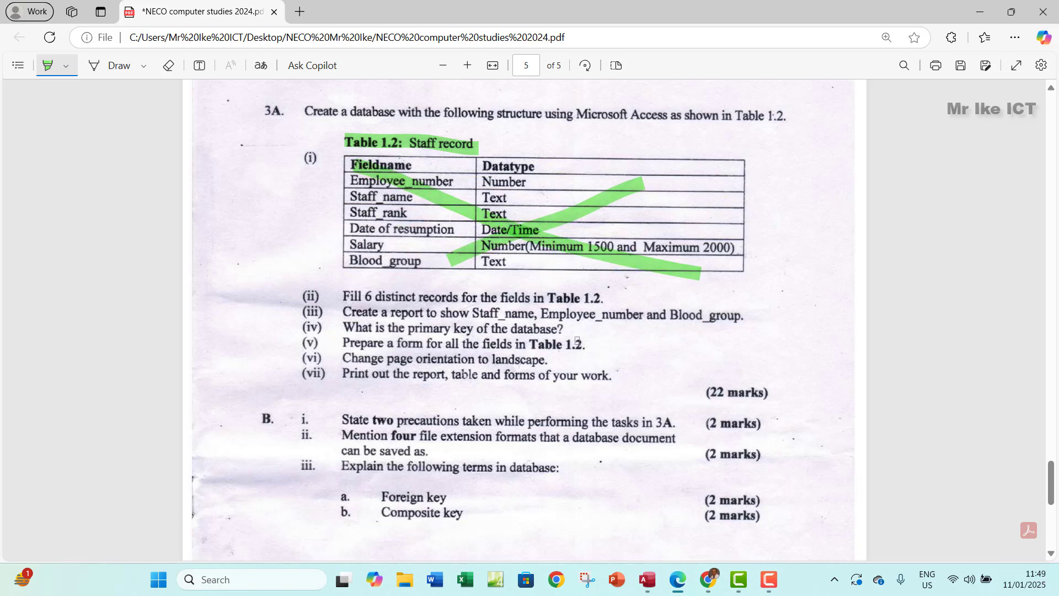
{"action": "scroll", "coordinate": [577, 337], "scroll_direction": "down", "scroll_amount": 1}
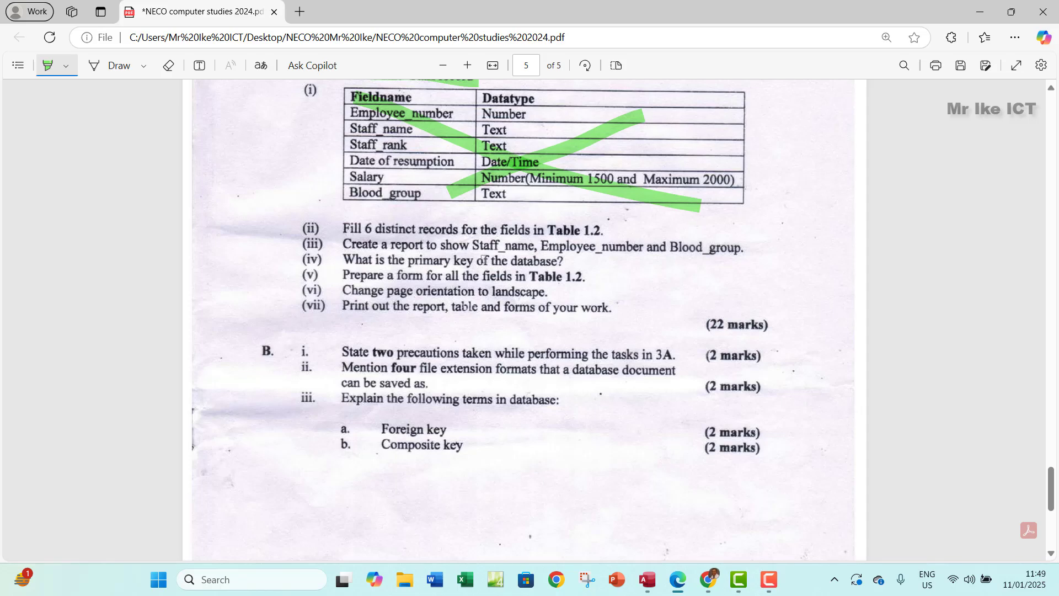
{"action": "left_click", "coordinate": [647, 579]}
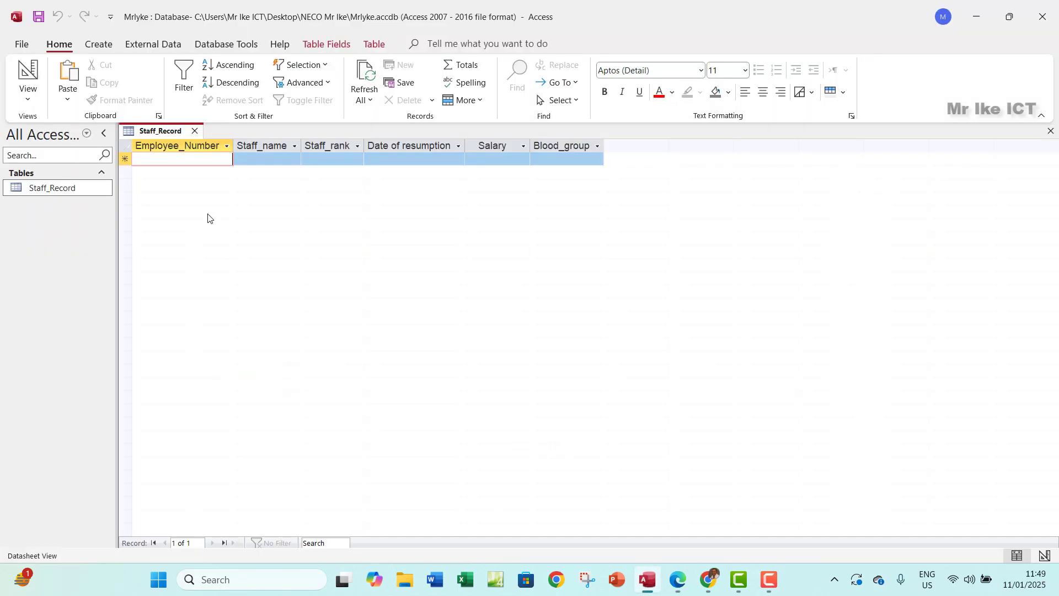
Enter Employee_Number values 1 through 6 to create six records.
{"action": "type", "text": "1"}
{"action": "left_click", "coordinate": [201, 176]}
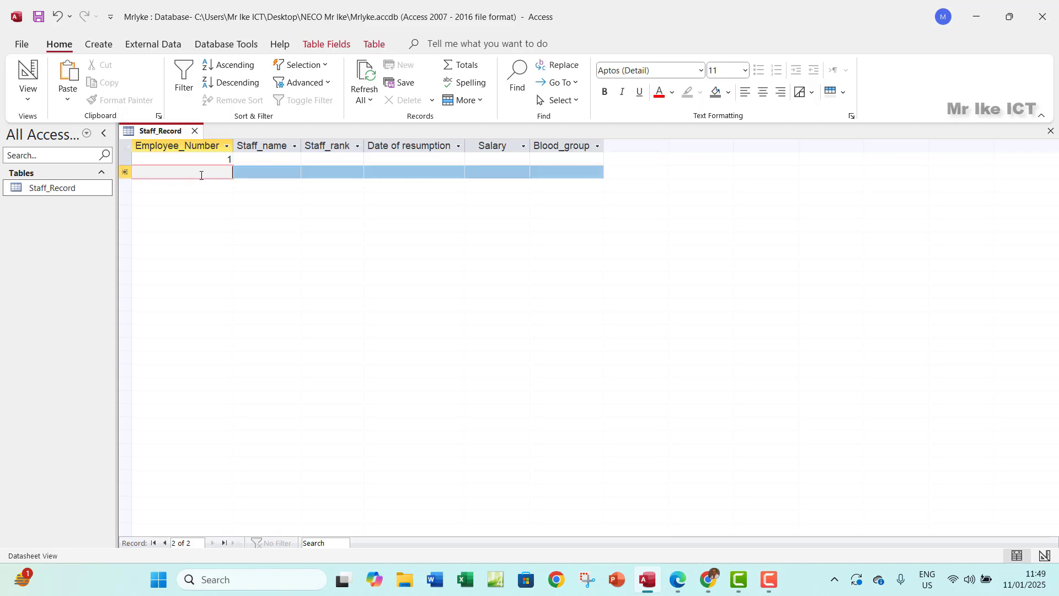
{"action": "type", "text": "2"}
{"action": "left_click", "coordinate": [213, 188]}
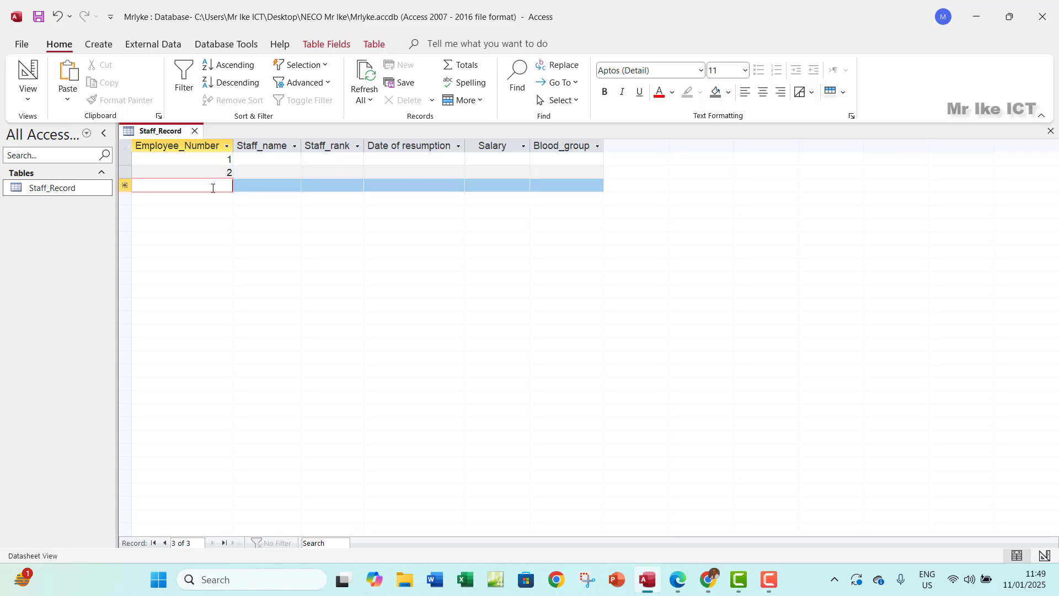
{"action": "type", "text": "3"}
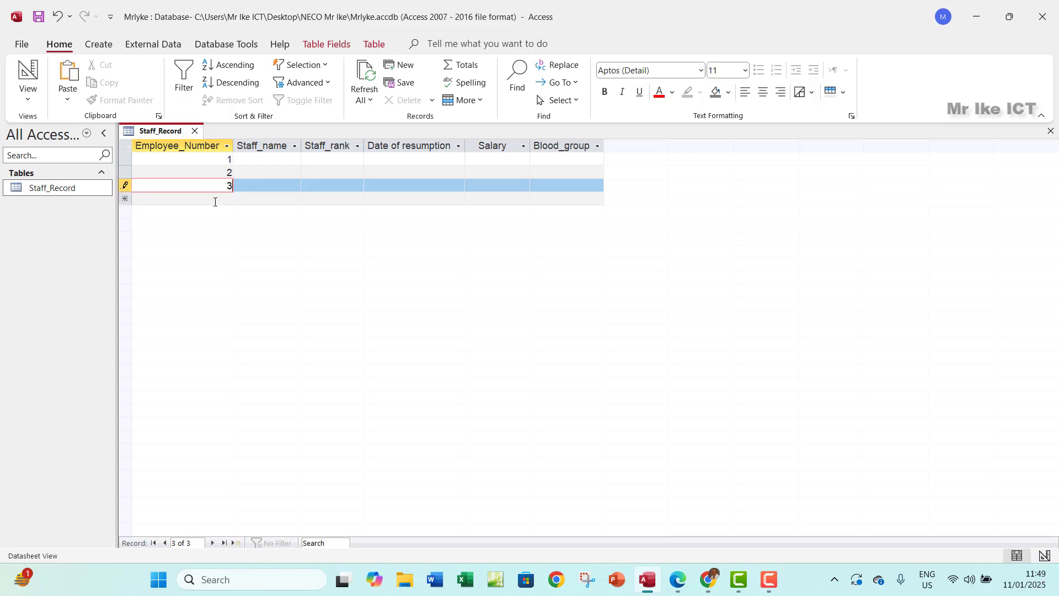
{"action": "left_click", "coordinate": [216, 201]}
{"action": "type", "text": "4"}
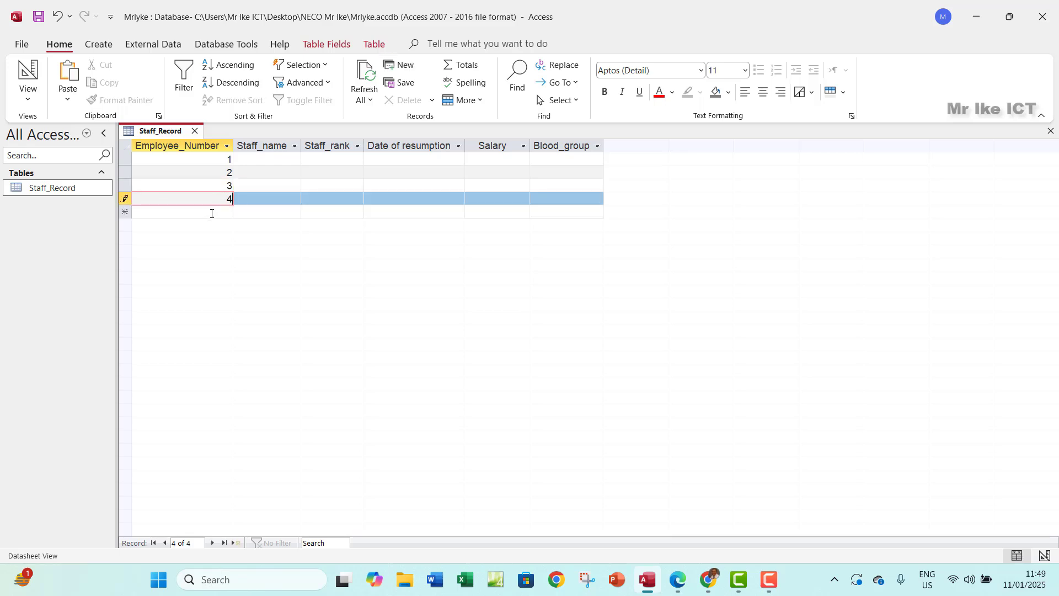
{"action": "left_click", "coordinate": [211, 214]}
{"action": "type", "text": "5"}
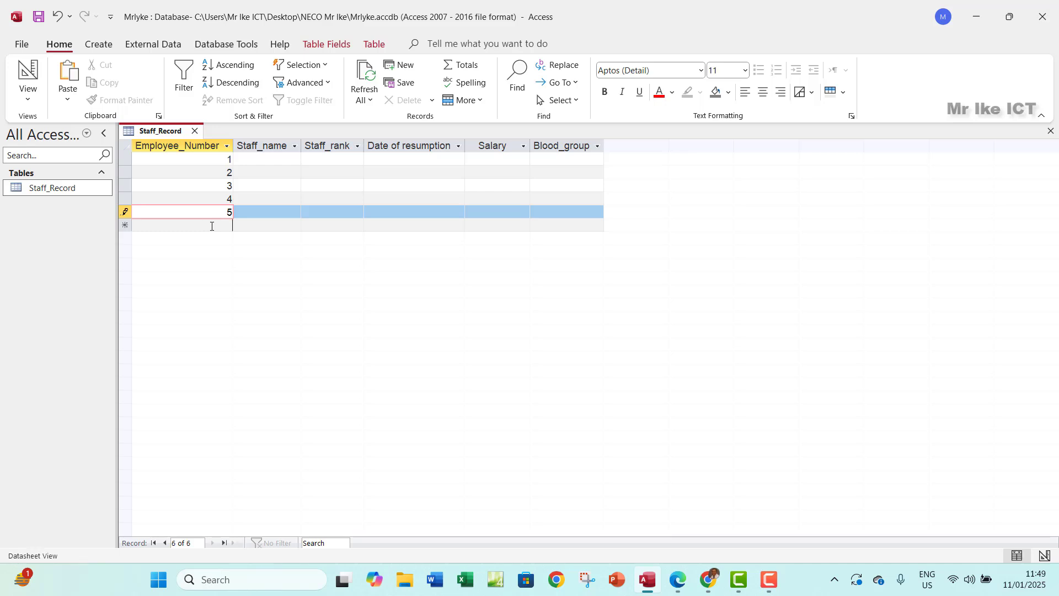
{"action": "left_click", "coordinate": [213, 226]}
{"action": "type", "text": "6"}
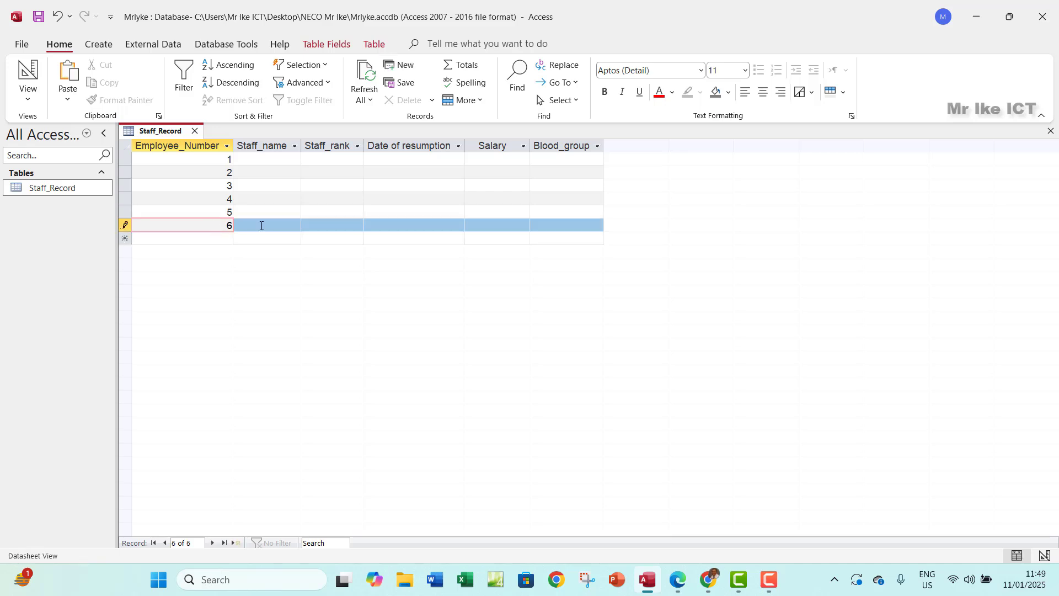
After checking the exam PDF, type the staff names for records 1 and 2.
{"action": "left_click", "coordinate": [680, 584]}
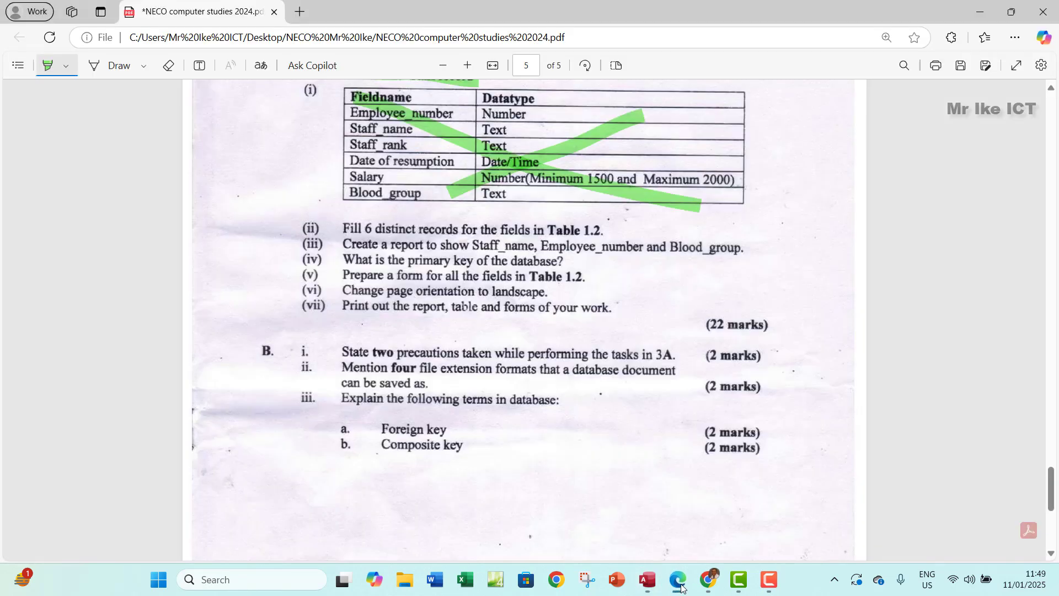
{"action": "left_click", "coordinate": [681, 585]}
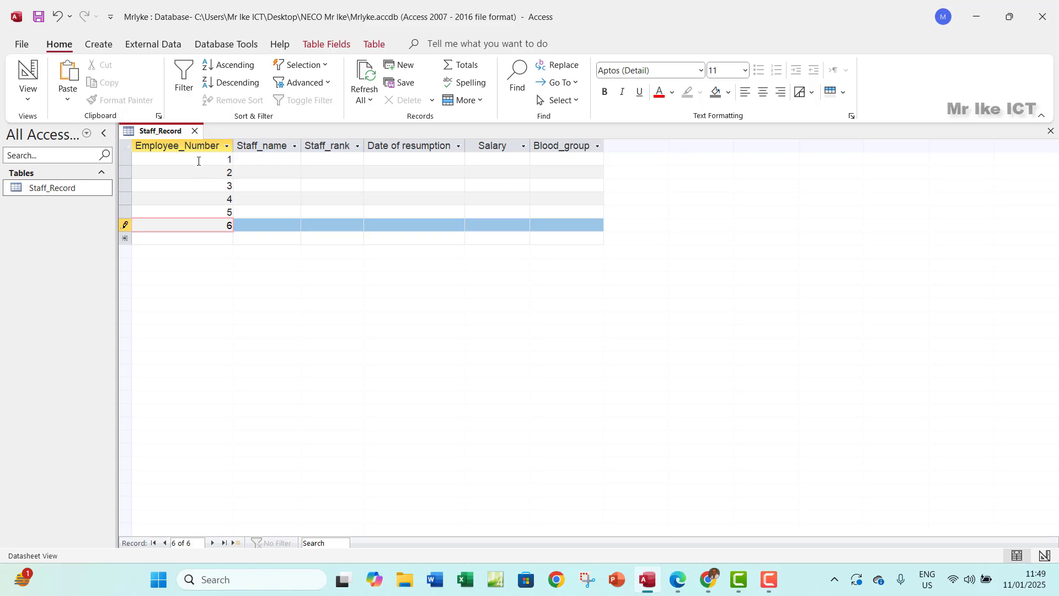
{"action": "left_click", "coordinate": [261, 160]}
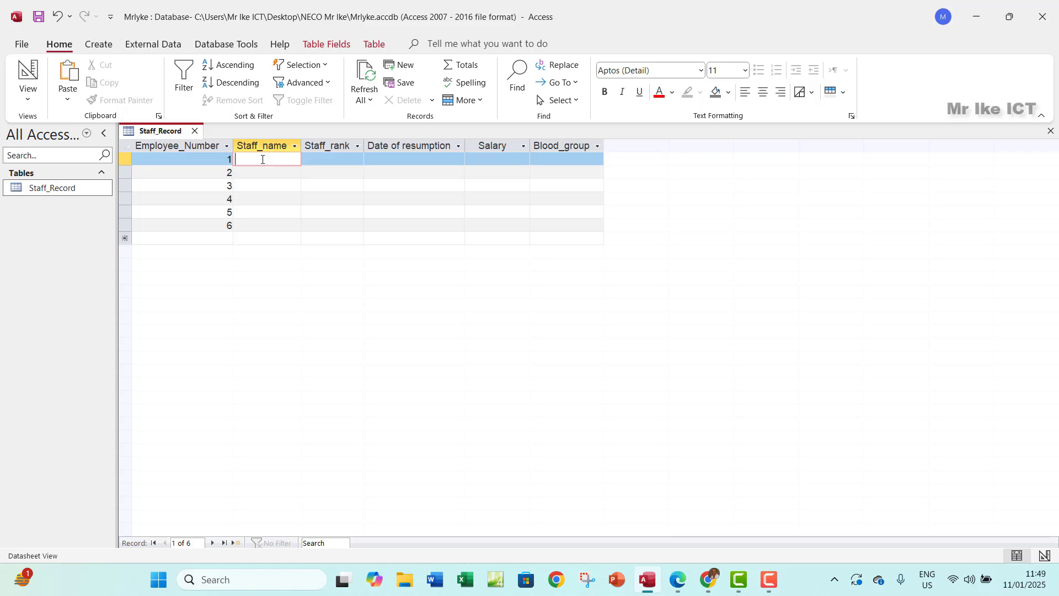
{"action": "type", "text": "D"}
{"action": "type", "text": "ivine"}
{"action": "type", "text": " Uden"}
{"action": "type", "text": "wa"}
{"action": "key", "text": "Tab"}
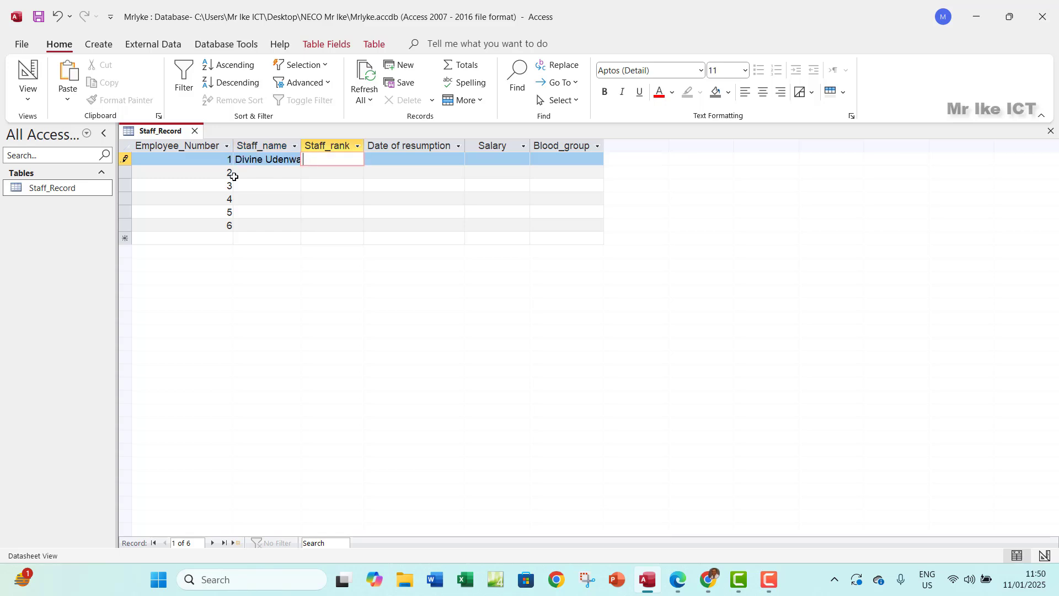
{"action": "left_click", "coordinate": [252, 174]}
{"action": "type", "text": "E"}
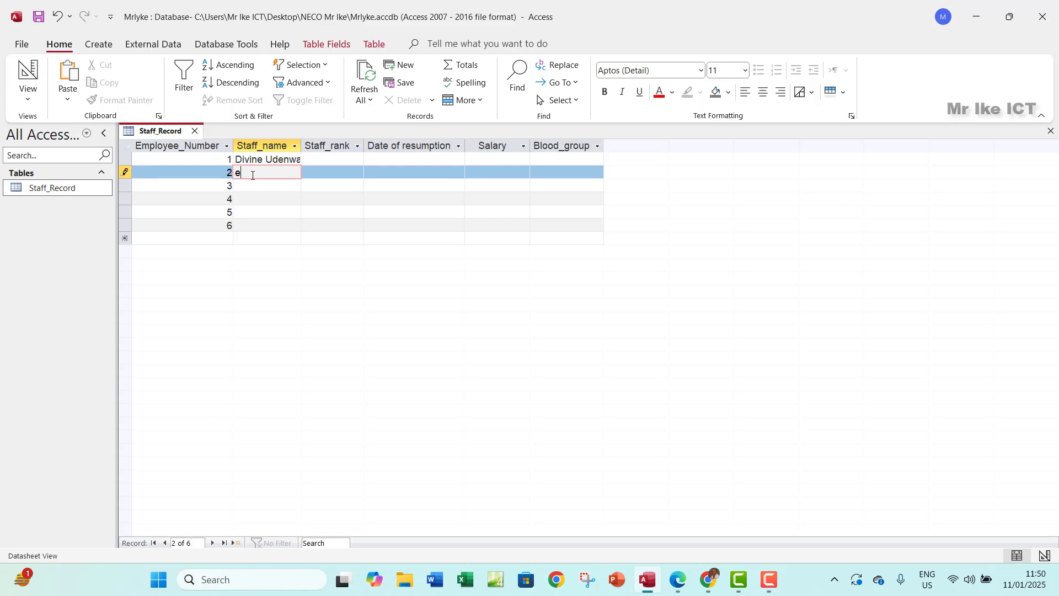
{"action": "key", "text": "BackSpace"}
{"action": "type", "text": "Emma e"}
{"action": "key", "text": "BackSpace"}
{"action": "type", "text": "Ett"}
{"action": "key", "text": "BackSpace"}
{"action": "type", "text": "ete"}
Type the staff names for records 3 to 6 and autofit the Staff_name column.
{"action": "left_click", "coordinate": [249, 190]}
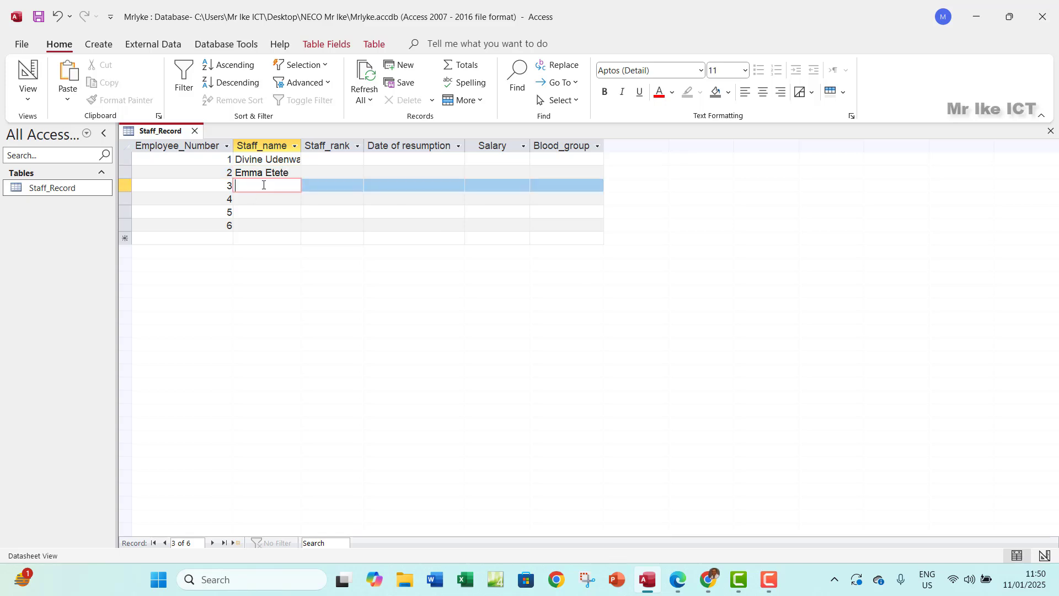
{"action": "type", "text": "Ryain Singh"}
{"action": "left_click", "coordinate": [258, 200]}
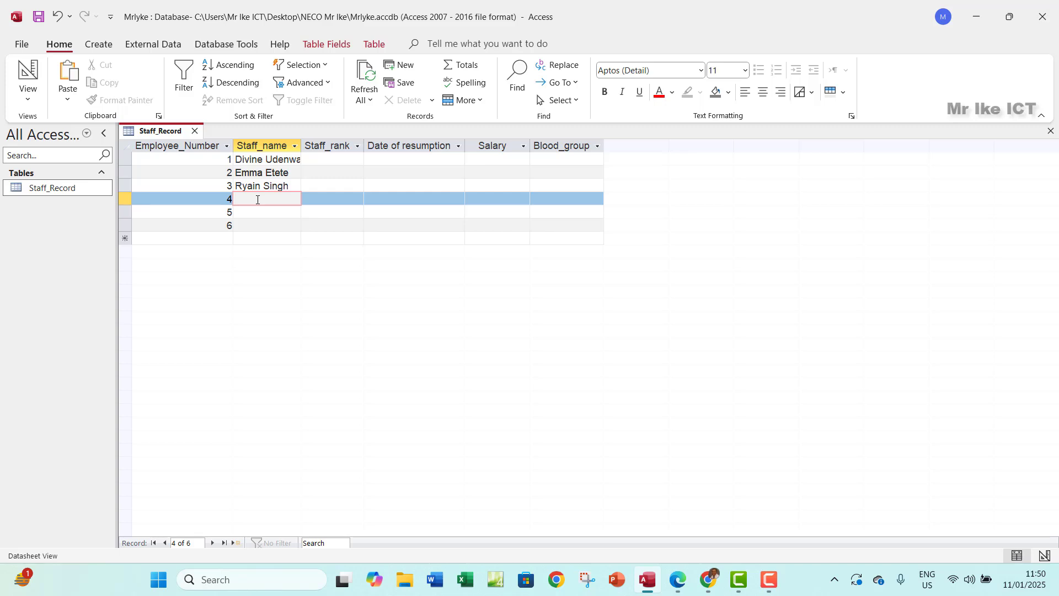
{"action": "type", "text": "Ope Ajadi"}
{"action": "left_click", "coordinate": [259, 213]}
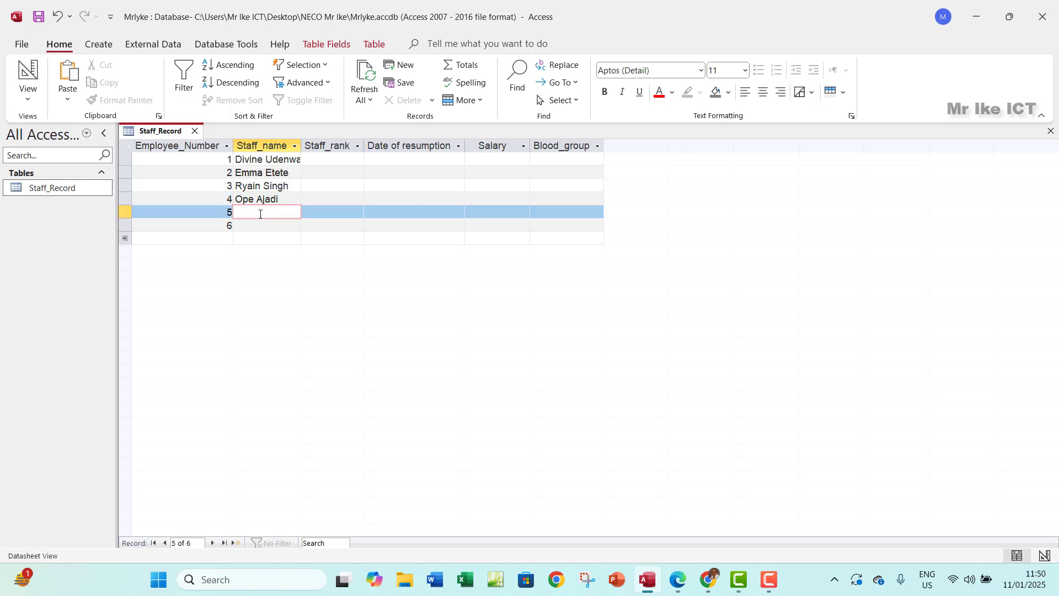
{"action": "type", "text": "Femi Ogungbe"}
{"action": "left_click", "coordinate": [277, 224]}
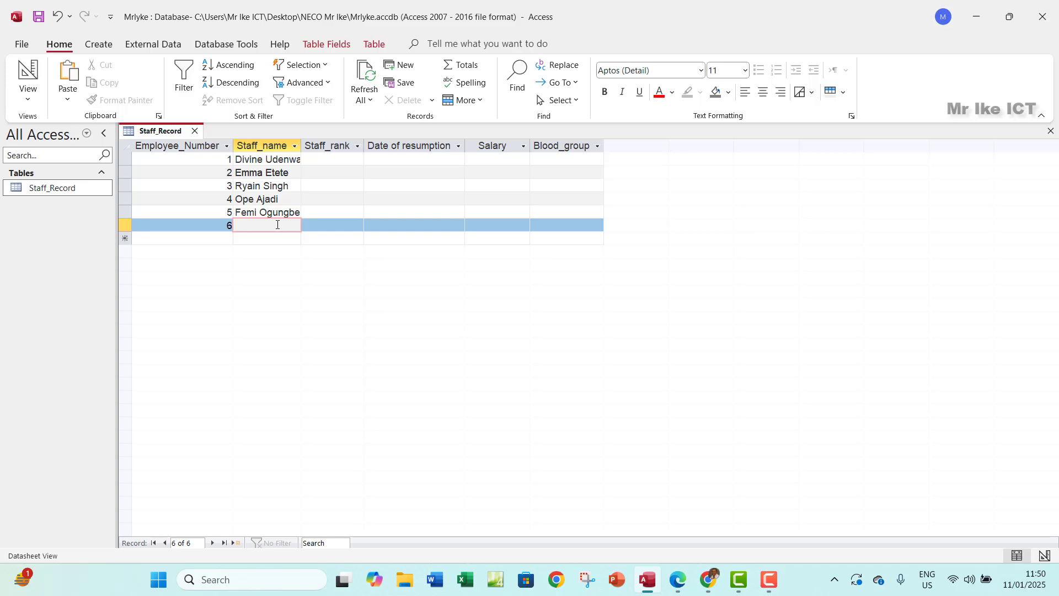
{"action": "type", "text": "Okoro Joseph"}
{"action": "double_click", "coordinate": [301, 145]}
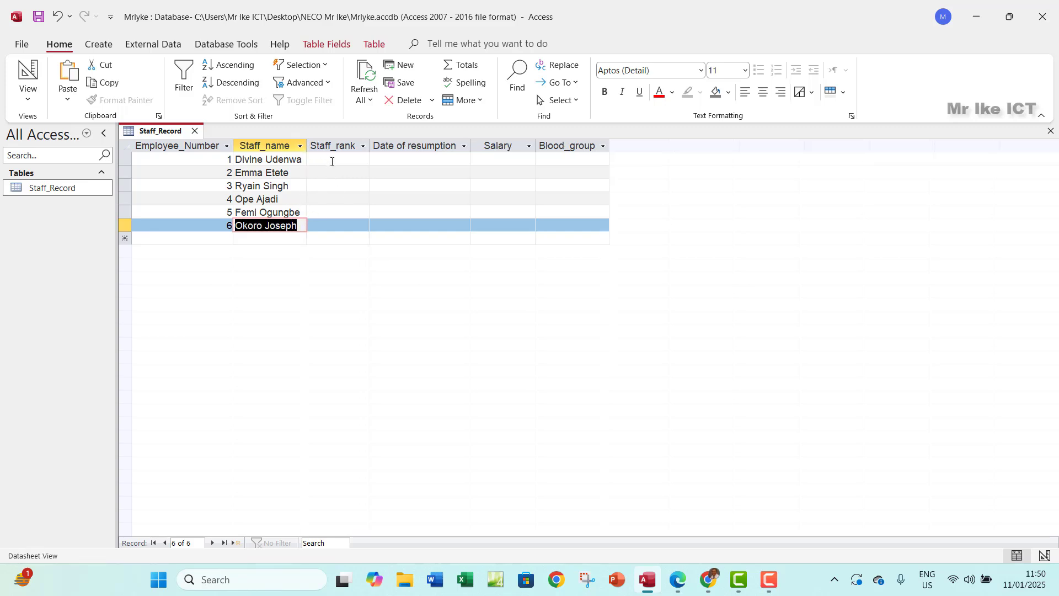
Set Staff_rank for records 1–3 to Level 3, Level 12 and Level 7.
{"action": "left_click", "coordinate": [333, 157]}
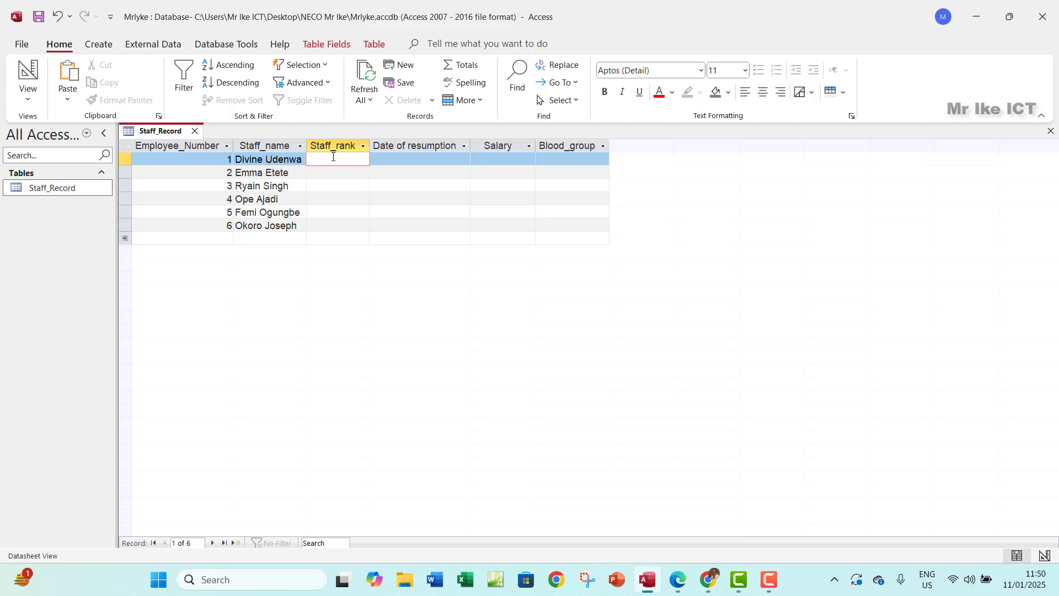
{"action": "type", "text": "Level 3"}
{"action": "left_click", "coordinate": [332, 174]}
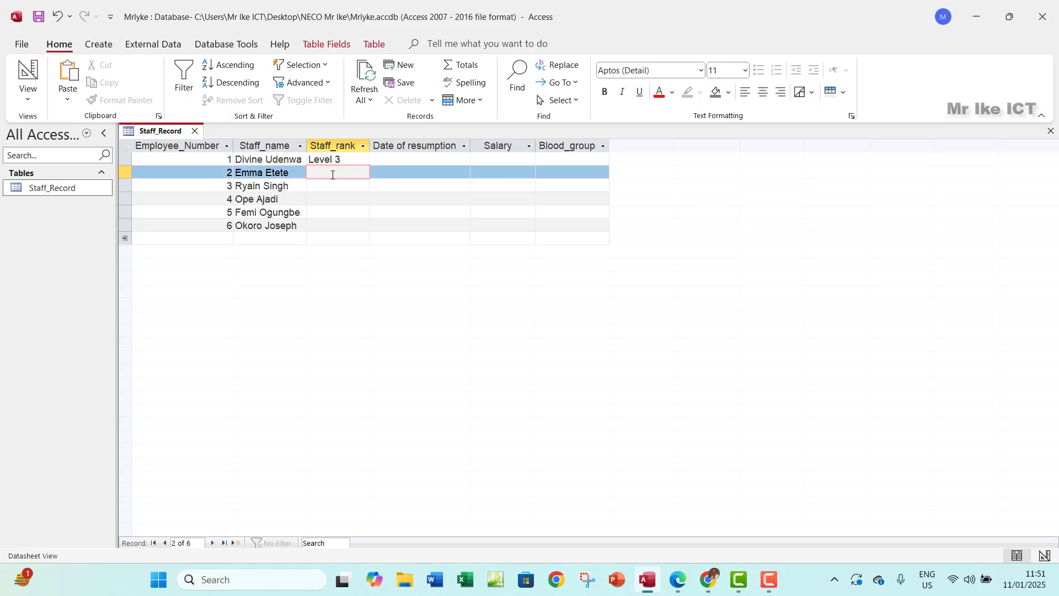
{"action": "type", "text": "Level 12"}
{"action": "left_click", "coordinate": [333, 186]}
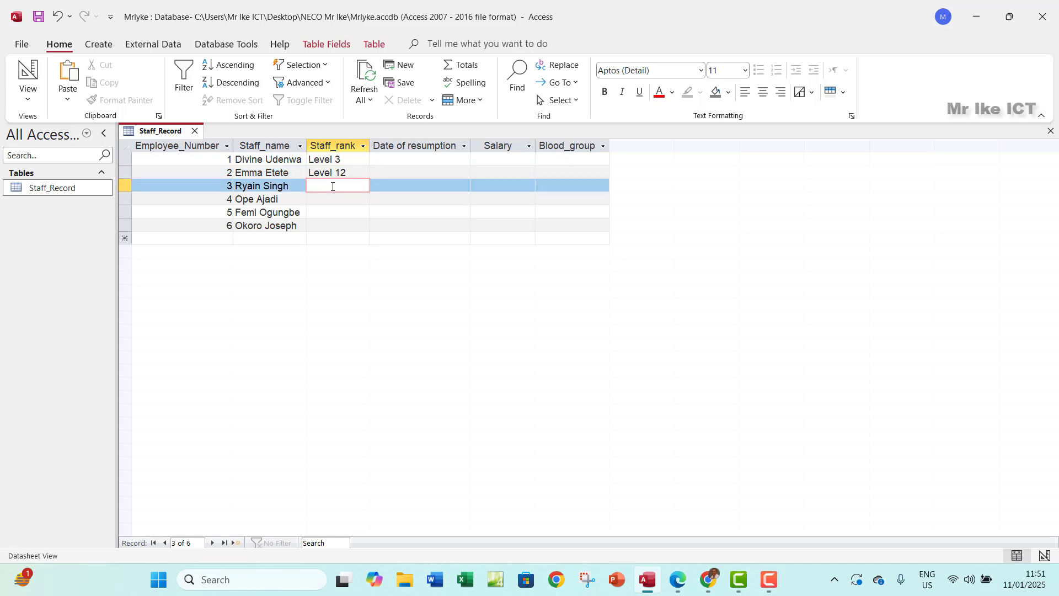
{"action": "type", "text": "Level 7"}
{"action": "left_click", "coordinate": [337, 204]}
Set Staff_rank for records 4–6 to Level 8, Level 16 and Level 10.
{"action": "type", "text": "Lev"}
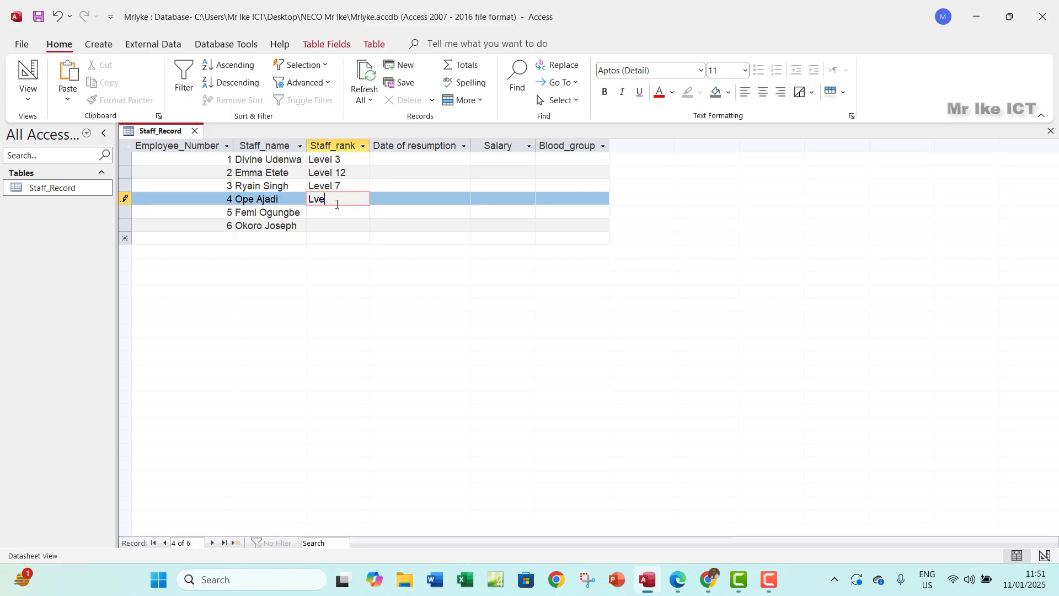
{"action": "key", "text": "BackSpace"}
{"action": "type", "text": "l"}
{"action": "key", "text": "BackSpace"}
{"action": "type", "text": "velm 8"}
{"action": "left_click", "coordinate": [341, 199]}
{"action": "key", "text": "BackSpace"}
{"action": "left_click", "coordinate": [343, 214]}
{"action": "type", "text": "Level"}
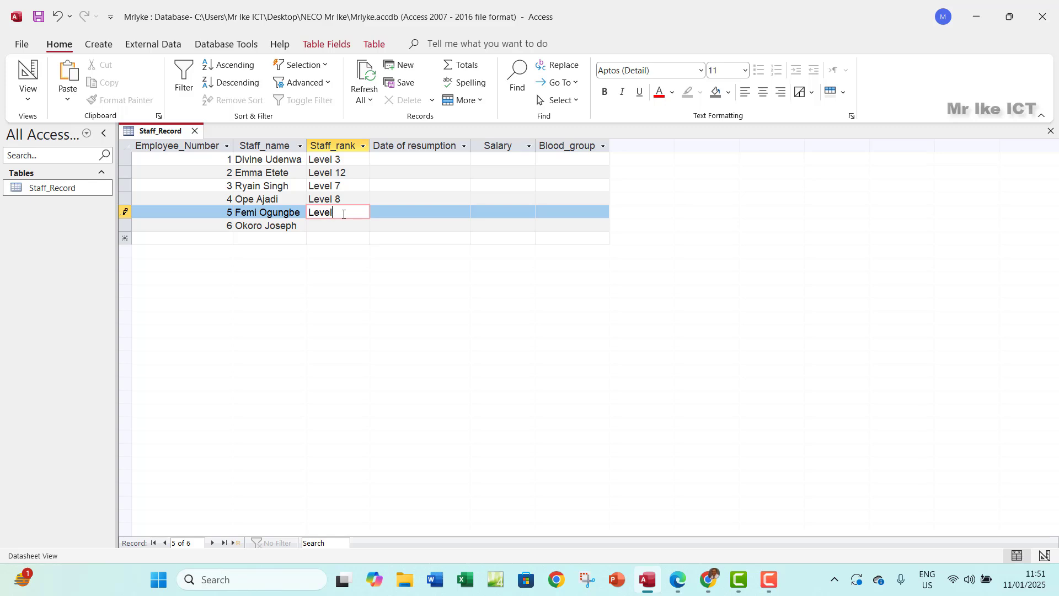
{"action": "type", "text": " 16"}
{"action": "left_click", "coordinate": [341, 225]}
{"action": "type", "text": "Le"}
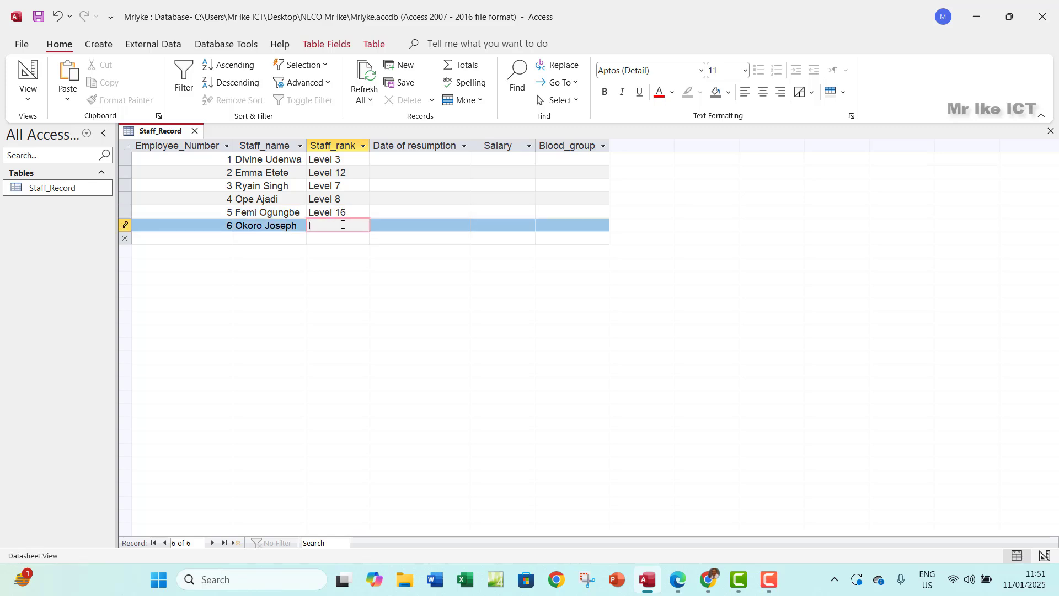
{"action": "key", "text": "BackSpace"}
{"action": "key", "text": "BackSpace"}
{"action": "type", "text": "Level 10"}
Pick resumption dates 15/01/2025 and 22/08/2024 for records 1 and 2.
{"action": "left_click", "coordinate": [416, 161]}
{"action": "left_click", "coordinate": [477, 160]}
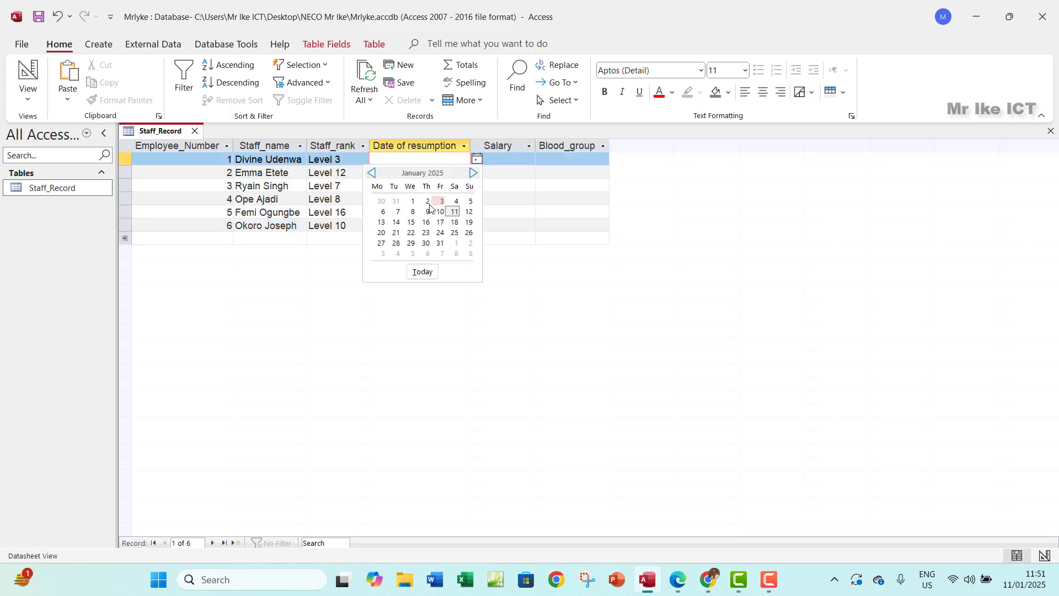
{"action": "left_click", "coordinate": [442, 218]}
{"action": "left_click", "coordinate": [419, 172]}
{"action": "left_click", "coordinate": [477, 173]}
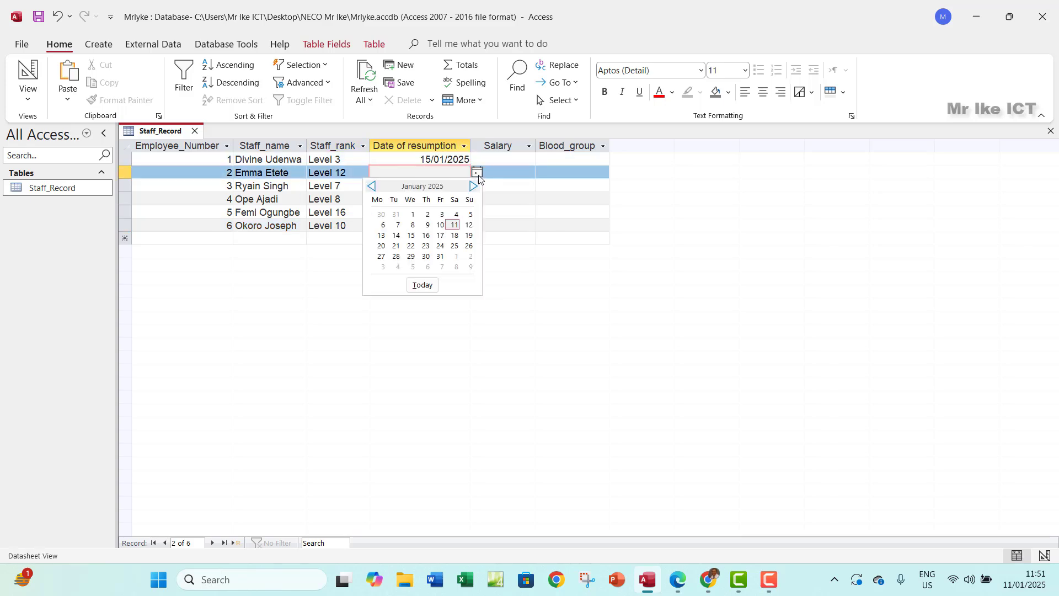
{"action": "left_click", "coordinate": [372, 186]}
{"action": "left_click", "coordinate": [372, 187]}
{"action": "left_click", "coordinate": [372, 186]}
{"action": "left_click", "coordinate": [372, 186]}
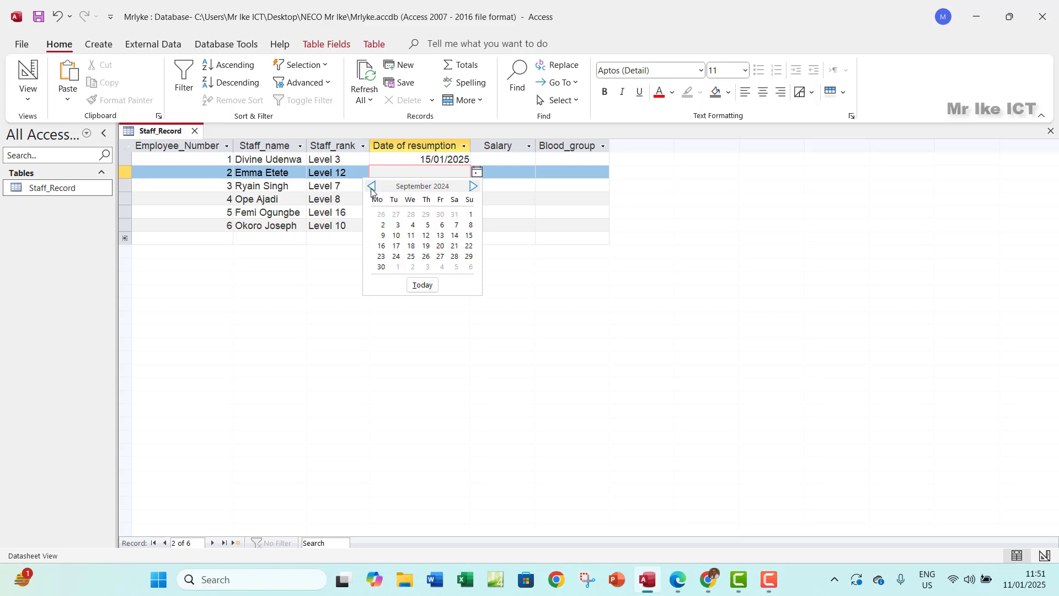
{"action": "left_click", "coordinate": [373, 186]}
{"action": "left_click", "coordinate": [425, 245]}
Pick resumption dates 30/01/2025 and 25/07/2024 for records 3 and 4.
{"action": "left_click", "coordinate": [433, 186]}
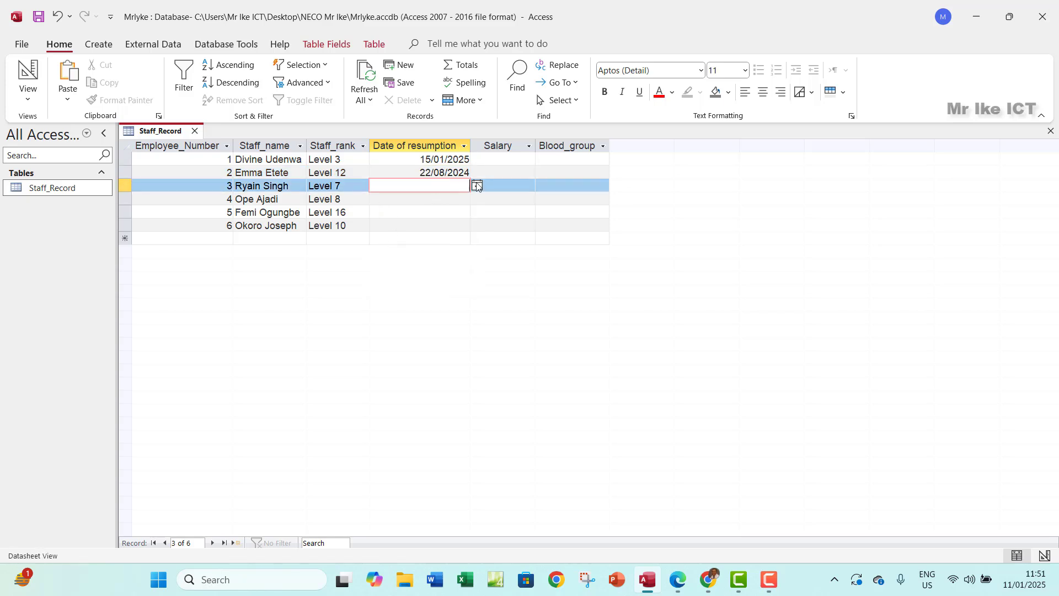
{"action": "left_click", "coordinate": [477, 186]}
{"action": "left_click", "coordinate": [426, 269]}
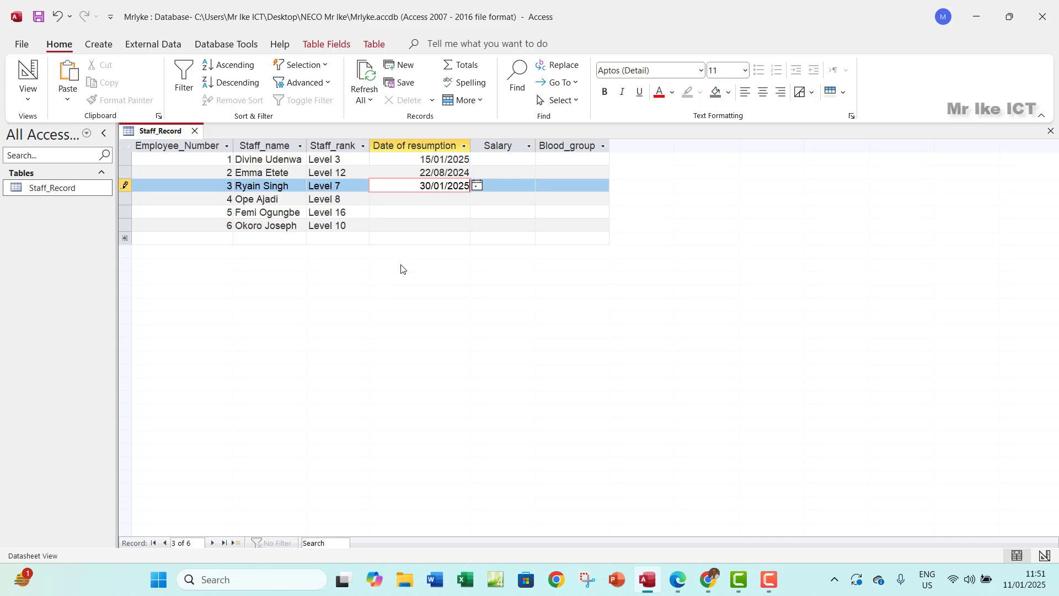
{"action": "left_click", "coordinate": [399, 199]}
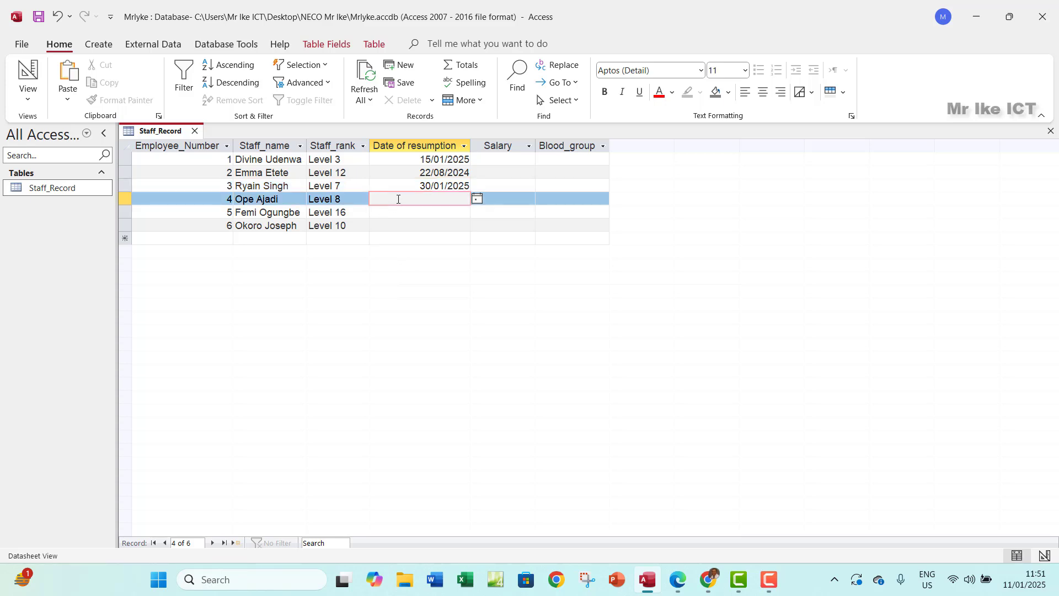
{"action": "left_click", "coordinate": [477, 199]}
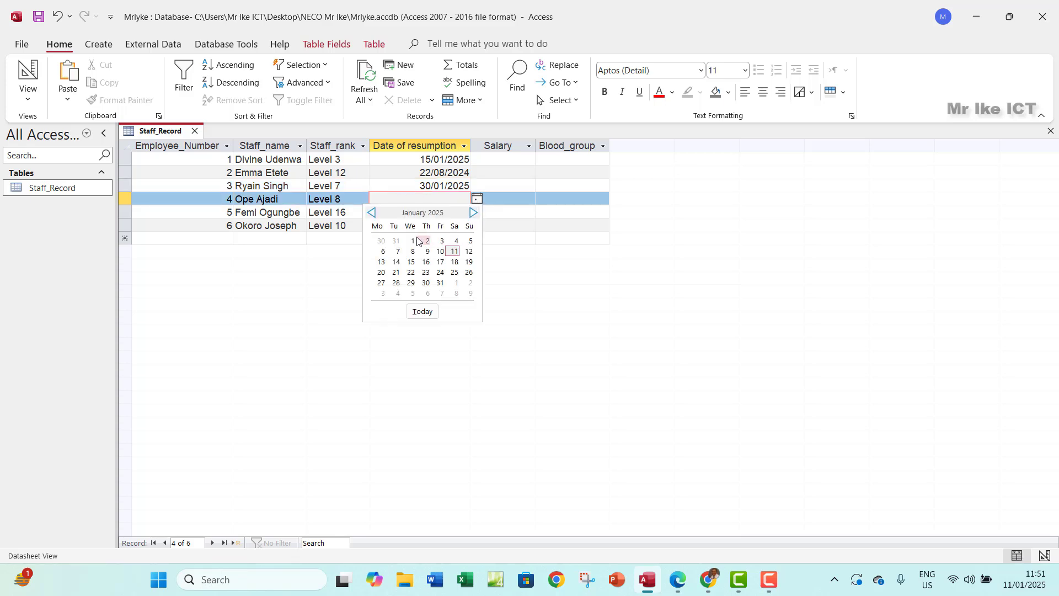
{"action": "left_click", "coordinate": [371, 212]}
{"action": "left_click", "coordinate": [371, 212]}
{"action": "left_click", "coordinate": [371, 212]}
{"action": "left_click", "coordinate": [371, 212]}
{"action": "left_click", "coordinate": [371, 213]}
{"action": "left_click", "coordinate": [371, 212]}
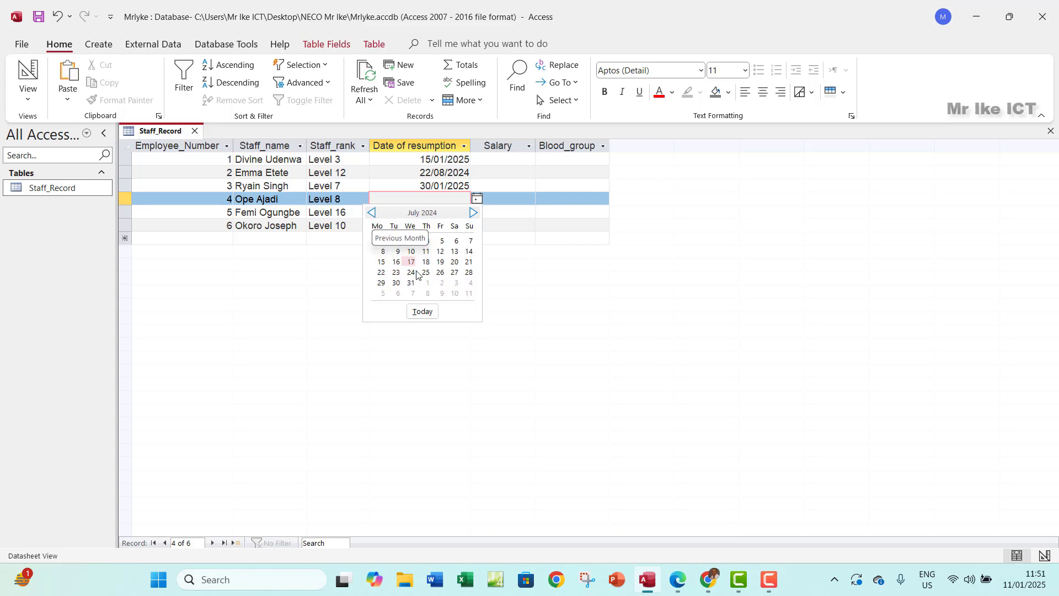
{"action": "left_click", "coordinate": [425, 272]}
Pick resumption dates 14/09/2023 and 06/01/2025 for records 5 and 6.
{"action": "left_click", "coordinate": [453, 212]}
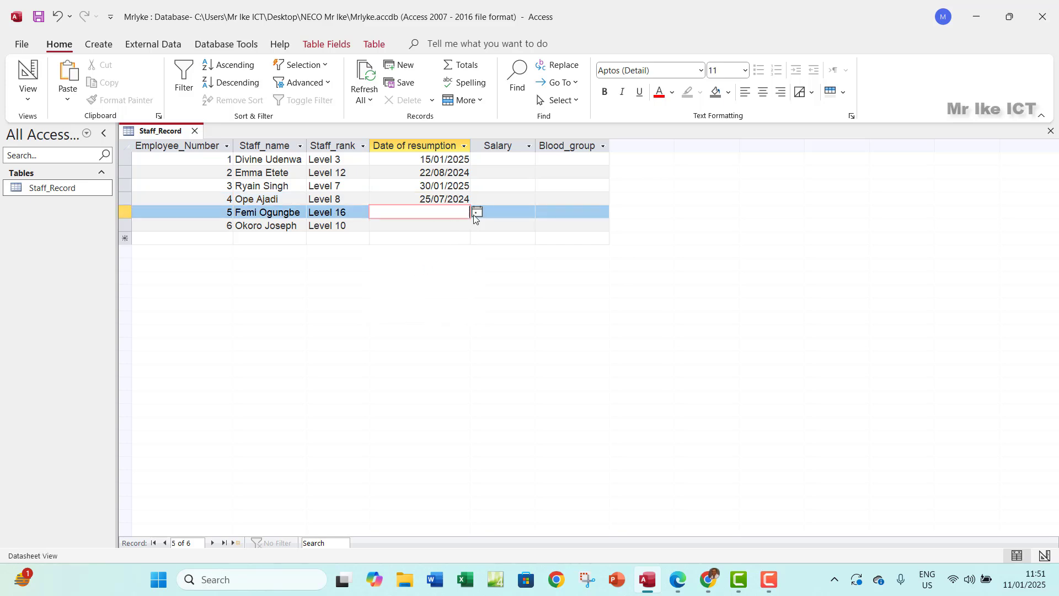
{"action": "left_click", "coordinate": [477, 213]}
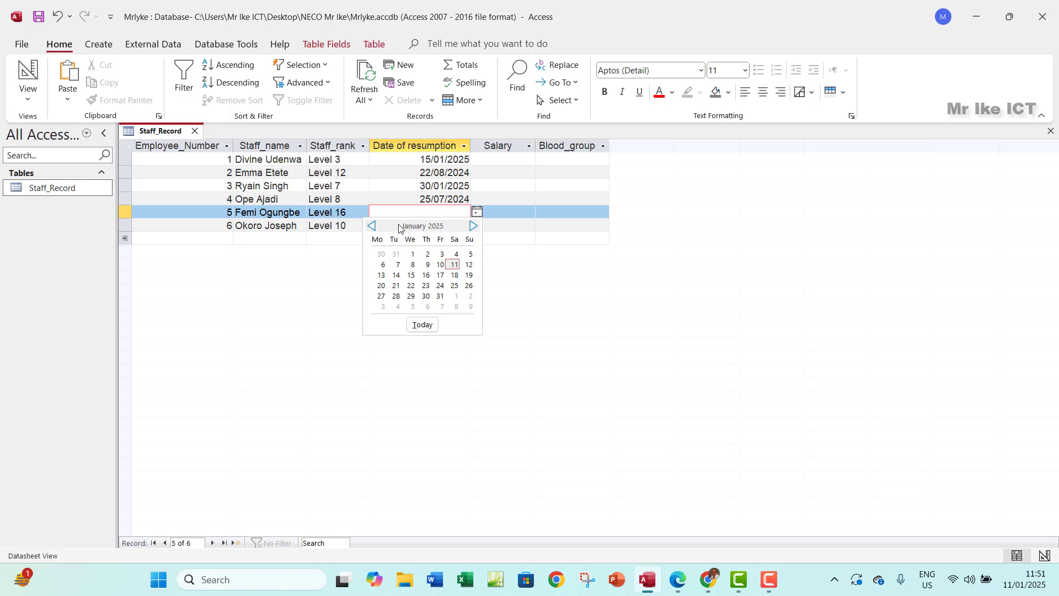
{"action": "left_click", "coordinate": [372, 225]}
{"action": "left_click", "coordinate": [371, 225]}
{"action": "left_click", "coordinate": [372, 225]}
{"action": "left_click", "coordinate": [373, 226]}
{"action": "left_click", "coordinate": [371, 226]}
{"action": "left_click", "coordinate": [372, 226]}
{"action": "left_click", "coordinate": [371, 226]}
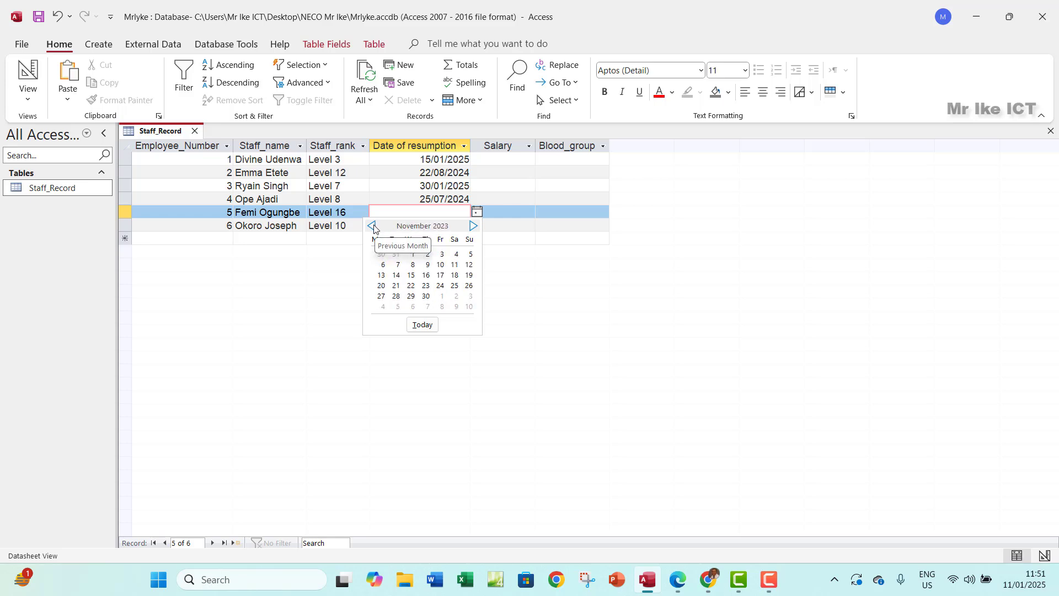
{"action": "left_click", "coordinate": [372, 226]}
{"action": "left_click", "coordinate": [372, 225]}
{"action": "left_click", "coordinate": [426, 275]}
{"action": "left_click", "coordinate": [442, 227]}
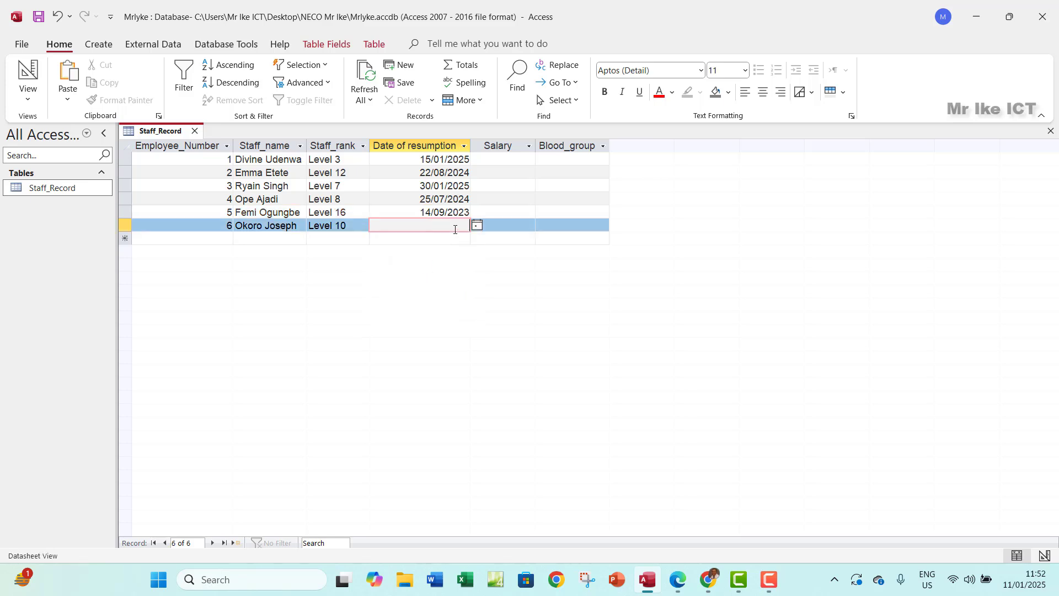
{"action": "left_click", "coordinate": [476, 225]}
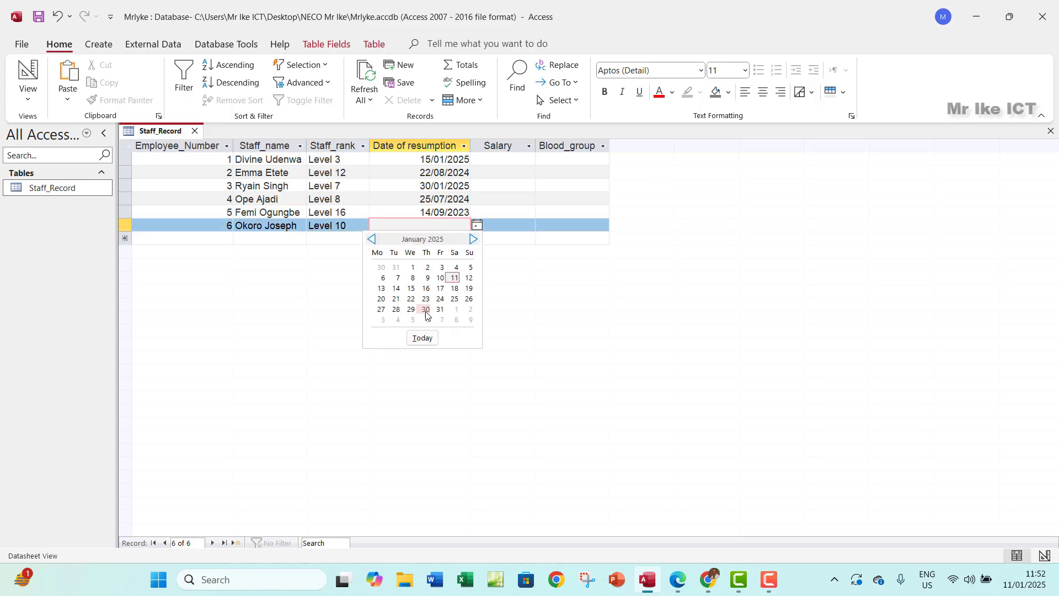
{"action": "left_click", "coordinate": [382, 277]}
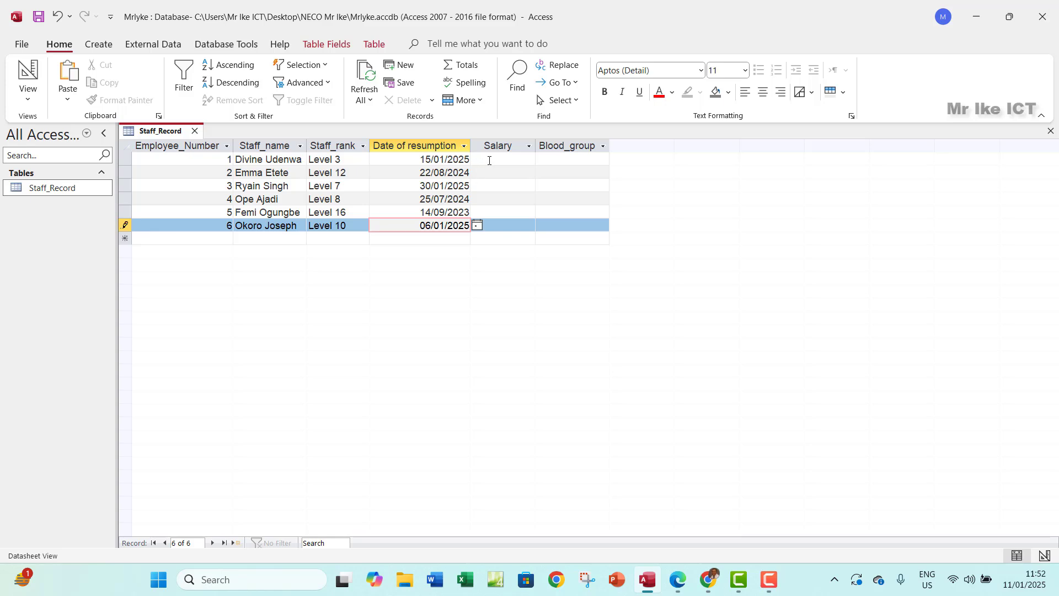
{"action": "left_click", "coordinate": [491, 161]}
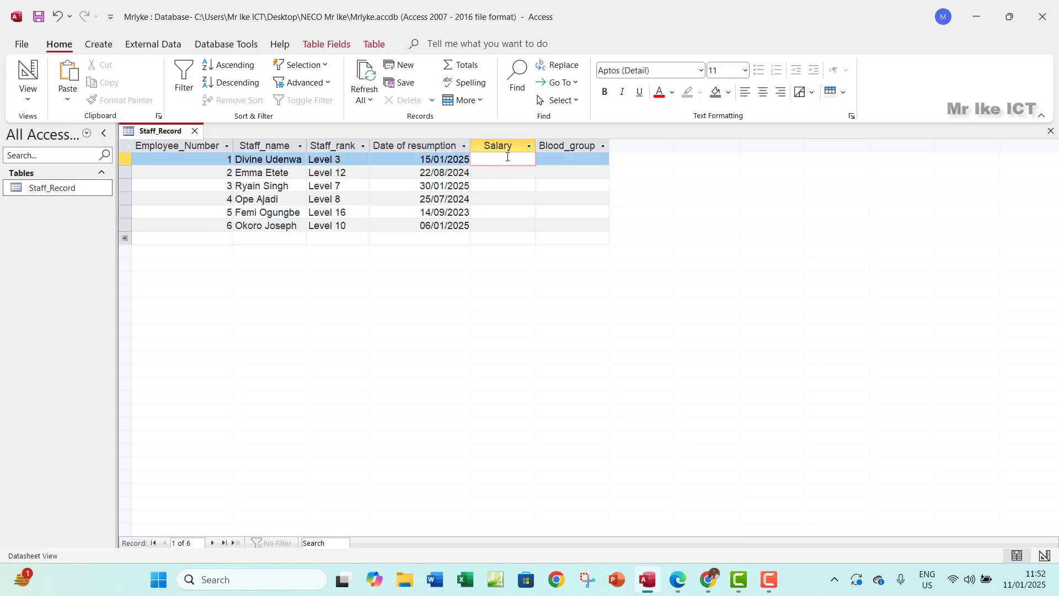
Enter record 1's Salary as 2000 after 3000 triggers the range warning.
{"action": "left_click", "coordinate": [676, 580]}
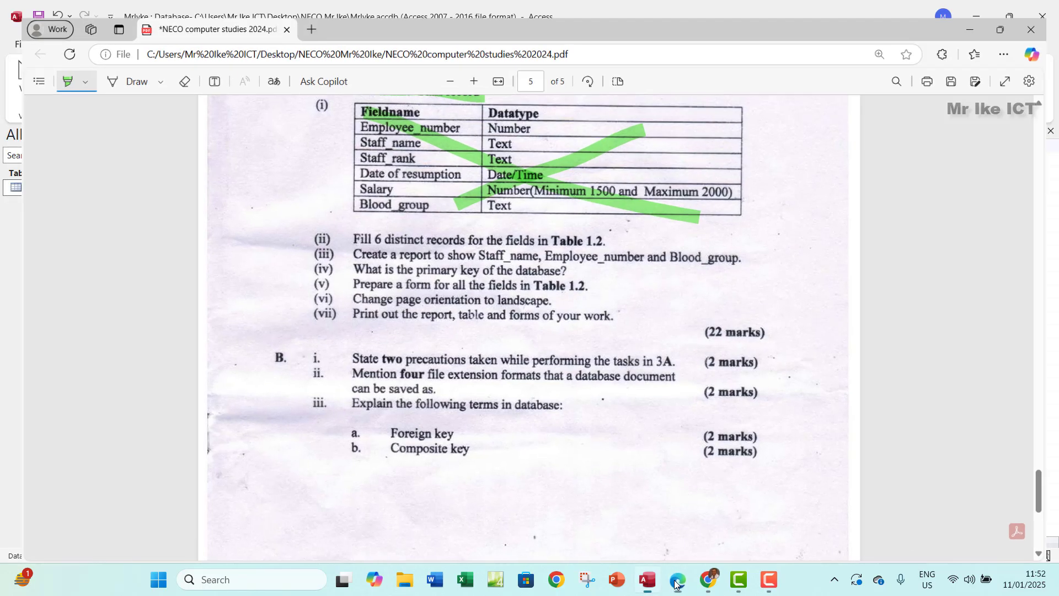
{"action": "left_click", "coordinate": [676, 580]}
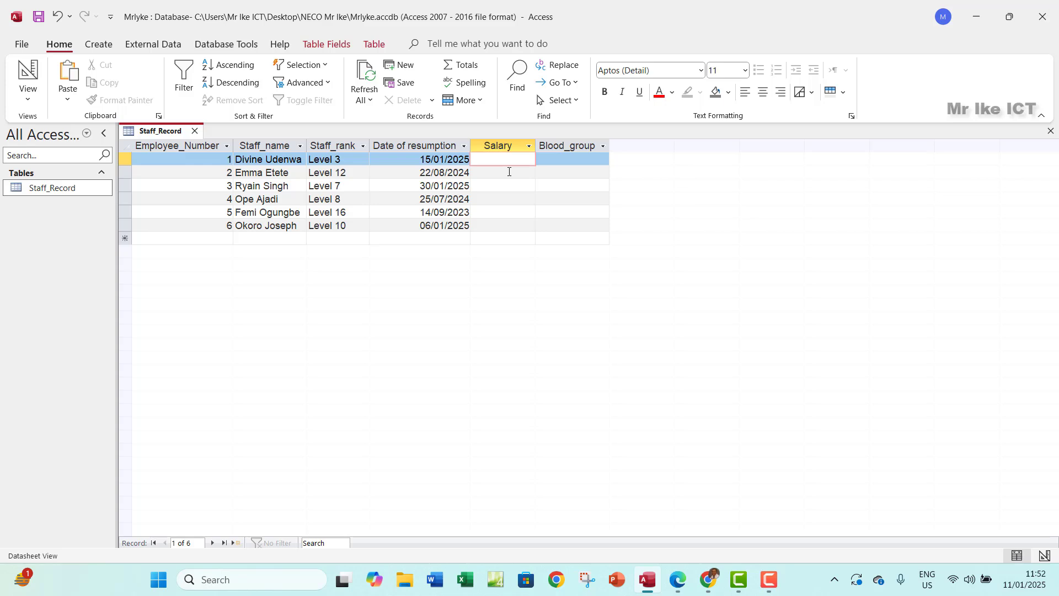
{"action": "type", "text": "3000"}
{"action": "left_click", "coordinate": [507, 177]}
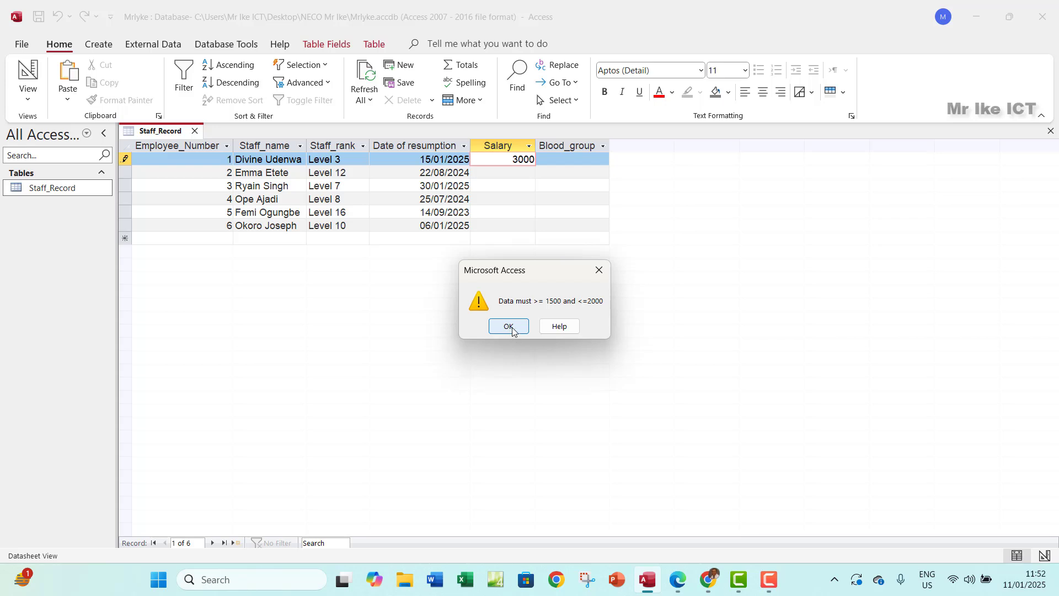
{"action": "left_click", "coordinate": [507, 326]}
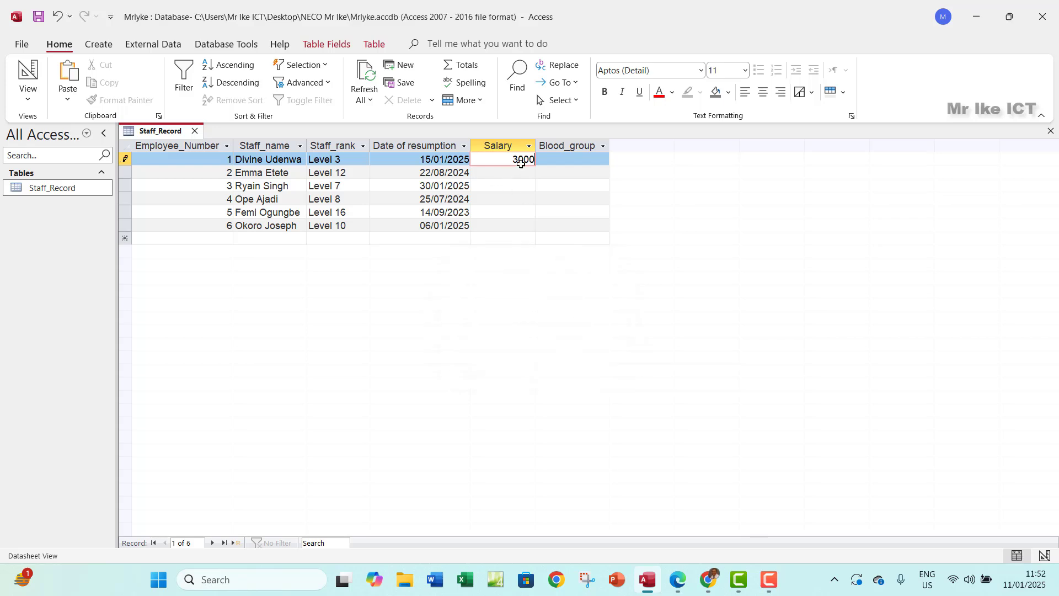
{"action": "key", "text": "BackSpace"}
{"action": "key", "text": "BackSpace"}
{"action": "type", "text": "20"}
{"action": "left_click", "coordinate": [513, 171]}
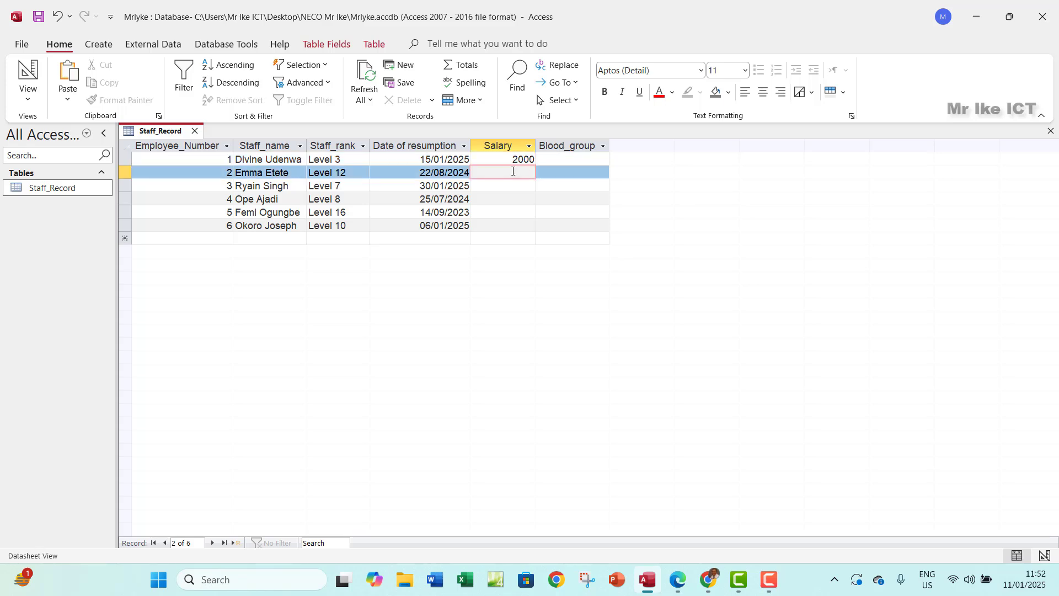
Enter salaries 1700, 1500, 1600, 1900 and 1800 for records 2 to 6.
{"action": "type", "text": "1700"}
{"action": "left_click", "coordinate": [500, 191]}
{"action": "type", "text": "1"}
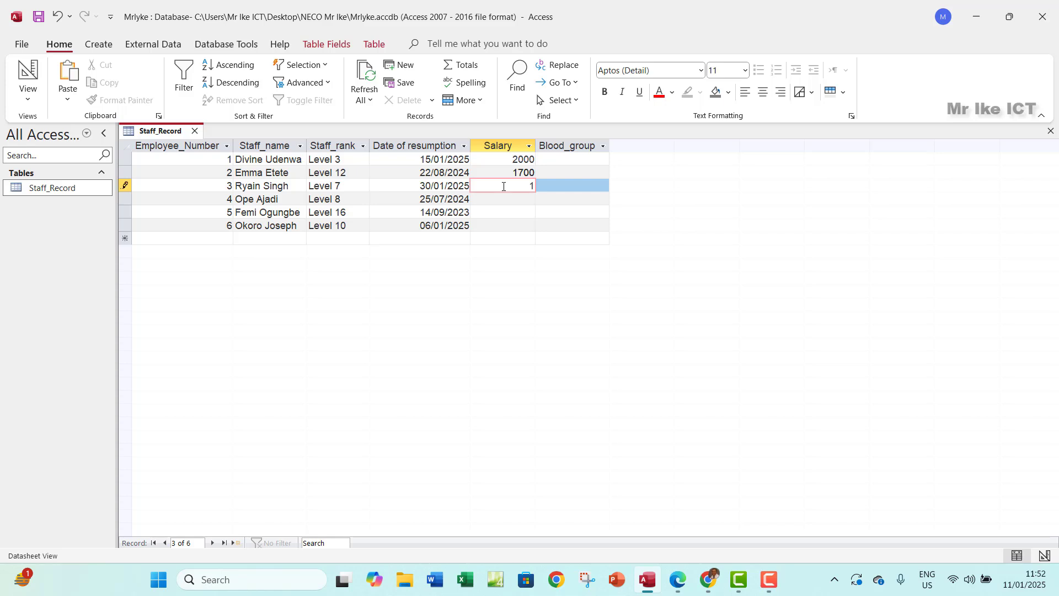
{"action": "type", "text": "500"}
{"action": "left_click", "coordinate": [501, 203]}
{"action": "type", "text": "1"}
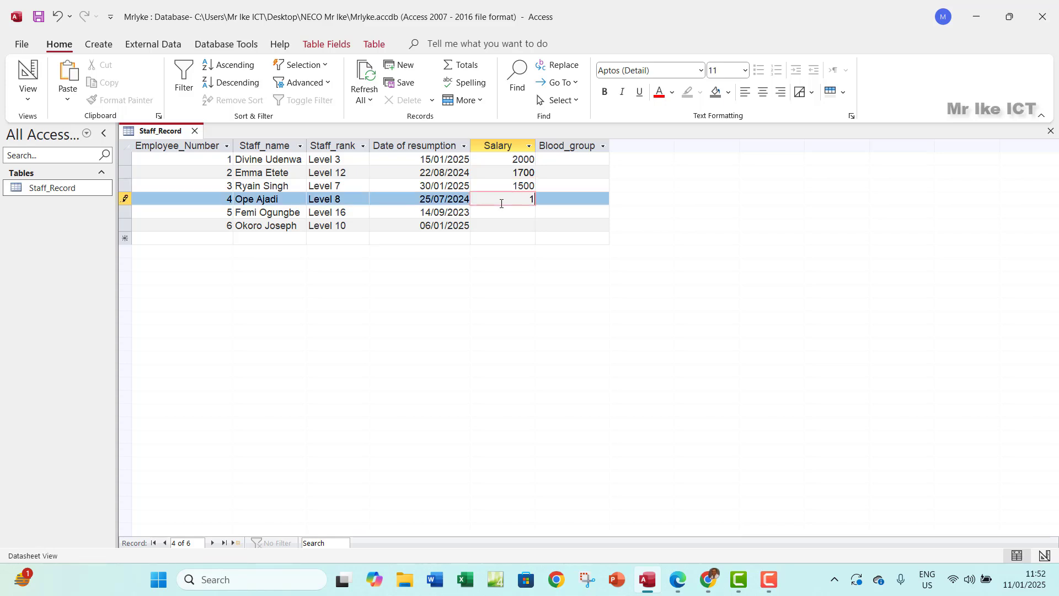
{"action": "type", "text": "6000"}
{"action": "key", "text": "BackSpace"}
{"action": "left_click", "coordinate": [503, 212]}
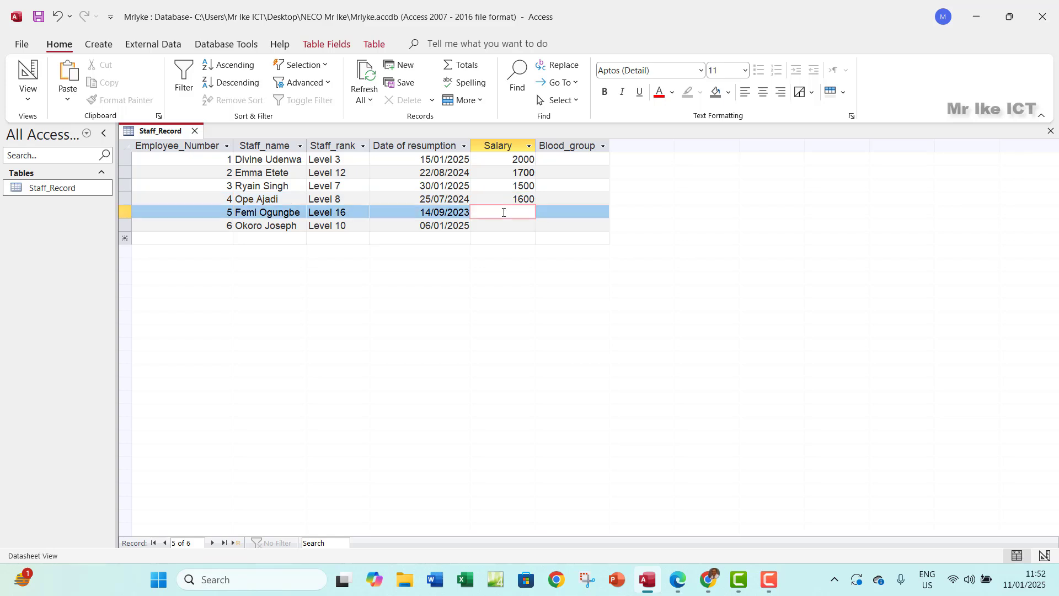
{"action": "type", "text": "1900"}
{"action": "left_click", "coordinate": [513, 228]}
{"action": "type", "text": "1800"}
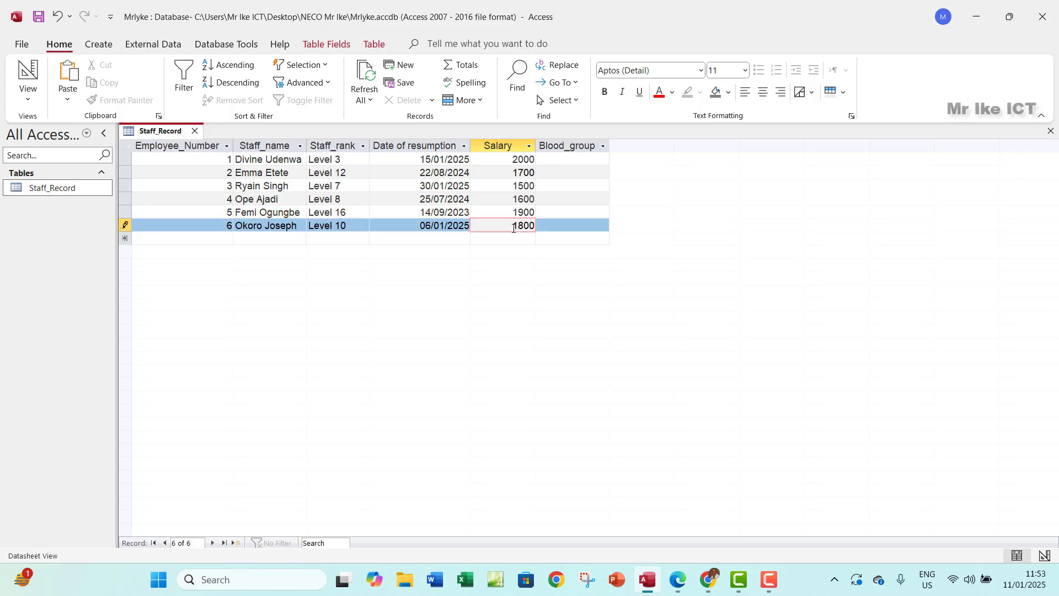
{"action": "left_click", "coordinate": [582, 159]}
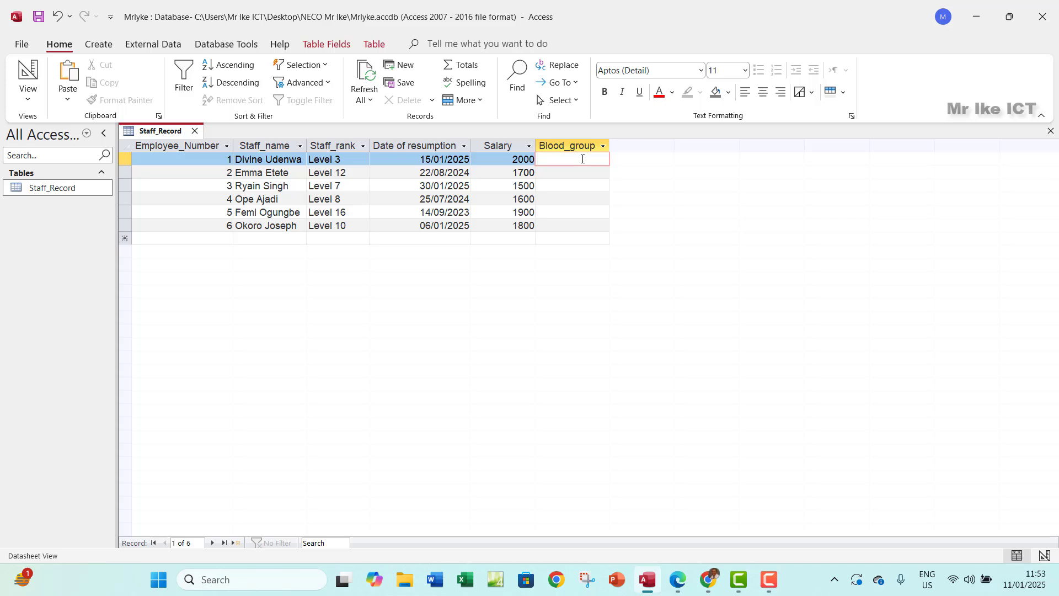
With Caps Lock on, enter Blood_group AB, B and B+ for rows 1 to 3.
{"action": "key", "text": "Caps_Lock"}
{"action": "type", "text": "AB"}
{"action": "key", "text": "Return"}
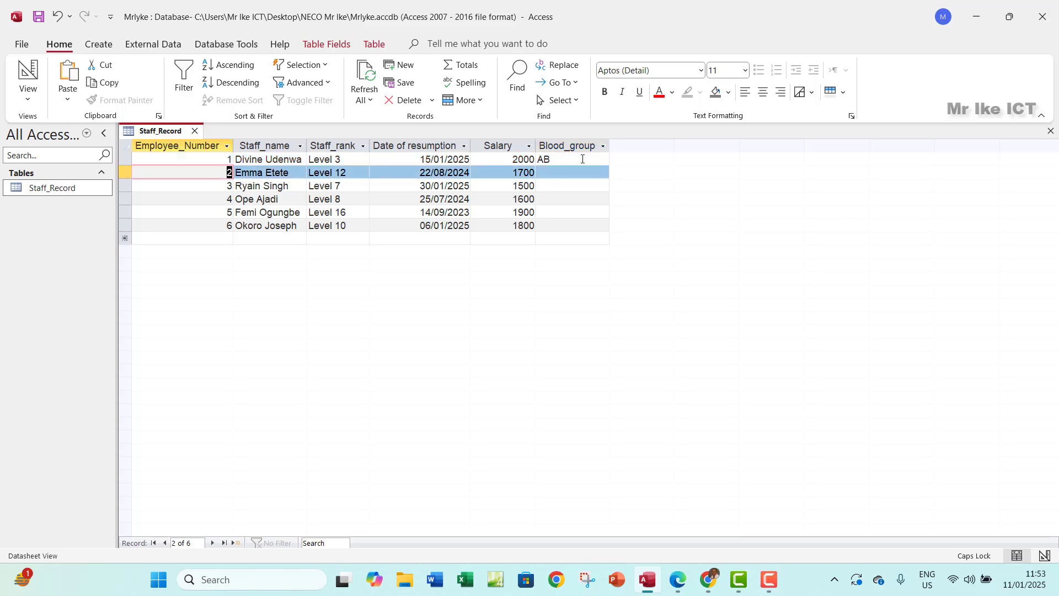
{"action": "left_click", "coordinate": [564, 172]}
{"action": "type", "text": "B"}
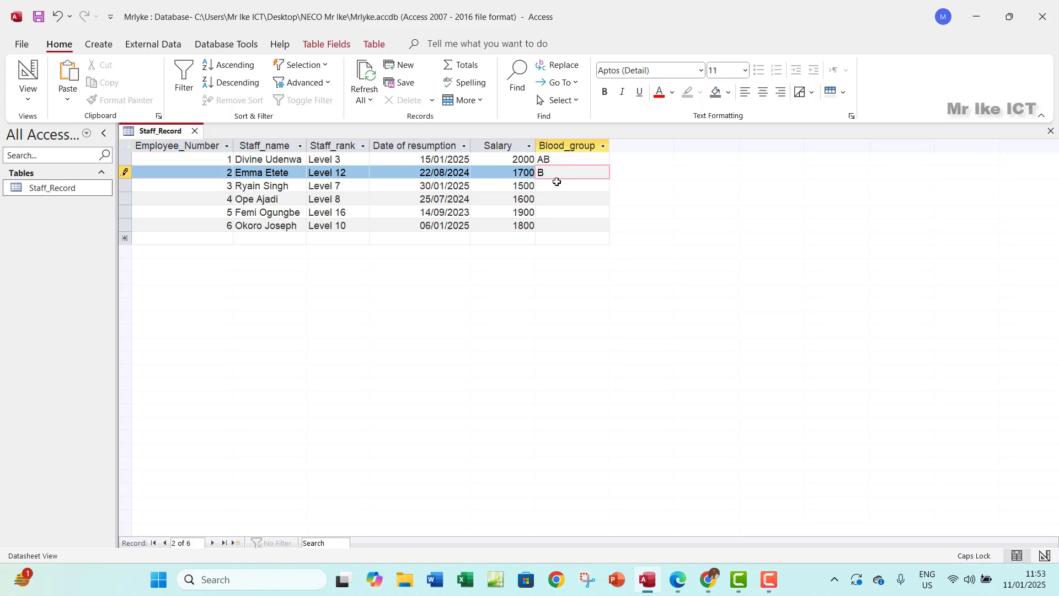
{"action": "left_click", "coordinate": [556, 185]}
{"action": "type", "text": "B"}
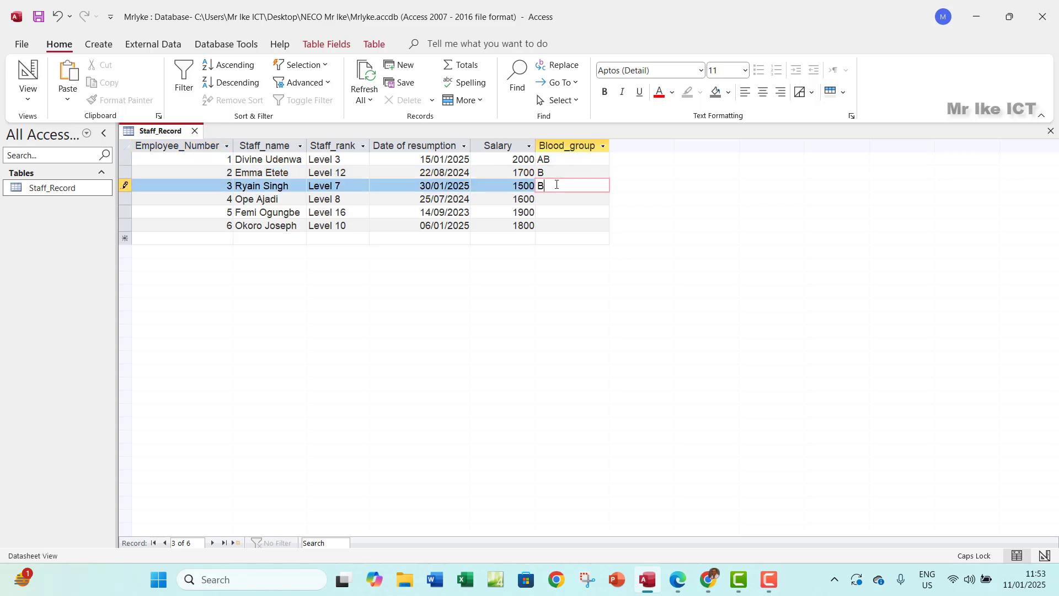
{"action": "type", "text": "_"}
{"action": "key", "text": "BackSpace"}
{"action": "type", "text": "="}
{"action": "key", "text": "BackSpace"}
{"action": "type", "text": "+"}
Enter Blood_group O+, O- and AB for rows 4 to 6.
{"action": "left_click", "coordinate": [556, 202]}
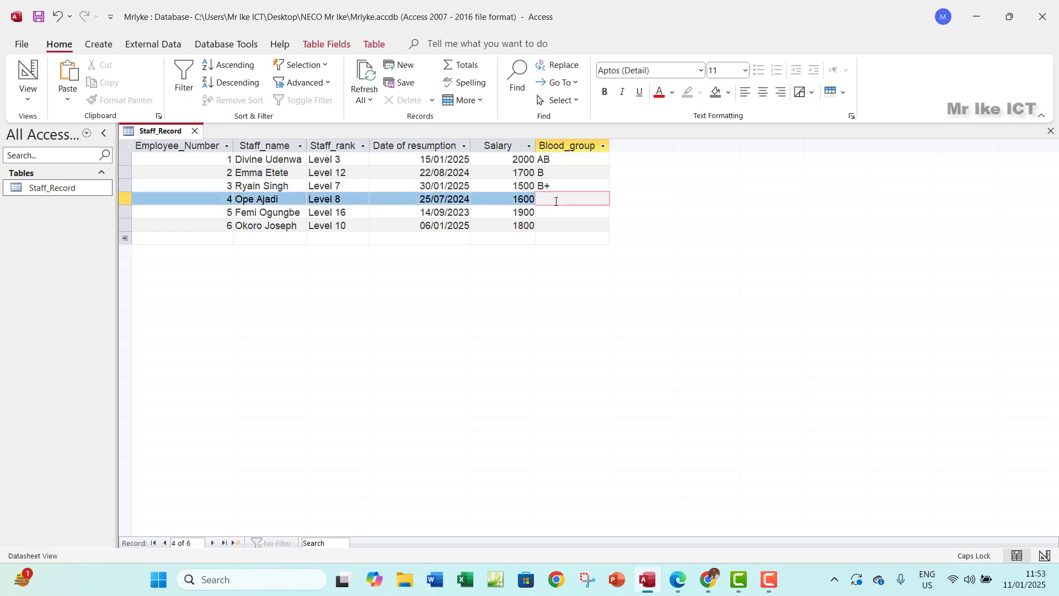
{"action": "type", "text": "O+"}
{"action": "left_click", "coordinate": [558, 214]}
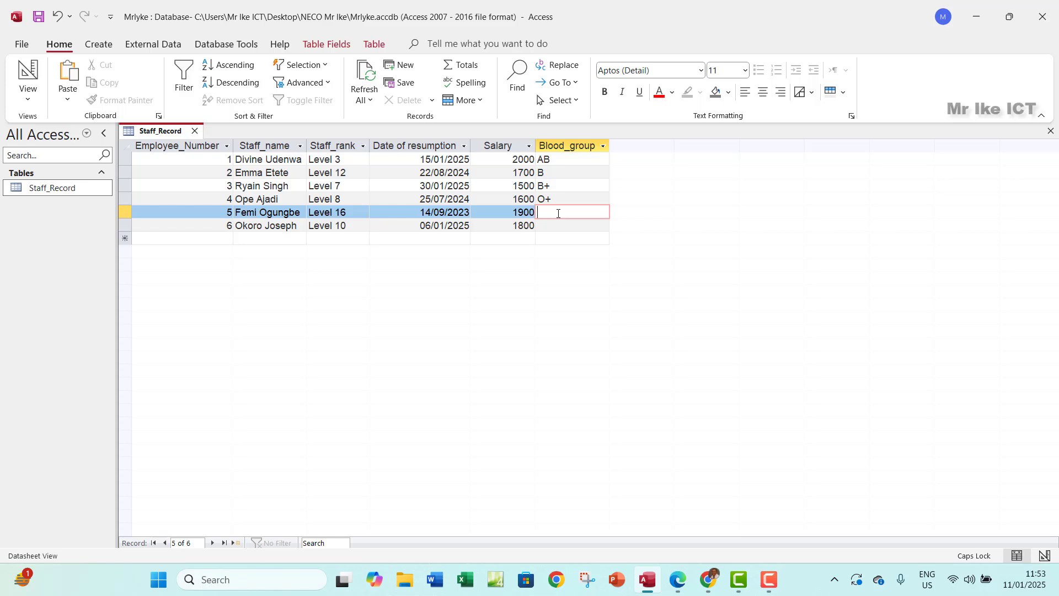
{"action": "type", "text": "o"}
{"action": "key", "text": "BackSpace"}
{"action": "type", "text": "O-"}
{"action": "left_click", "coordinate": [560, 225]}
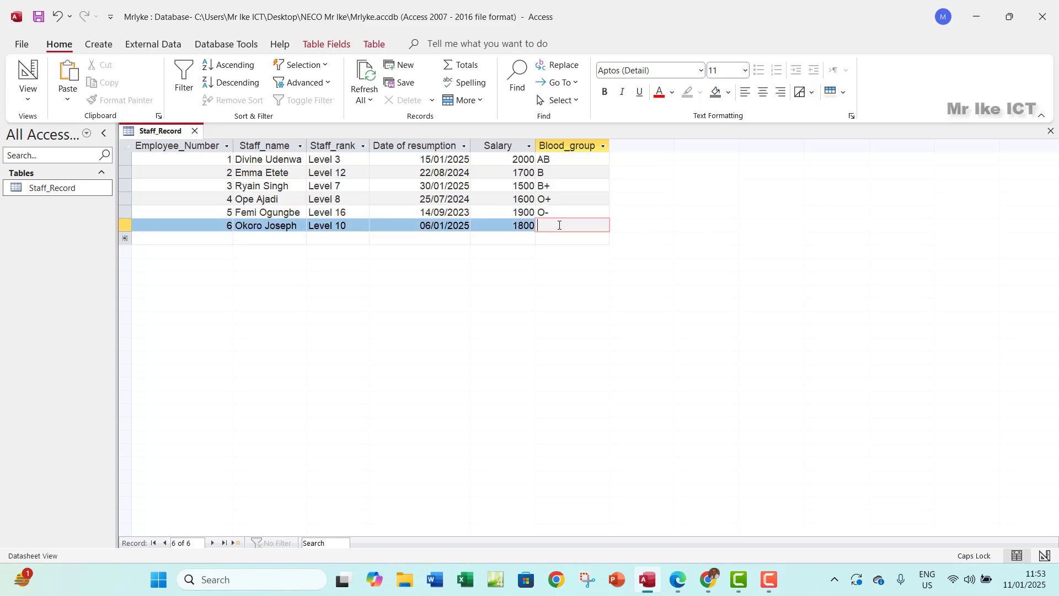
{"action": "type", "text": "a"}
{"action": "key", "text": "BackSpace"}
{"action": "key", "text": "Caps_Lock"}
{"action": "type", "text": "Ab"}
{"action": "key", "text": "BackSpace"}
{"action": "type", "text": "B"}
Highlight the exam PDF's 'Fill 6 distinct records' line in green, then return to Access.
{"action": "left_click", "coordinate": [679, 586]}
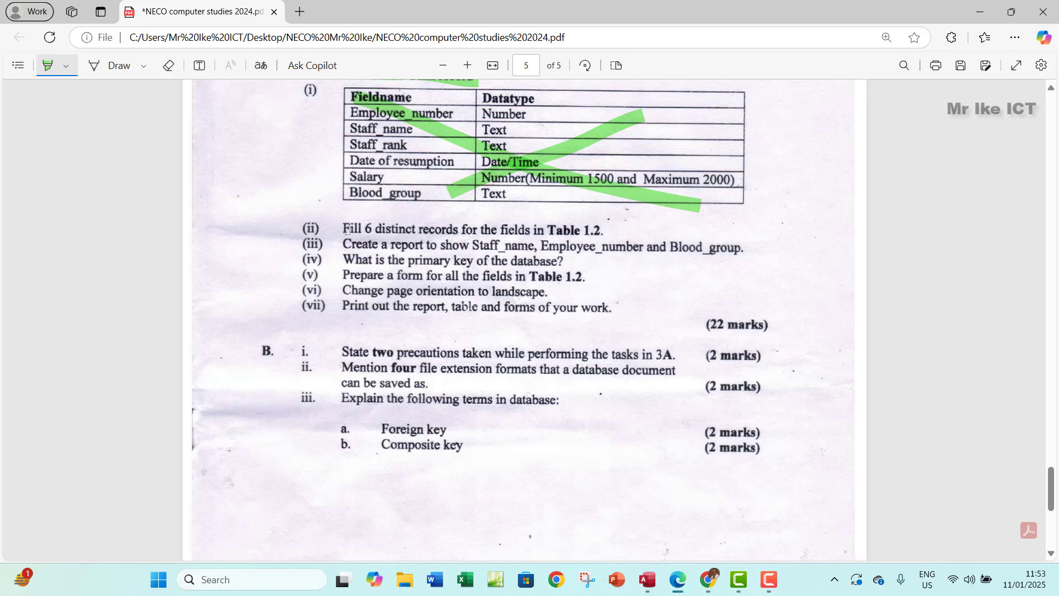
{"action": "left_click_drag", "start_coordinate": [347, 230], "coordinate": [612, 230]}
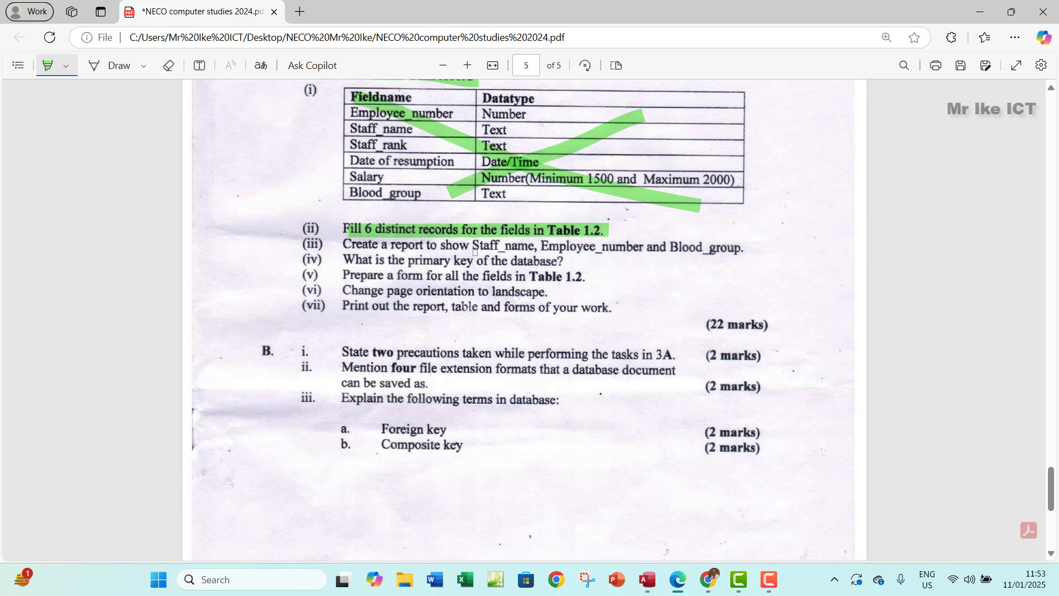
{"action": "left_click", "coordinate": [647, 579]}
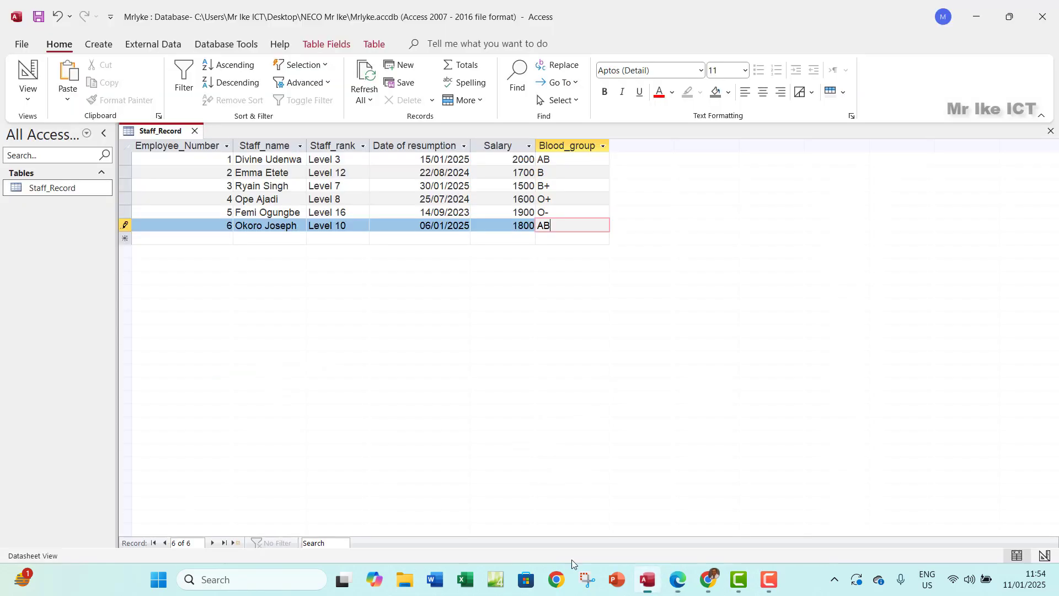
Save the sixth record, close the Staff_Record table and bring up the Create ribbon.
{"action": "left_click", "coordinate": [36, 20]}
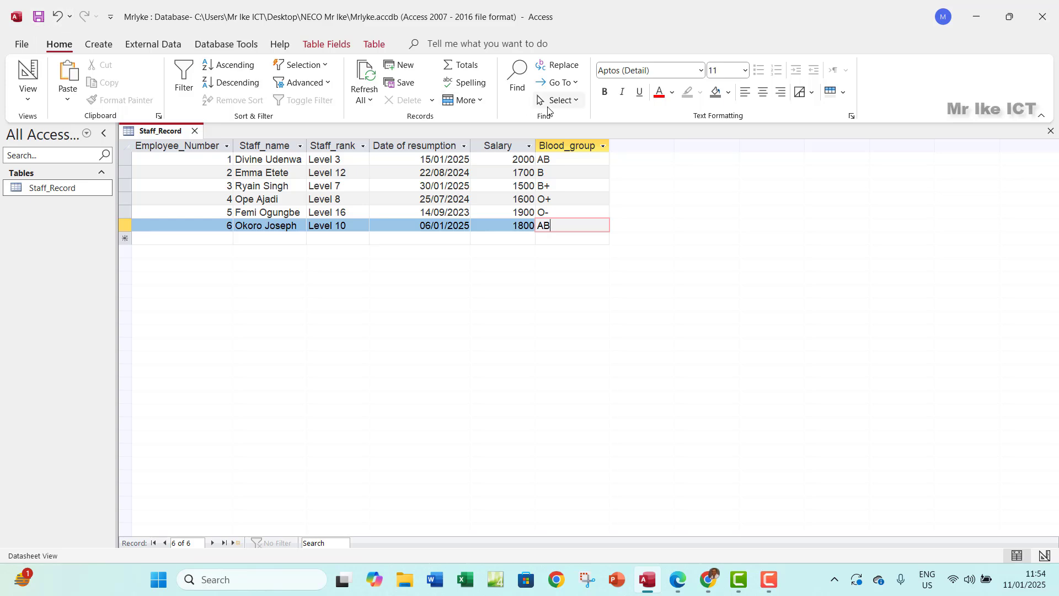
{"action": "left_click", "coordinate": [1050, 131]}
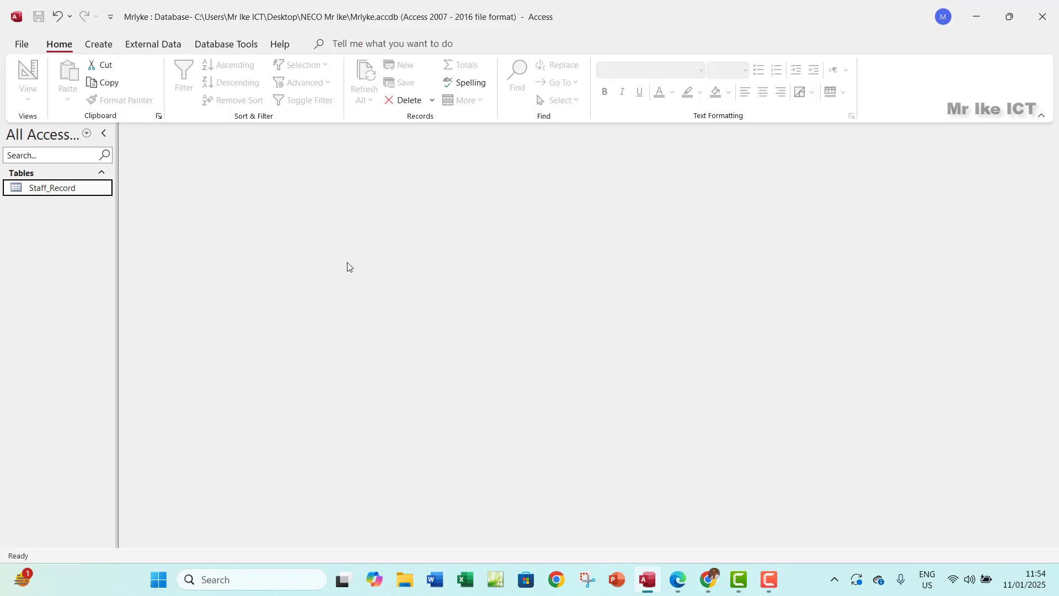
{"action": "left_click", "coordinate": [101, 46]}
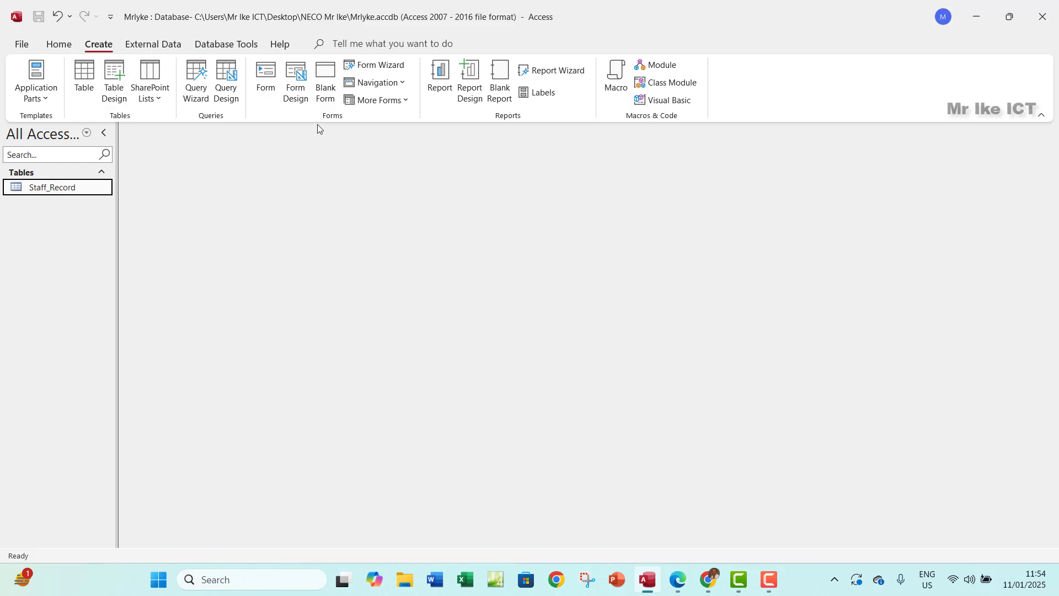
Launch the Report Wizard and add Staff_name to the selected fields.
{"action": "left_click", "coordinate": [552, 72]}
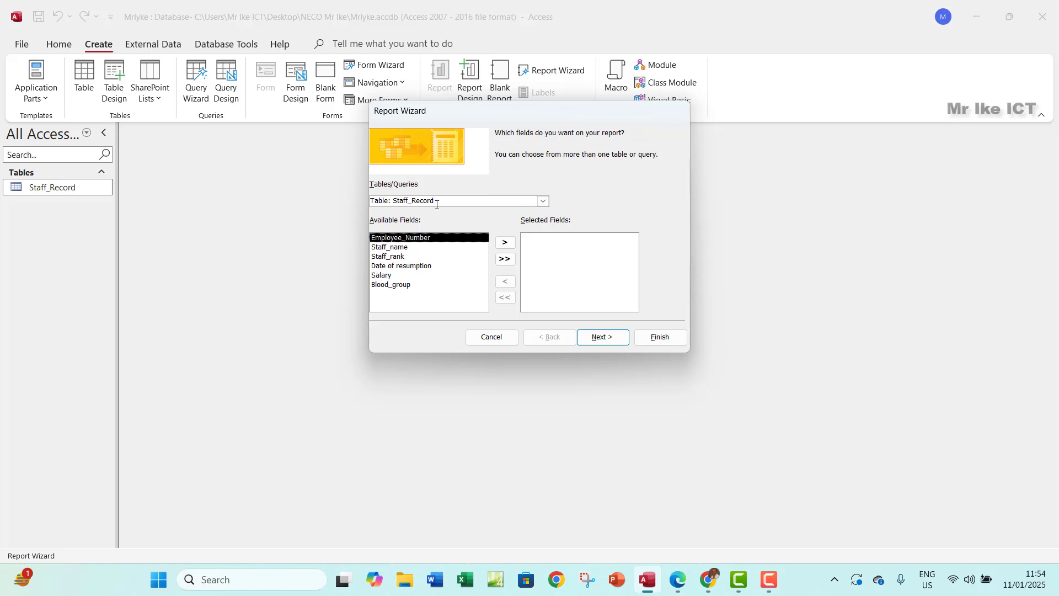
{"action": "left_click", "coordinate": [678, 587]}
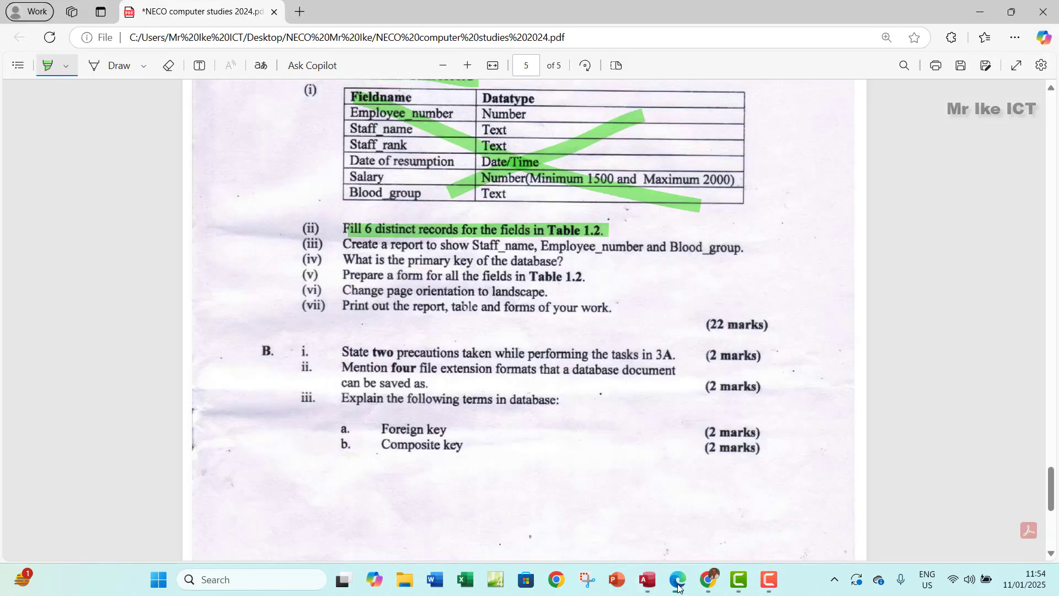
{"action": "left_click", "coordinate": [677, 587]}
{"action": "left_click", "coordinate": [394, 249]}
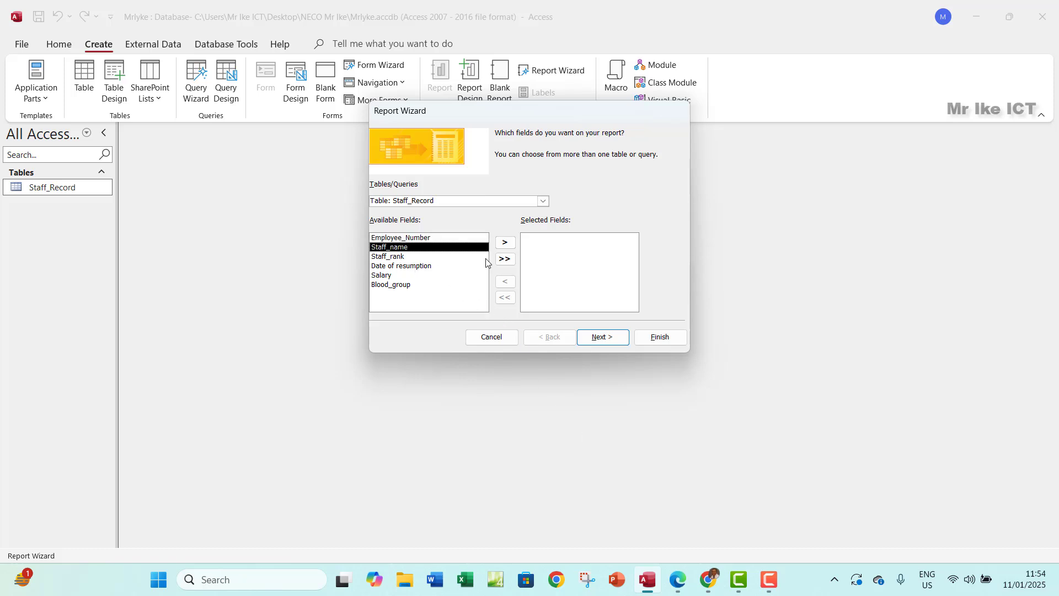
{"action": "left_click", "coordinate": [505, 242]}
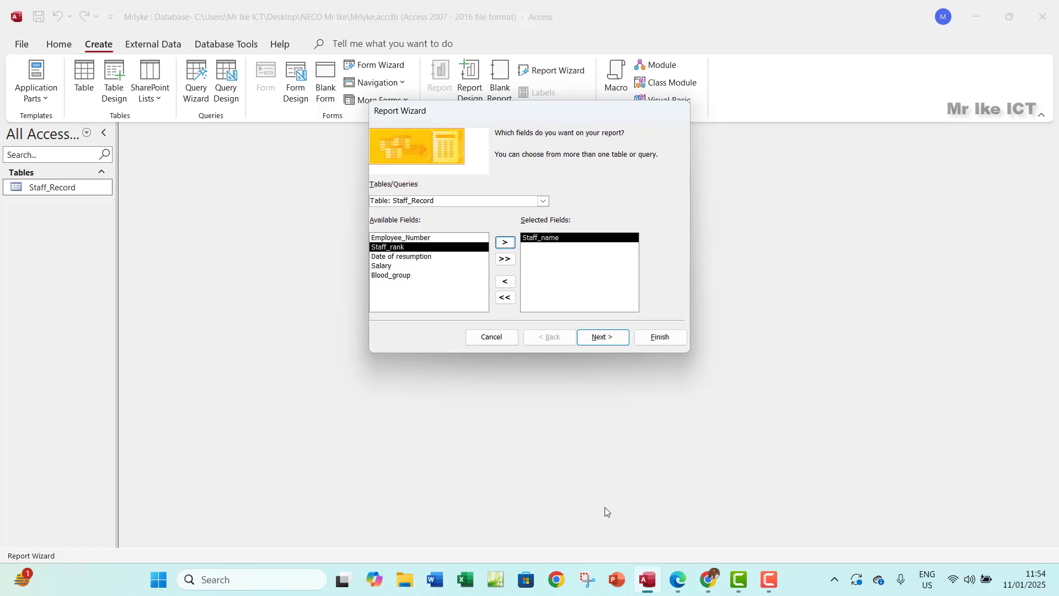
Add Employee_Number and Blood_group as well, and continue to the grouping levels.
{"action": "left_click", "coordinate": [675, 588]}
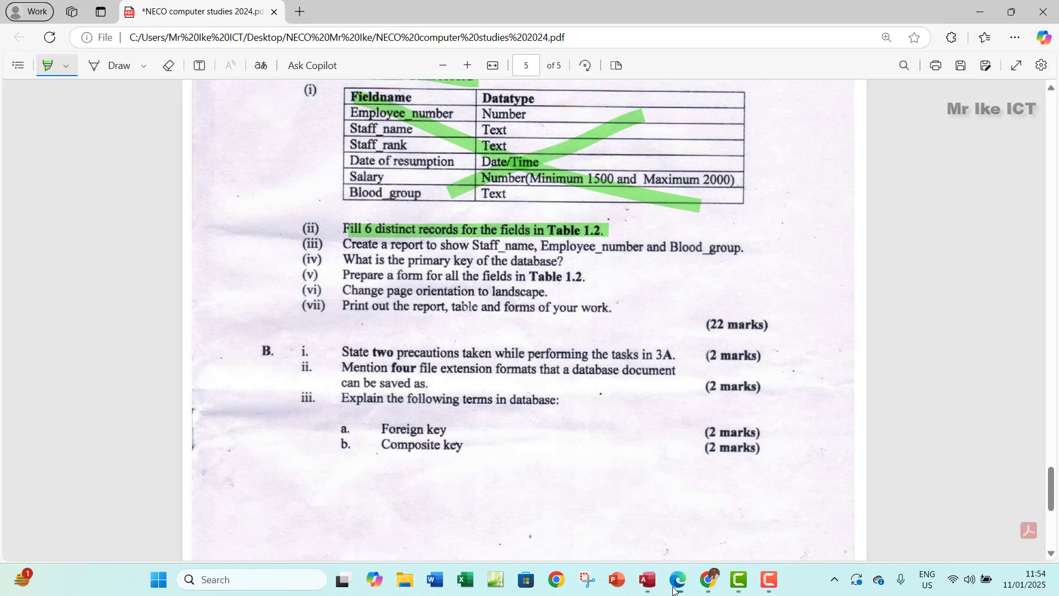
{"action": "left_click", "coordinate": [674, 589]}
{"action": "left_click", "coordinate": [434, 241]}
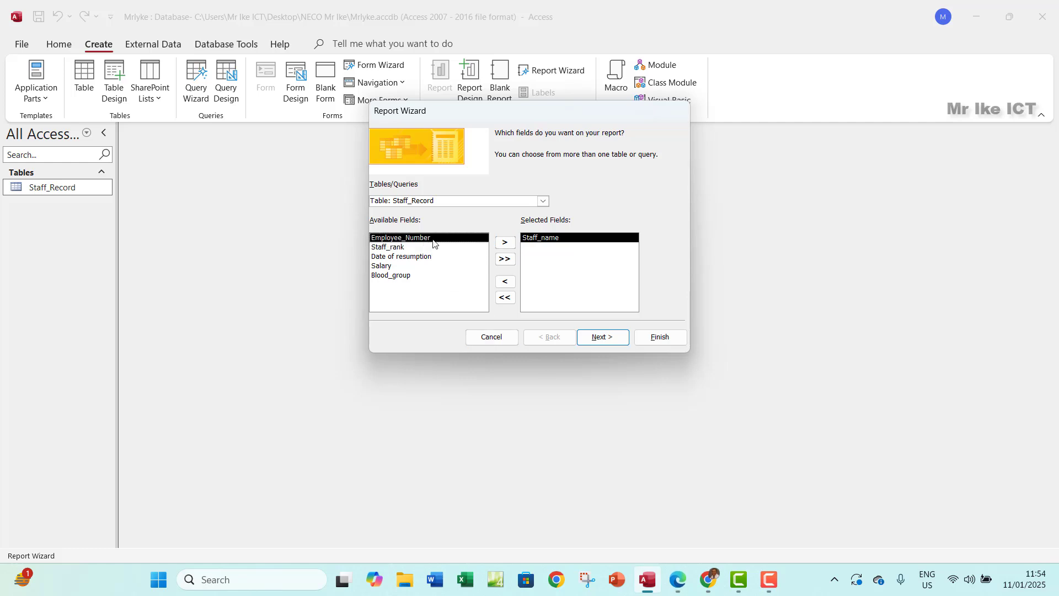
{"action": "left_click", "coordinate": [505, 242]}
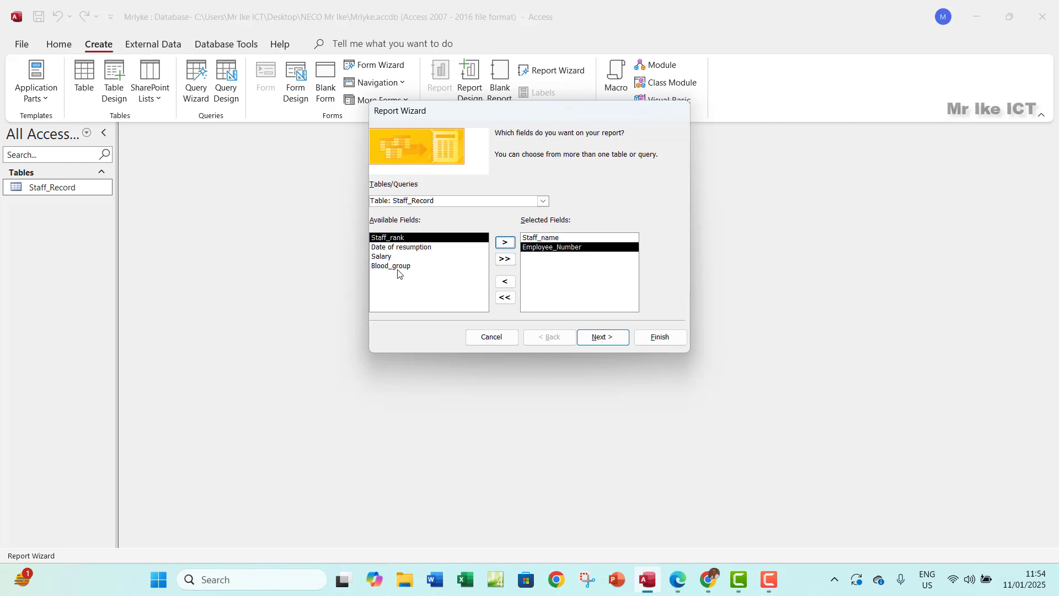
{"action": "left_click", "coordinate": [397, 267]}
{"action": "left_click", "coordinate": [505, 242]}
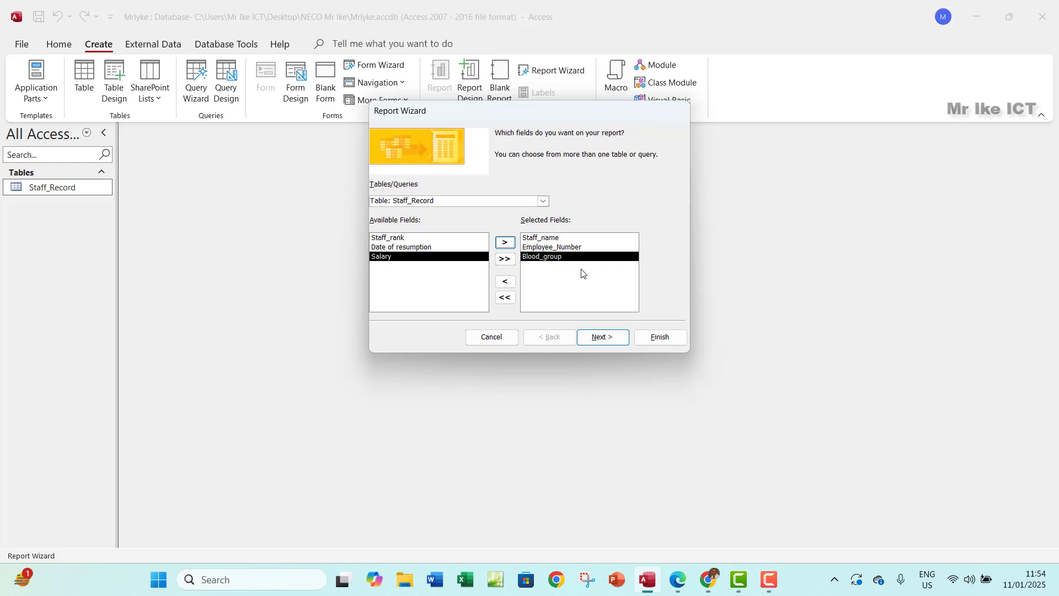
{"action": "left_click", "coordinate": [597, 339]}
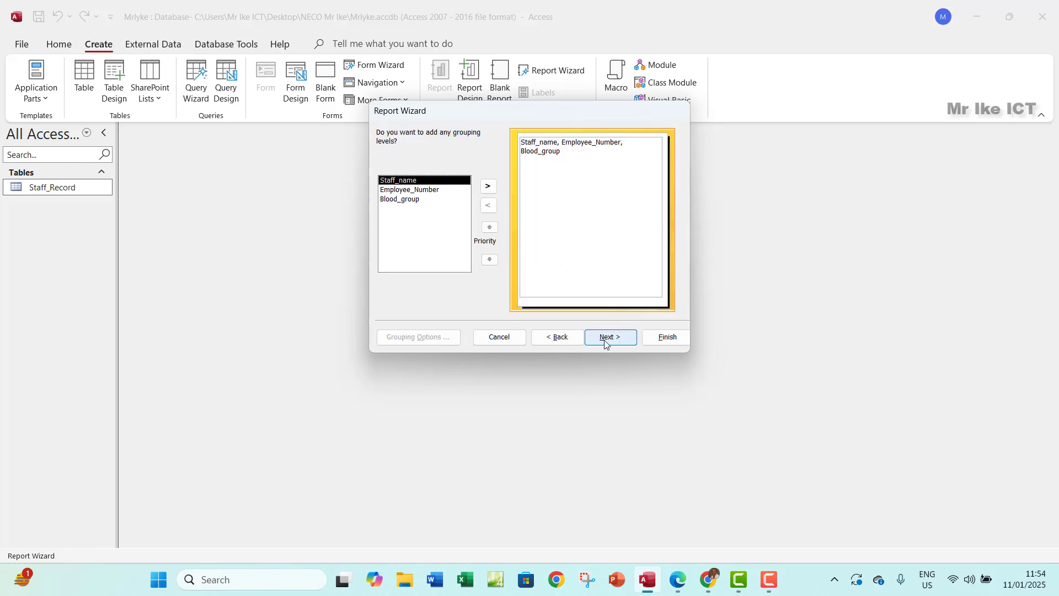
Skip grouping and sorting, keep the tabular portrait layout, and finish the report titled 'Staff_Record Report'.
{"action": "left_click", "coordinate": [606, 341]}
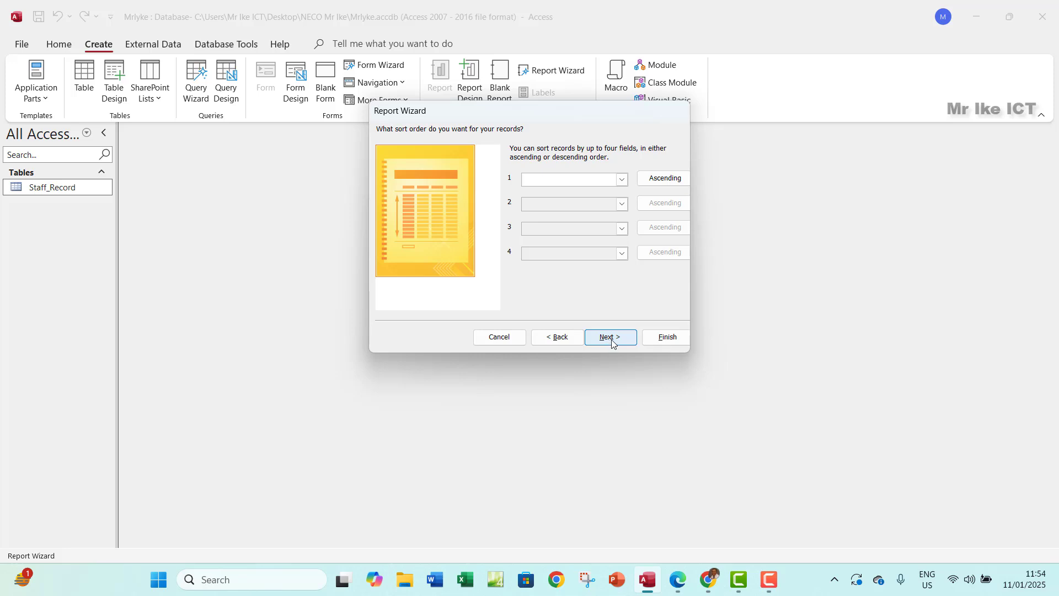
{"action": "left_click", "coordinate": [612, 342]}
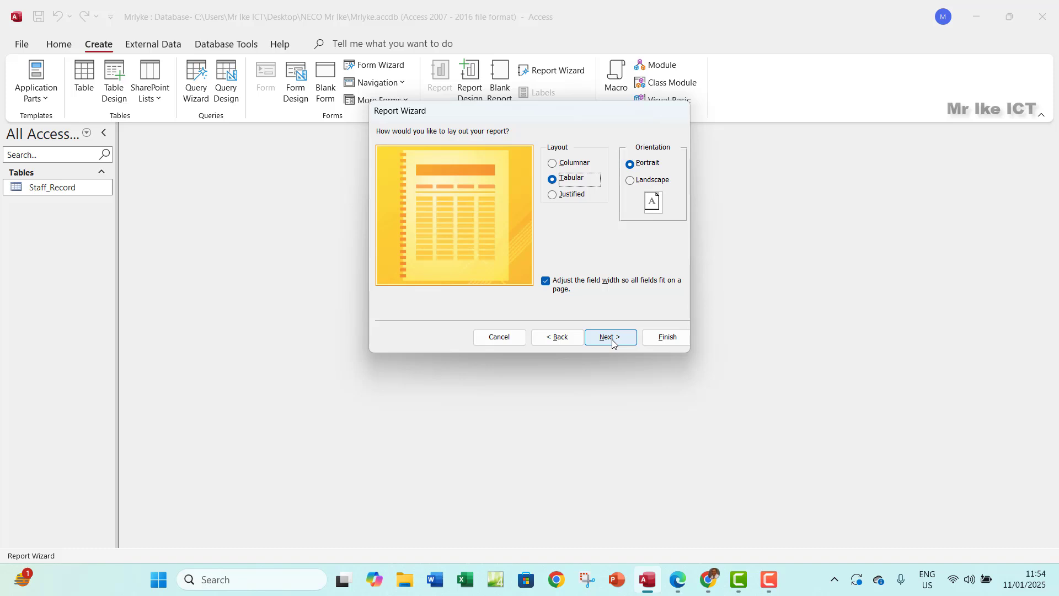
{"action": "left_click", "coordinate": [678, 581]}
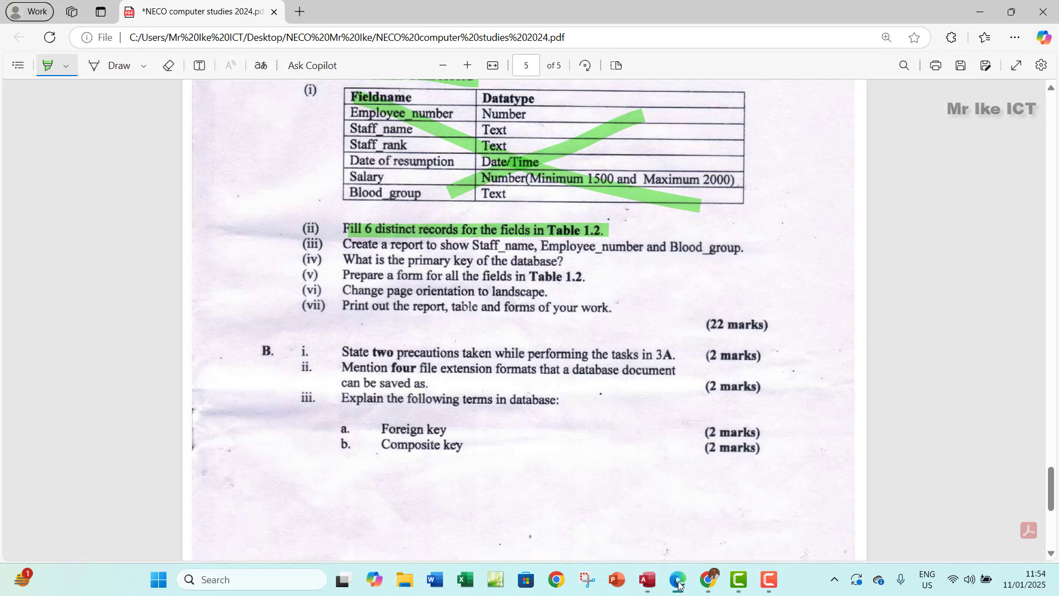
{"action": "left_click", "coordinate": [679, 582]}
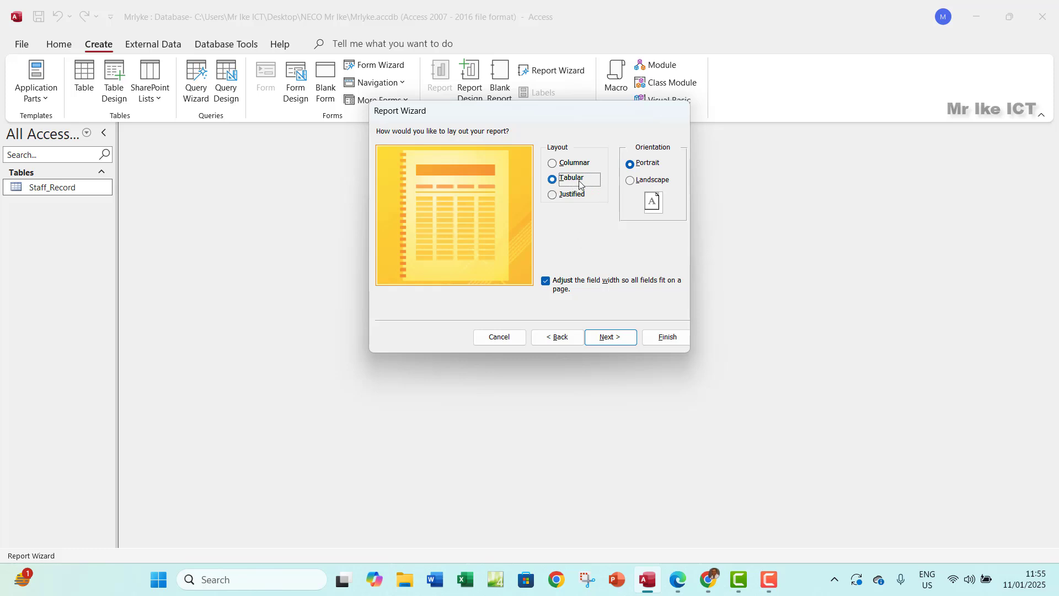
{"action": "left_click", "coordinate": [615, 339]}
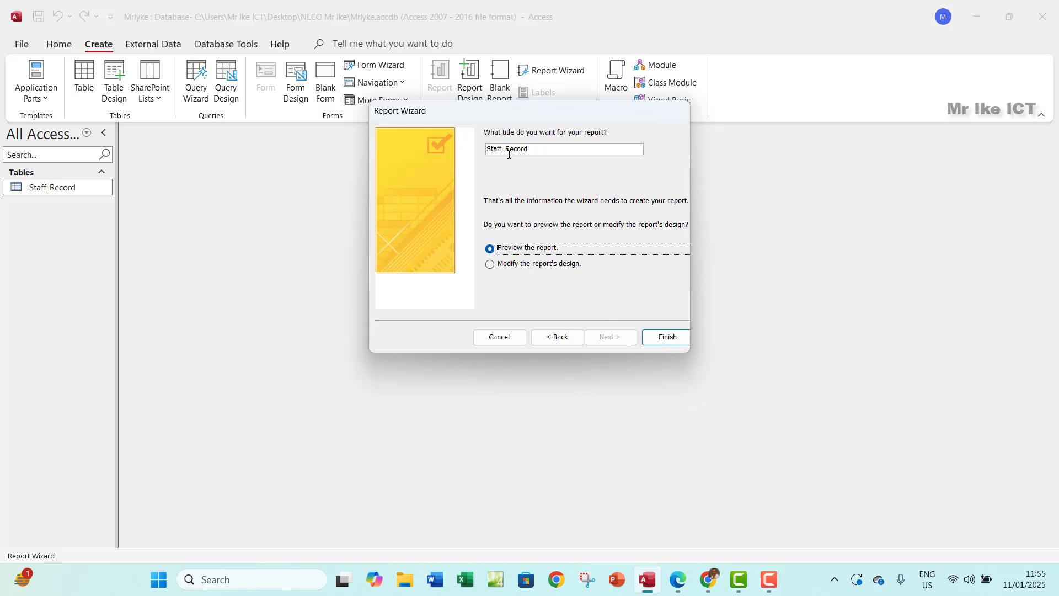
{"action": "left_click", "coordinate": [543, 150]}
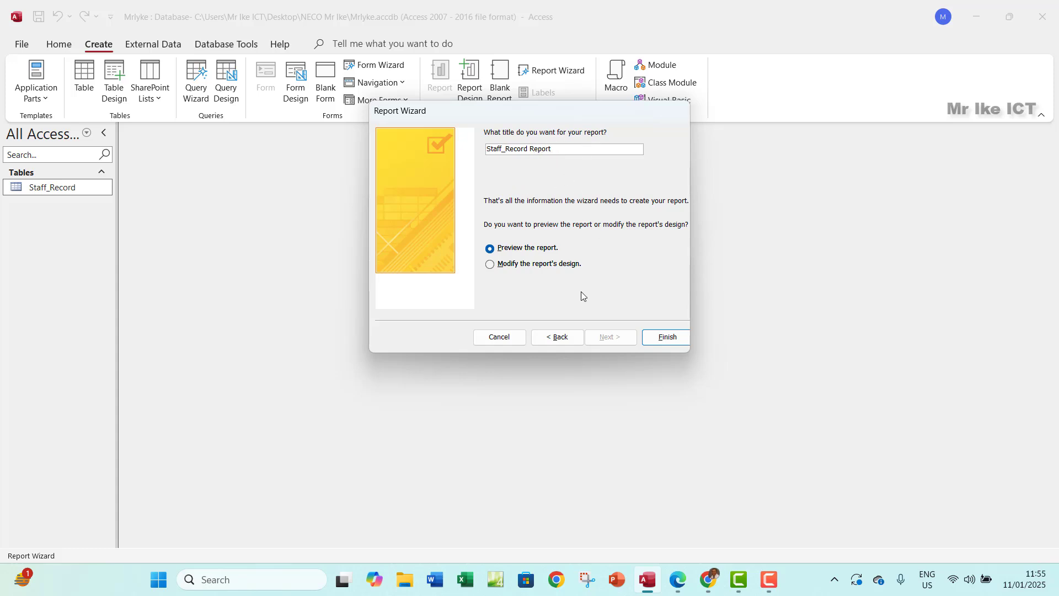
{"action": "left_click", "coordinate": [657, 338]}
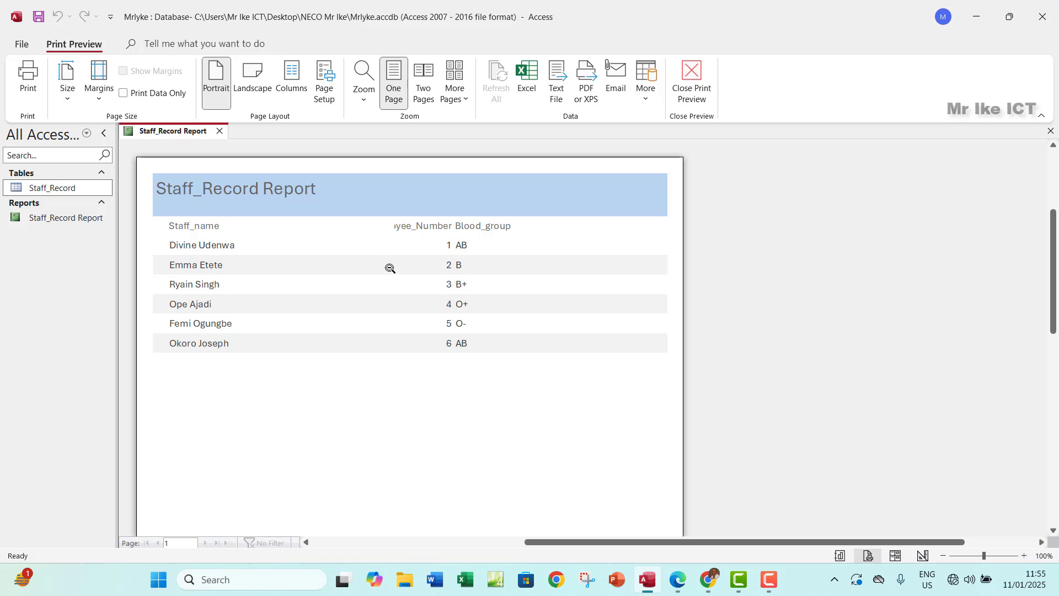
Close Print Preview and switch the Staff_Record Report to Layout View.
{"action": "left_click", "coordinate": [690, 100]}
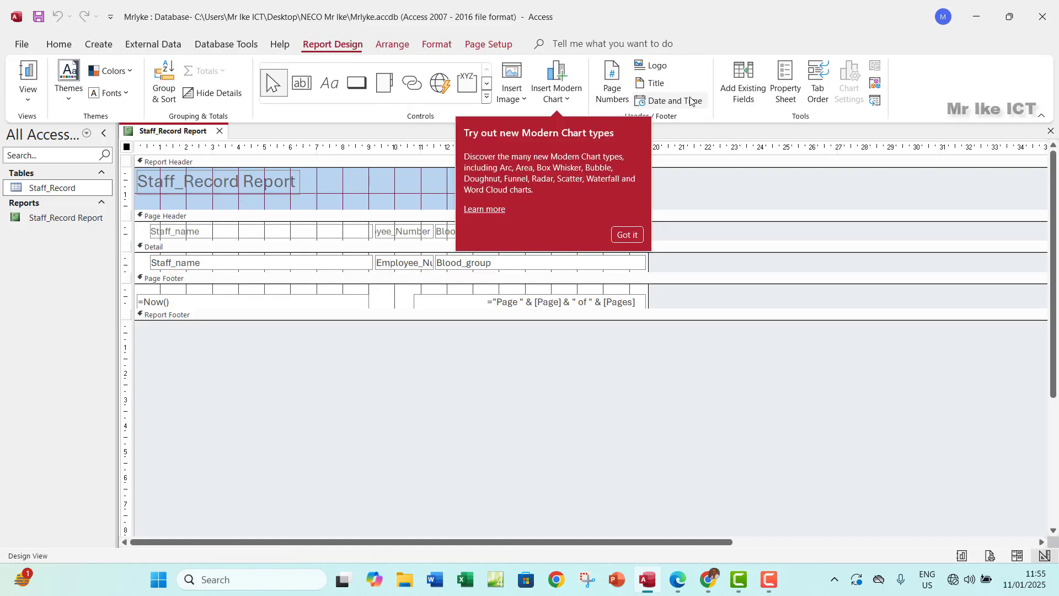
{"action": "left_click", "coordinate": [35, 104]}
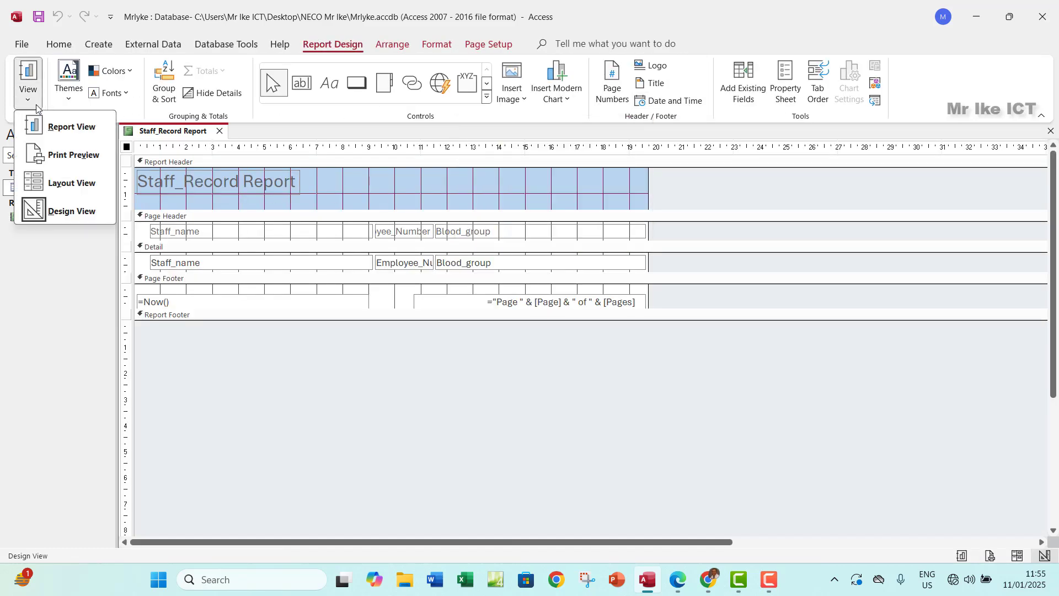
{"action": "left_click", "coordinate": [71, 182]}
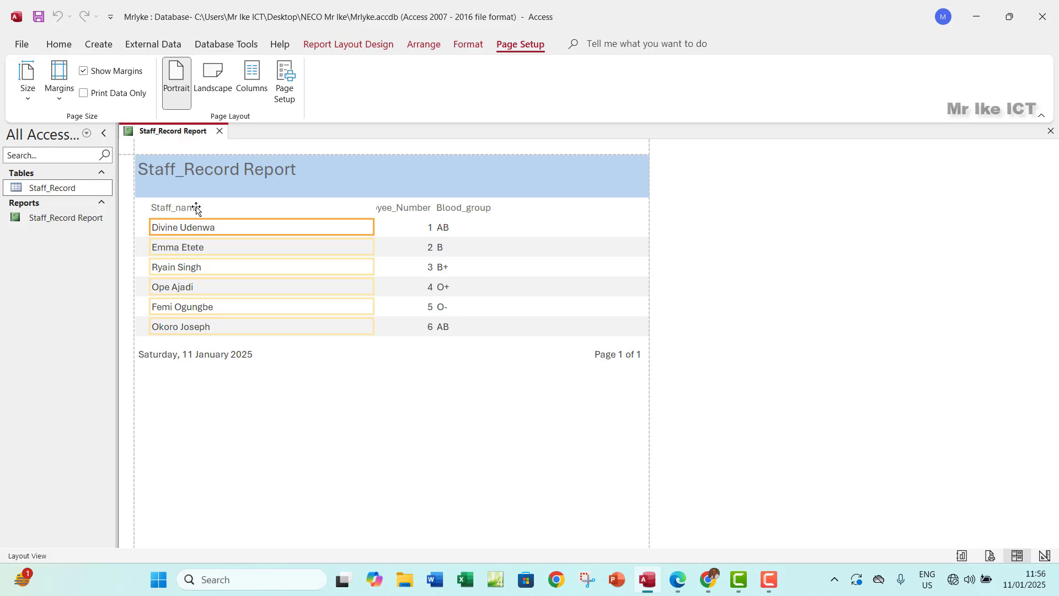
Narrow the Staff_name column in the report layout.
{"action": "left_click", "coordinate": [188, 174]}
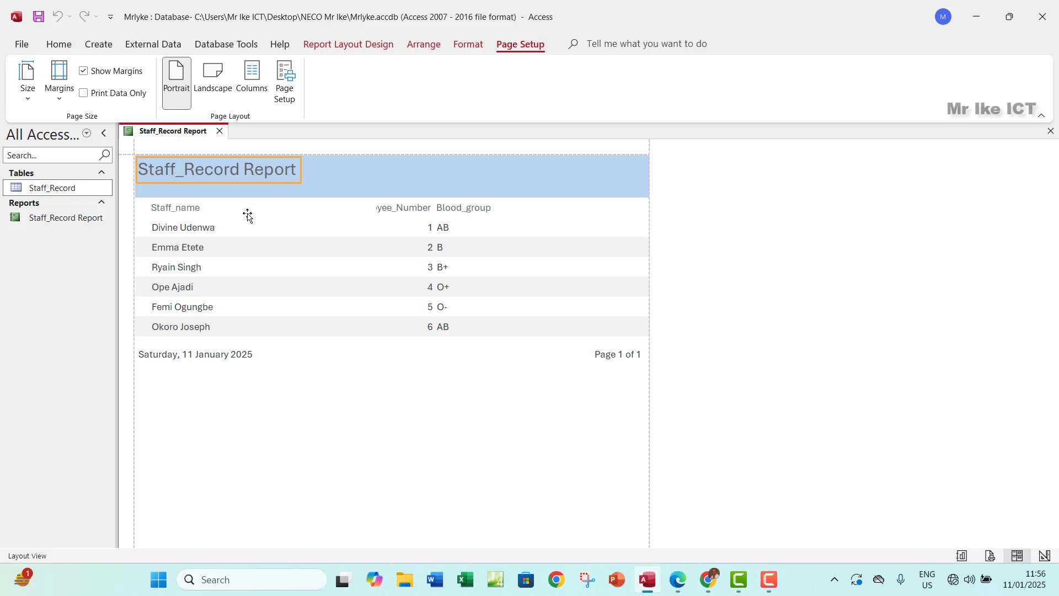
{"action": "left_click", "coordinate": [185, 213]}
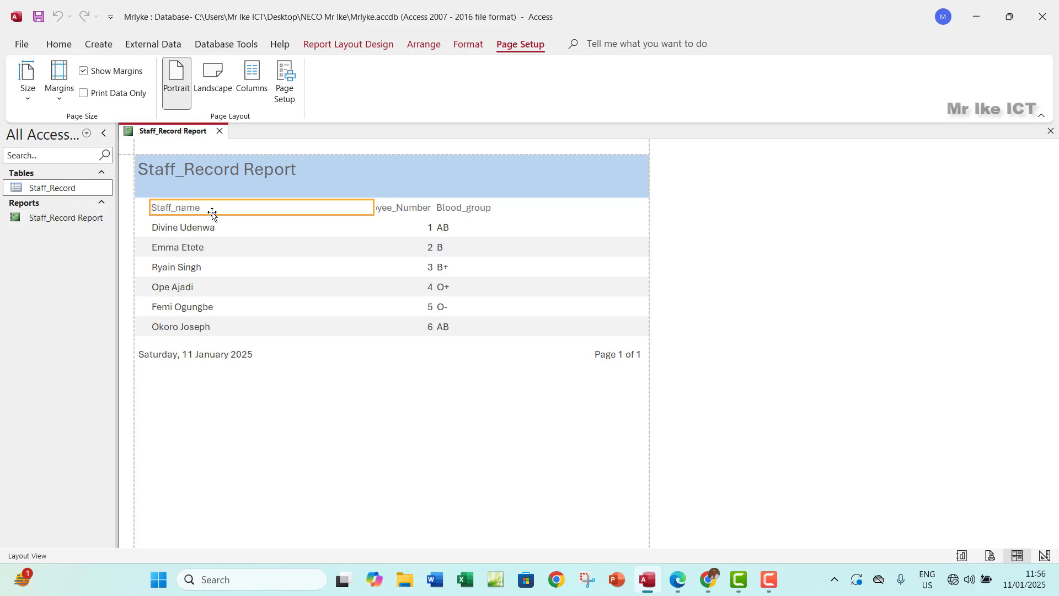
{"action": "left_click", "coordinate": [198, 230], "text": "shift"}
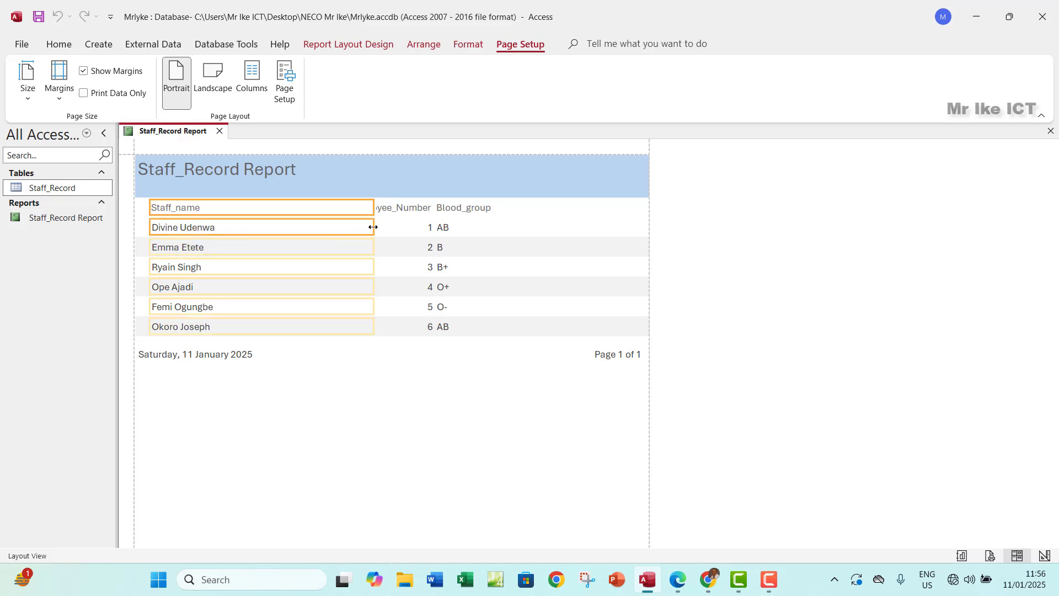
{"action": "left_click_drag", "start_coordinate": [373, 228], "coordinate": [234, 240]}
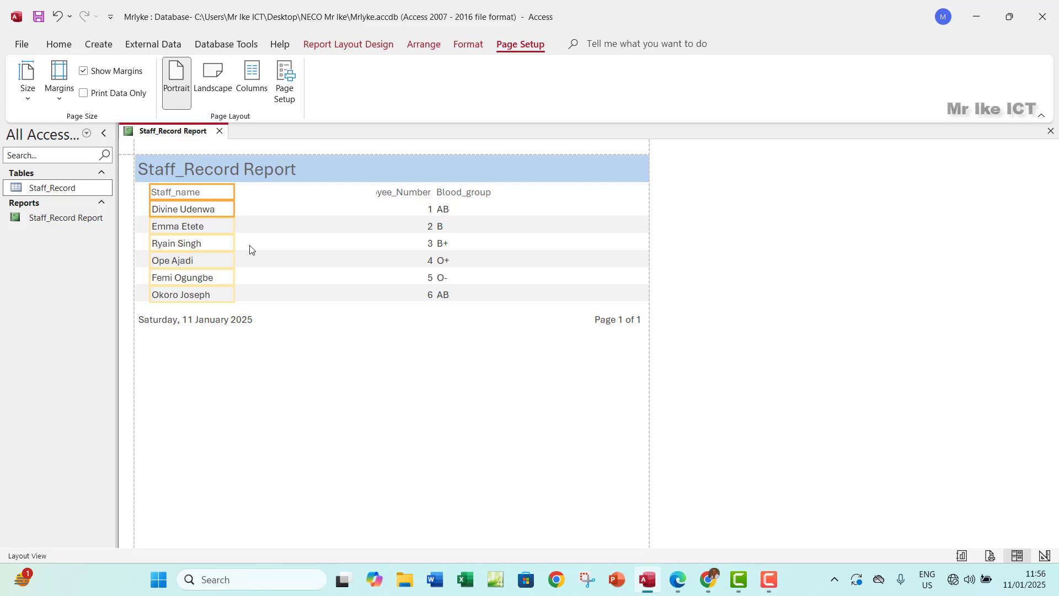
Widen the Employee_Number column until its full heading shows.
{"action": "left_click", "coordinate": [402, 199]}
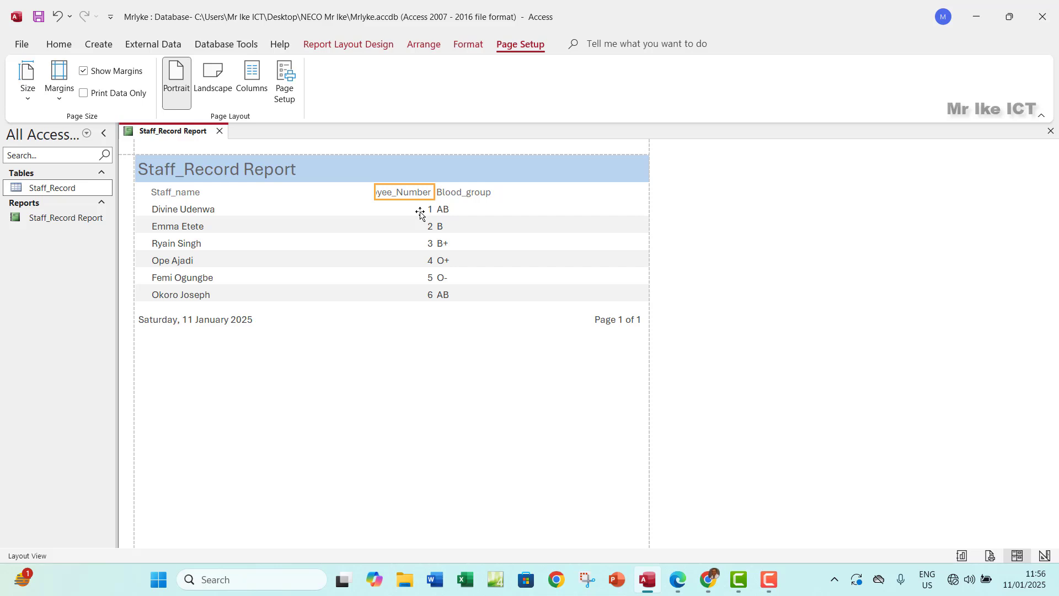
{"action": "left_click", "coordinate": [420, 213], "text": "shift"}
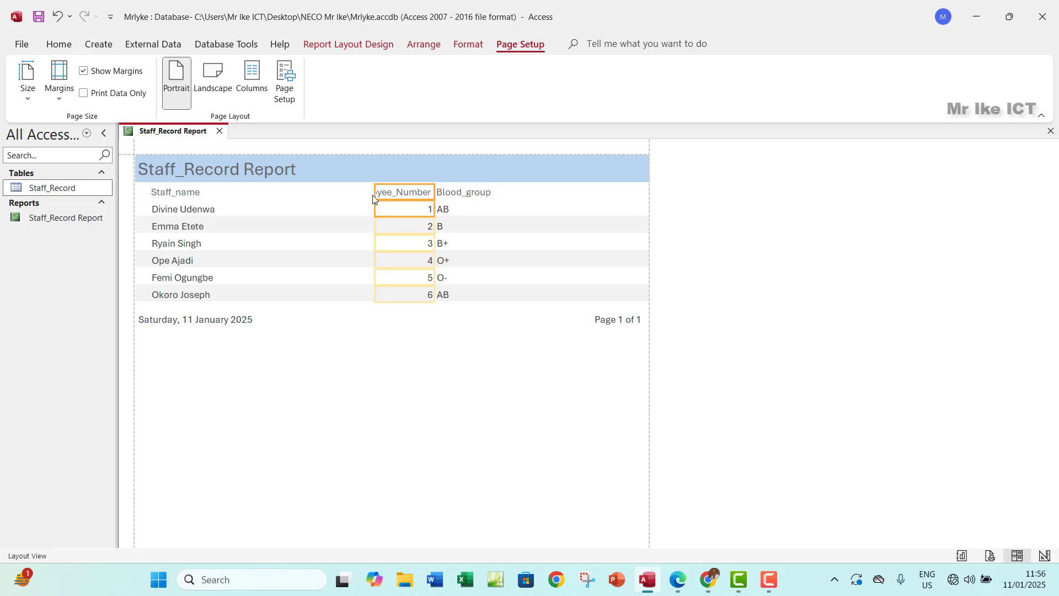
{"action": "left_click_drag", "start_coordinate": [290, 198], "coordinate": [385, 199]}
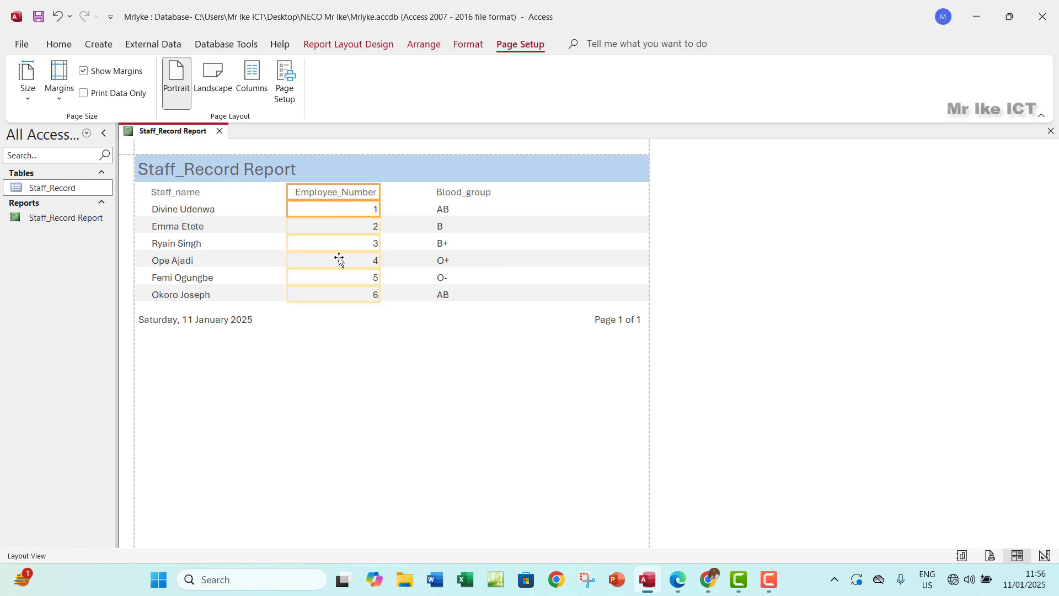
{"action": "left_click", "coordinate": [348, 213]}
Centre the Employee_Number values and make the Blood_group column narrower.
{"action": "left_click", "coordinate": [465, 45]}
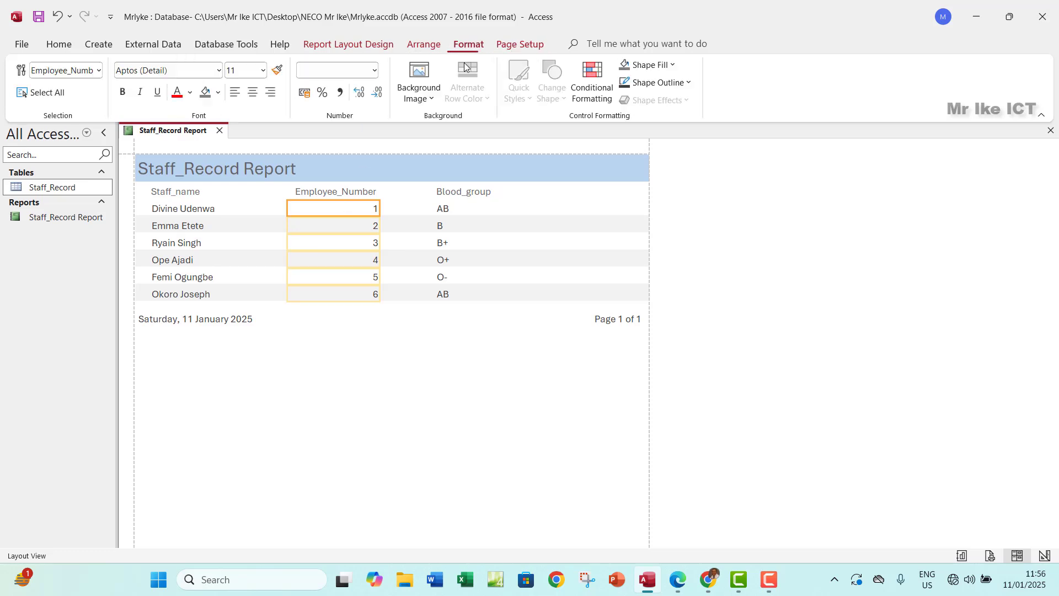
{"action": "left_click", "coordinate": [252, 92]}
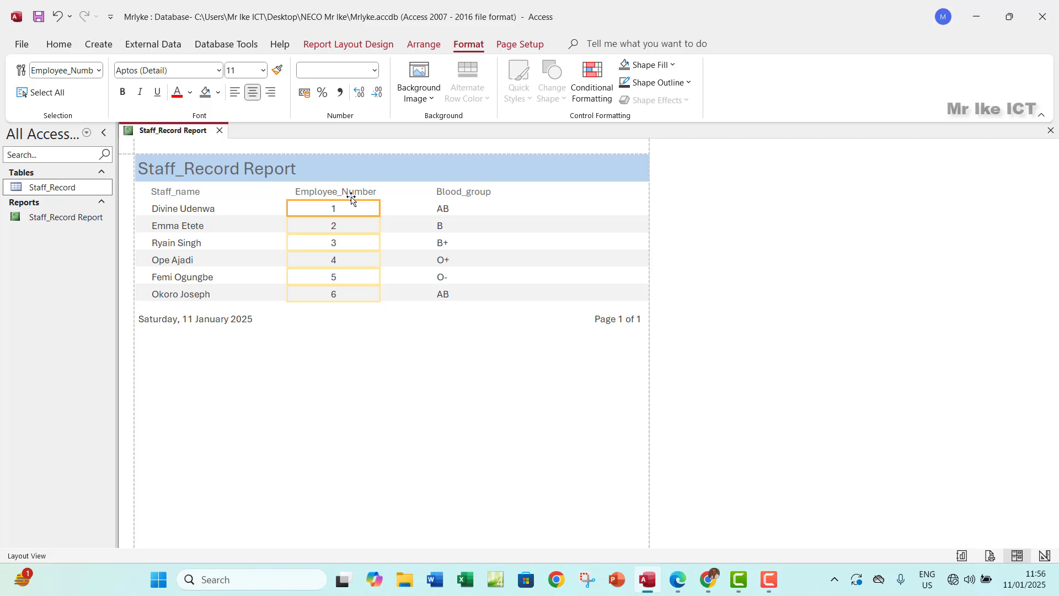
{"action": "left_click", "coordinate": [464, 197]}
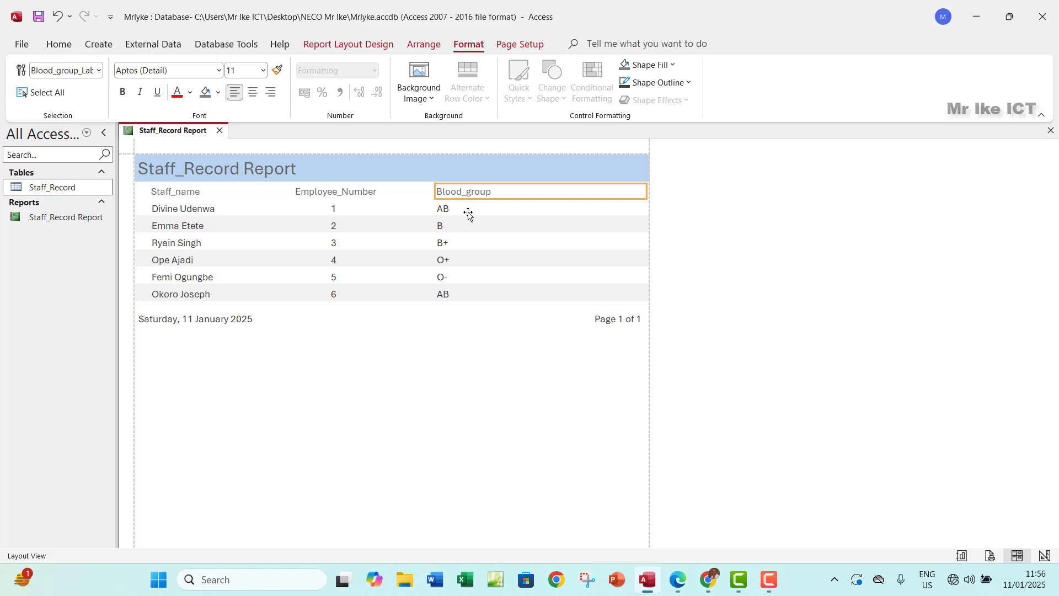
{"action": "left_click", "coordinate": [483, 211], "text": "shift"}
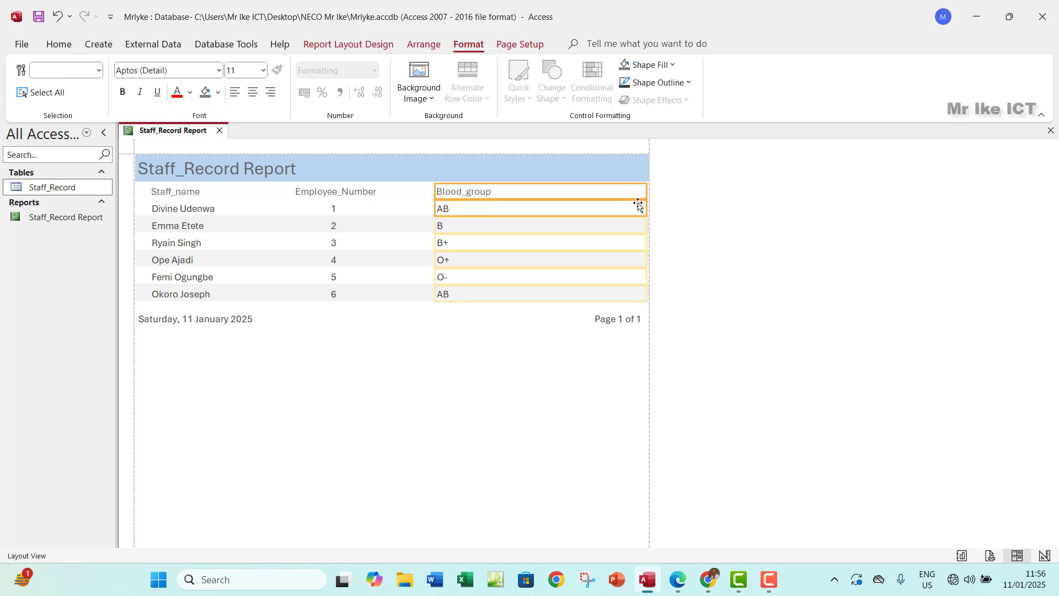
{"action": "left_click_drag", "start_coordinate": [646, 189], "coordinate": [503, 188]}
Centre the six Blood_group values and clear the selection to review the report.
{"action": "left_click", "coordinate": [456, 209]}
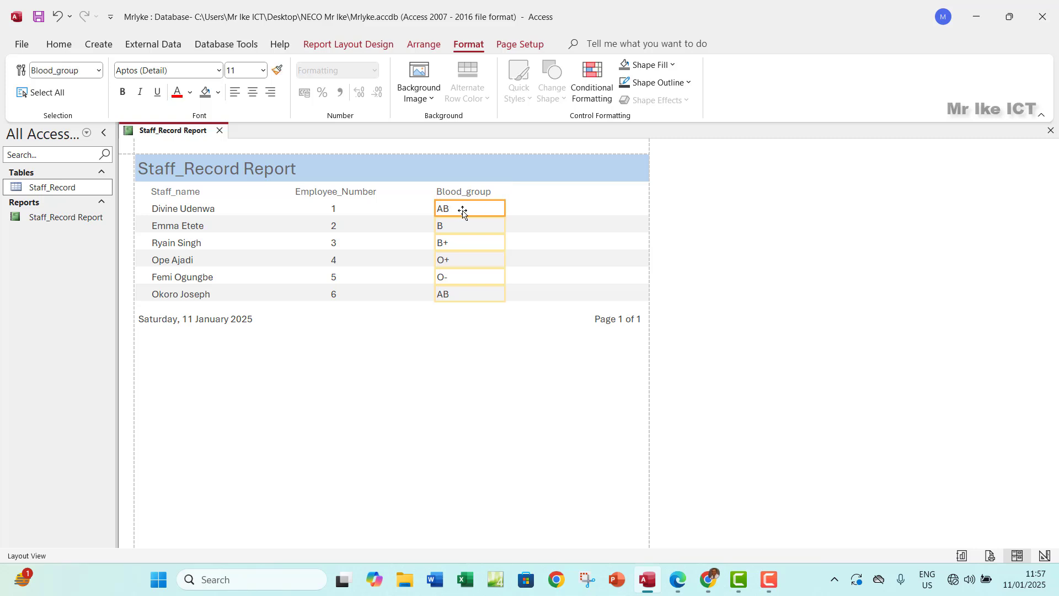
{"action": "left_click", "coordinate": [253, 92]}
{"action": "left_click", "coordinate": [577, 230]}
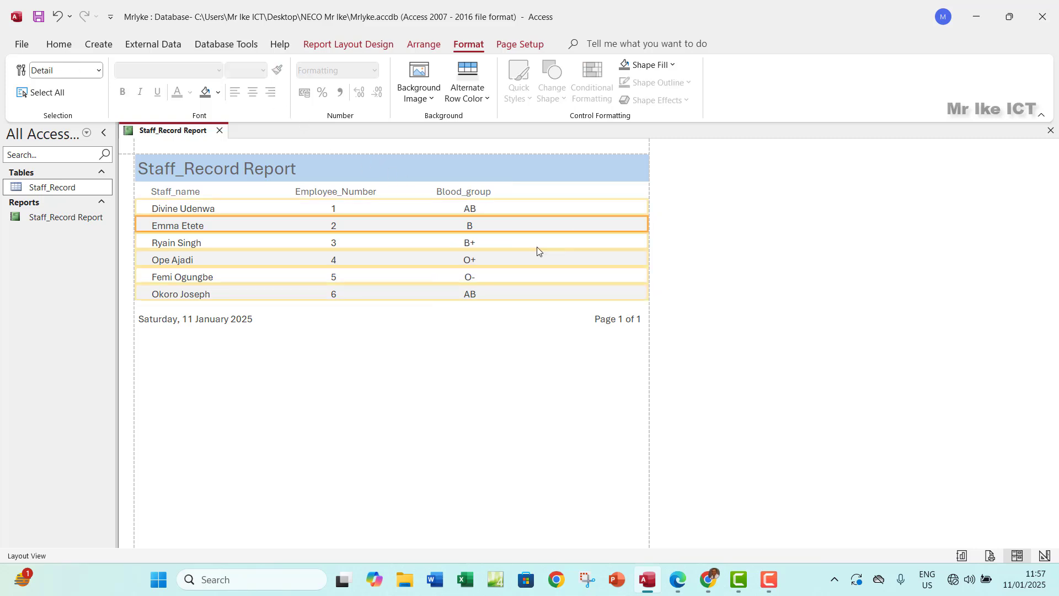
{"action": "left_click", "coordinate": [715, 260]}
{"action": "left_click", "coordinate": [368, 343]}
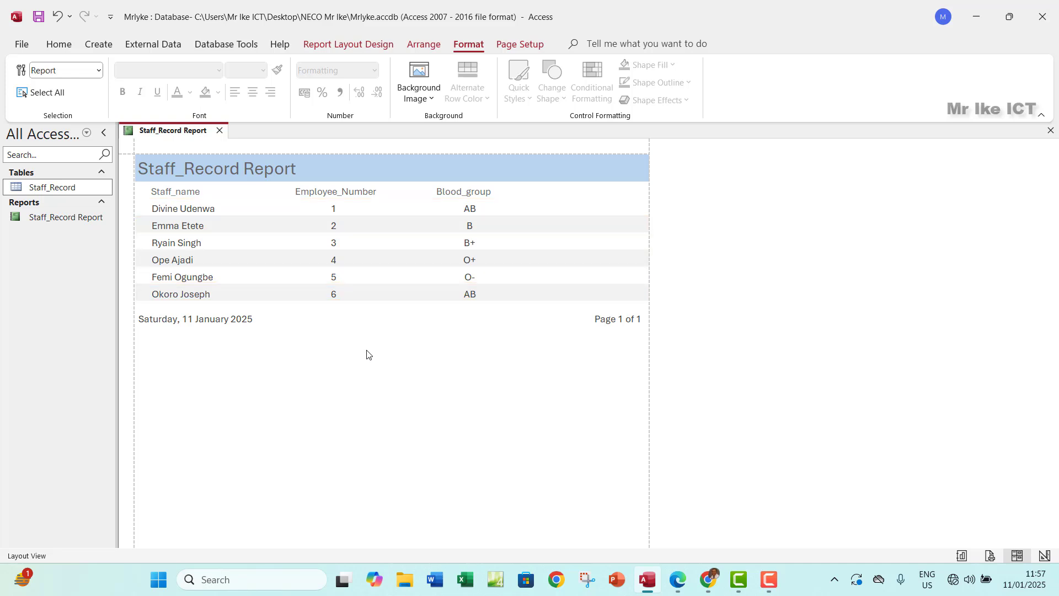
Highlight line (iii) and the word 'database' in line (iv) of the exam PDF, then return to Access.
{"action": "left_click", "coordinate": [678, 579]}
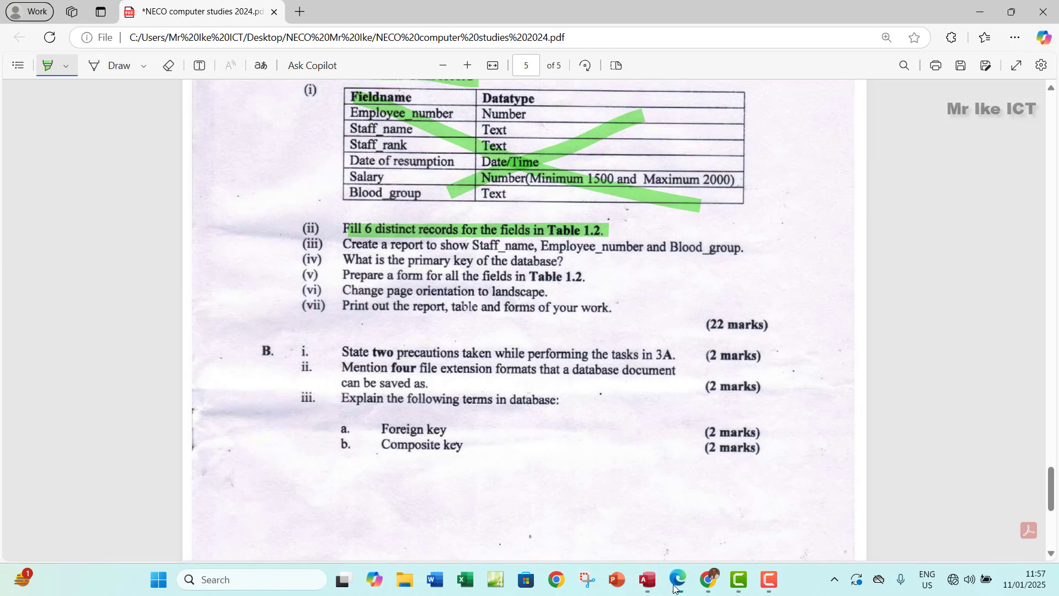
{"action": "left_click_drag", "start_coordinate": [346, 244], "coordinate": [742, 248]}
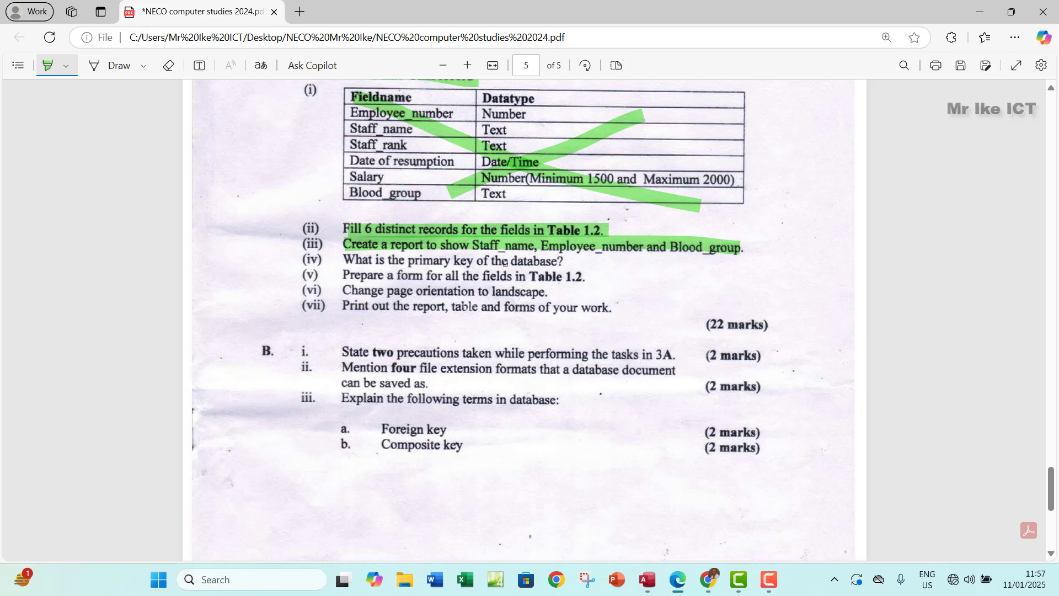
{"action": "left_click_drag", "start_coordinate": [514, 261], "coordinate": [557, 262]}
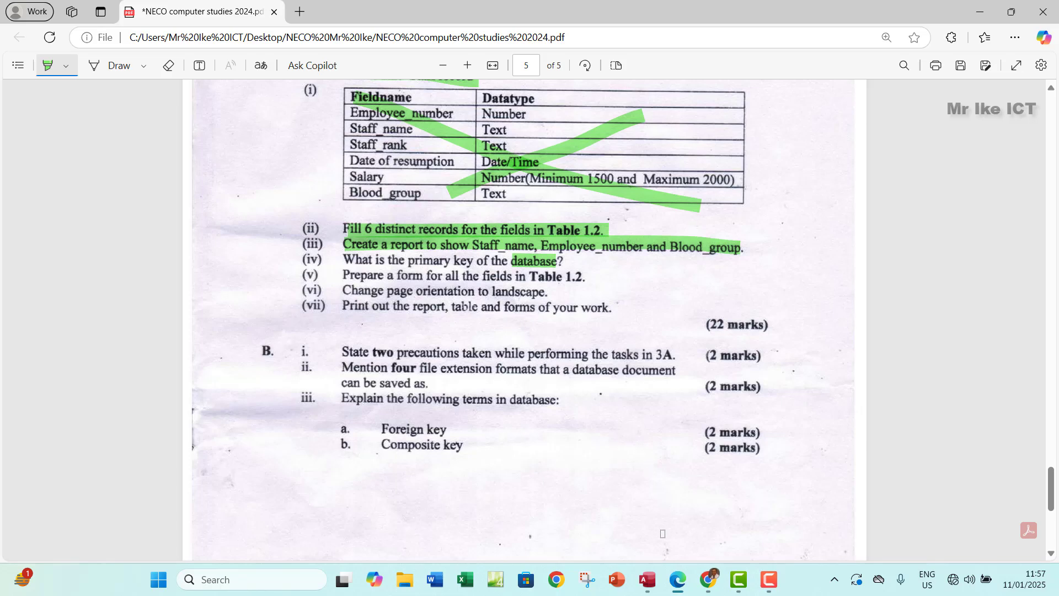
{"action": "left_click", "coordinate": [647, 579]}
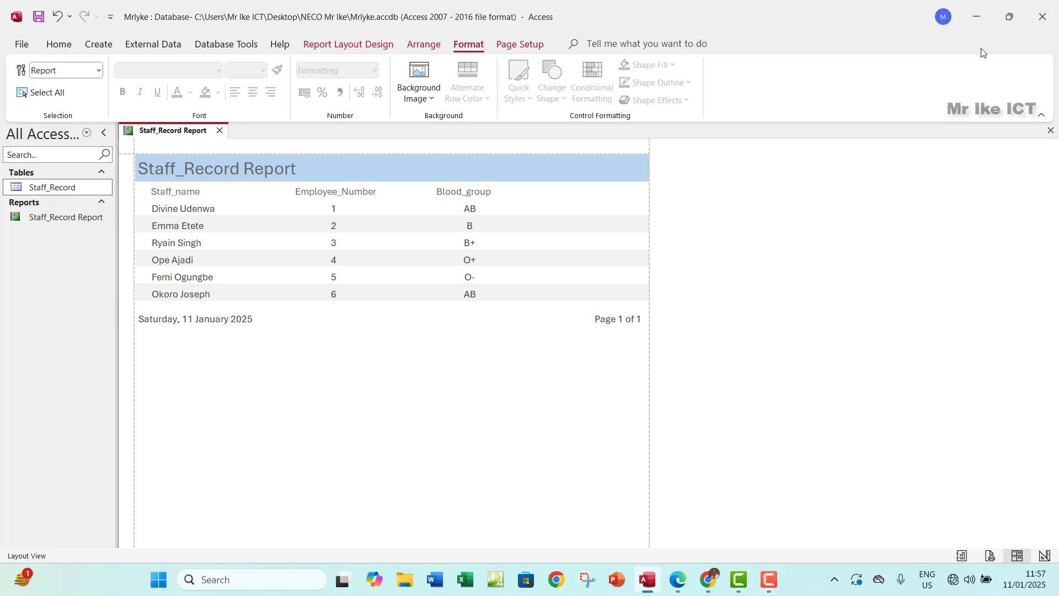
Minimize Access and Edge, then open NECO 2024 Question 3B.docx from the NECO Mr Ike folder.
{"action": "left_click", "coordinate": [977, 18]}
{"action": "left_click", "coordinate": [978, 18]}
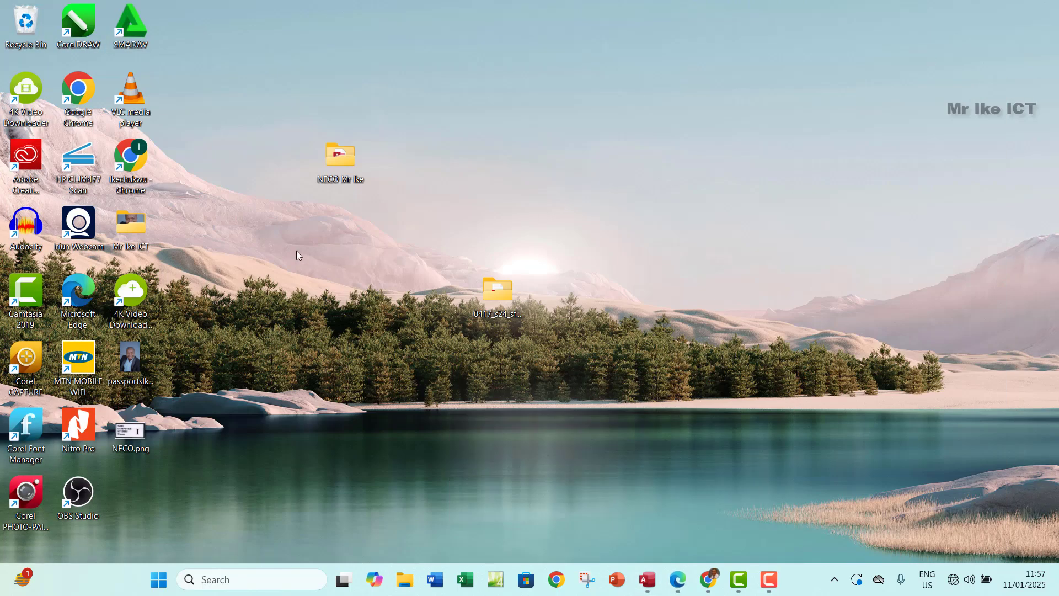
{"action": "key", "text": "Return"}
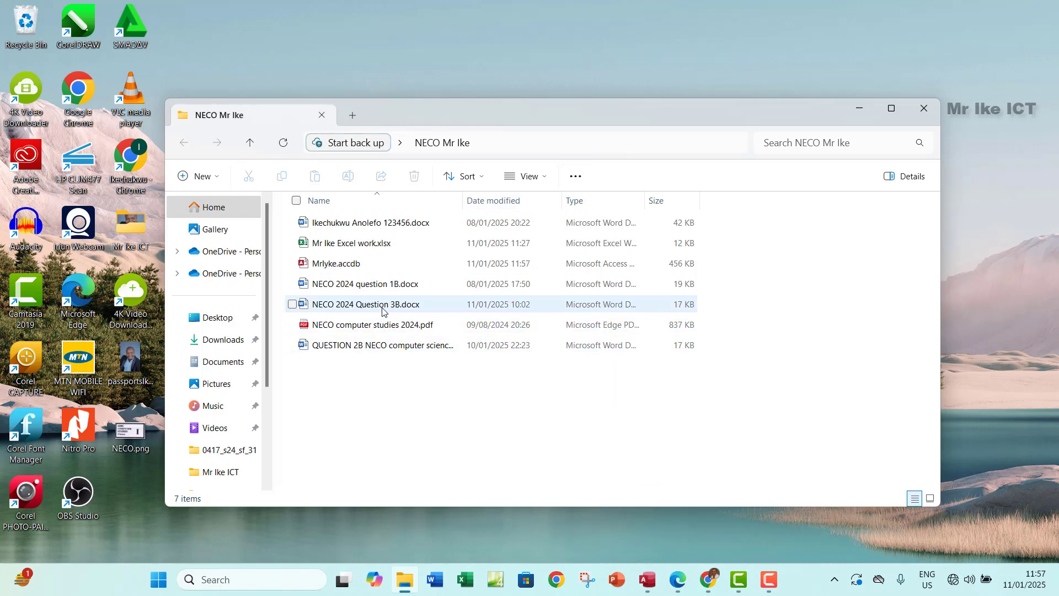
{"action": "left_click", "coordinate": [433, 306]}
{"action": "double_click", "coordinate": [445, 307]}
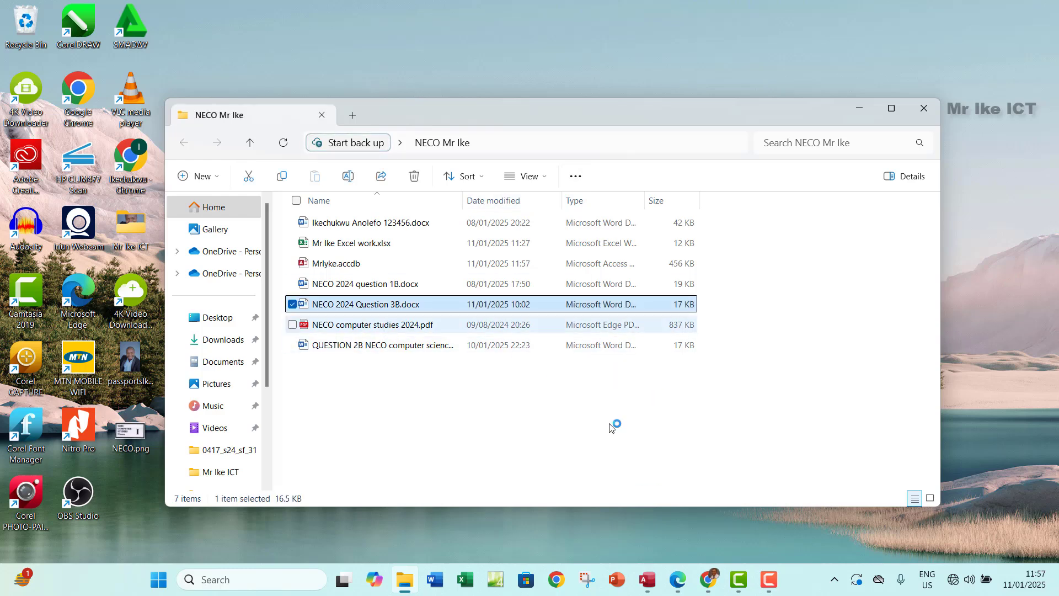
{"action": "left_click", "coordinate": [682, 591]}
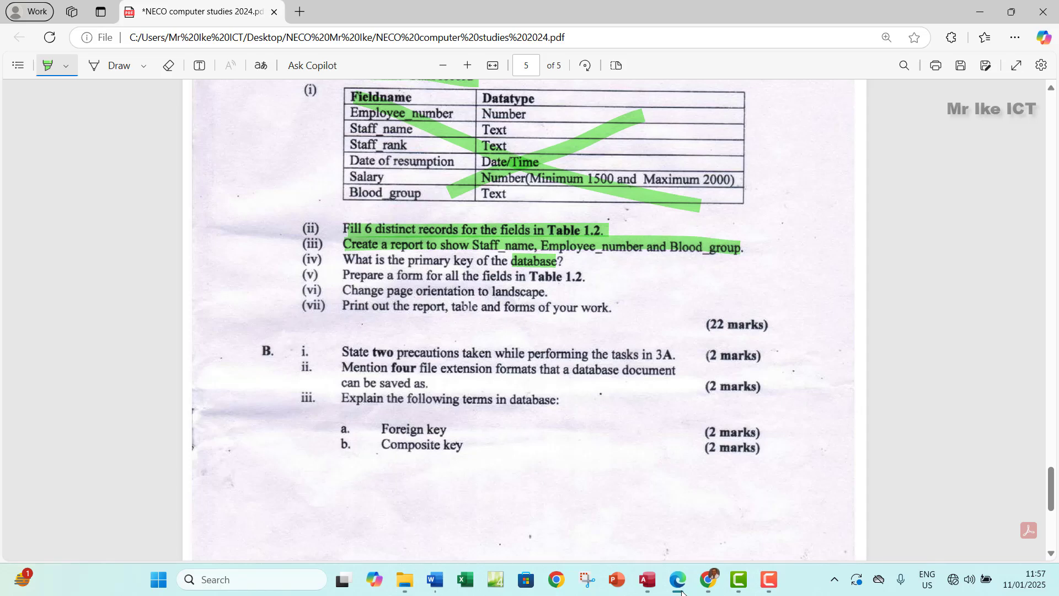
Compare the exam PDF with the Word answer, then add empty bullet lines above the first precaution.
{"action": "left_click", "coordinate": [682, 592]}
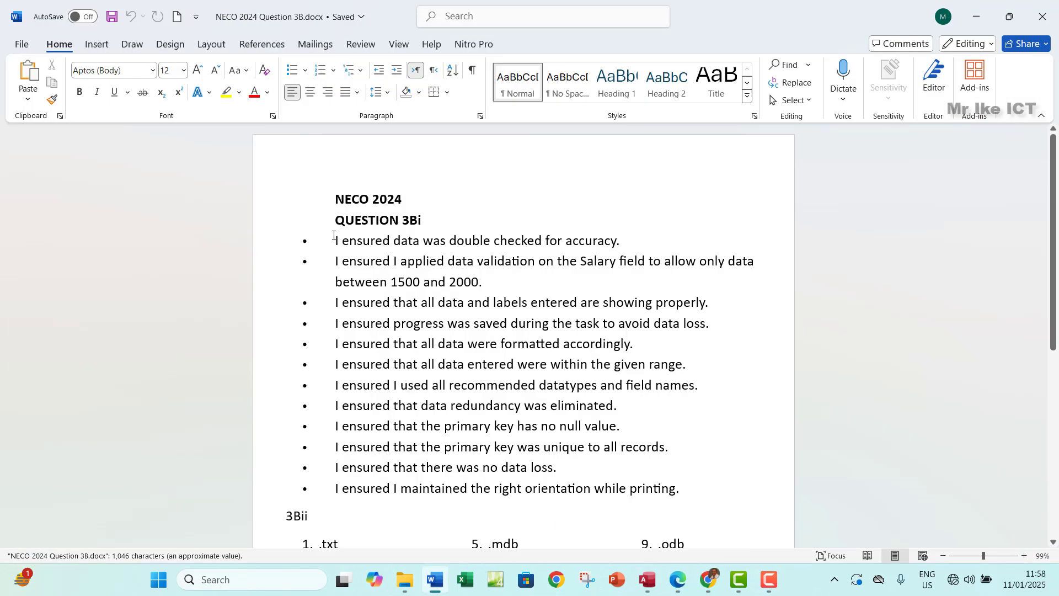
{"action": "left_click", "coordinate": [679, 592]}
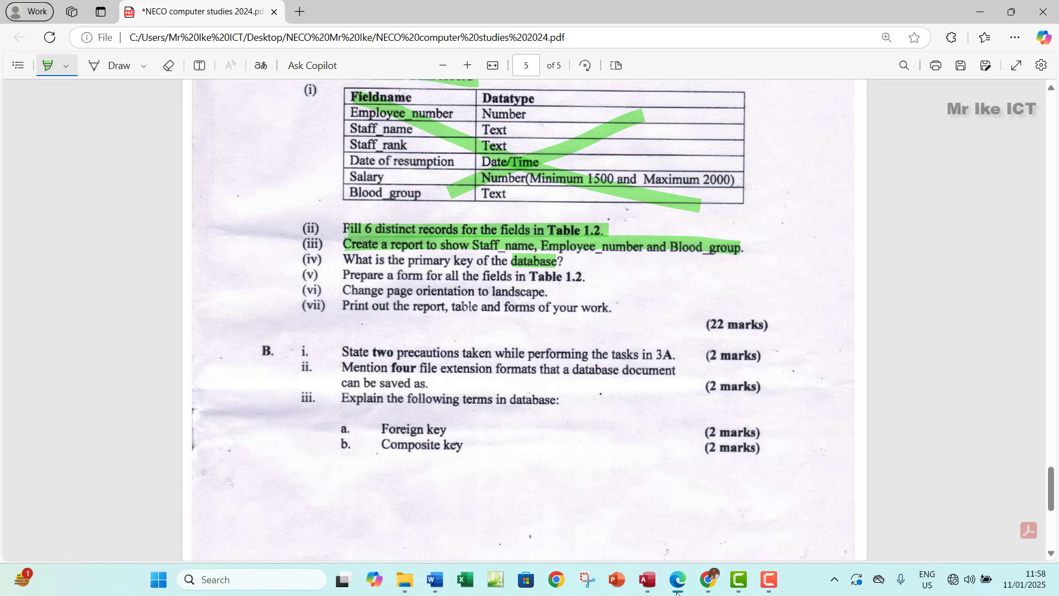
{"action": "left_click", "coordinate": [647, 590]}
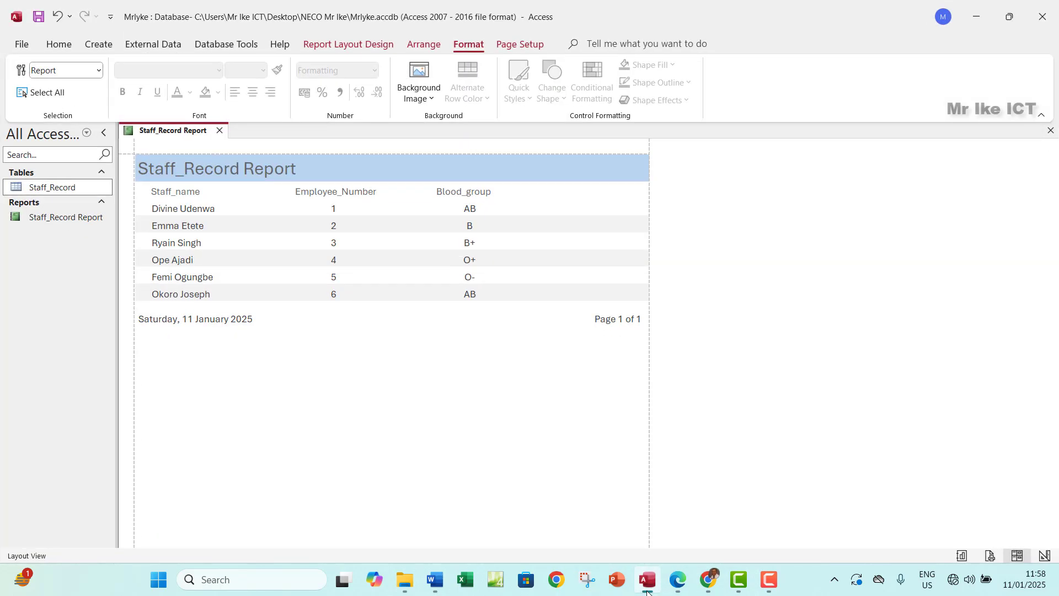
{"action": "left_click", "coordinate": [647, 590]}
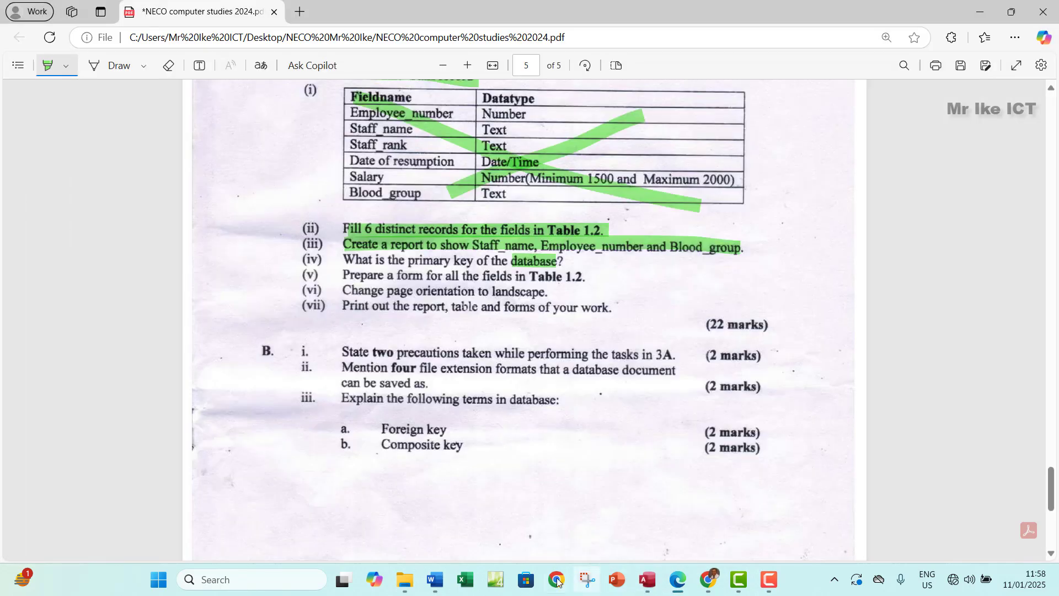
{"action": "left_click", "coordinate": [435, 579]}
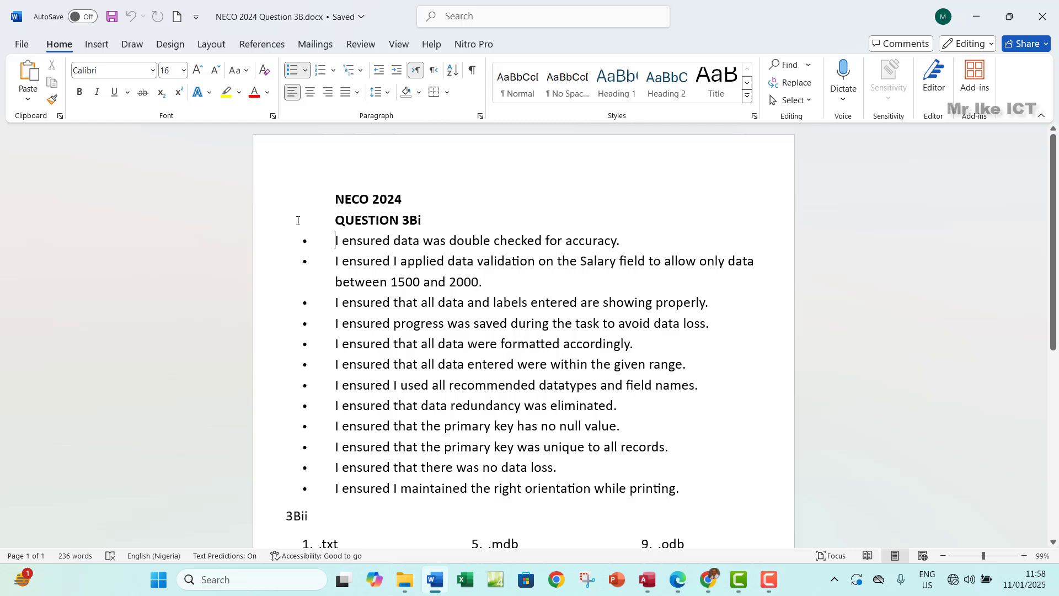
{"action": "left_click", "coordinate": [330, 238]}
{"action": "key", "text": "Return"}
{"action": "key", "text": "Return"}
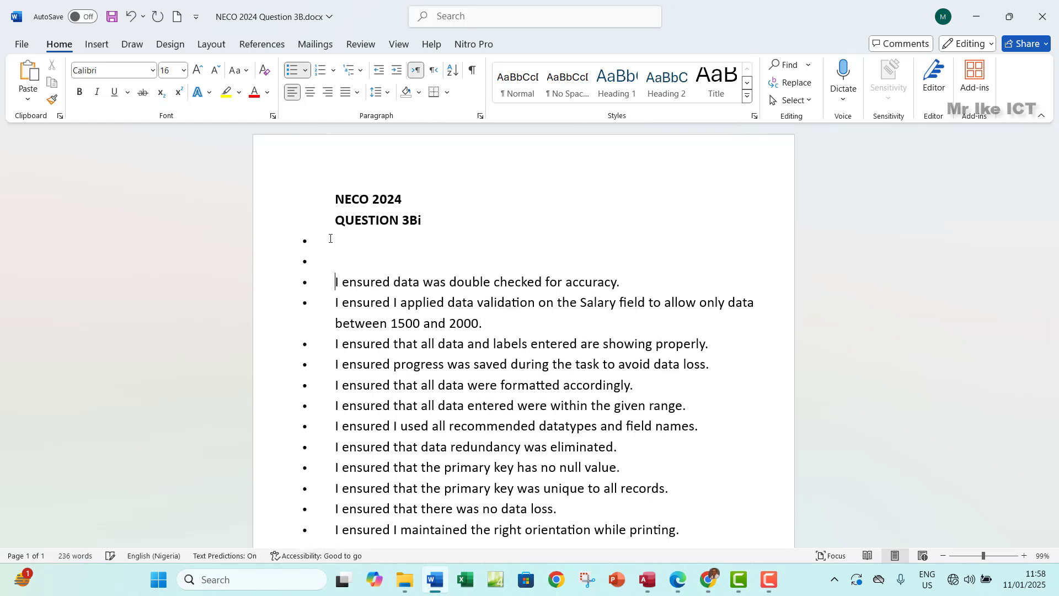
Undo the empty bullets and insert a blank line above QUESTION 3Bi instead.
{"action": "left_click", "coordinate": [675, 588]}
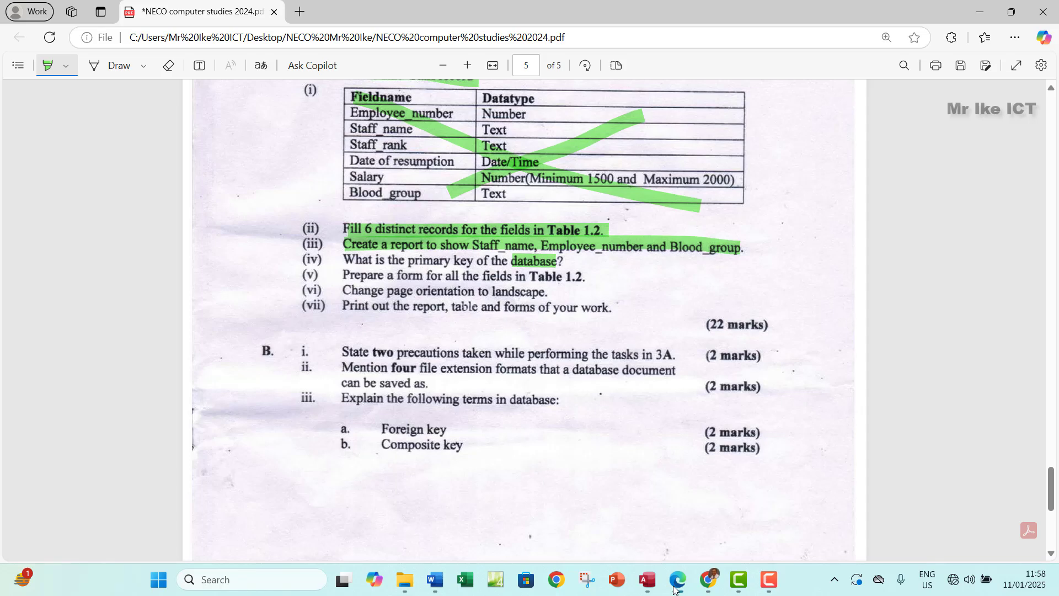
{"action": "left_click", "coordinate": [674, 587]}
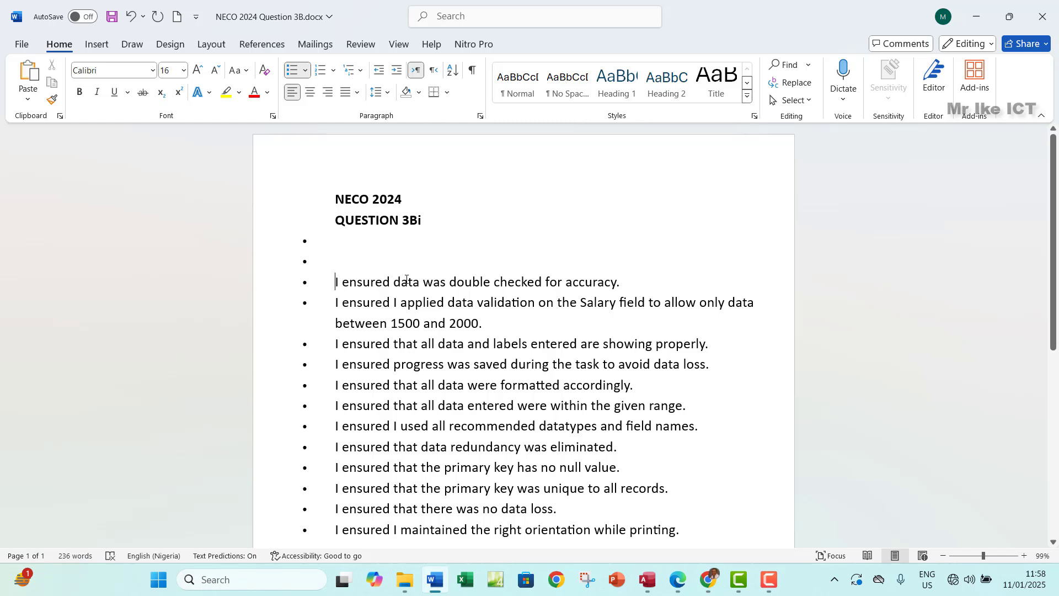
{"action": "key", "text": "ctrl+z"}
{"action": "key", "text": "ctrl+z"}
{"action": "left_click", "coordinate": [334, 216]}
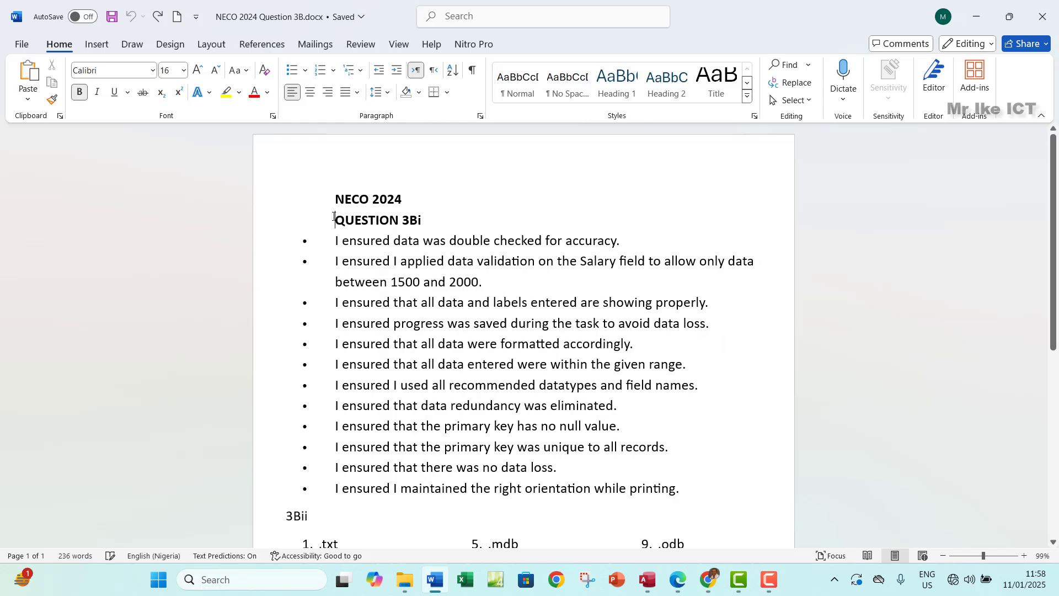
{"action": "key", "text": "Return"}
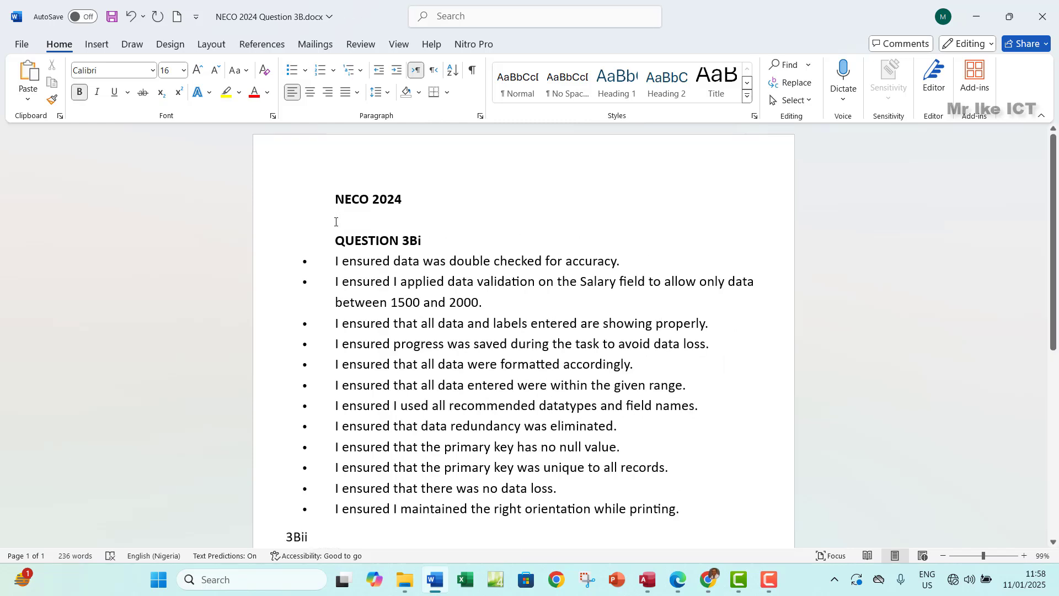
Type 'question', check the exam PDF, then delete the stray word.
{"action": "type", "text": "question"}
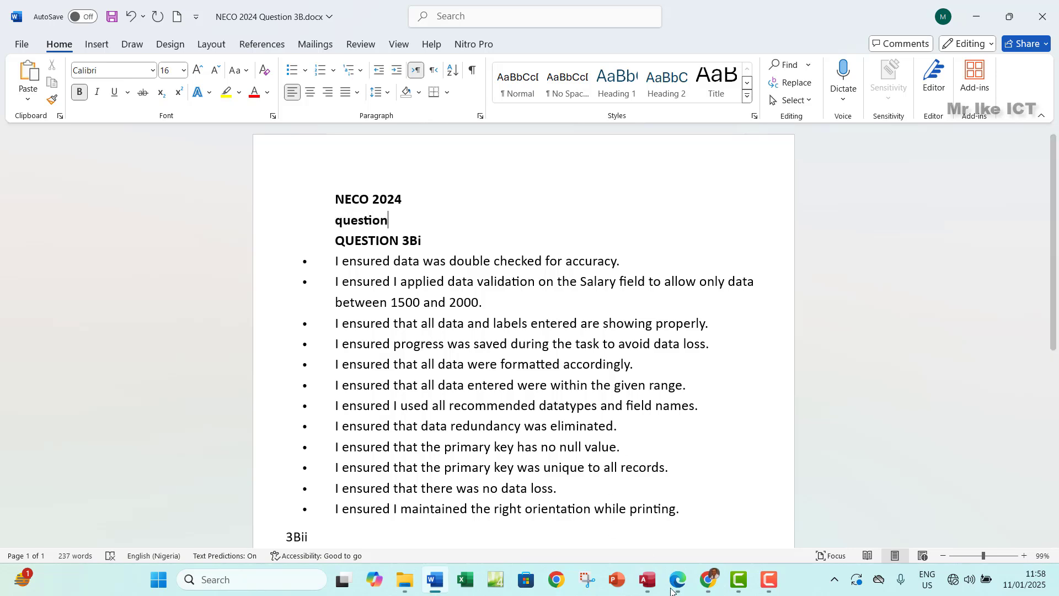
{"action": "key", "text": "alt+Tab"}
{"action": "scroll", "coordinate": [562, 361], "scroll_direction": "up", "scroll_amount": 5}
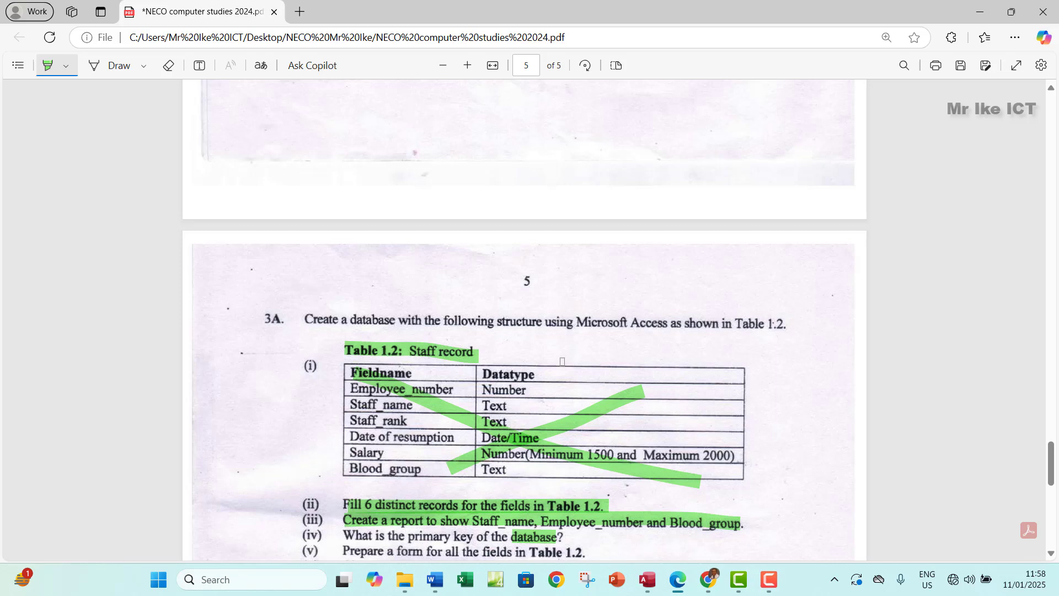
{"action": "scroll", "coordinate": [562, 361], "scroll_direction": "down", "scroll_amount": 2}
{"action": "scroll", "coordinate": [562, 361], "scroll_direction": "down", "scroll_amount": 1}
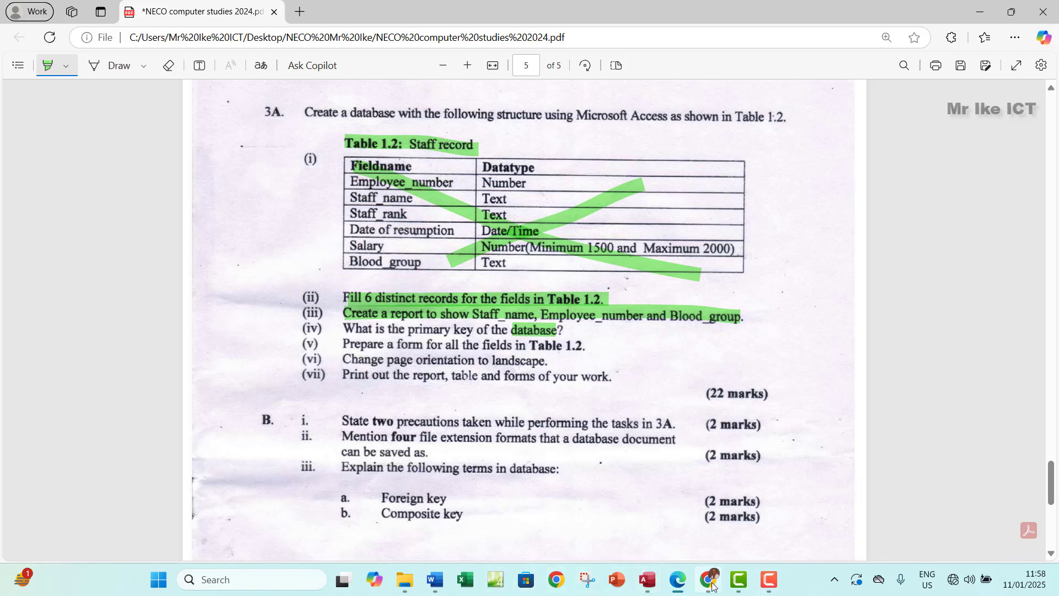
{"action": "left_click", "coordinate": [435, 579]}
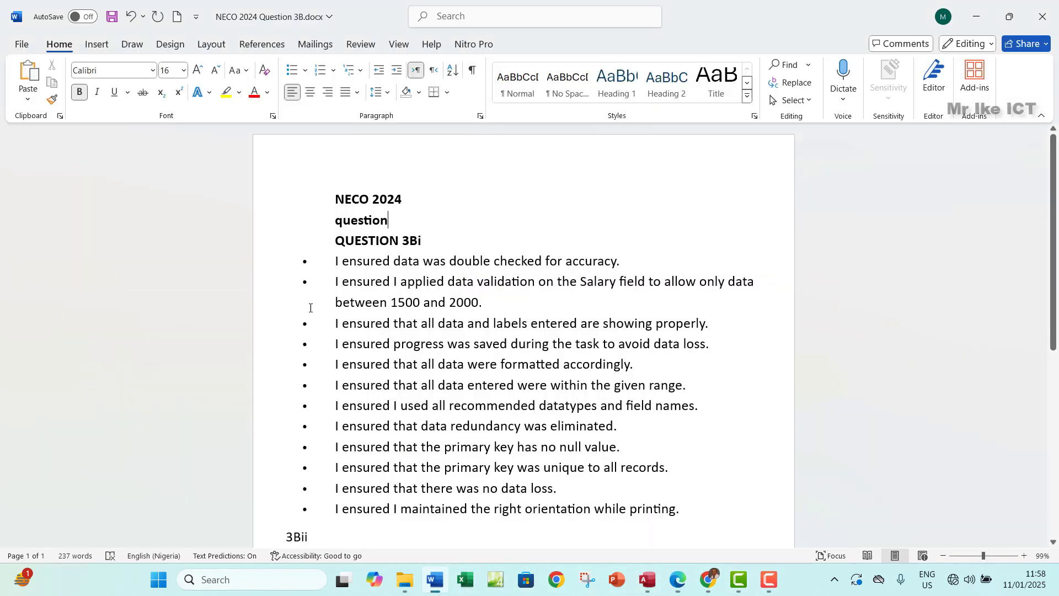
{"action": "key", "text": "BackSpace"}
{"action": "key", "text": "BackSpace"}
{"action": "key", "text": "BackSpace"}
{"action": "key", "text": "BackSpace"}
{"action": "key", "text": "BackSpace"}
{"action": "key", "text": "BackSpace"}
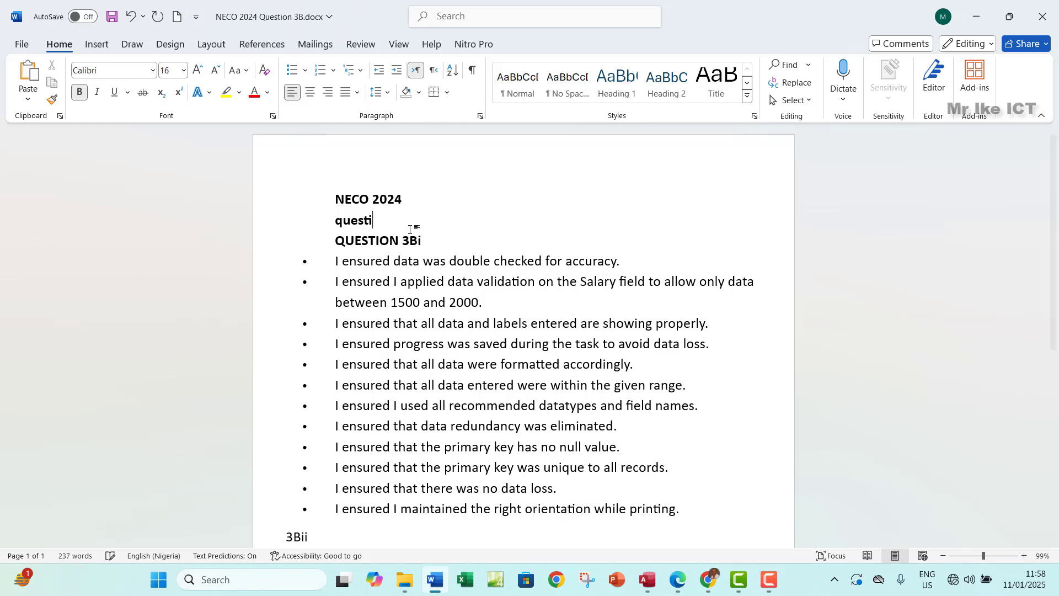
{"action": "key", "text": "BackSpace"}
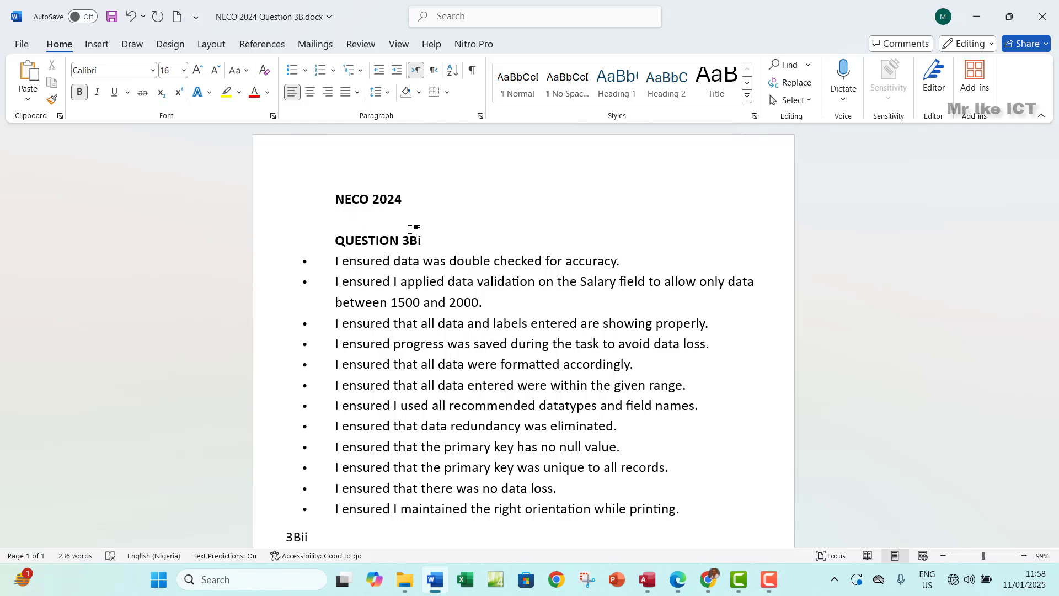
Type the heading 'Question 3Aiv' and start a new line below it.
{"action": "type", "text": "Question 3Aiv"}
{"action": "key", "text": "Return"}
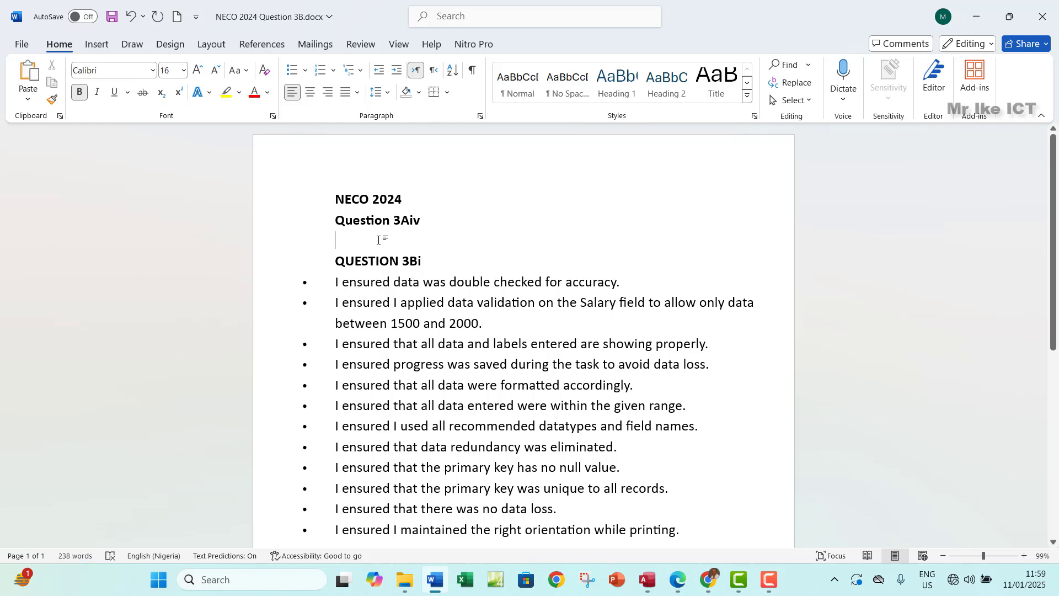
Enter the answer 'Employee_number' and remove its bold formatting.
{"action": "type", "text": "Emply"}
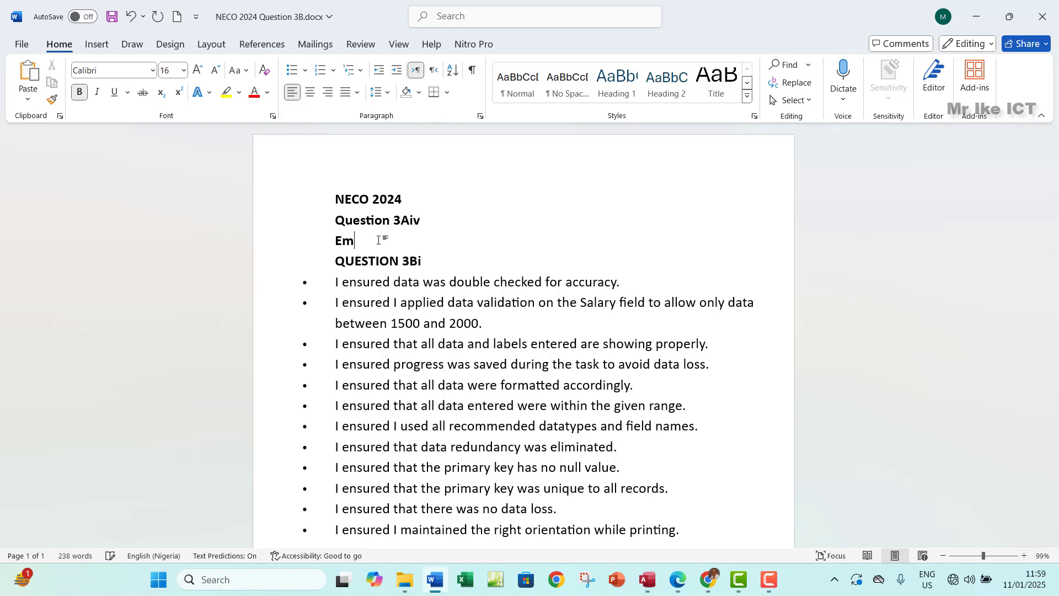
{"action": "key", "text": "BackSpace"}
{"action": "key", "text": "BackSpace"}
{"action": "type", "text": "loyee"}
{"action": "type", "text": "_"}
{"action": "type", "text": "numv"}
{"action": "key", "text": "BackSpace"}
{"action": "type", "text": "ber"}
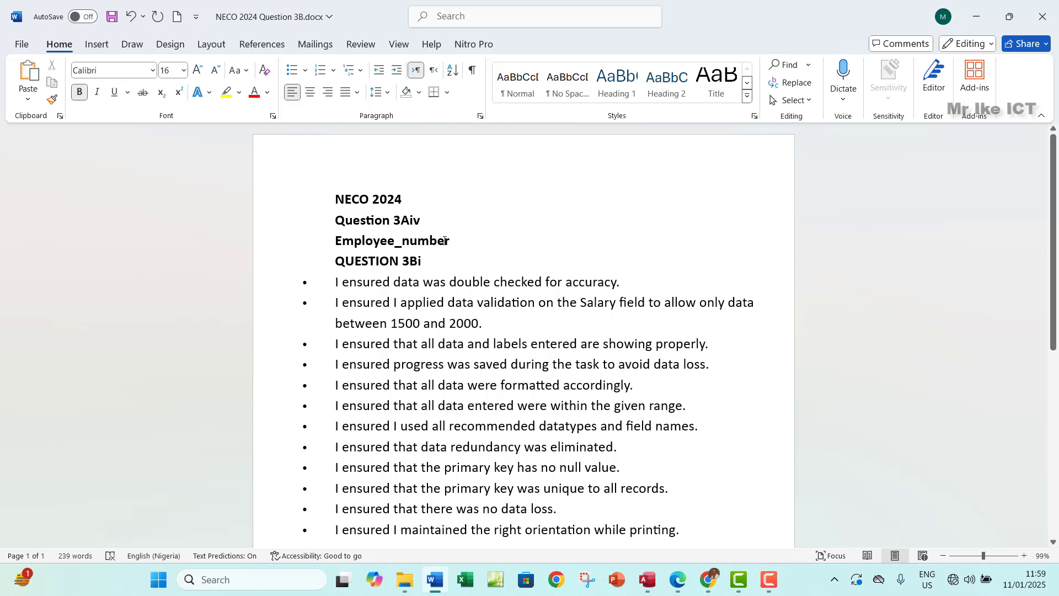
{"action": "triple_click", "coordinate": [353, 241]}
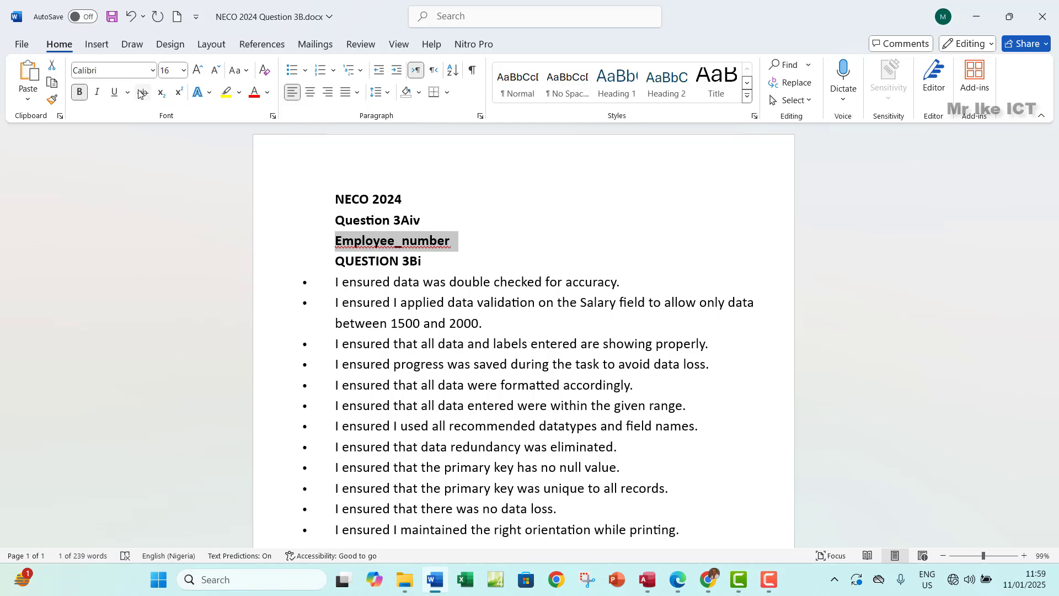
{"action": "left_click", "coordinate": [79, 94]}
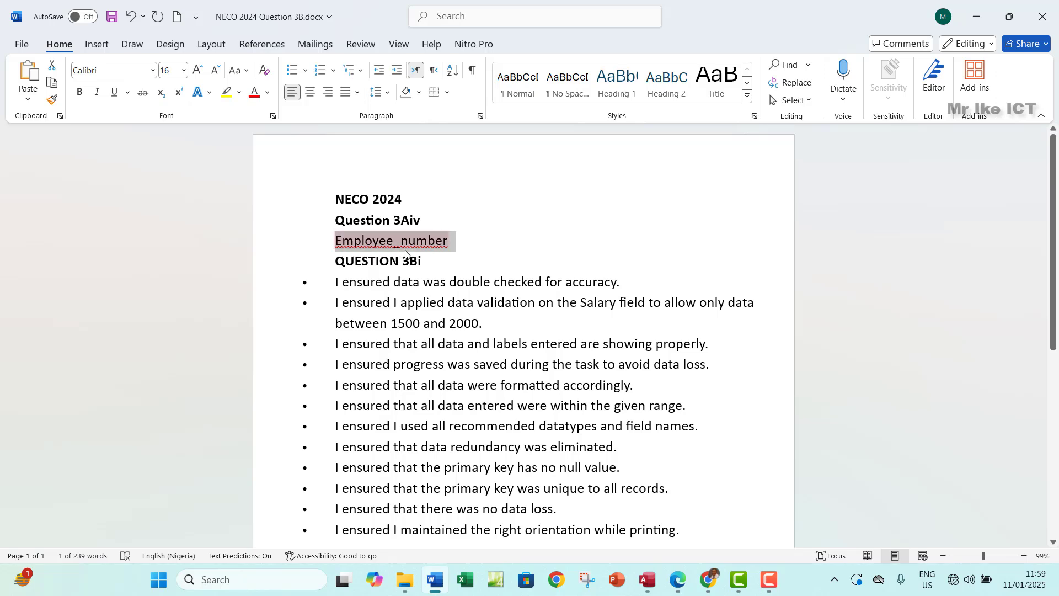
Highlight question (iv) about the primary key in green, then bring back the Staff_Record Report.
{"action": "left_click", "coordinate": [975, 16]}
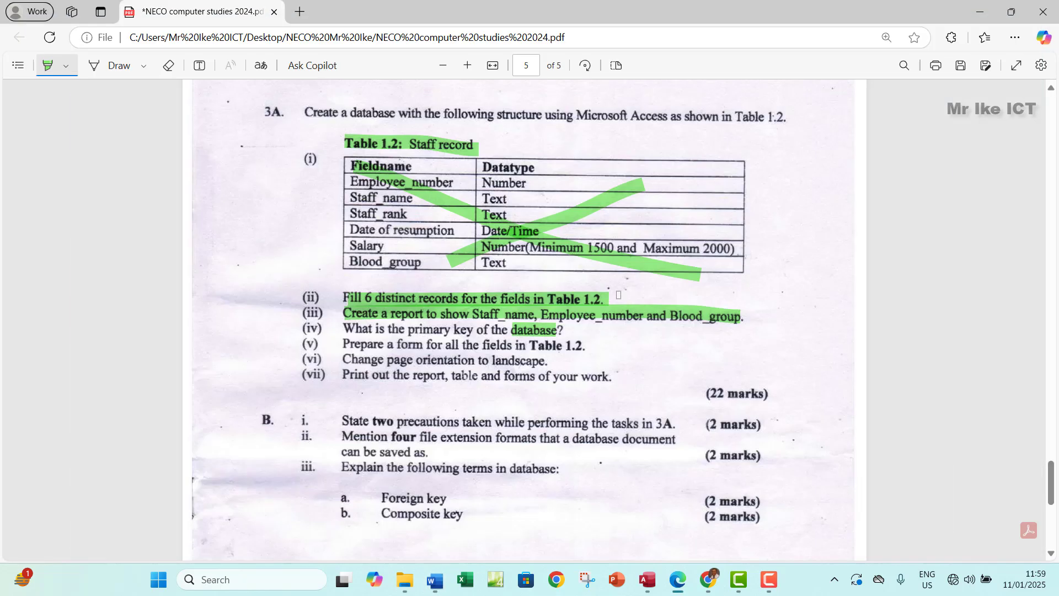
{"action": "scroll", "coordinate": [483, 330], "scroll_direction": "down", "scroll_amount": 1}
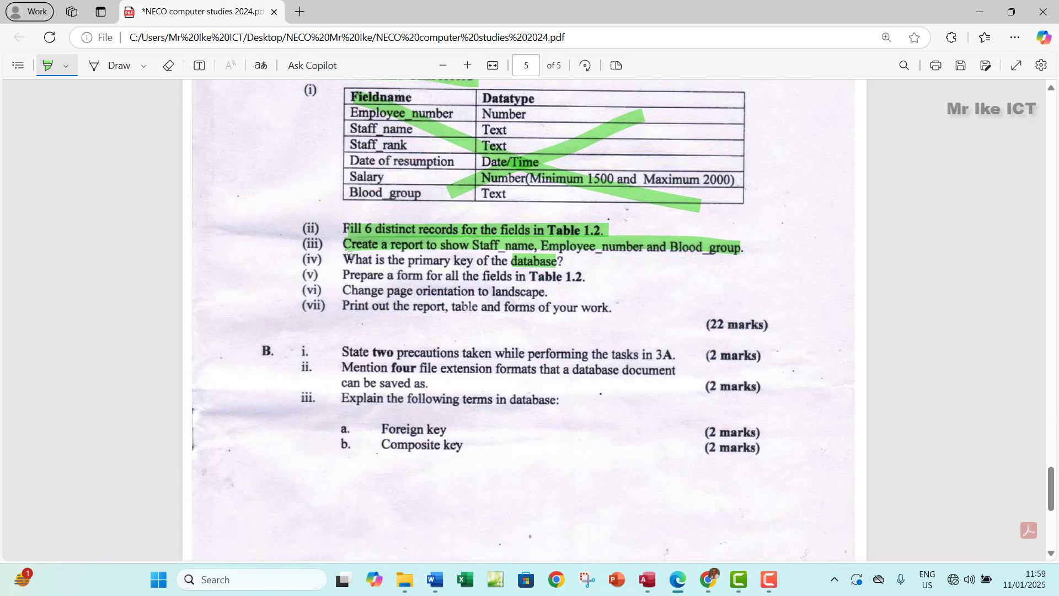
{"action": "left_click_drag", "start_coordinate": [350, 256], "coordinate": [574, 263]}
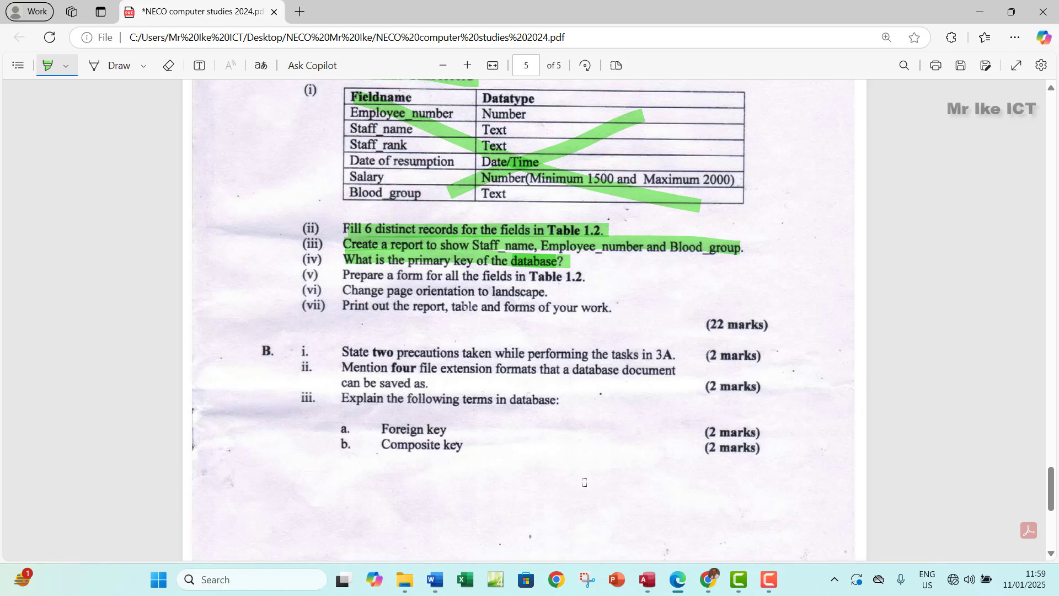
{"action": "left_click", "coordinate": [646, 580]}
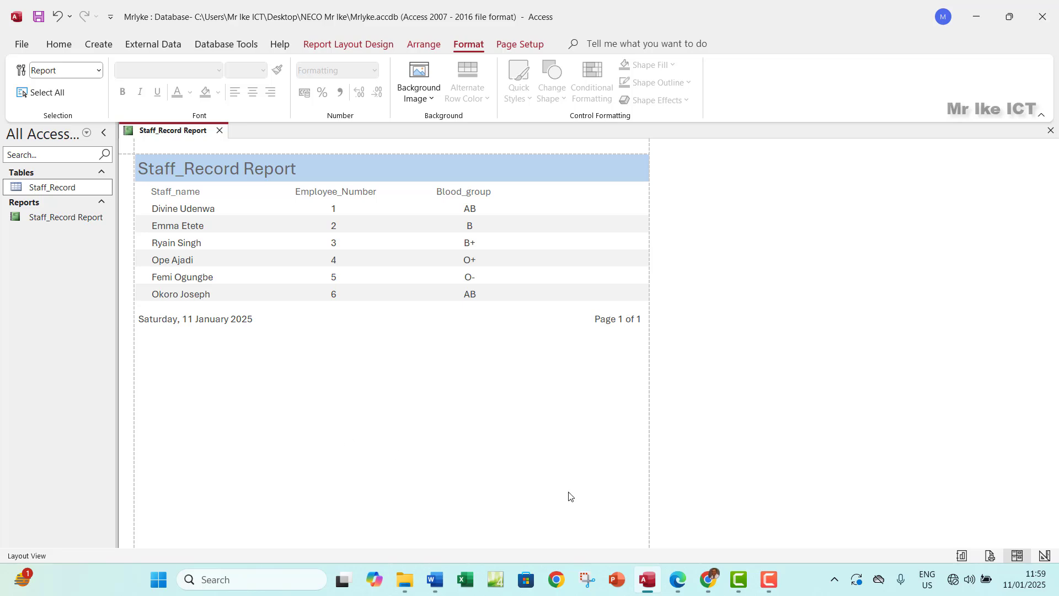
{"action": "left_click", "coordinate": [678, 587]}
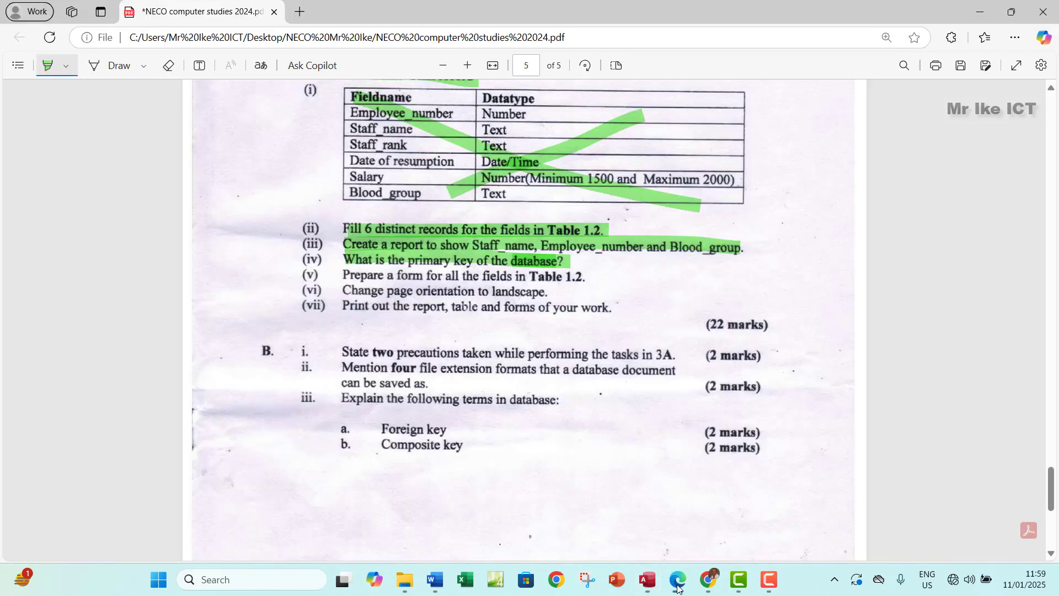
{"action": "left_click", "coordinate": [678, 586]}
{"action": "left_click", "coordinate": [679, 588]}
{"action": "left_click", "coordinate": [647, 585]}
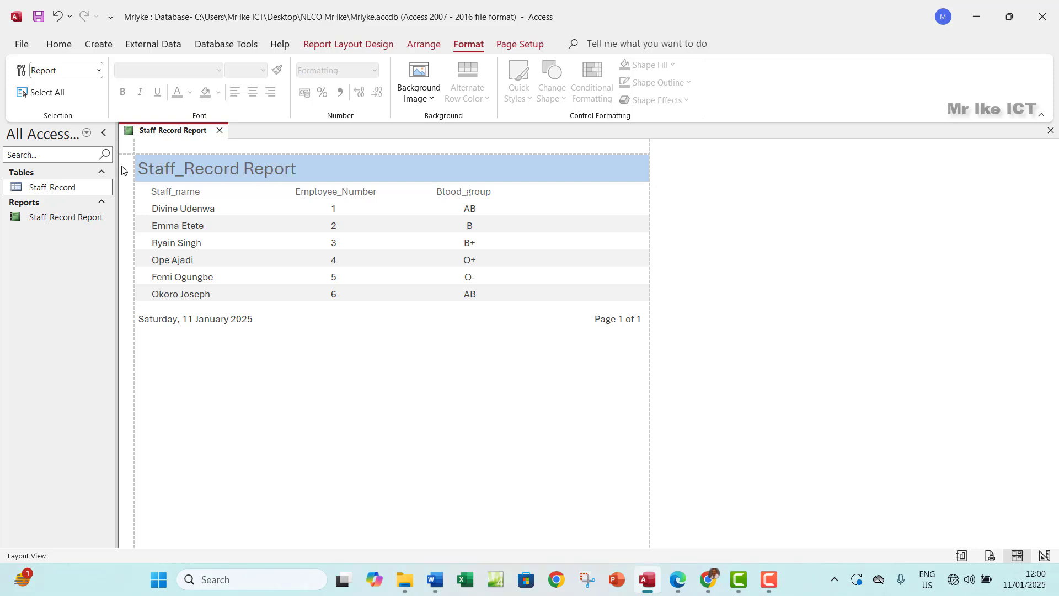
In Design View, delete the Staff_Record Report title and collapse the Report Header to zero height.
{"action": "left_click", "coordinate": [59, 44]}
{"action": "left_click", "coordinate": [28, 93]}
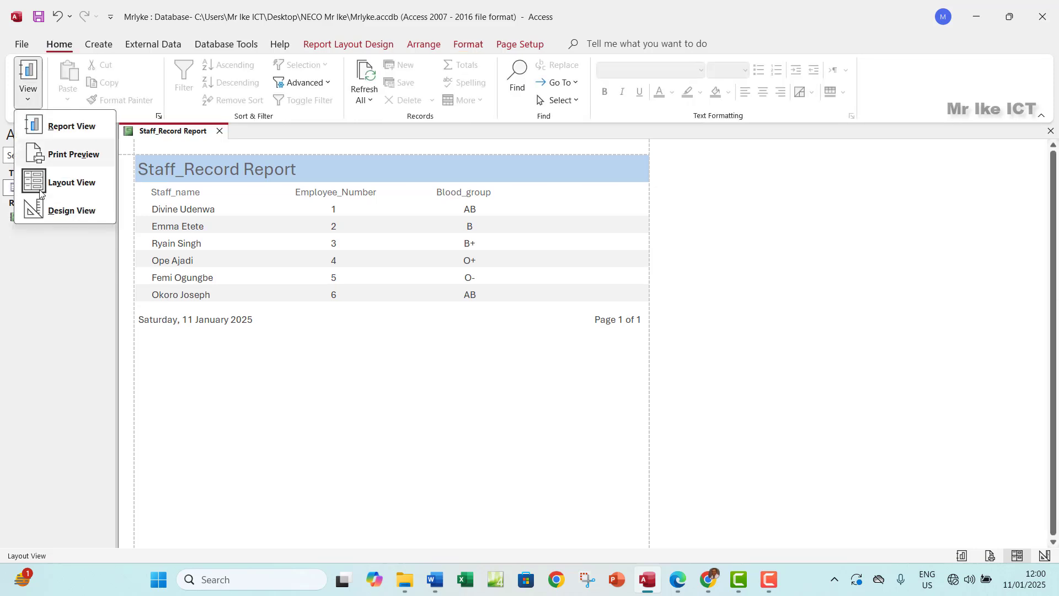
{"action": "left_click", "coordinate": [59, 212]}
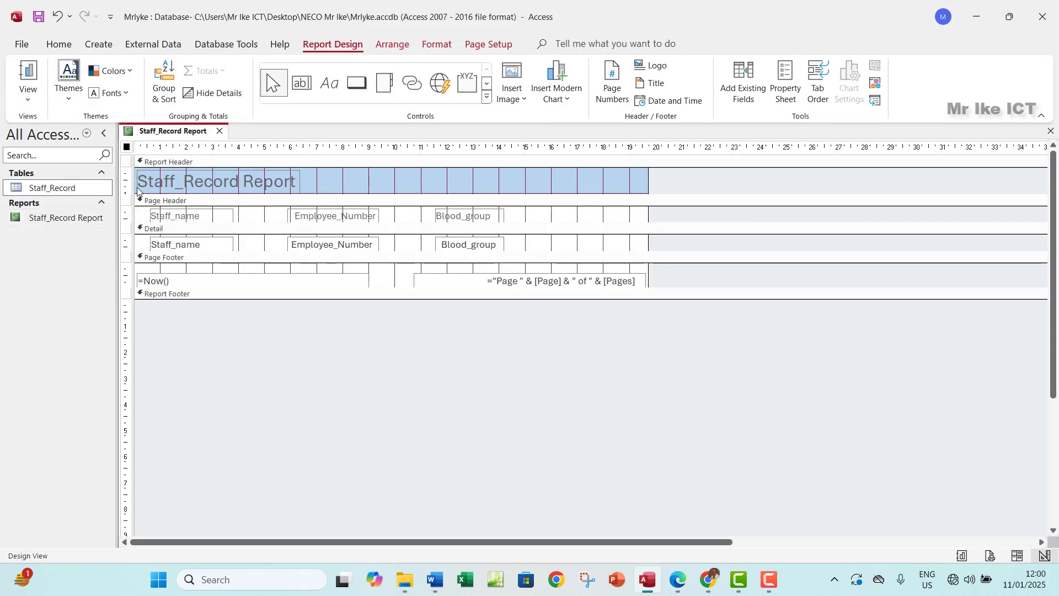
{"action": "left_click_drag", "start_coordinate": [144, 193], "coordinate": [150, 169]}
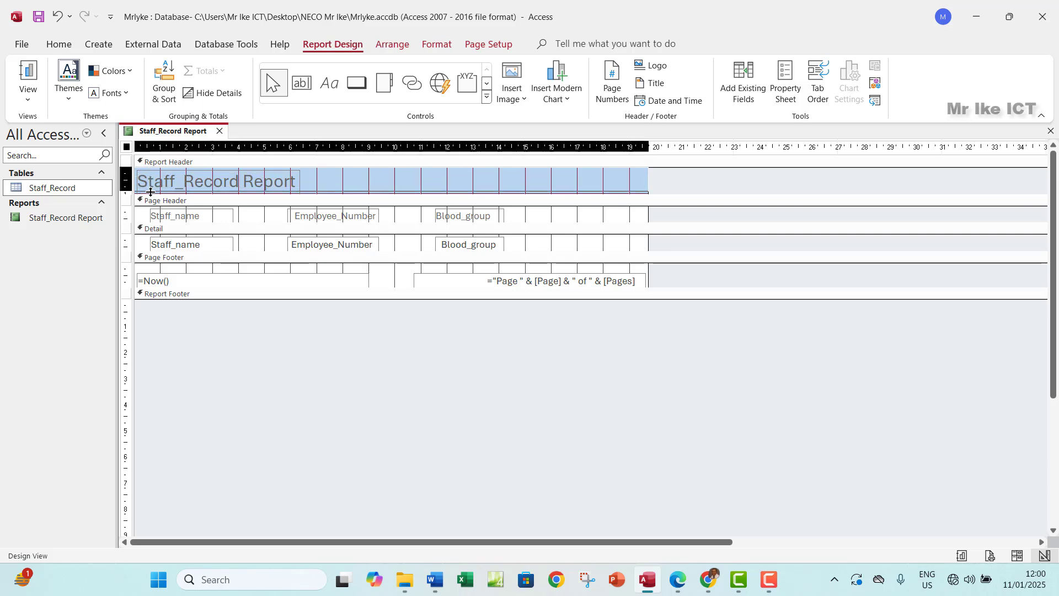
{"action": "left_click", "coordinate": [243, 180]}
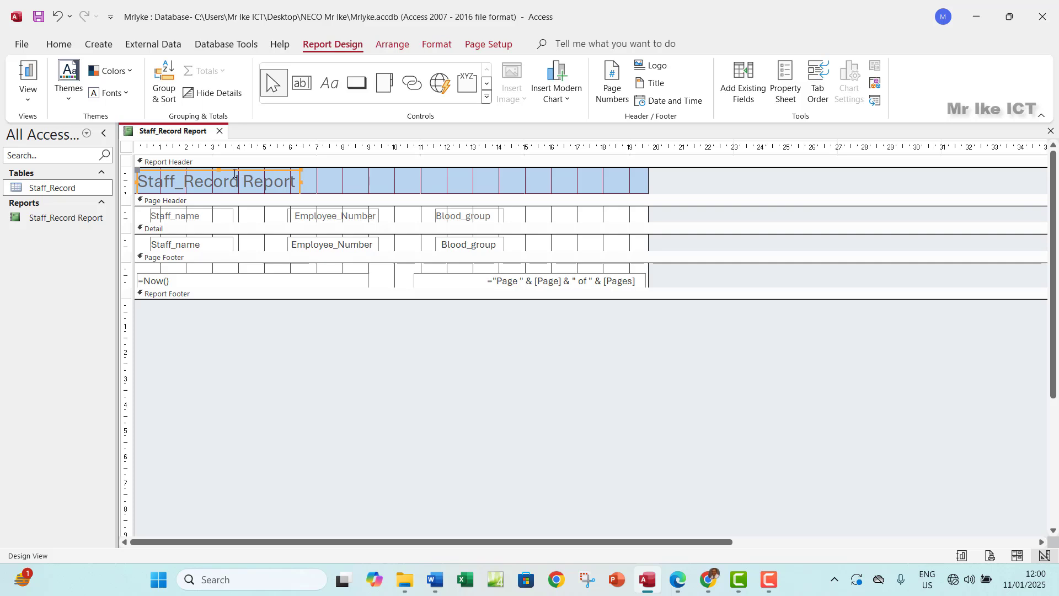
{"action": "key", "text": "Delete"}
{"action": "left_click", "coordinate": [157, 193]}
{"action": "left_click_drag", "start_coordinate": [157, 193], "coordinate": [160, 167]}
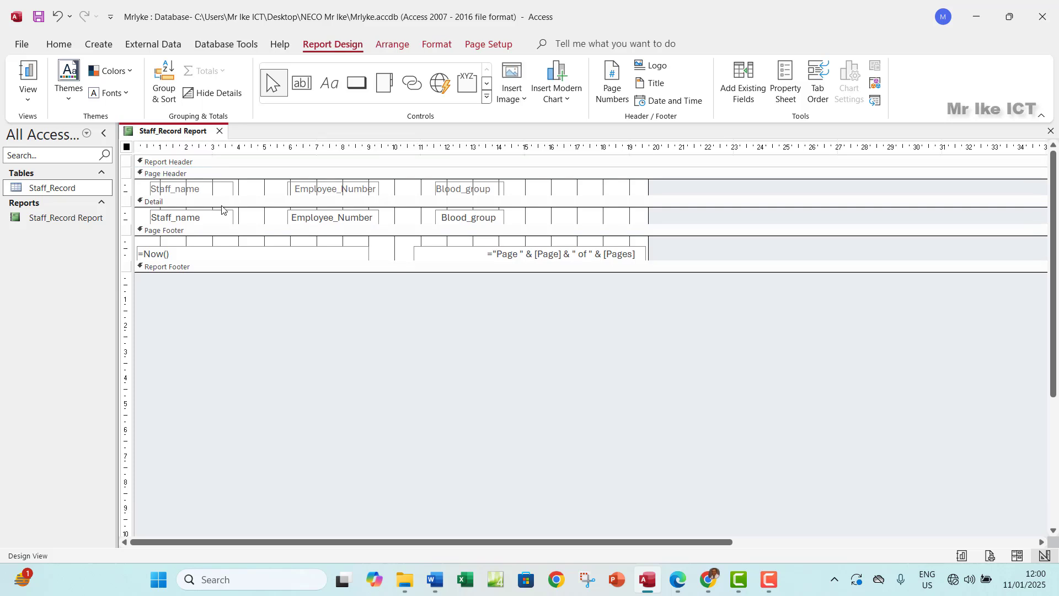
Check the report in Report and Layout views, then close it.
{"action": "left_click", "coordinate": [28, 100]}
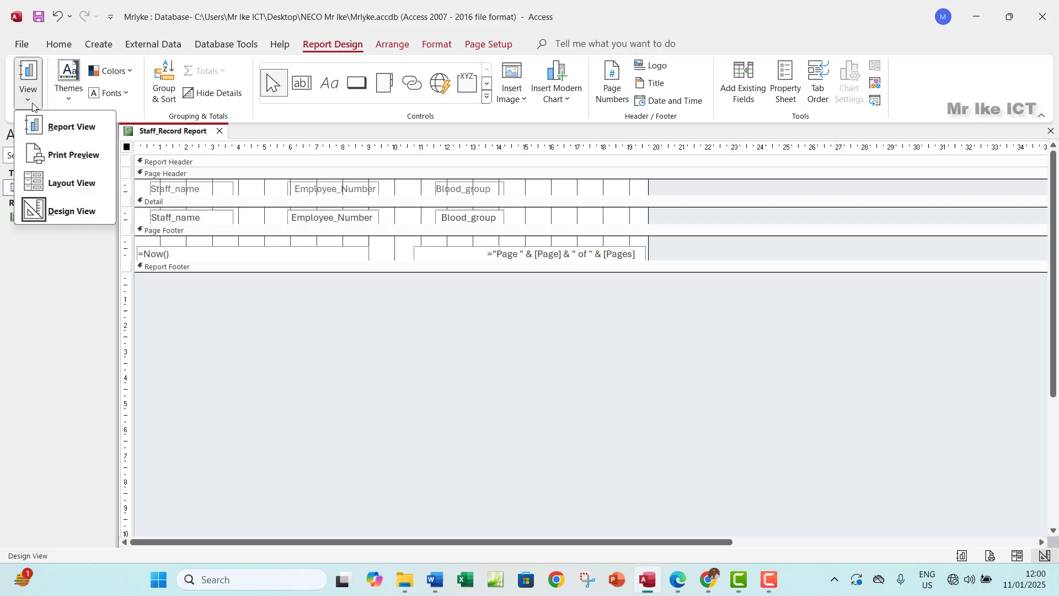
{"action": "left_click", "coordinate": [61, 127]}
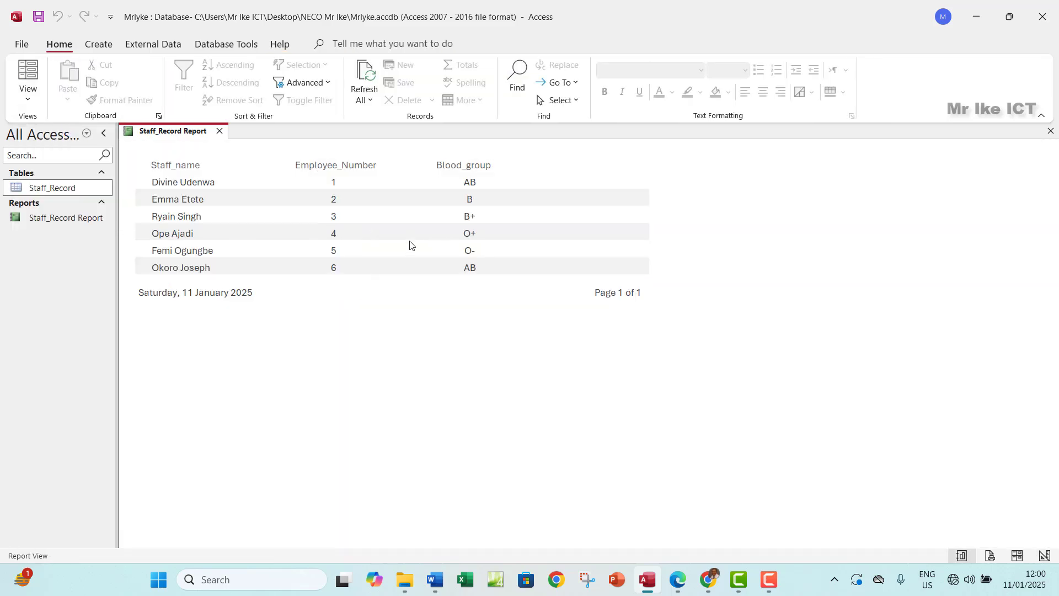
{"action": "left_click", "coordinate": [28, 95]}
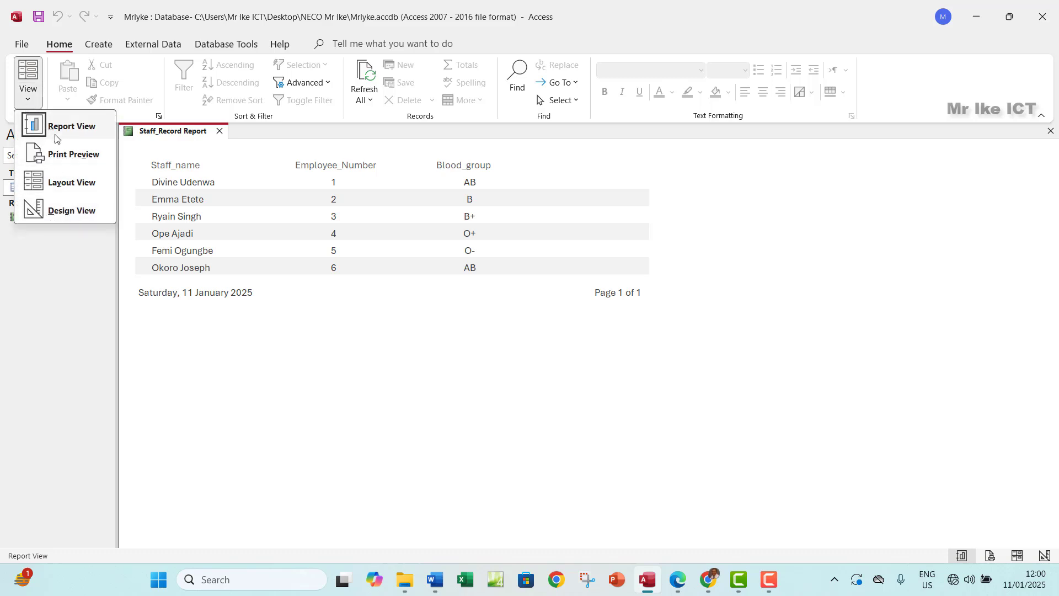
{"action": "left_click", "coordinate": [67, 188]}
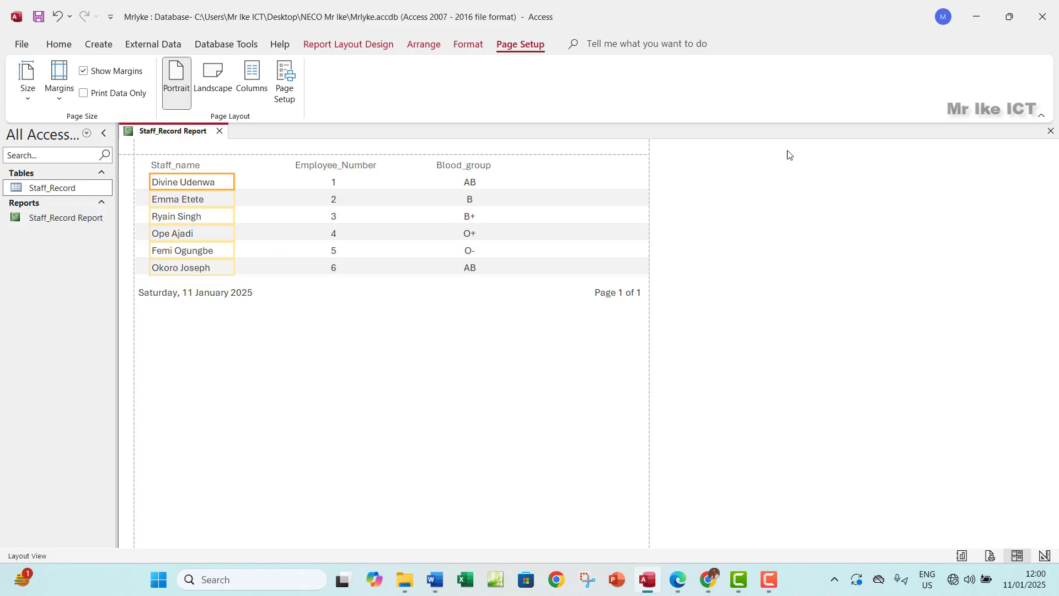
{"action": "left_click", "coordinate": [1050, 131]}
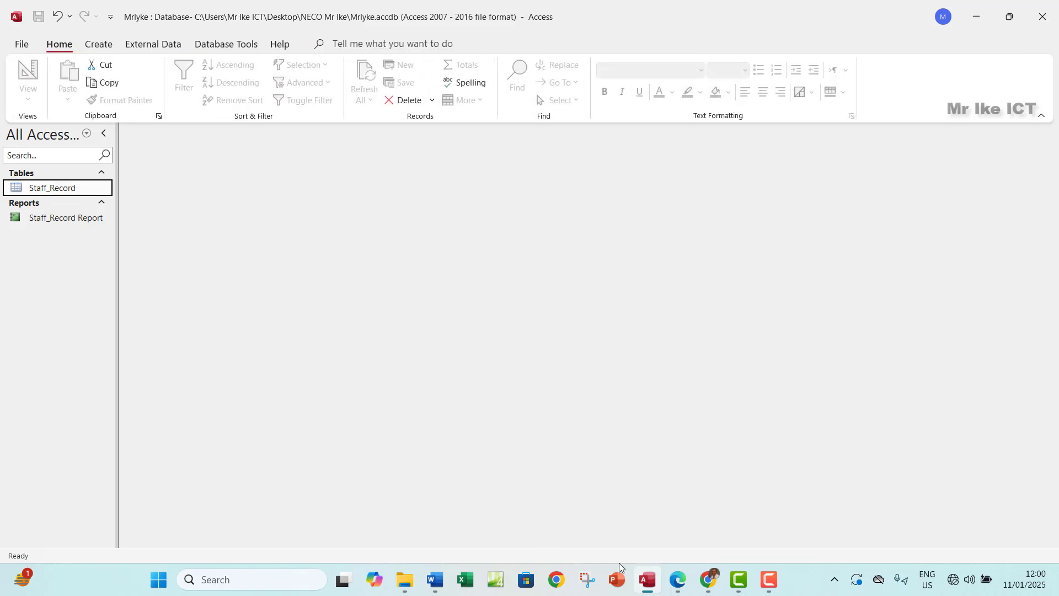
{"action": "left_click", "coordinate": [677, 579]}
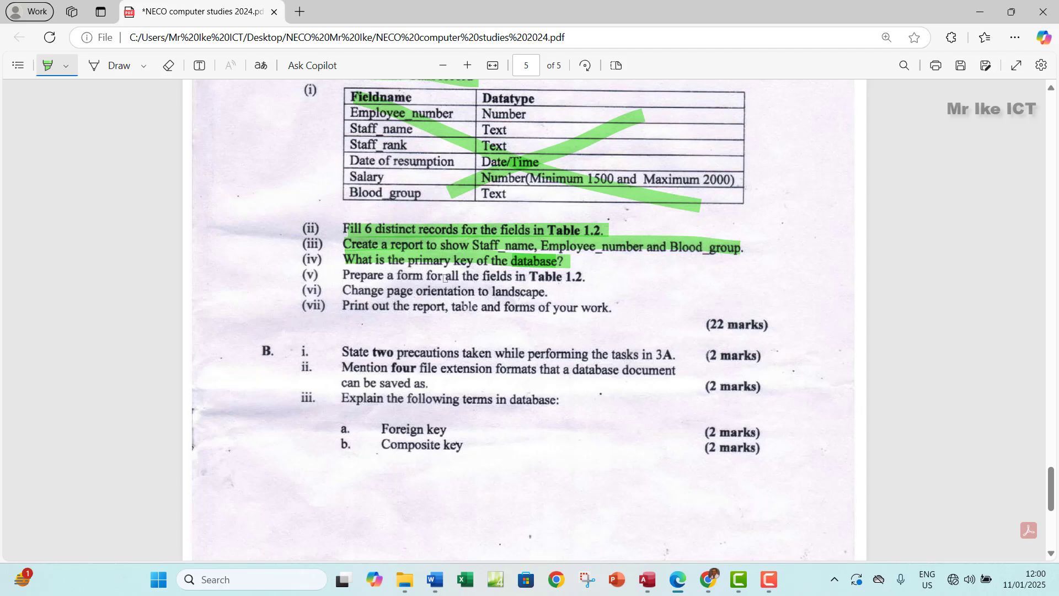
Highlight task (v), preparing a form for all Table 1.2 fields, in green and return to Access.
{"action": "left_click_drag", "start_coordinate": [348, 274], "coordinate": [580, 275]}
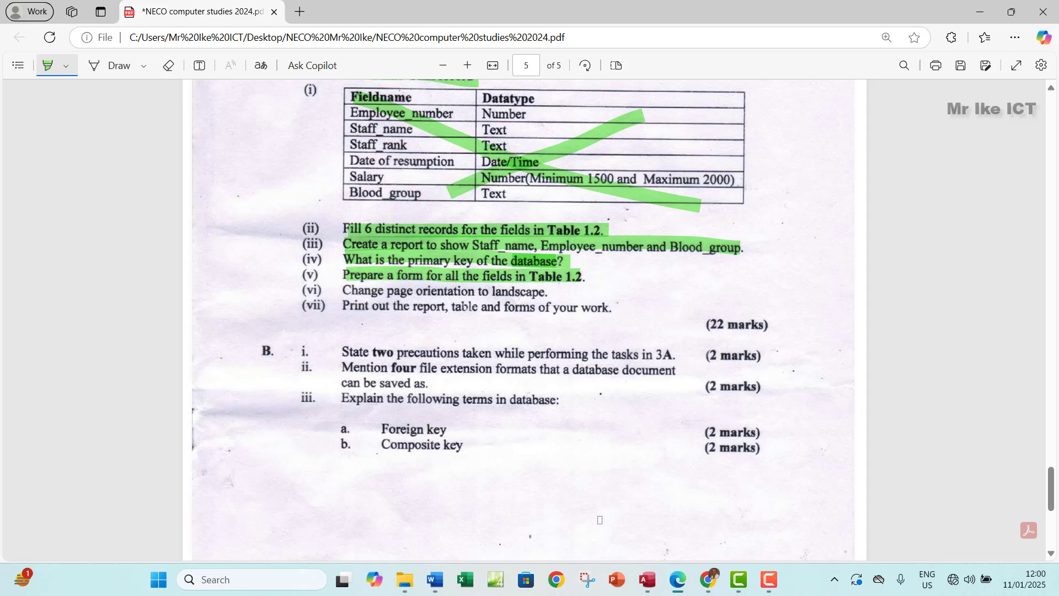
{"action": "left_click", "coordinate": [647, 579]}
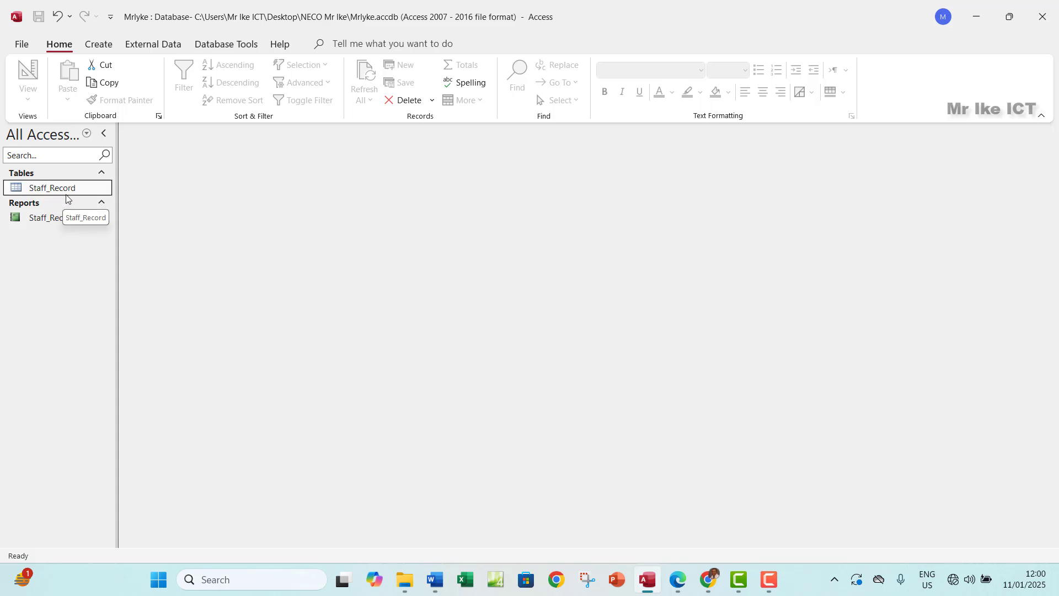
{"action": "left_click", "coordinate": [103, 45]}
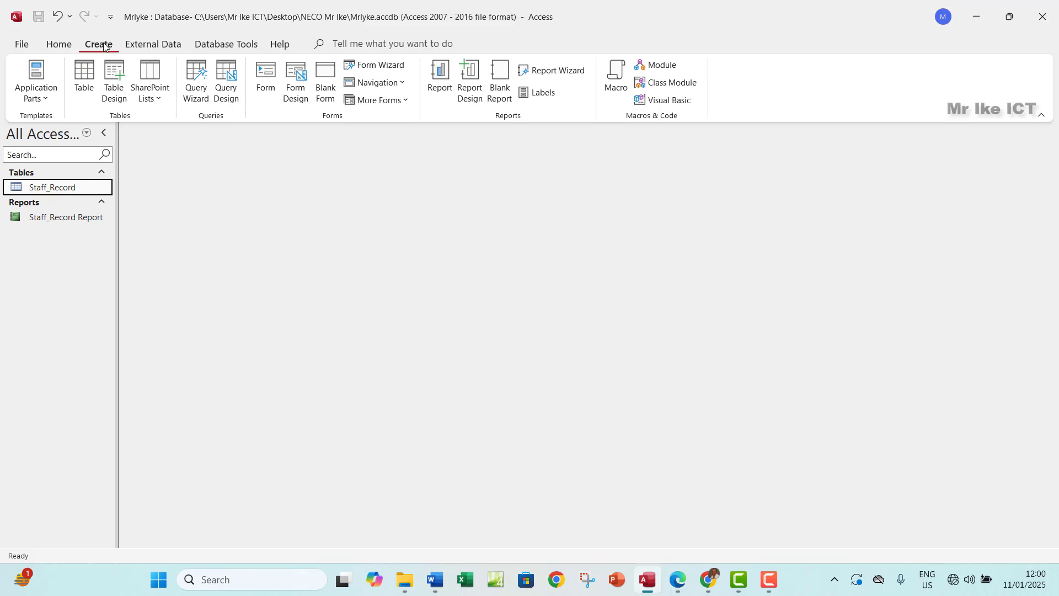
Build a columnar 'Staff_Record Form' with all six Staff_Record fields via the Form Wizard.
{"action": "left_click", "coordinate": [375, 65]}
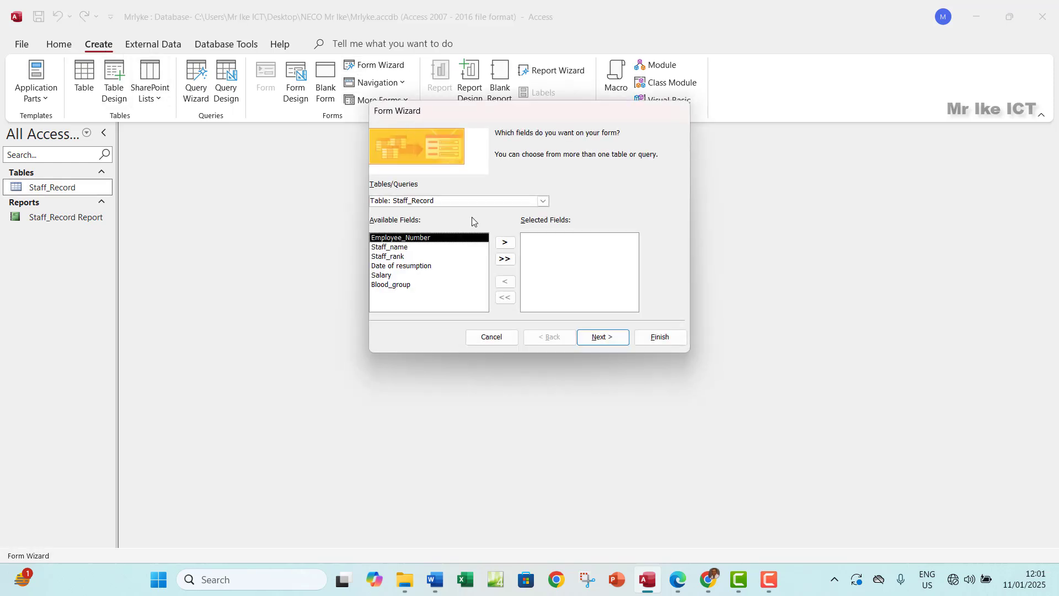
{"action": "left_click", "coordinate": [543, 200]}
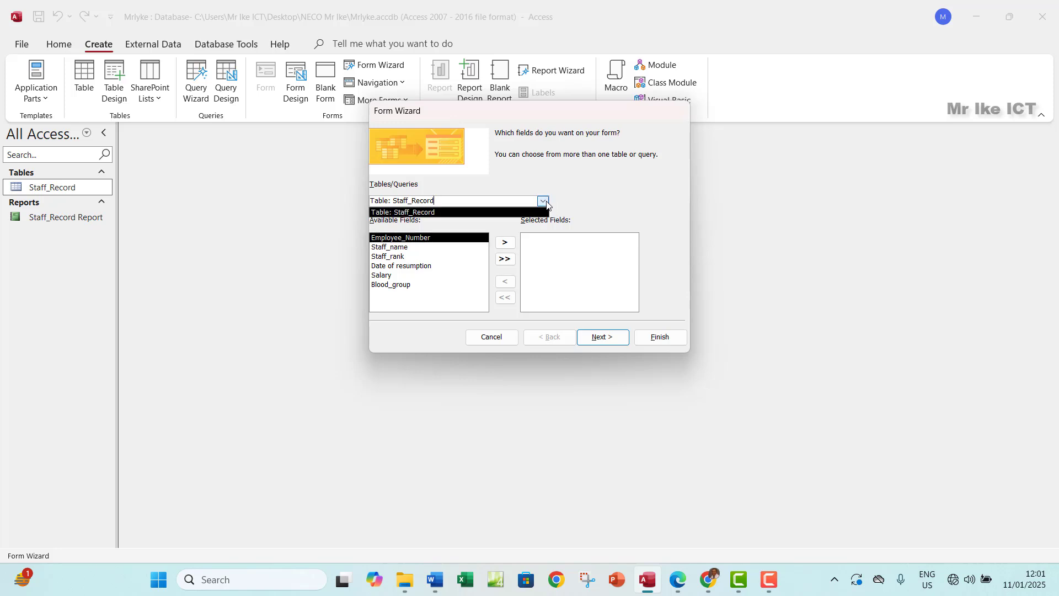
{"action": "left_click", "coordinate": [543, 201]}
{"action": "left_click", "coordinate": [449, 204]}
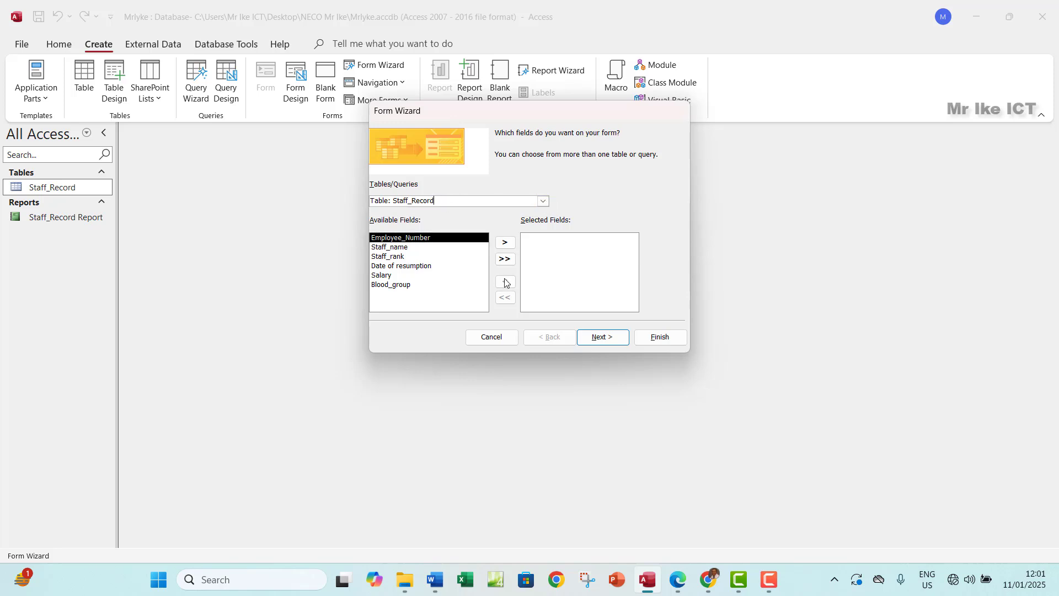
{"action": "left_click", "coordinate": [505, 259]}
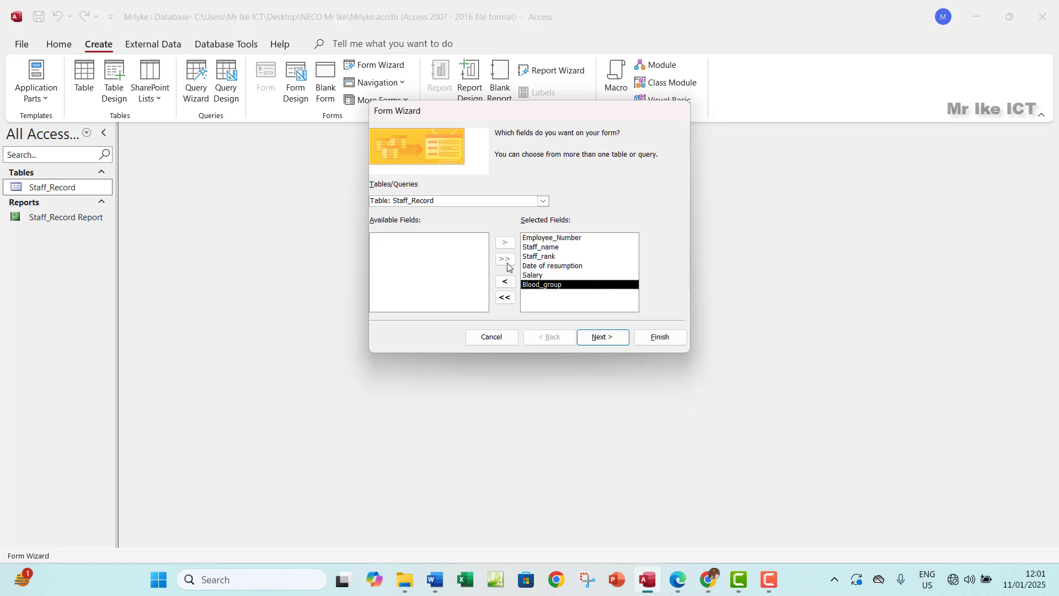
{"action": "left_click", "coordinate": [594, 338]}
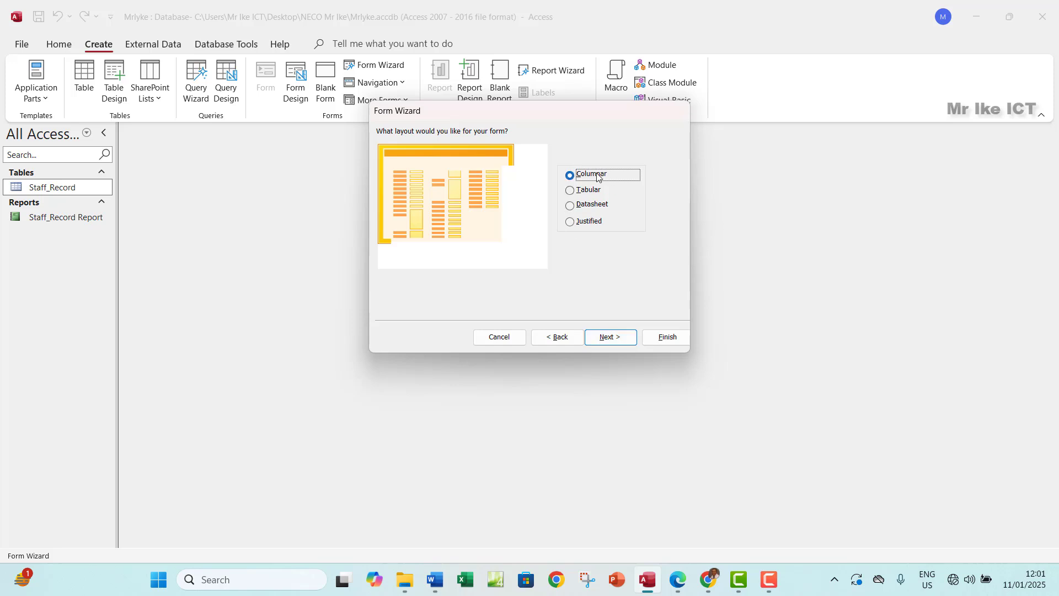
{"action": "left_click", "coordinate": [603, 337]}
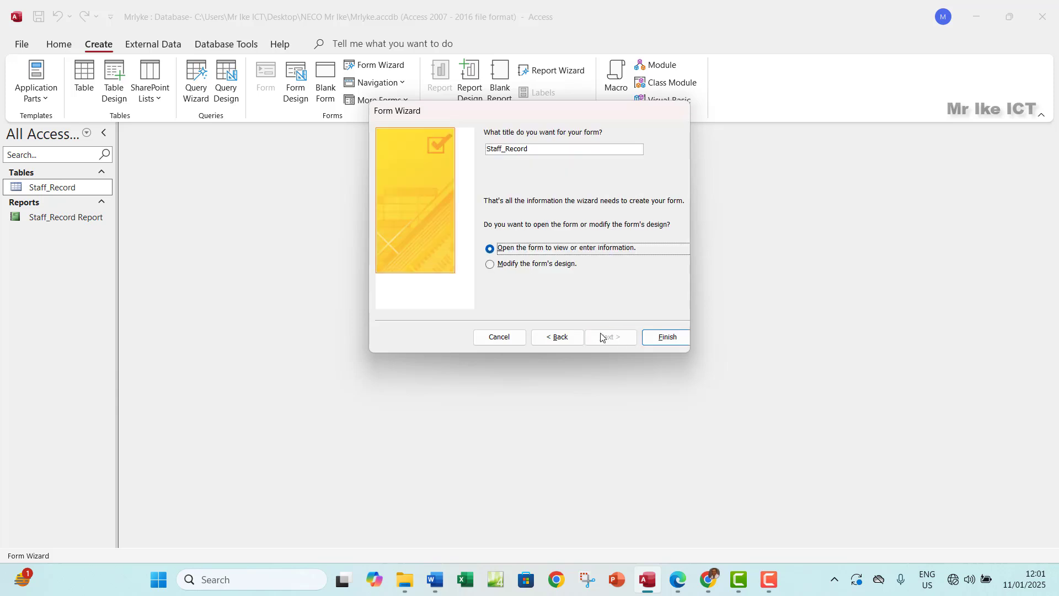
{"action": "left_click", "coordinate": [553, 148]}
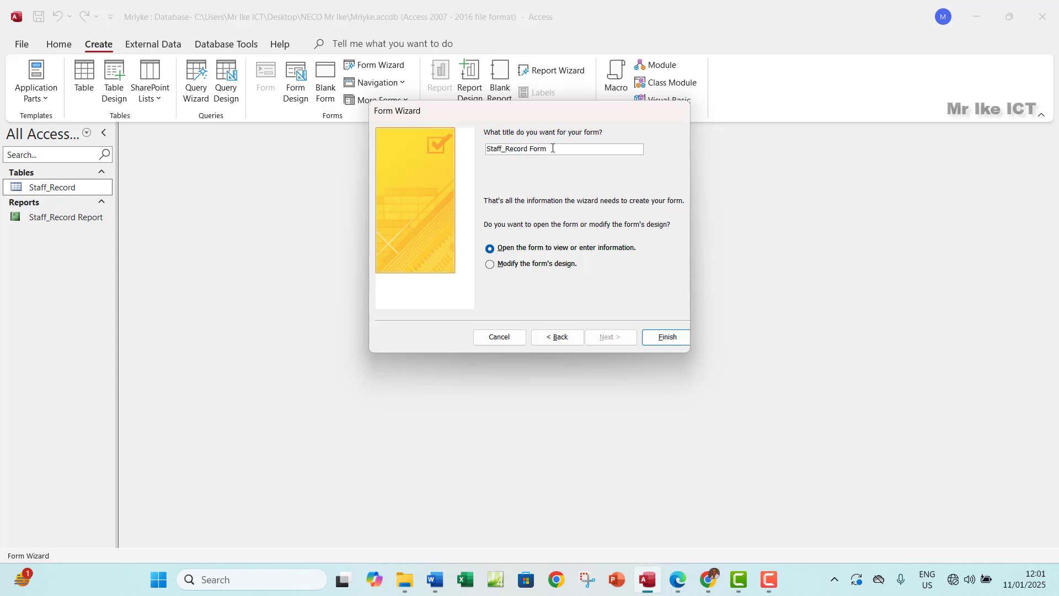
{"action": "left_click", "coordinate": [666, 337]}
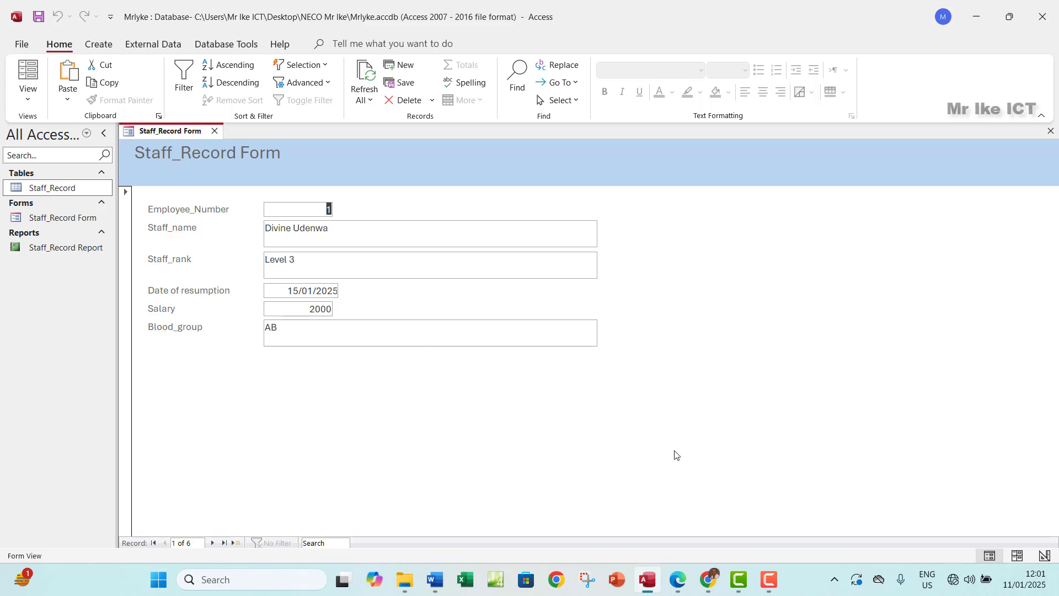
{"action": "left_click", "coordinate": [676, 580]}
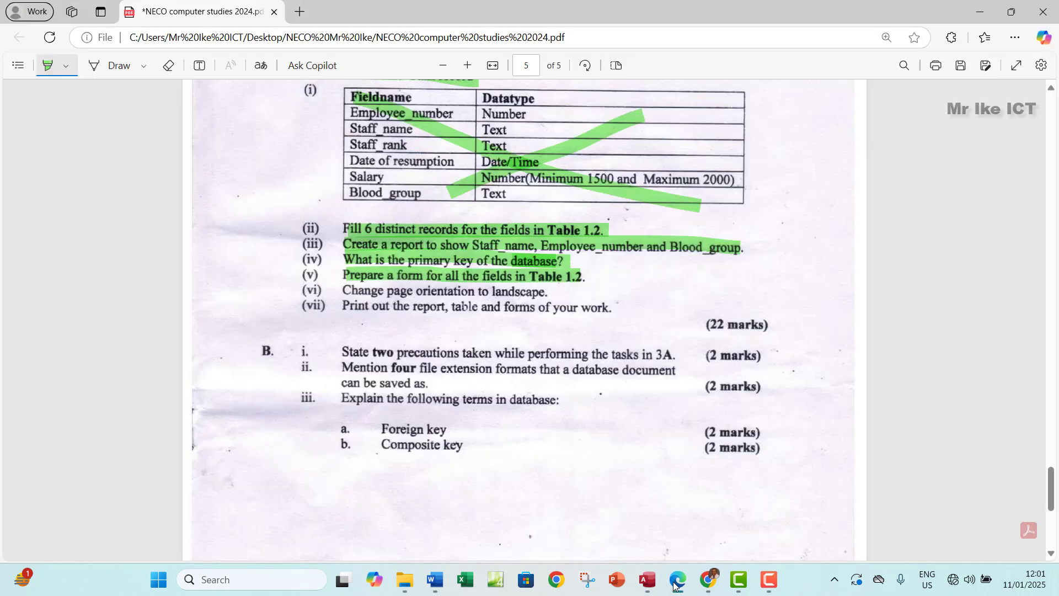
Highlight task (vi), change page orientation to landscape, in green and return to the form.
{"action": "left_click", "coordinate": [675, 580]}
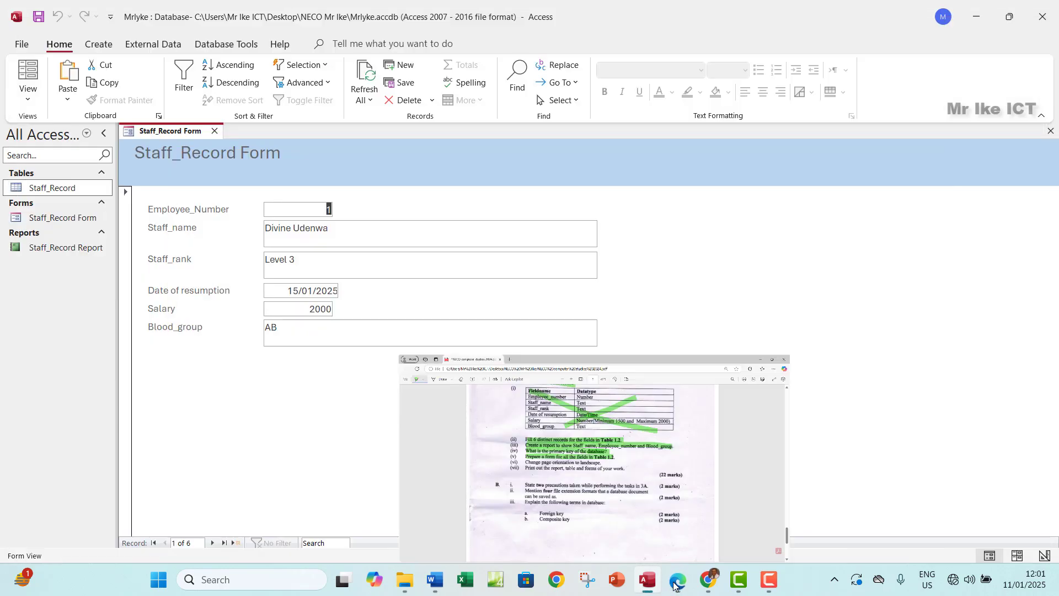
{"action": "left_click", "coordinate": [675, 580]}
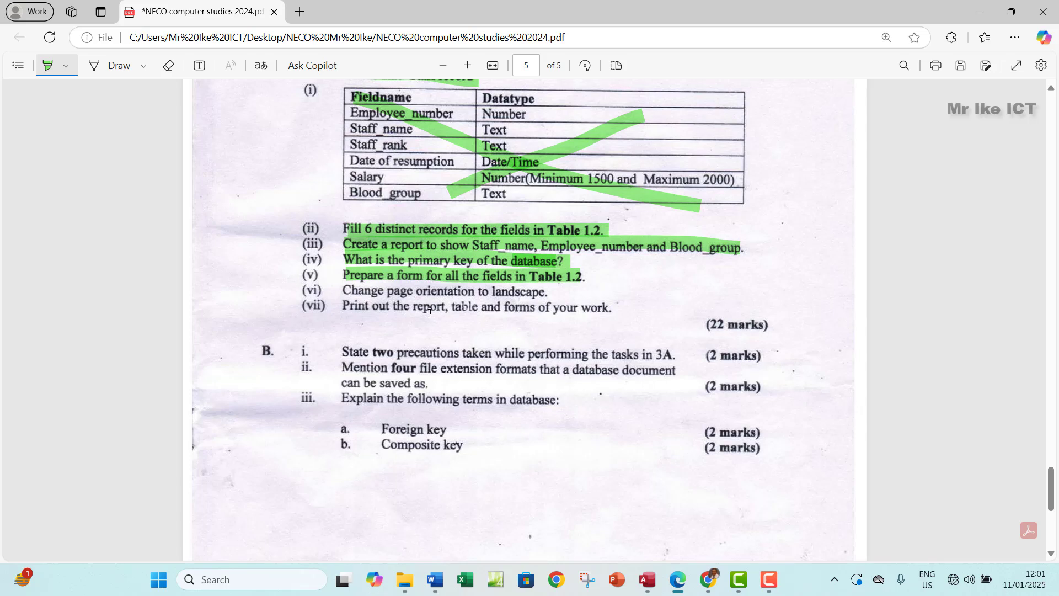
{"action": "left_click_drag", "start_coordinate": [346, 293], "coordinate": [534, 291]}
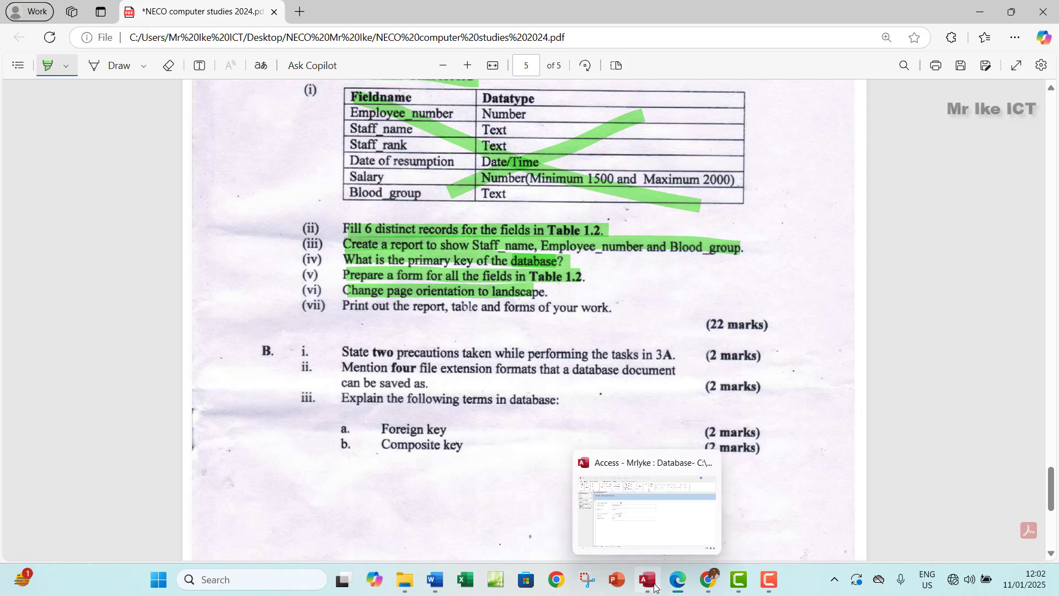
{"action": "left_click", "coordinate": [654, 586]}
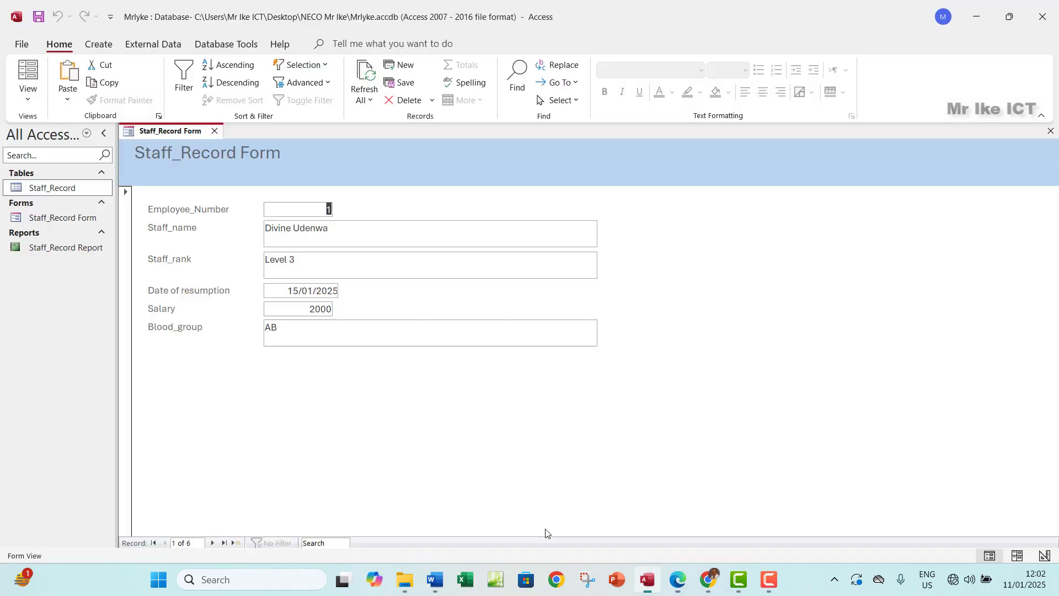
Preview the Staff_Record Form's printout across its pages, then close print preview.
{"action": "left_click", "coordinate": [29, 48]}
{"action": "left_click", "coordinate": [39, 253]}
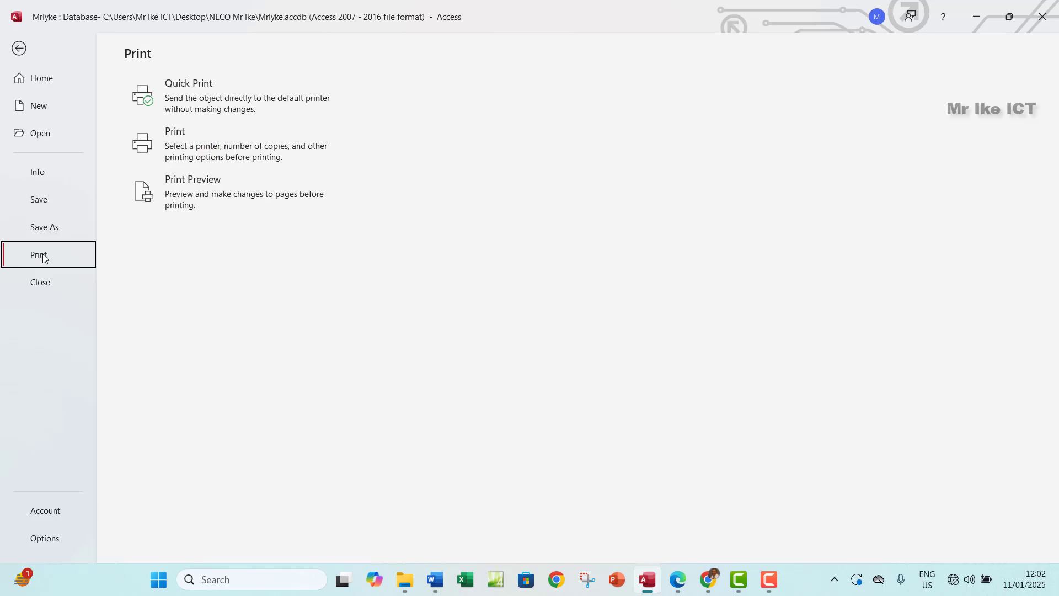
{"action": "left_click", "coordinate": [207, 197]}
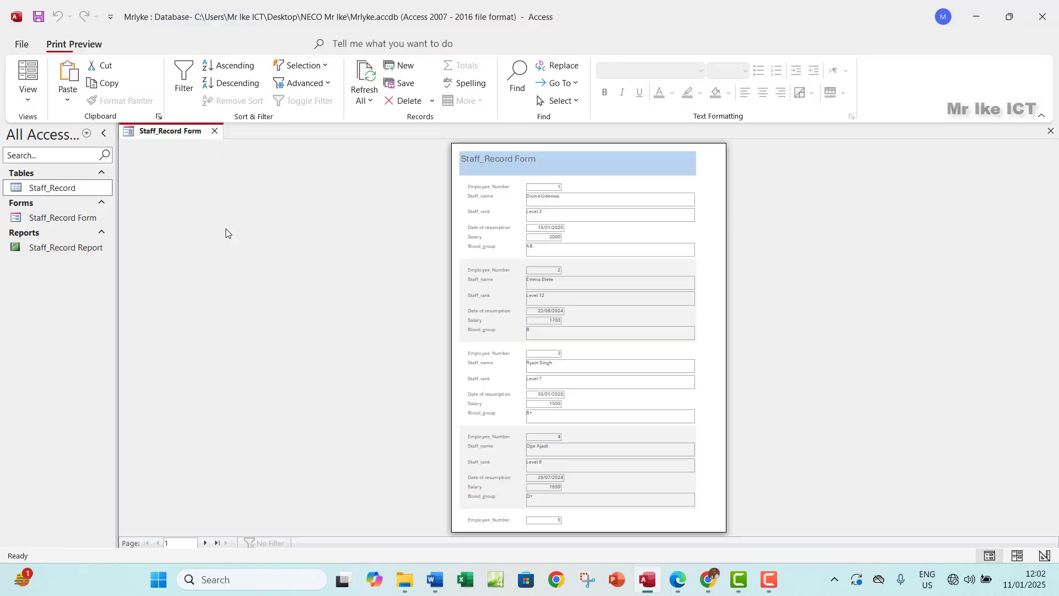
{"action": "left_click", "coordinate": [204, 543]}
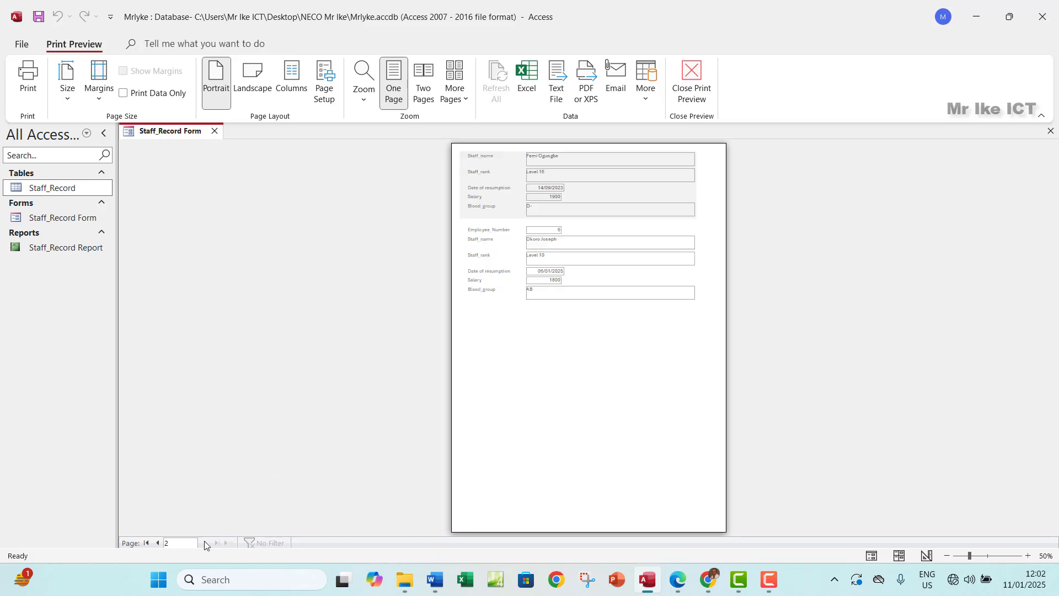
{"action": "left_click", "coordinate": [159, 544]}
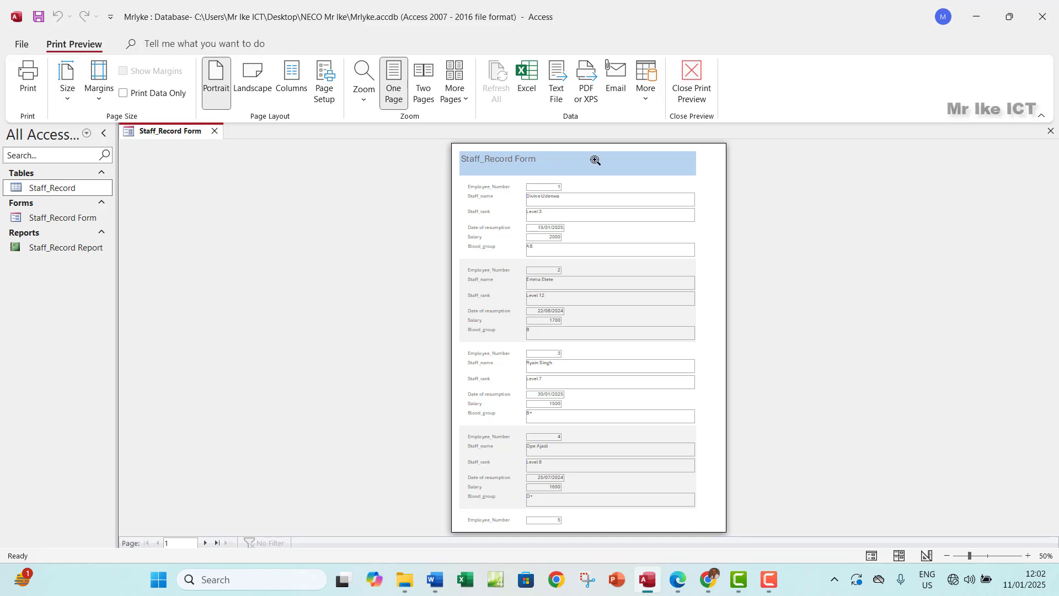
{"action": "left_click", "coordinate": [694, 85]}
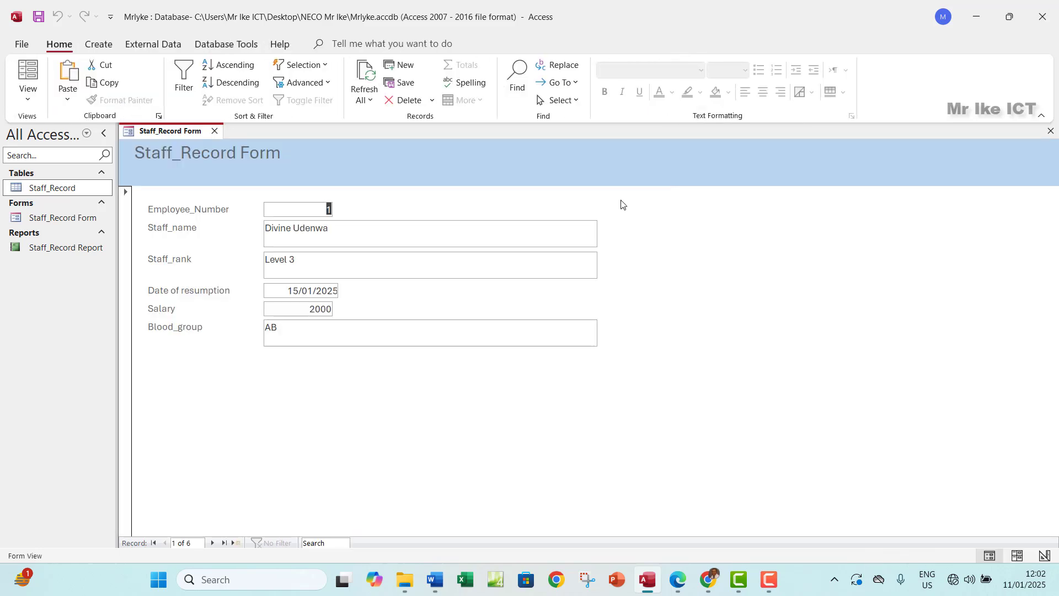
{"action": "left_click", "coordinate": [27, 95]}
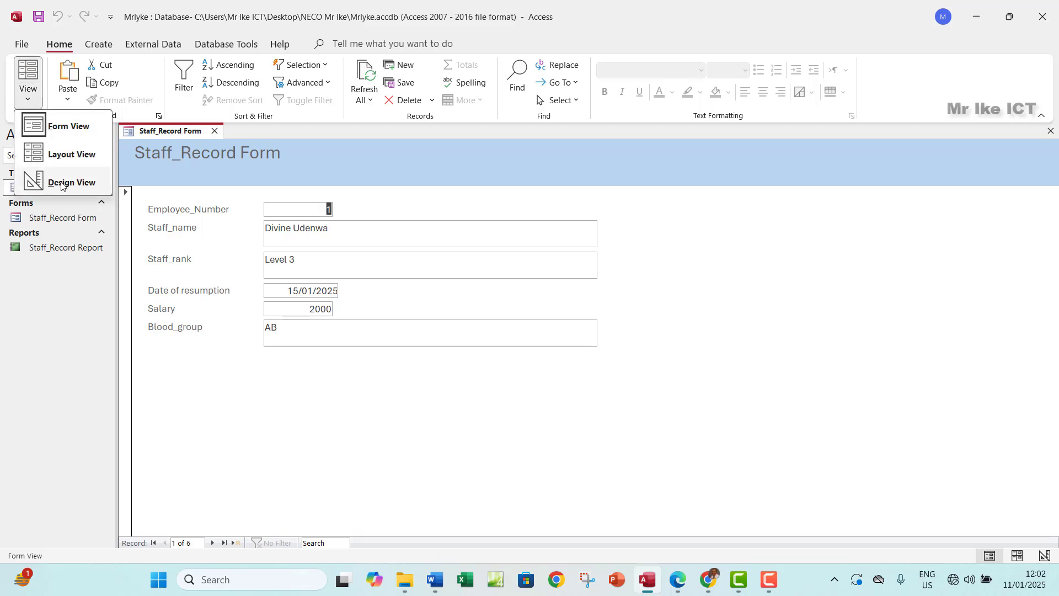
Switch the form to Design View and open it in Print Preview.
{"action": "left_click", "coordinate": [60, 188]}
{"action": "left_click", "coordinate": [279, 175]}
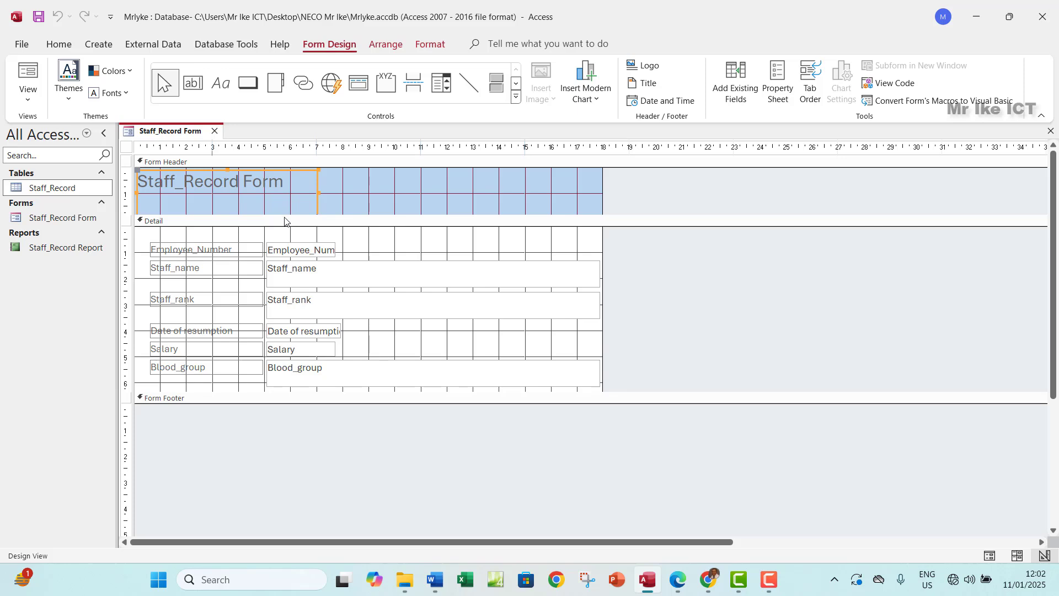
{"action": "left_click", "coordinate": [26, 94]}
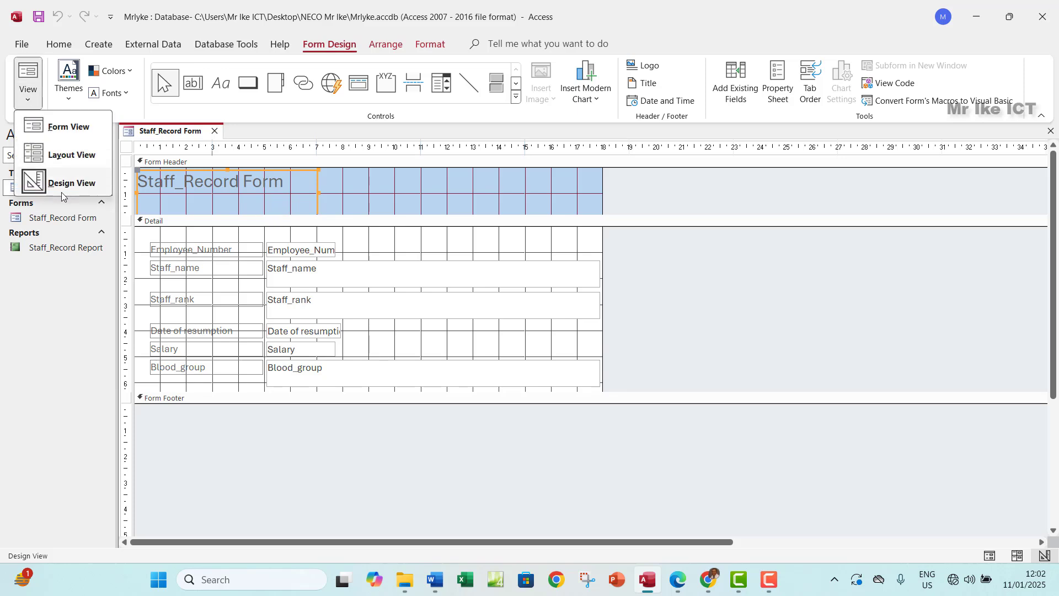
{"action": "left_click", "coordinate": [20, 45]}
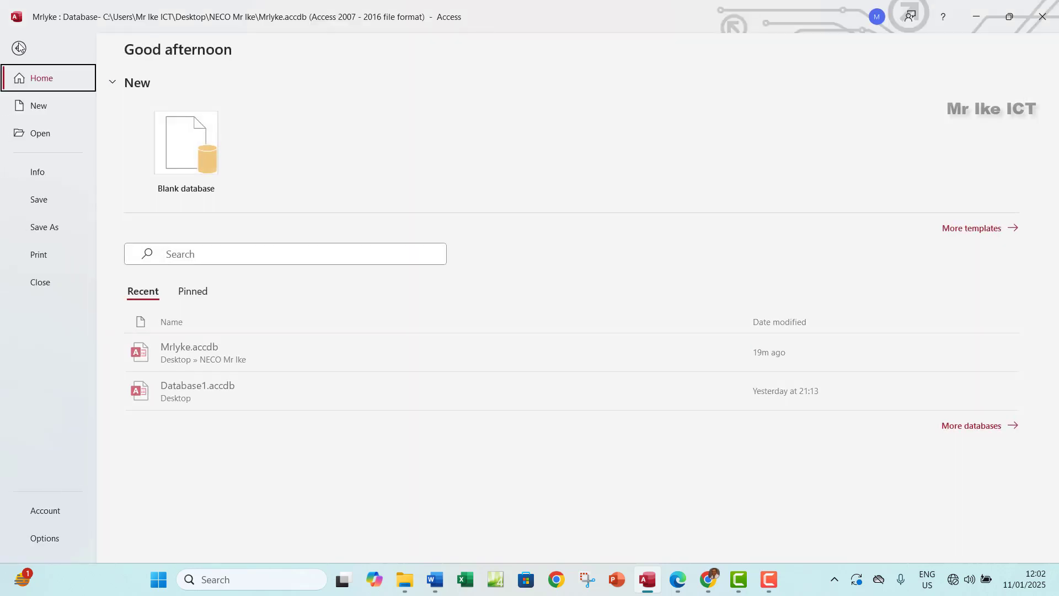
{"action": "left_click", "coordinate": [52, 254]}
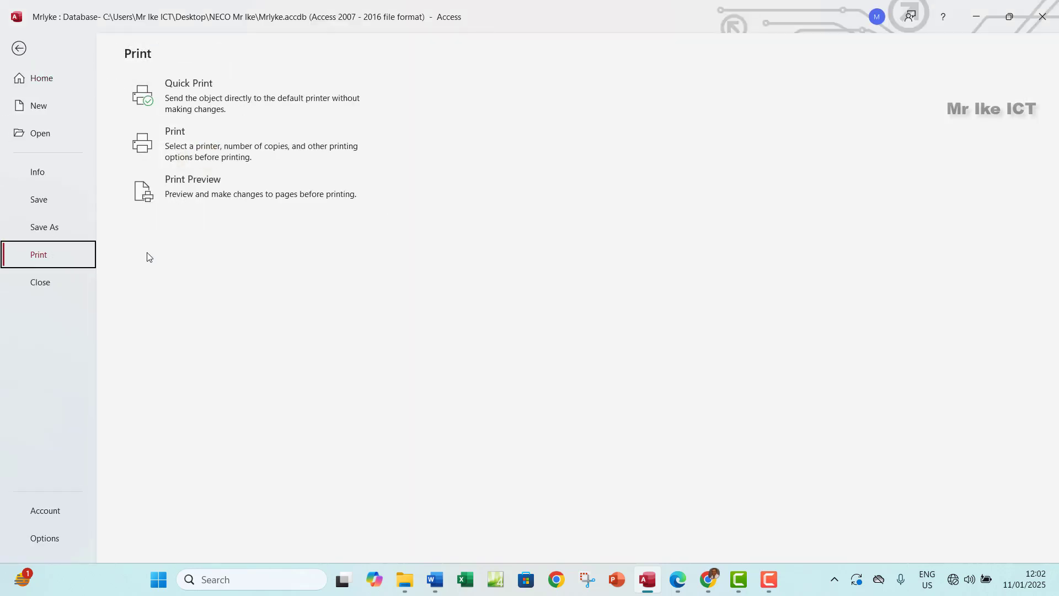
{"action": "left_click", "coordinate": [201, 190]}
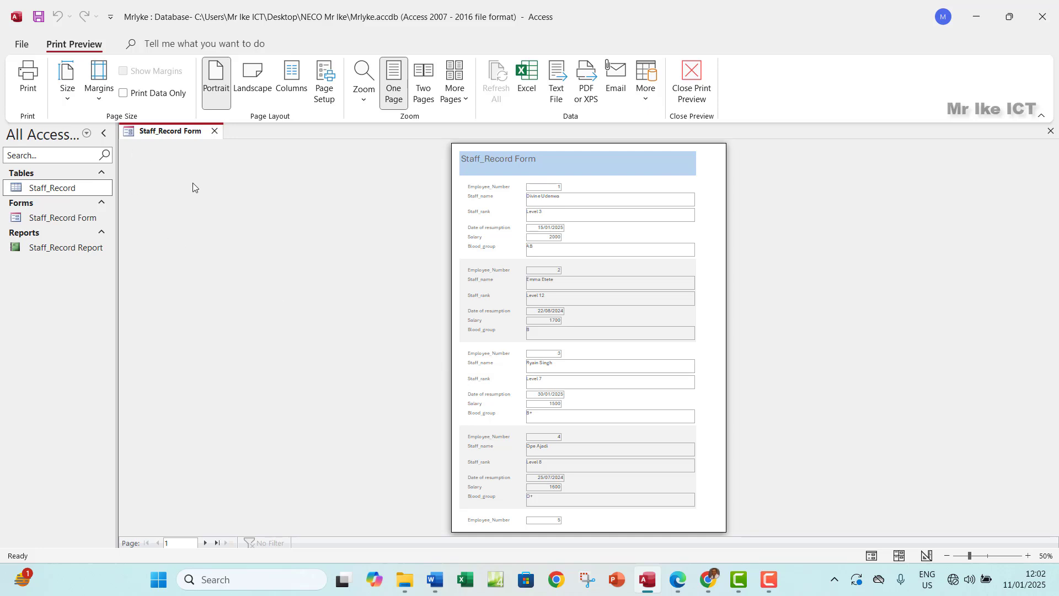
Set landscape orientation, review preview pages 1 to 3, and close print preview.
{"action": "left_click", "coordinate": [252, 83]}
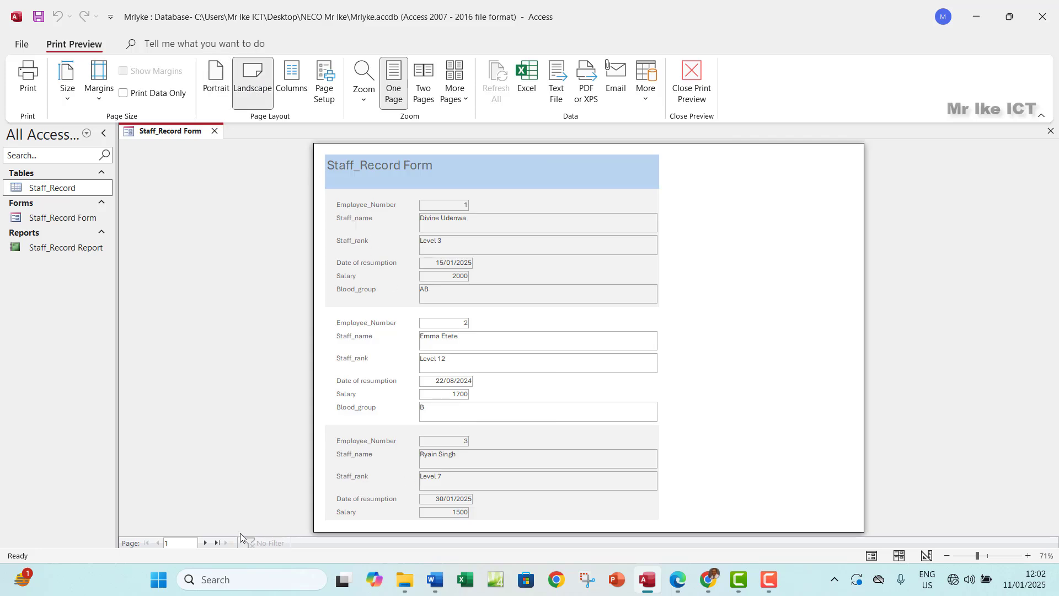
{"action": "left_click", "coordinate": [205, 543]}
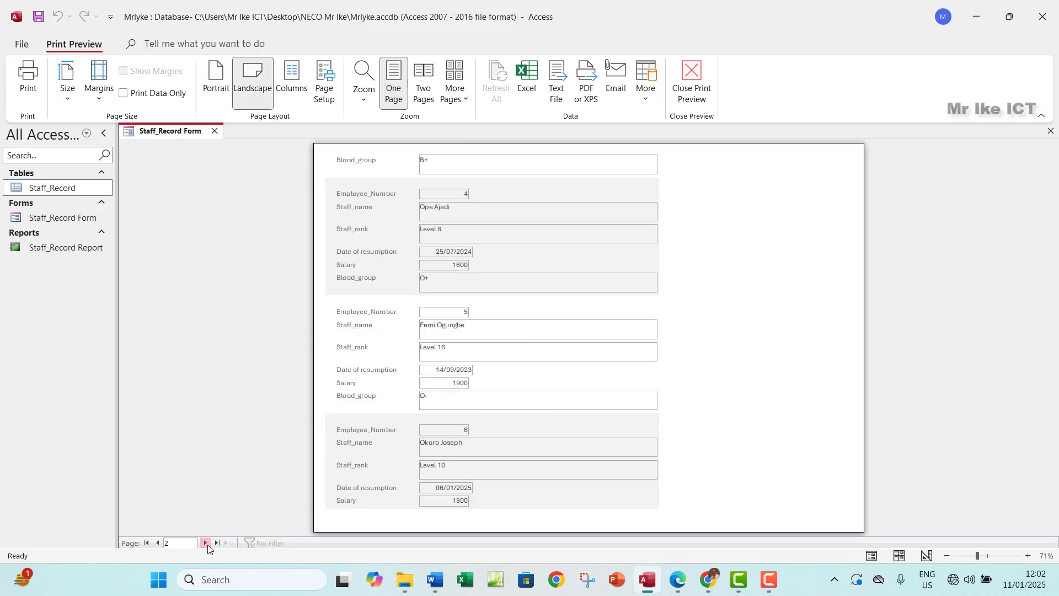
{"action": "left_click", "coordinate": [205, 542]}
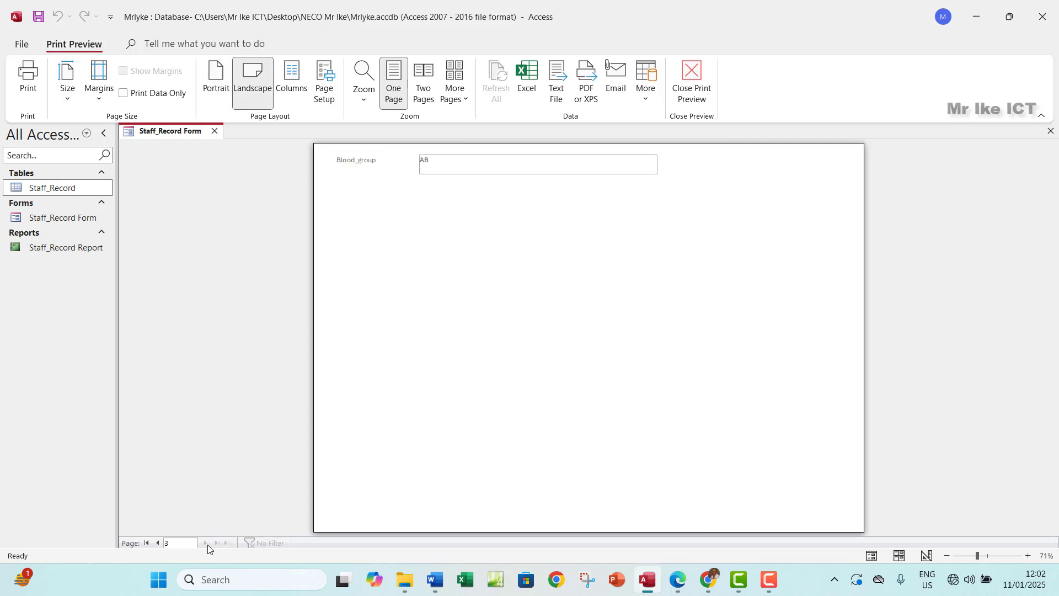
{"action": "left_click", "coordinate": [155, 546]}
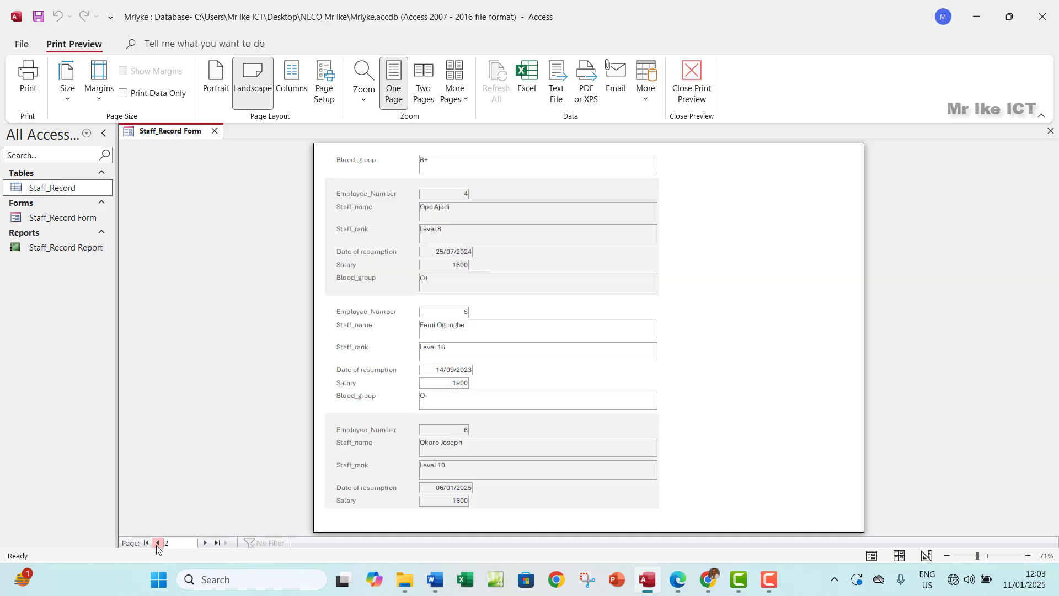
{"action": "left_click", "coordinate": [157, 545]}
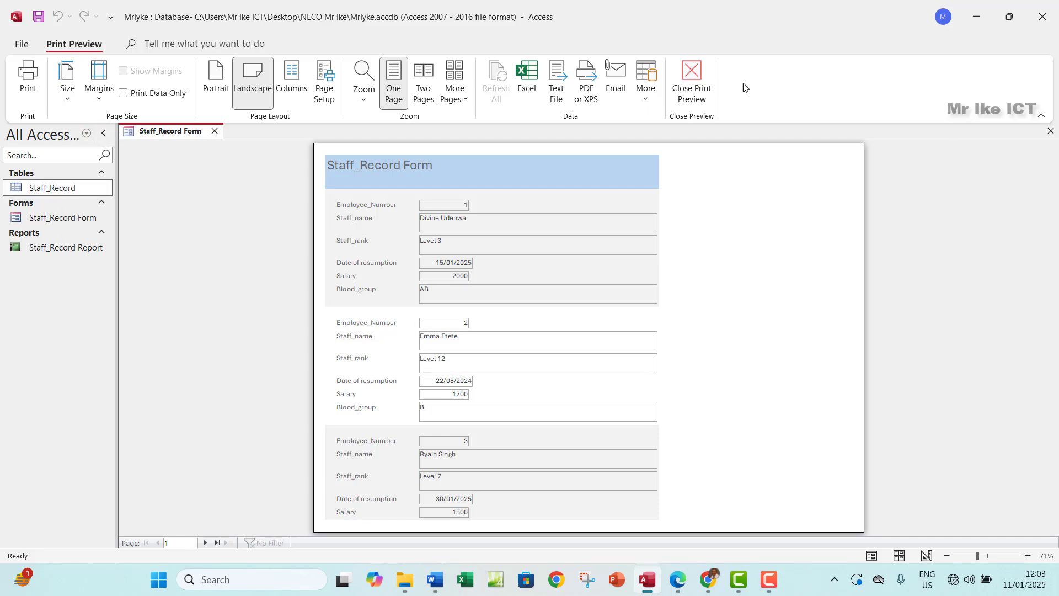
{"action": "left_click", "coordinate": [691, 83]}
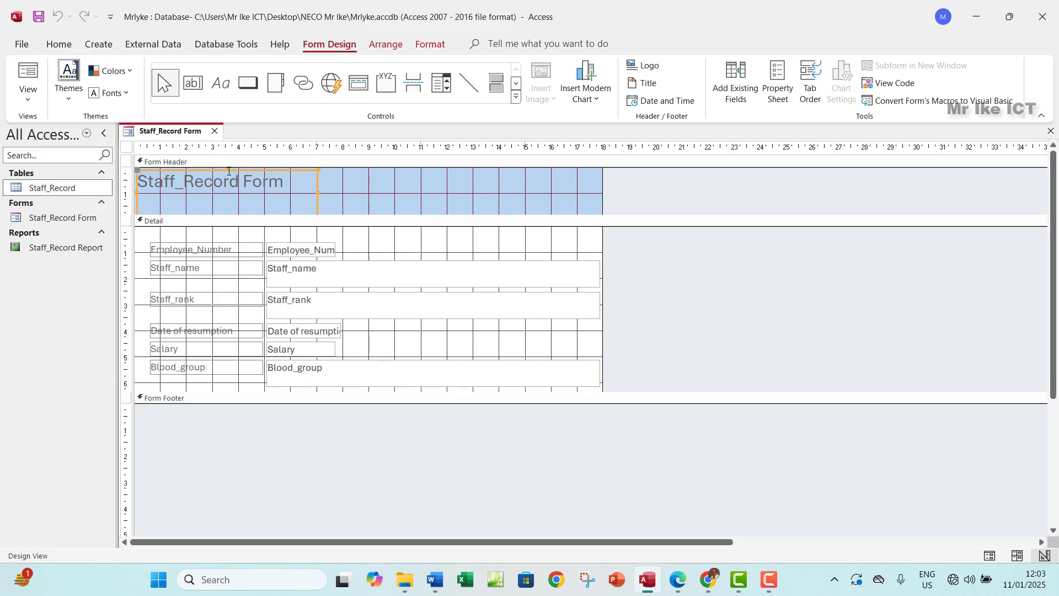
Adjust the title label and drag the Detail bar up to shorten the Form Header, staying in Design View.
{"action": "mouse_move", "coordinate": [229, 171]}
{"action": "left_mouse_down"}
{"action": "mouse_move", "coordinate": [225, 186]}
{"action": "mouse_move", "coordinate": [210, 169]}
{"action": "left_mouse_up"}
{"action": "left_click", "coordinate": [227, 196]}
{"action": "left_click", "coordinate": [228, 193]}
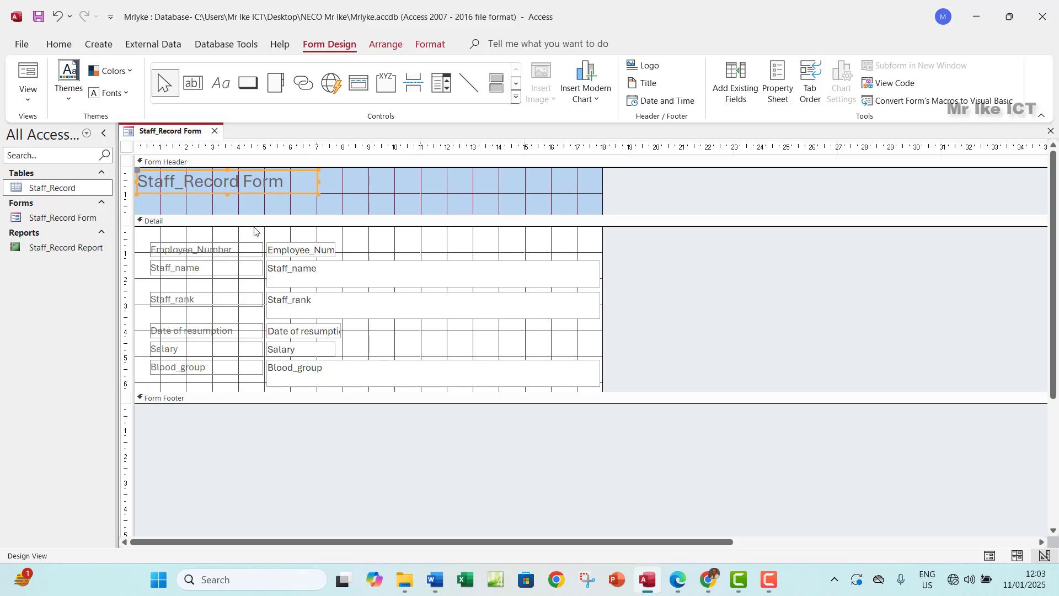
{"action": "left_click_drag", "start_coordinate": [254, 211], "coordinate": [258, 196]}
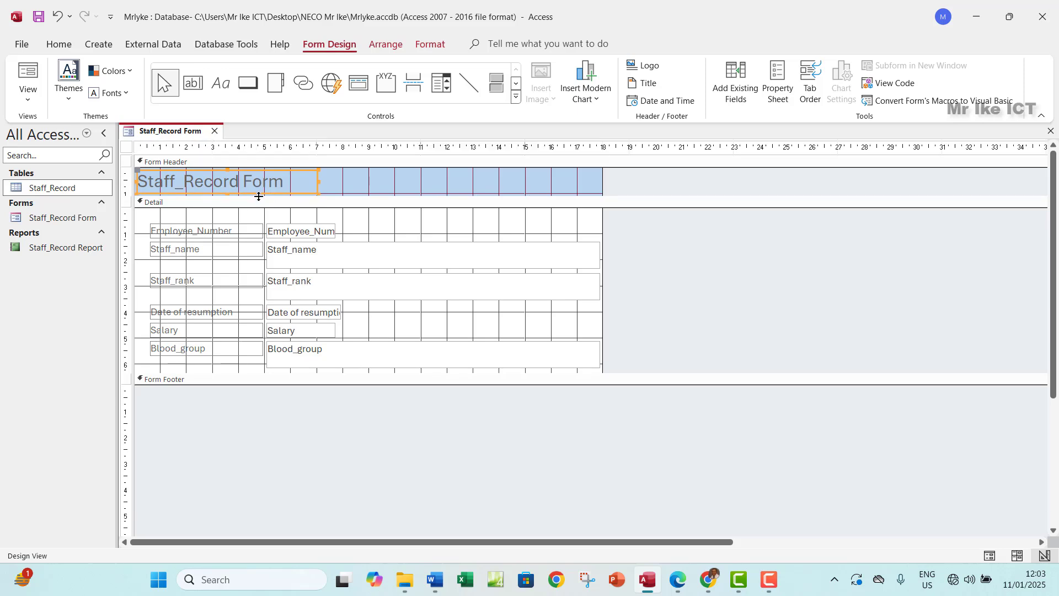
{"action": "left_click", "coordinate": [39, 98]}
{"action": "left_click", "coordinate": [70, 188]}
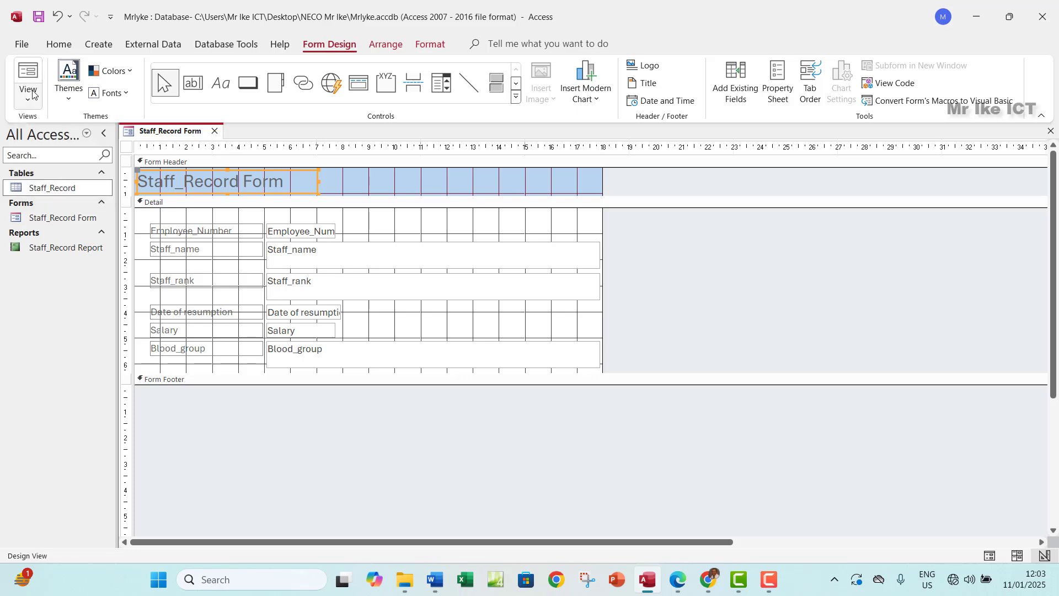
{"action": "left_click", "coordinate": [25, 43]}
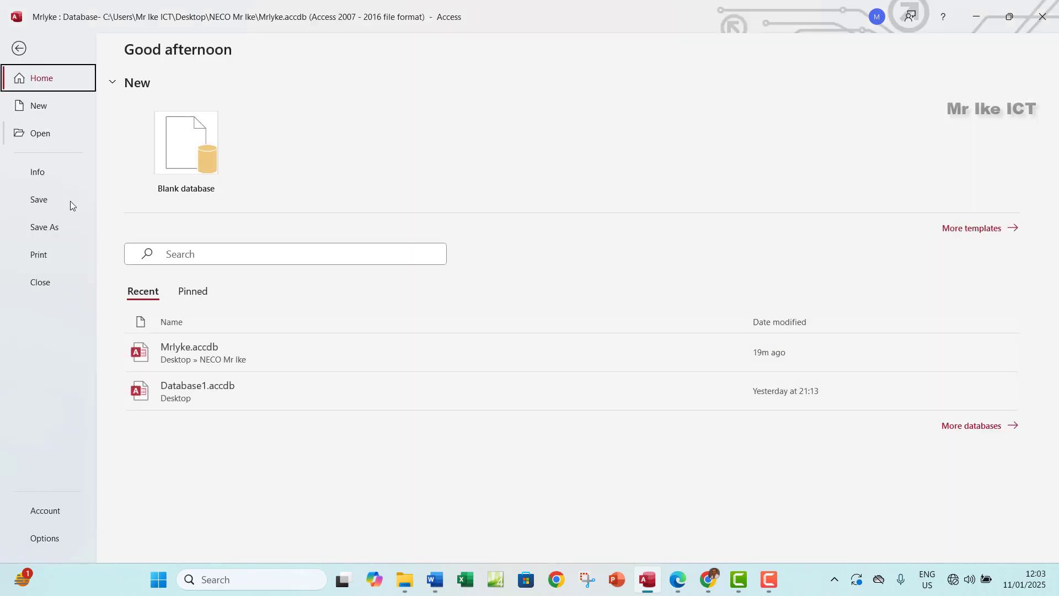
{"action": "left_click", "coordinate": [49, 256]}
{"action": "left_click", "coordinate": [187, 196]}
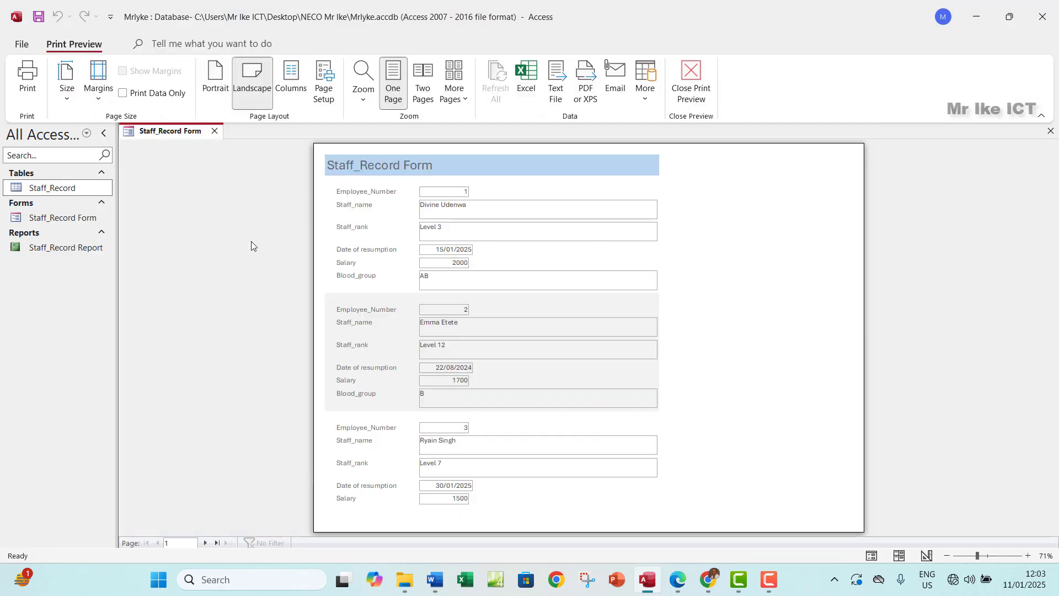
{"action": "left_click", "coordinate": [204, 543]}
{"action": "left_click", "coordinate": [204, 543]}
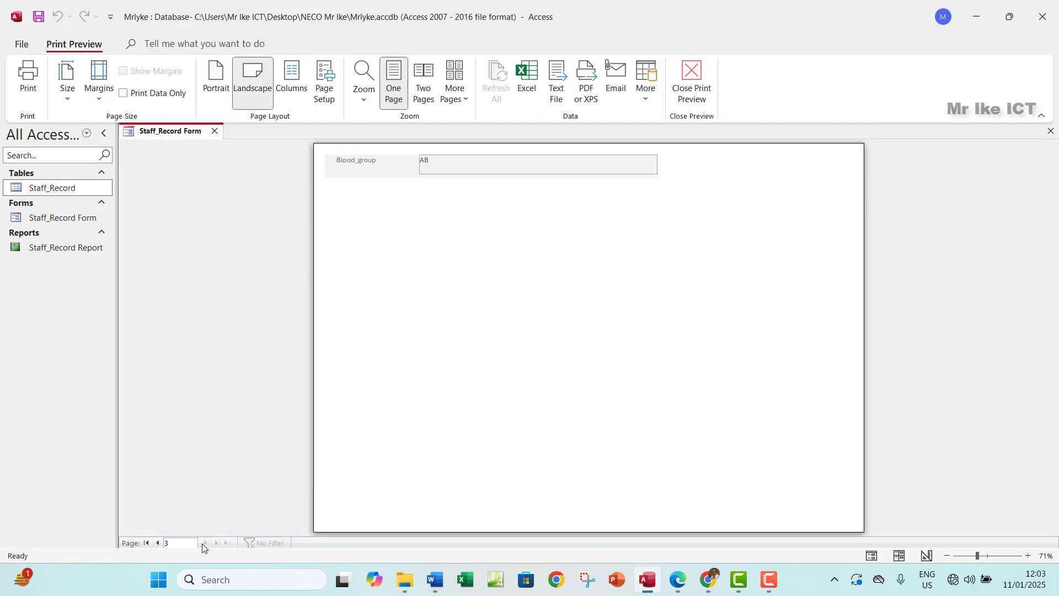
{"action": "left_click", "coordinate": [158, 543]}
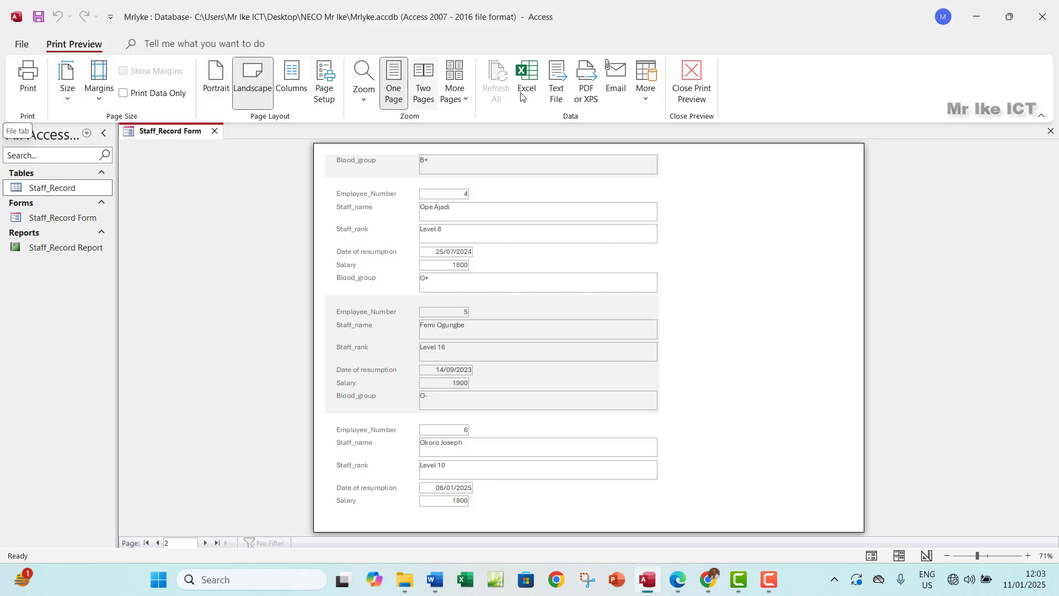
{"action": "left_click", "coordinate": [691, 82]}
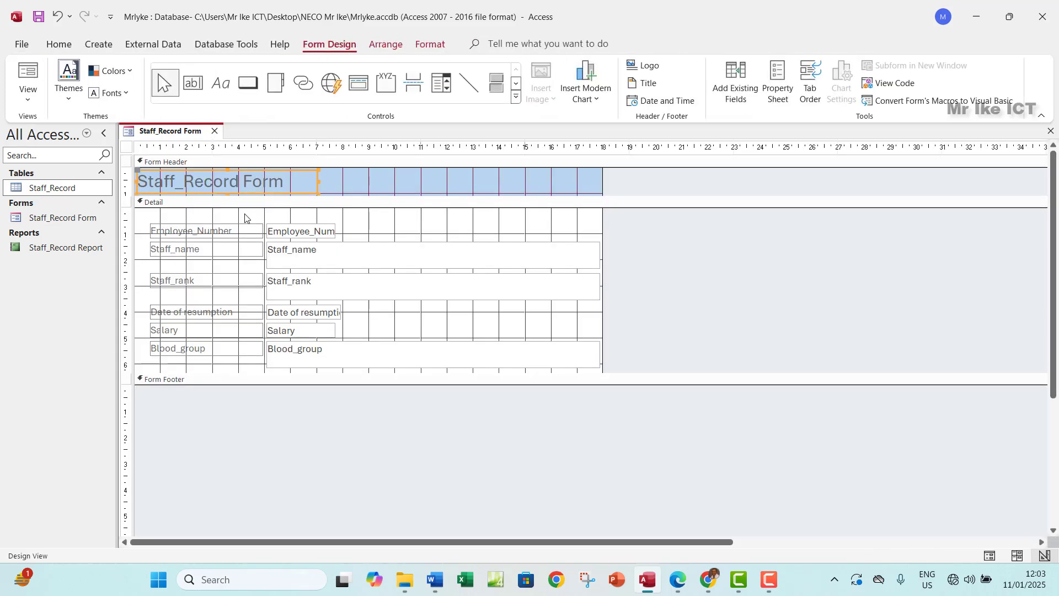
Switch the form to Layout View and try selecting the Staff_name, Staff_rank and Blood_group boxes.
{"action": "left_click", "coordinate": [27, 101]}
{"action": "left_click", "coordinate": [71, 154]}
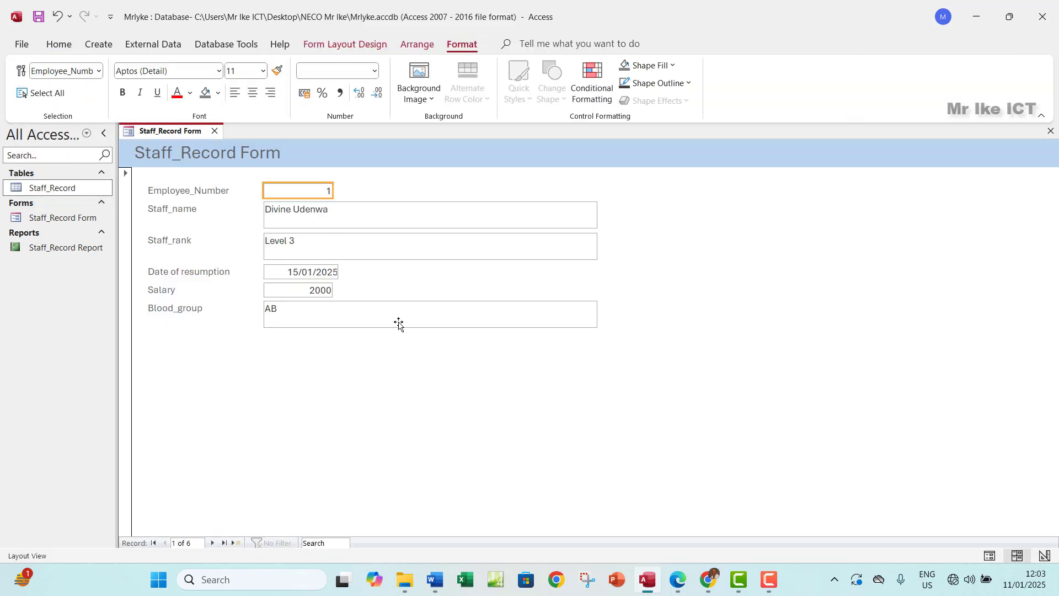
{"action": "left_click", "coordinate": [335, 229]}
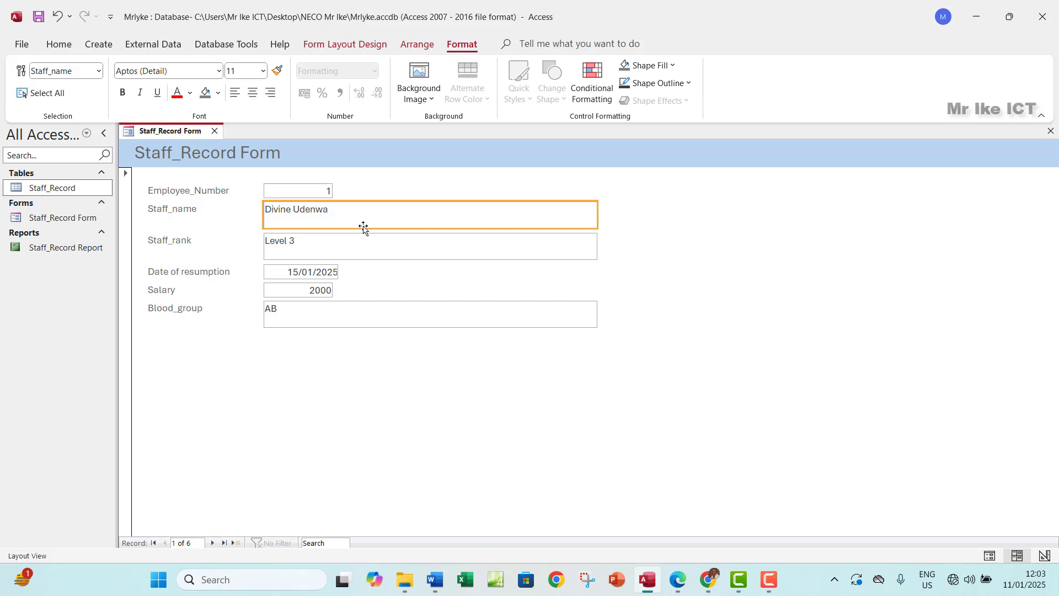
{"action": "left_click", "coordinate": [378, 256], "text": "shift"}
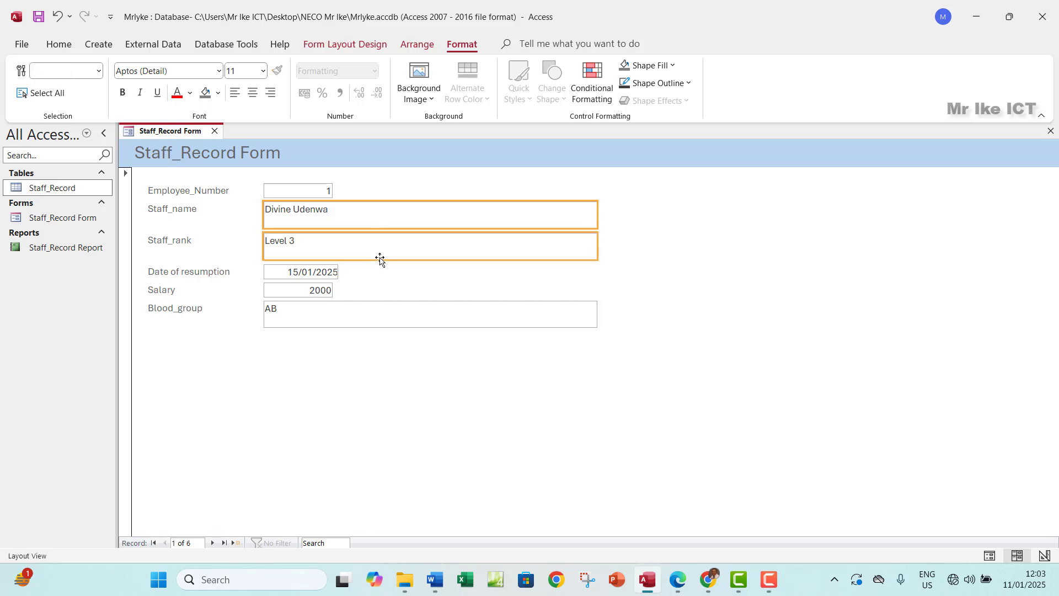
{"action": "left_click", "coordinate": [354, 332]}
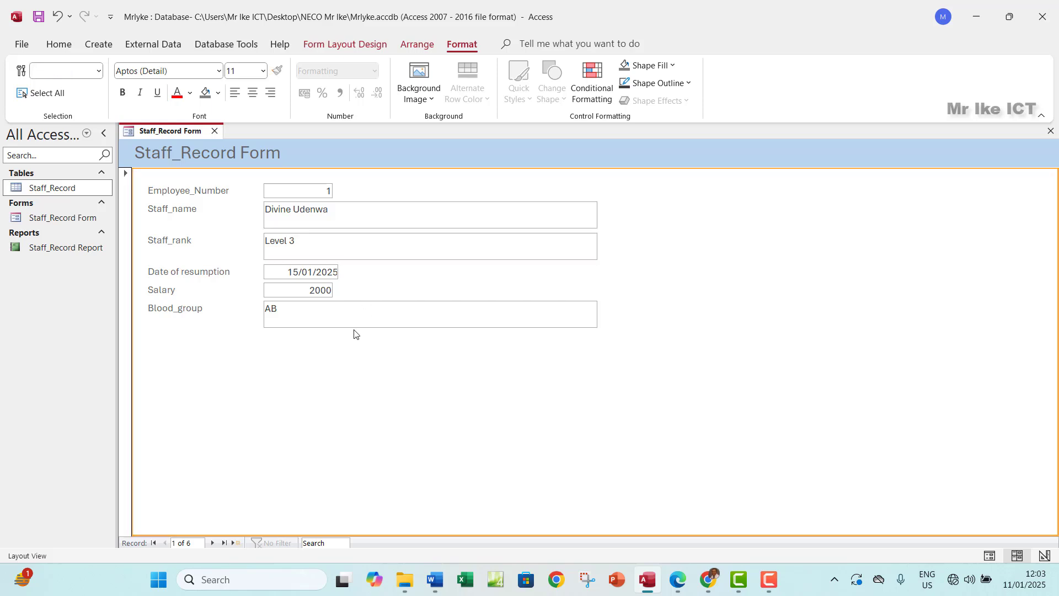
{"action": "left_click", "coordinate": [359, 227]}
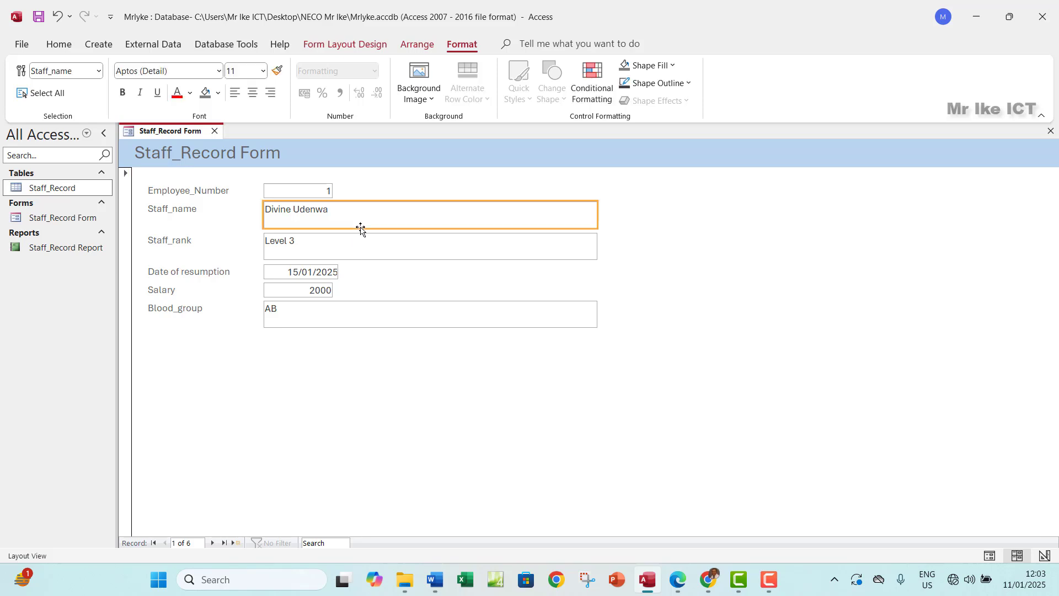
{"action": "left_click", "coordinate": [358, 262]}
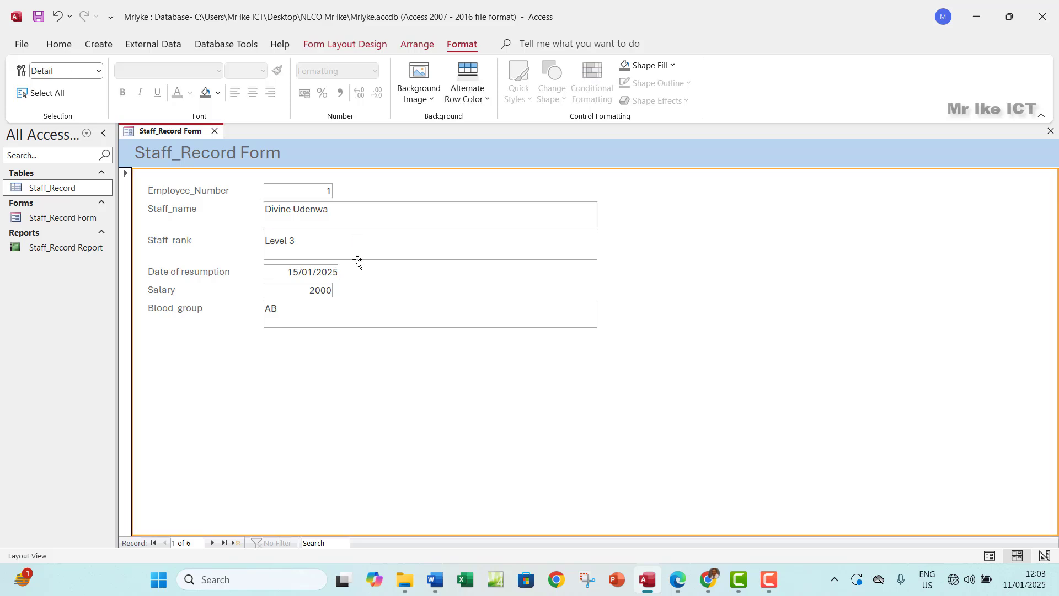
{"action": "left_click", "coordinate": [361, 225]}
{"action": "left_click", "coordinate": [361, 252], "text": "shift"}
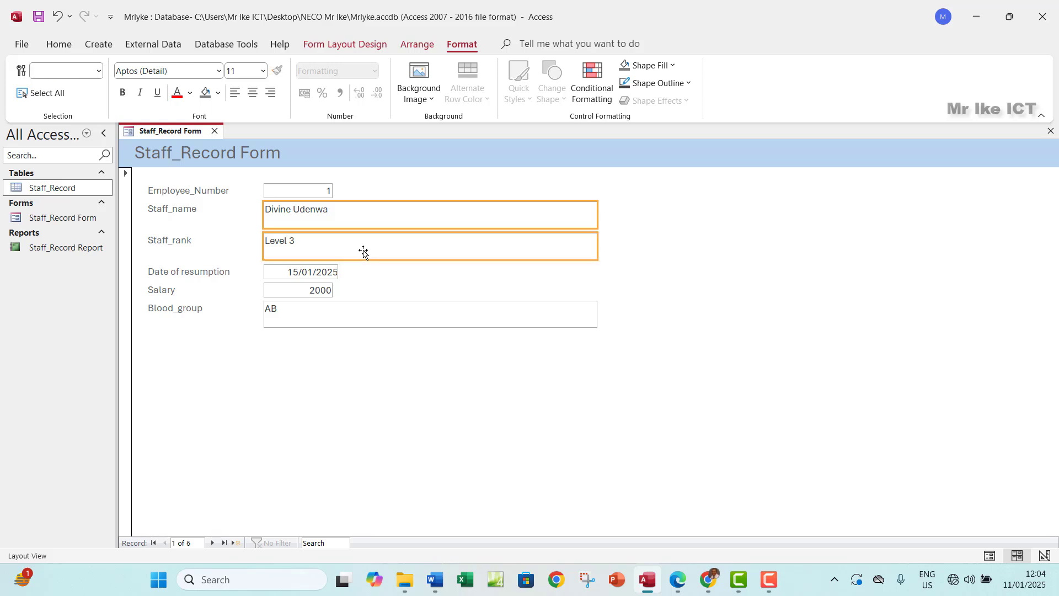
{"action": "left_click", "coordinate": [359, 311], "text": "shift"}
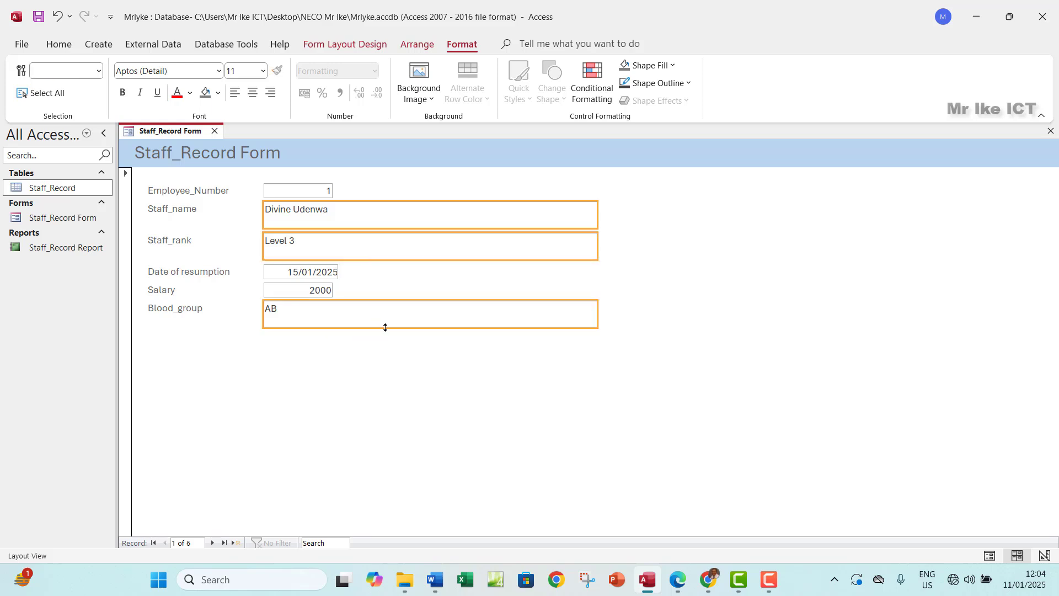
{"action": "left_click", "coordinate": [421, 190]}
Reselect the three boxes and drag their bottom edge up to a single-line height.
{"action": "left_click", "coordinate": [58, 45]}
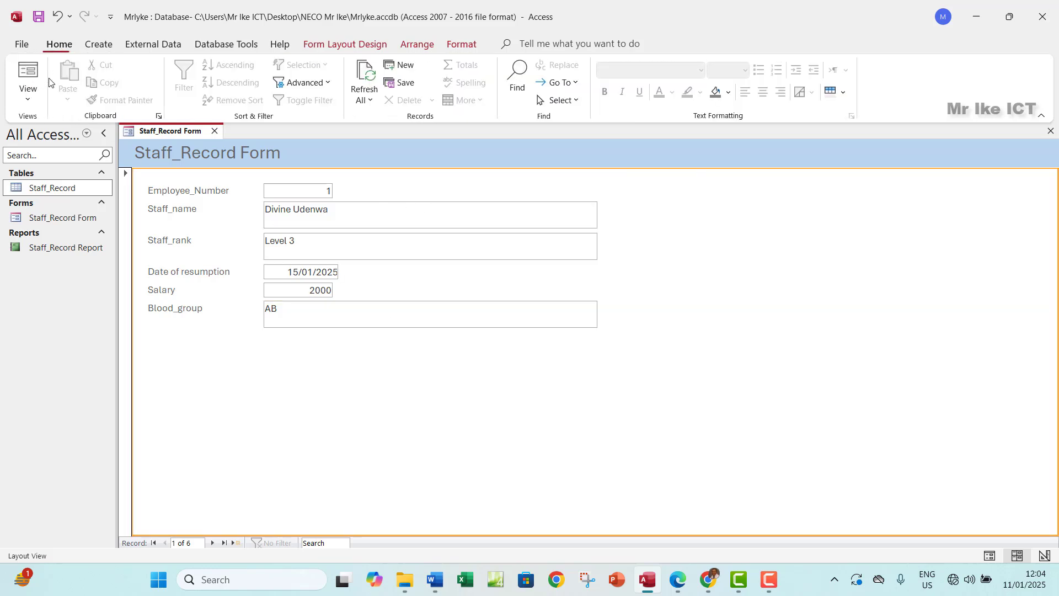
{"action": "left_click", "coordinate": [28, 91]}
{"action": "left_click", "coordinate": [82, 157]}
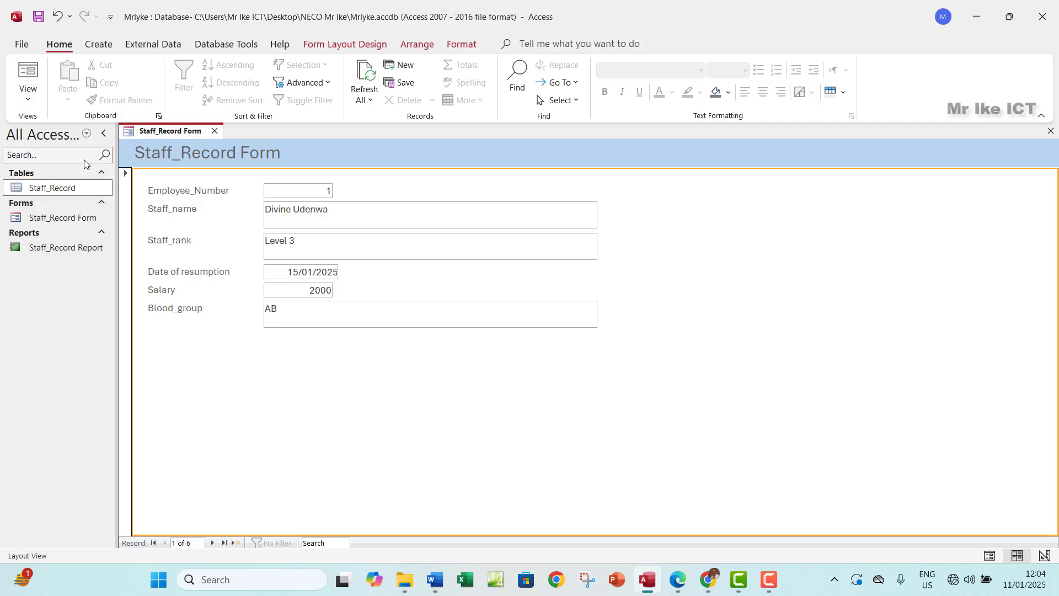
{"action": "left_click", "coordinate": [348, 226]}
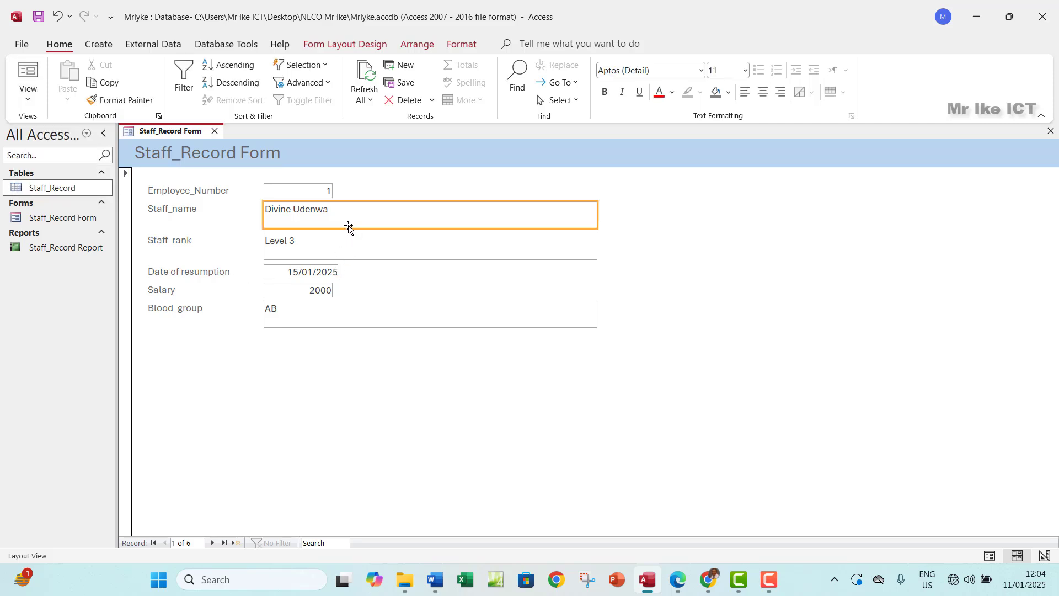
{"action": "left_click", "coordinate": [385, 255], "text": "shift"}
{"action": "left_click", "coordinate": [380, 321], "text": "shift"}
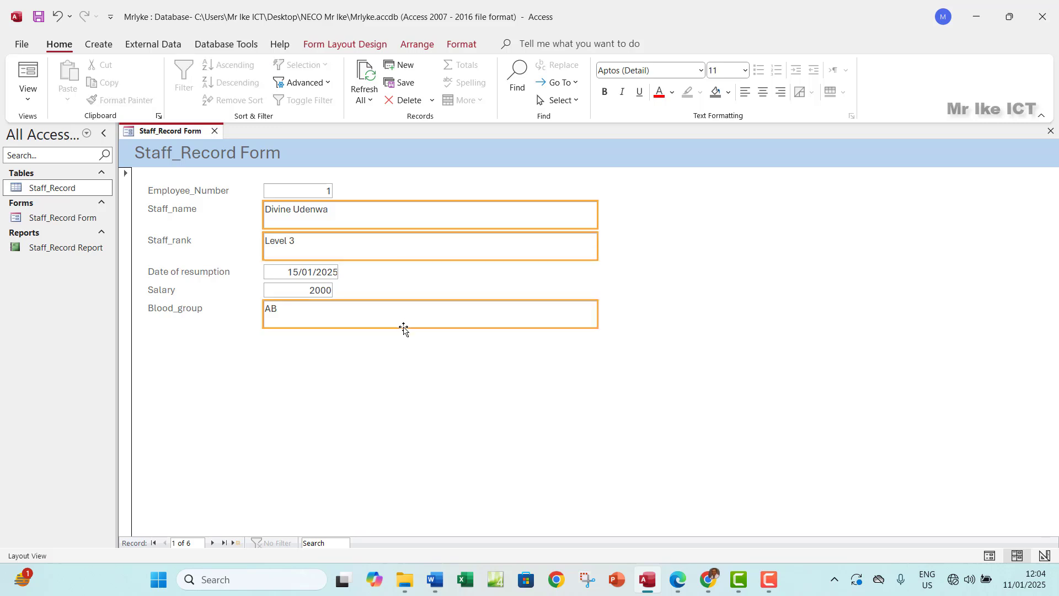
{"action": "left_click_drag", "start_coordinate": [403, 327], "coordinate": [403, 317]}
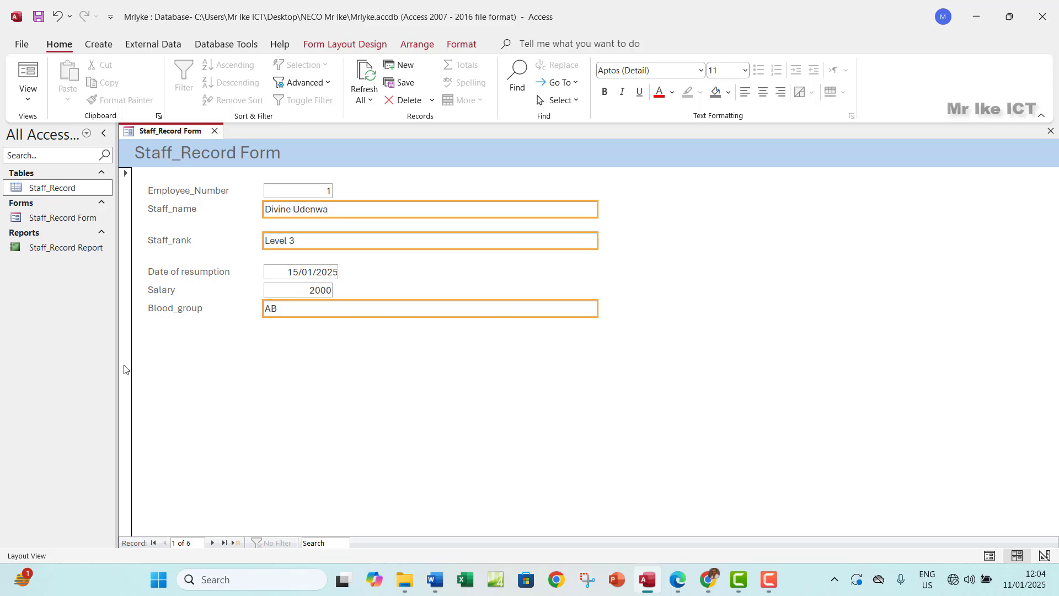
{"action": "left_click", "coordinate": [24, 90]}
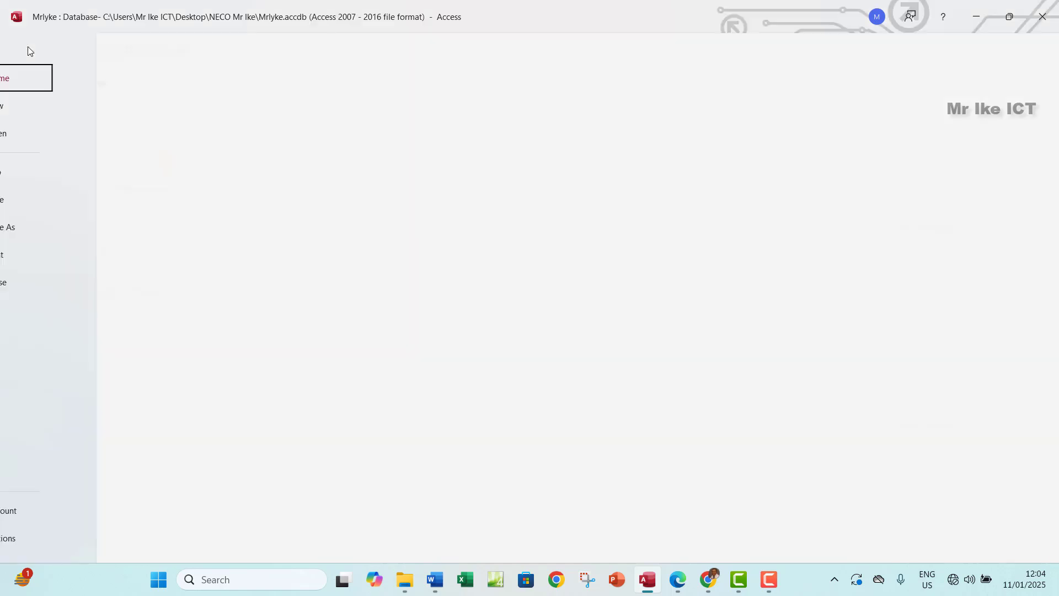
Print-preview both pages of the Staff_Record Form, close the preview, and save the form.
{"action": "left_click", "coordinate": [23, 45]}
{"action": "left_click", "coordinate": [42, 253]}
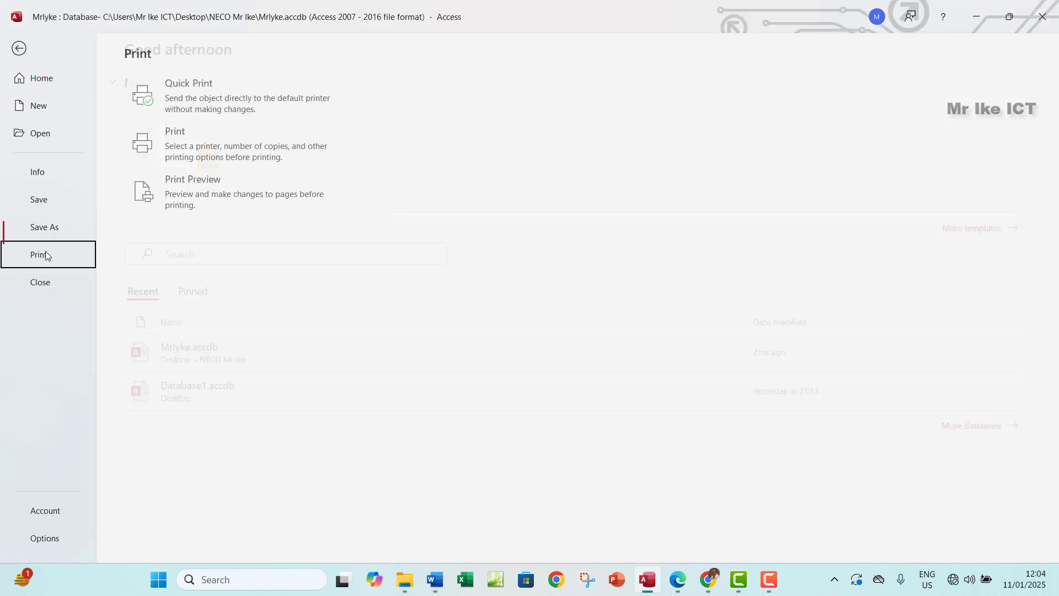
{"action": "left_click", "coordinate": [188, 195]}
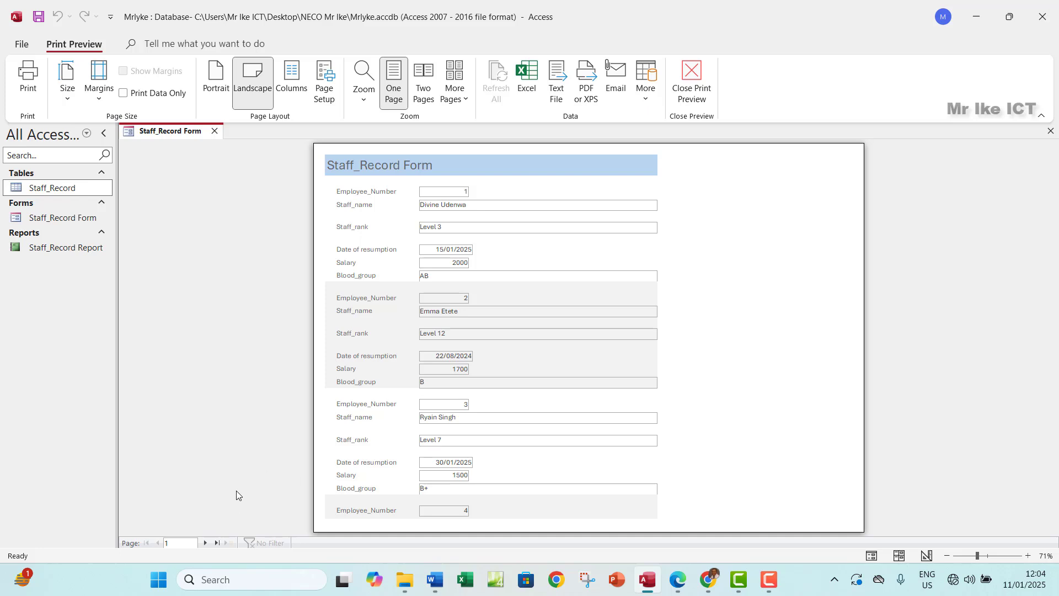
{"action": "left_click", "coordinate": [204, 542]}
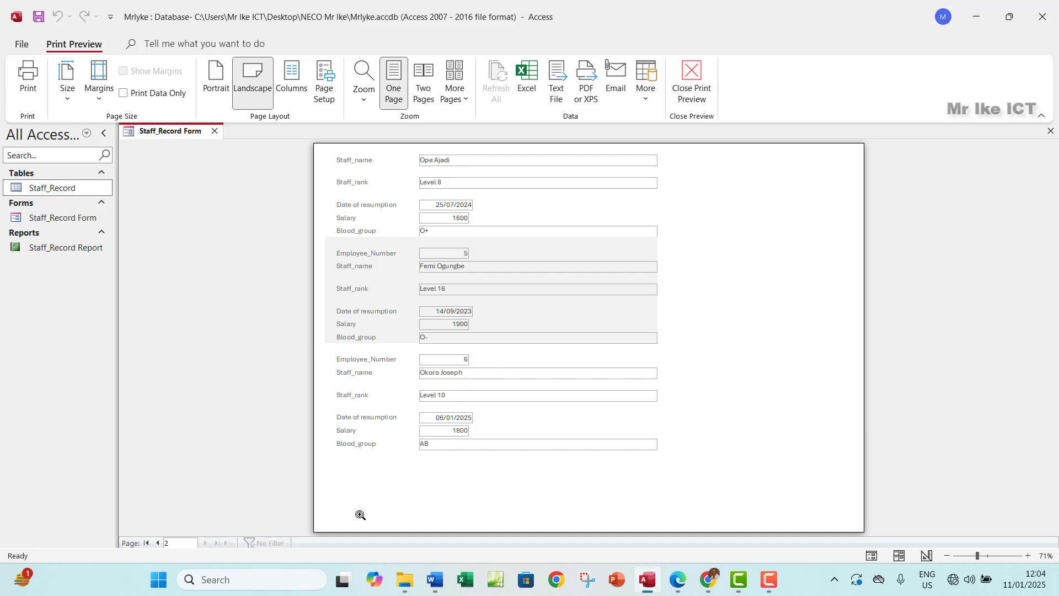
{"action": "left_click", "coordinate": [158, 543]}
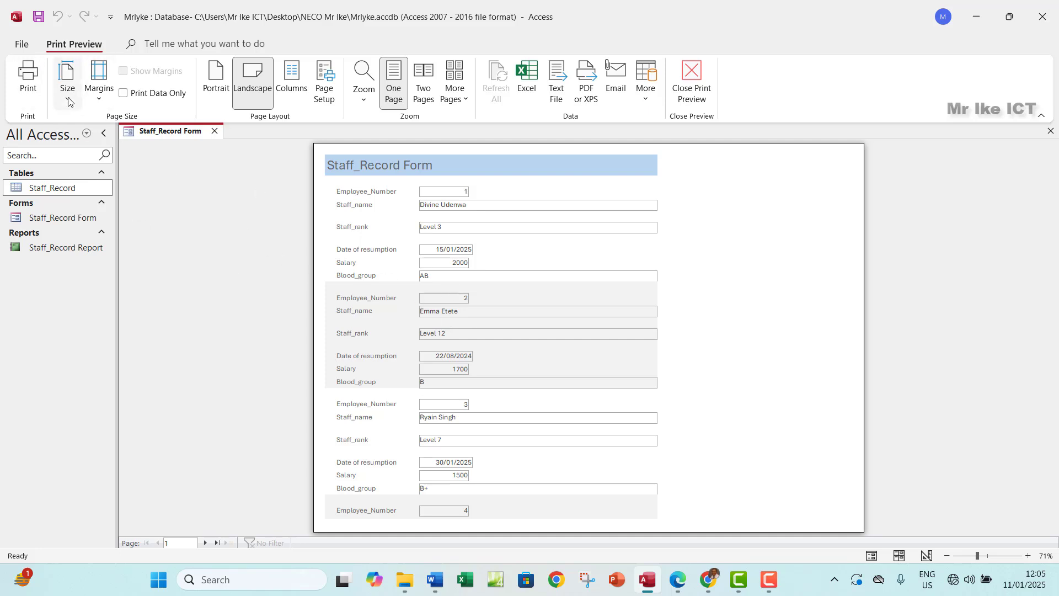
{"action": "left_click", "coordinate": [689, 102]}
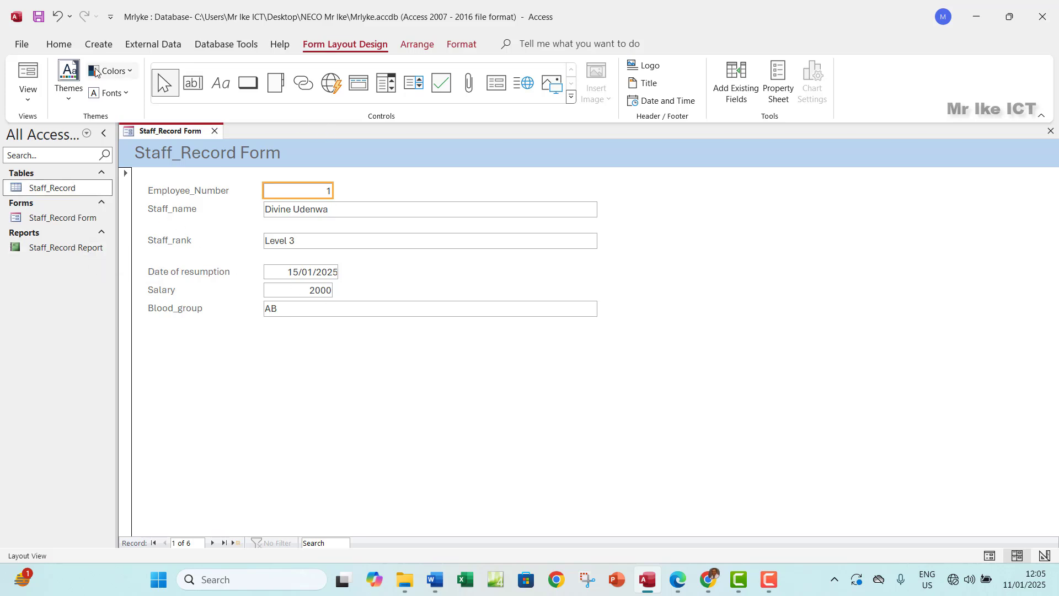
{"action": "left_click", "coordinate": [38, 17]}
Close the Staff_Record Form and glance at the NECO exam PDF before returning to Access.
{"action": "left_click", "coordinate": [1051, 132]}
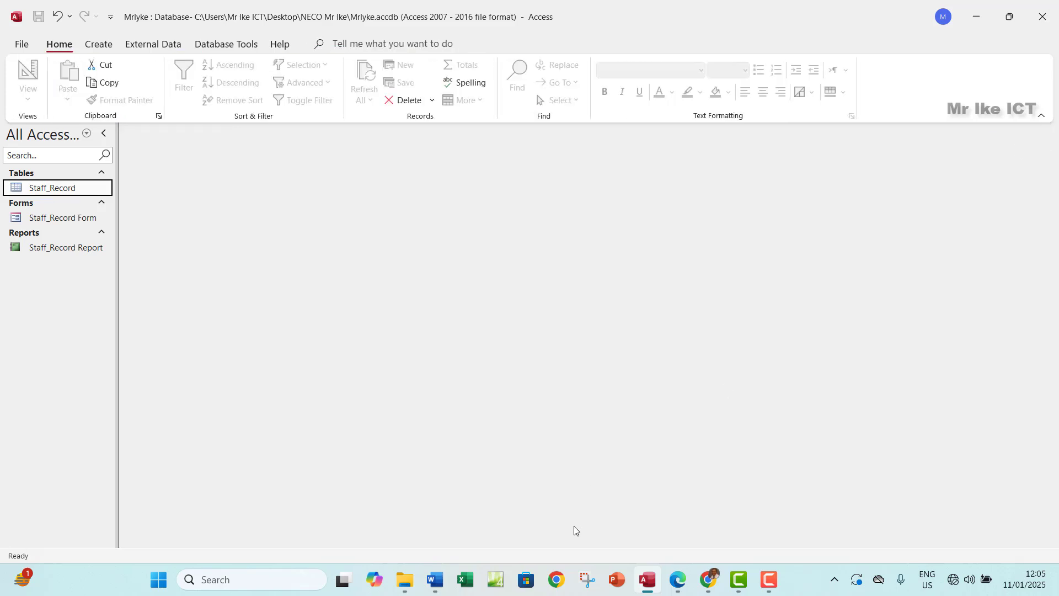
{"action": "left_click", "coordinate": [677, 580]}
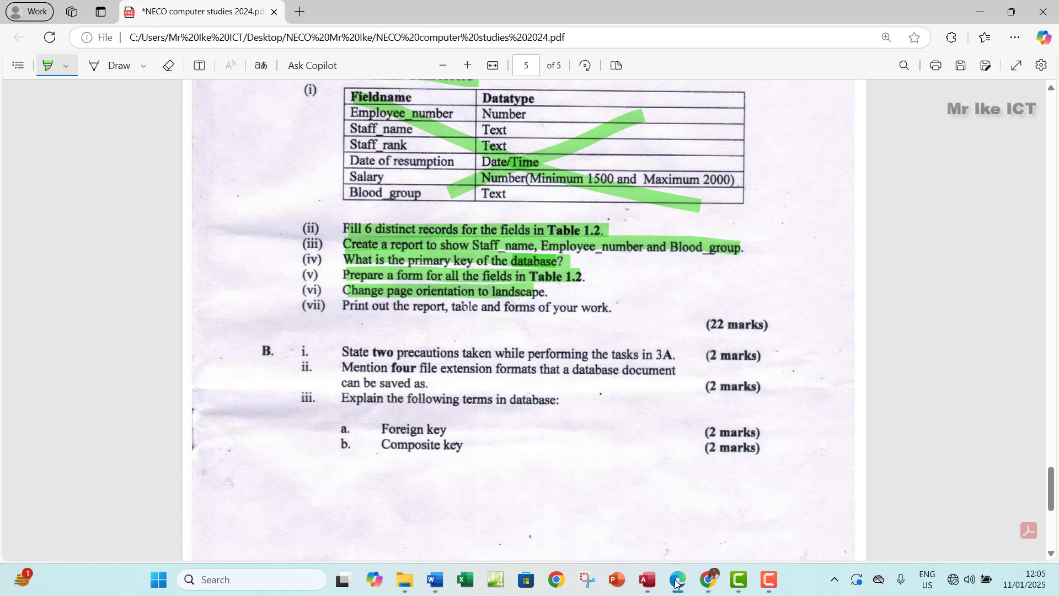
{"action": "left_click", "coordinate": [677, 582]}
Open the Staff_Record Report in Print Preview, check the page, then close the preview.
{"action": "double_click", "coordinate": [57, 248]}
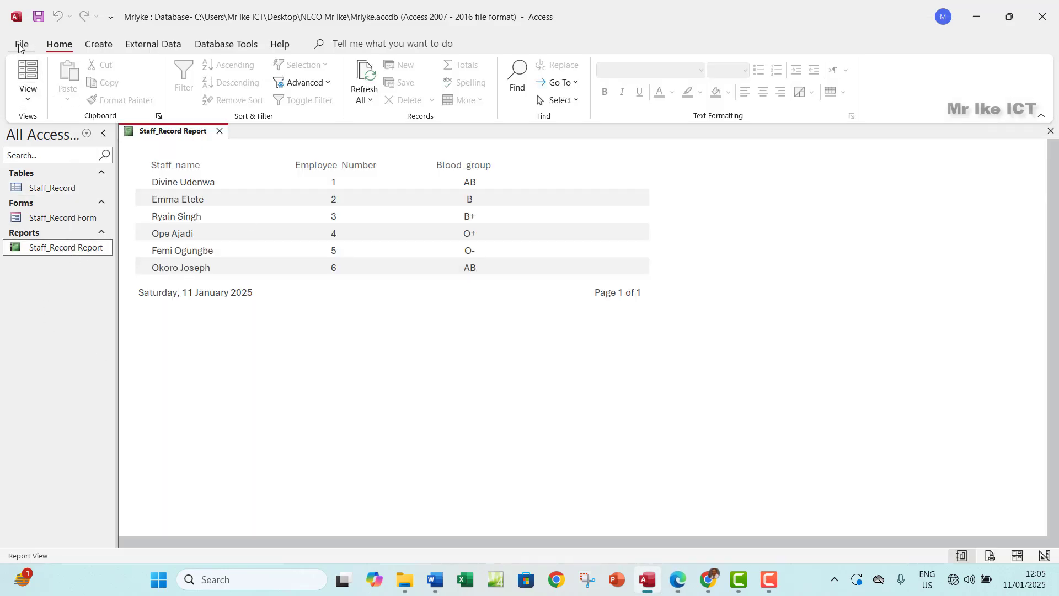
{"action": "left_click", "coordinate": [21, 44]}
{"action": "left_click", "coordinate": [43, 260]}
{"action": "left_click", "coordinate": [276, 190]}
{"action": "scroll", "coordinate": [374, 341], "scroll_direction": "down", "scroll_amount": 2}
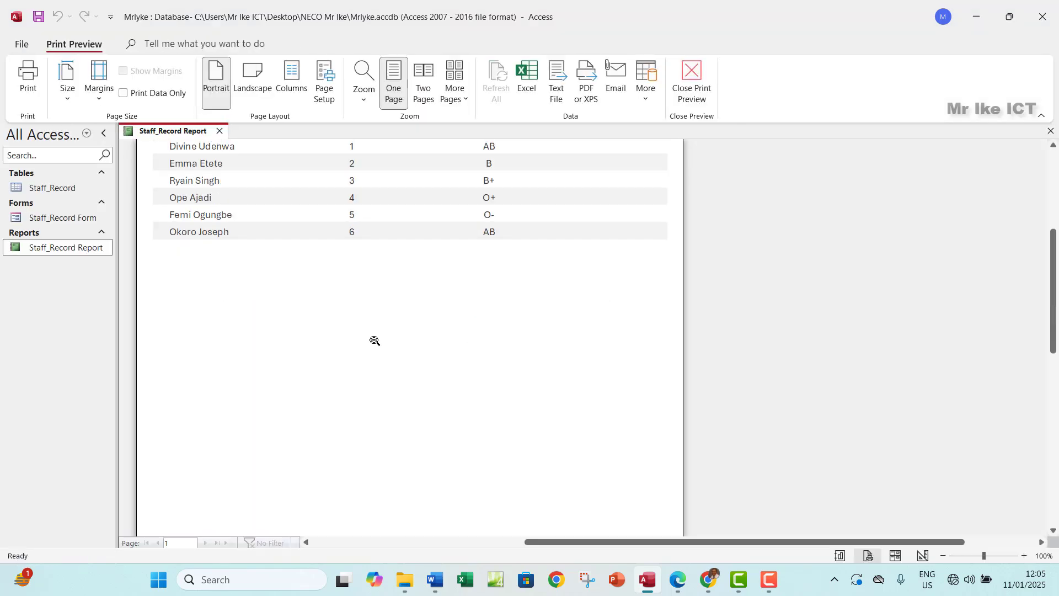
{"action": "scroll", "coordinate": [374, 341], "scroll_direction": "up", "scroll_amount": 2}
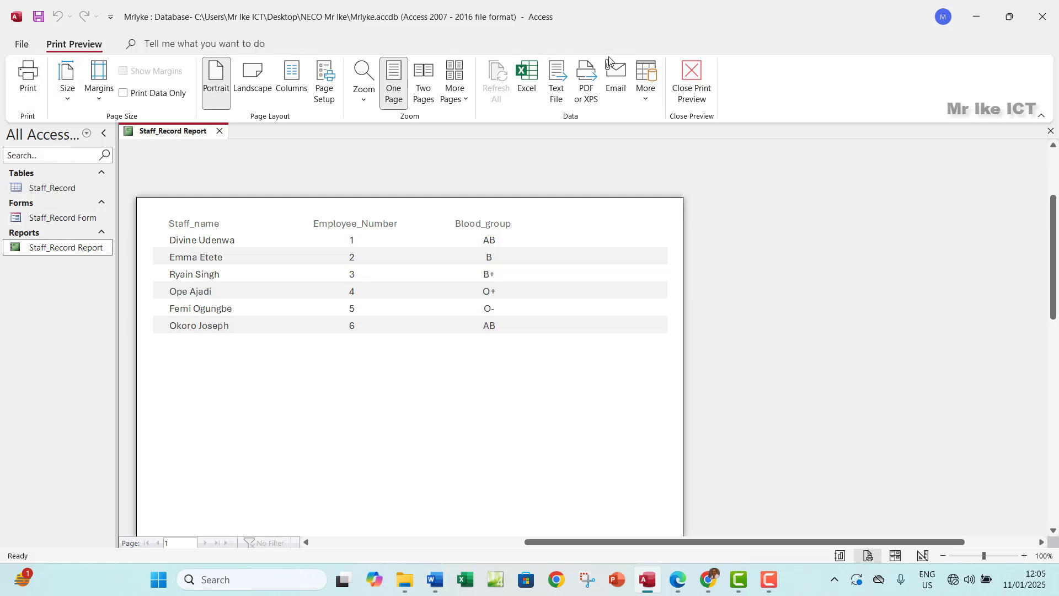
{"action": "left_click", "coordinate": [693, 77]}
Open the Staff_Record table in Print Preview and switch its pages to Landscape orientation.
{"action": "double_click", "coordinate": [56, 188]}
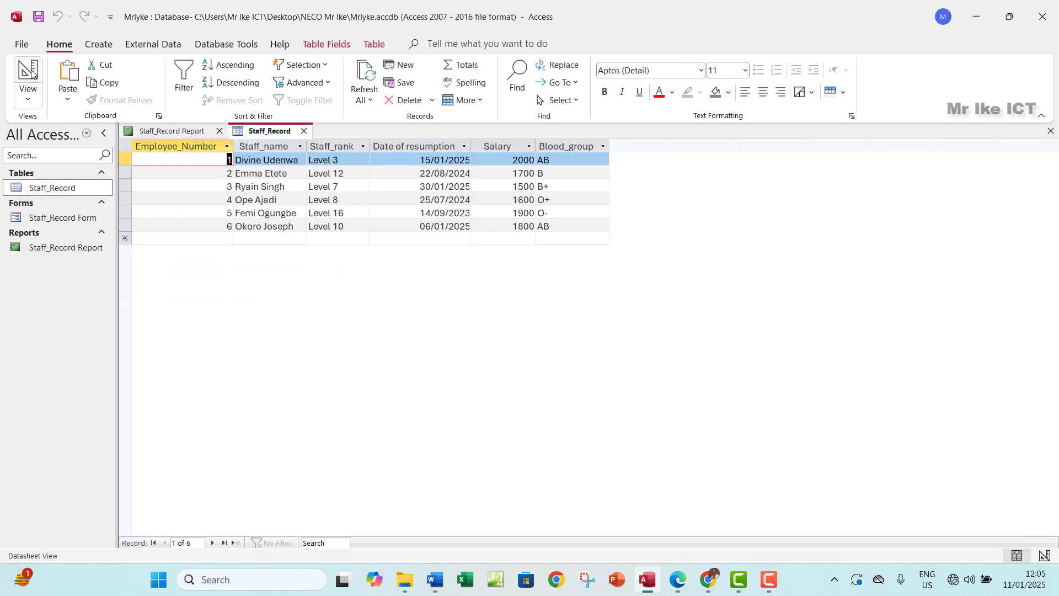
{"action": "left_click", "coordinate": [21, 46]}
{"action": "left_click", "coordinate": [48, 255]}
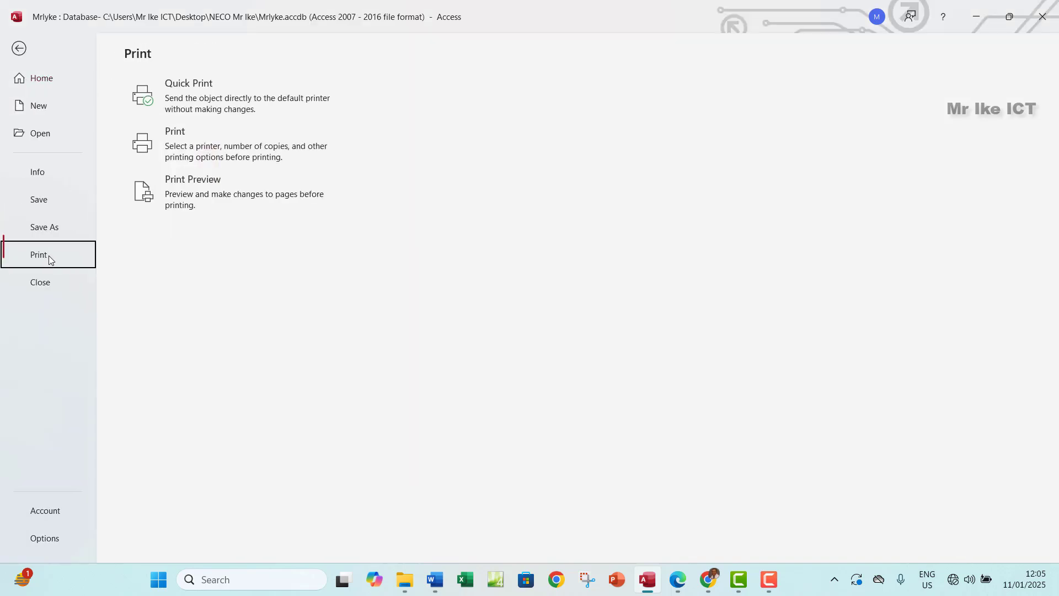
{"action": "left_click", "coordinate": [177, 190]}
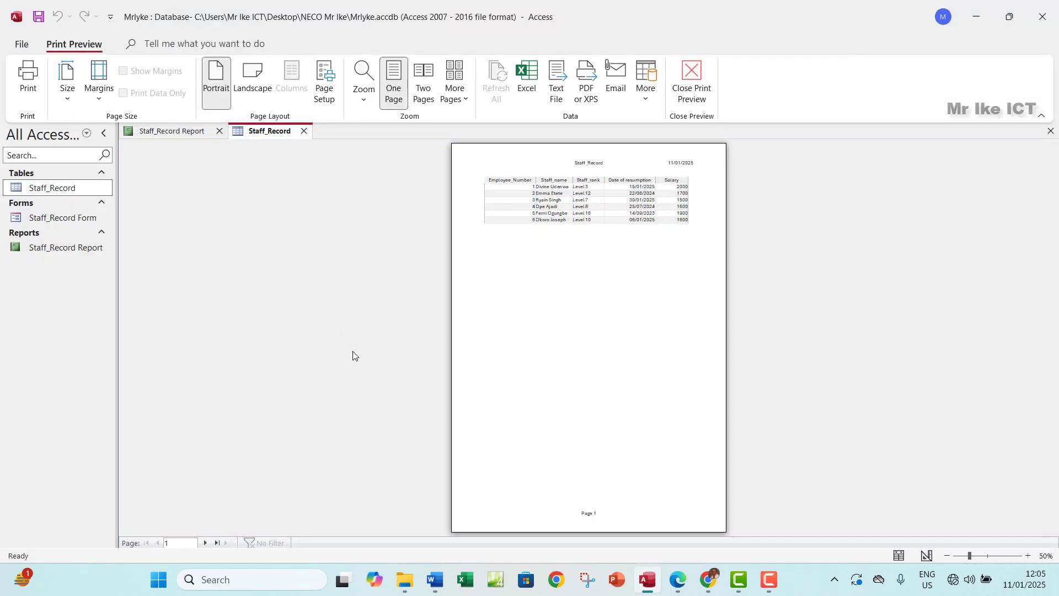
{"action": "left_click", "coordinate": [203, 543]}
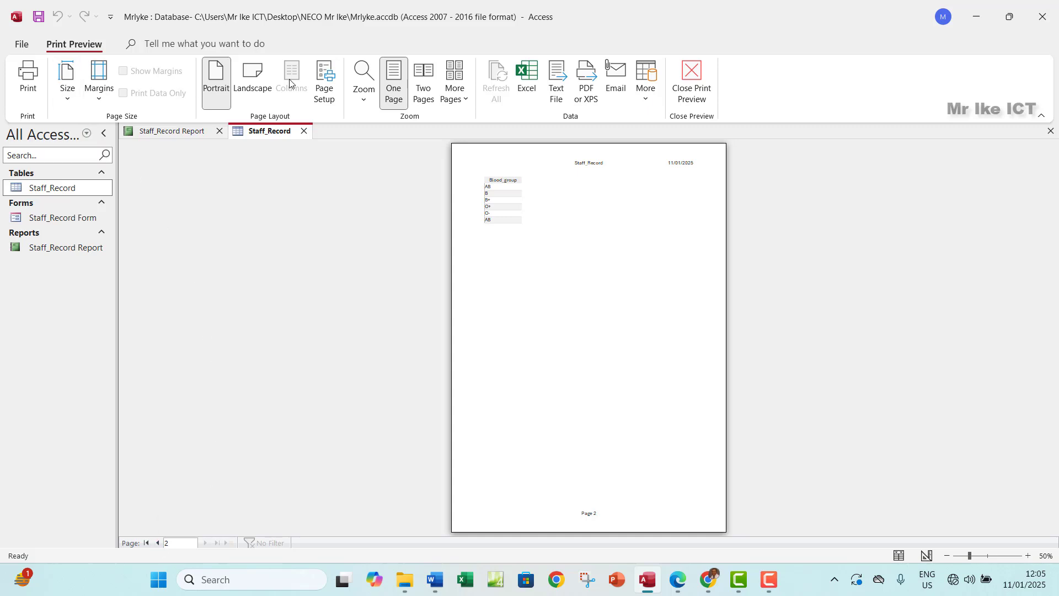
{"action": "left_click", "coordinate": [252, 83]}
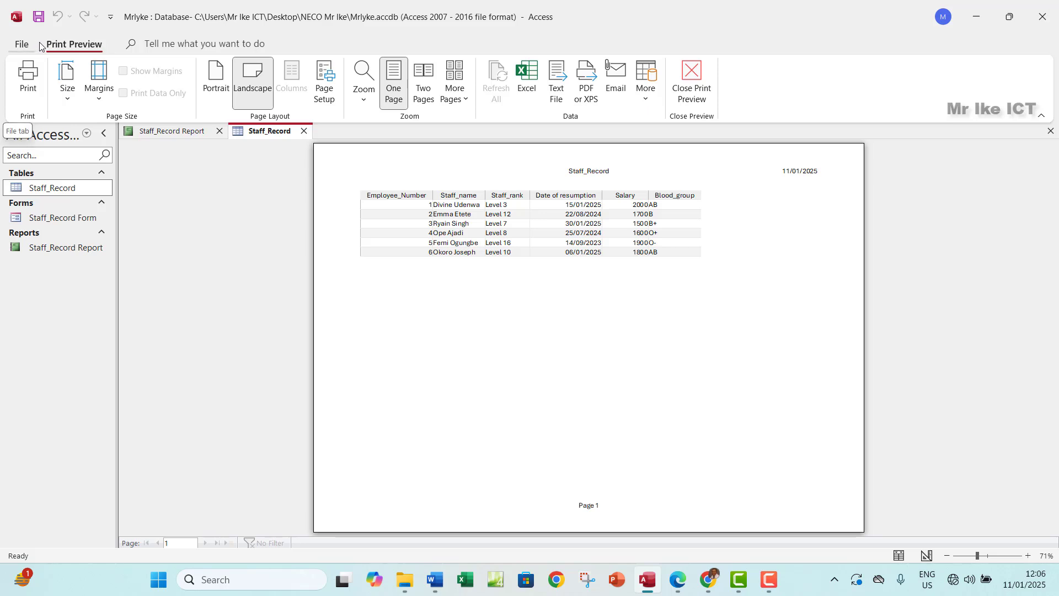
{"action": "left_click", "coordinate": [687, 84]}
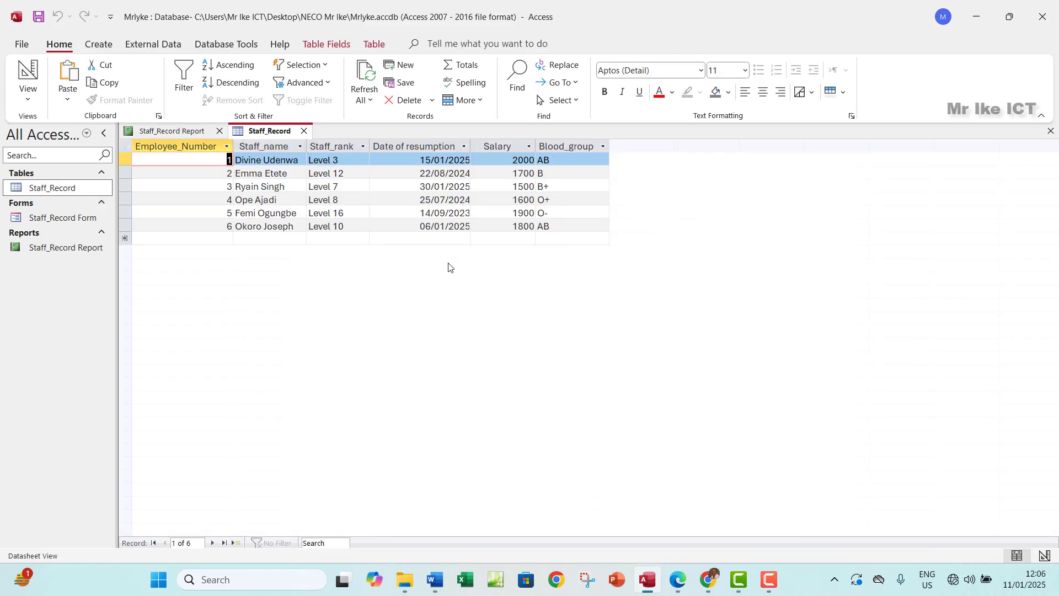
Type the candidate's full name into a new Staff_rank cell and autofit that column.
{"action": "left_click", "coordinate": [328, 238]}
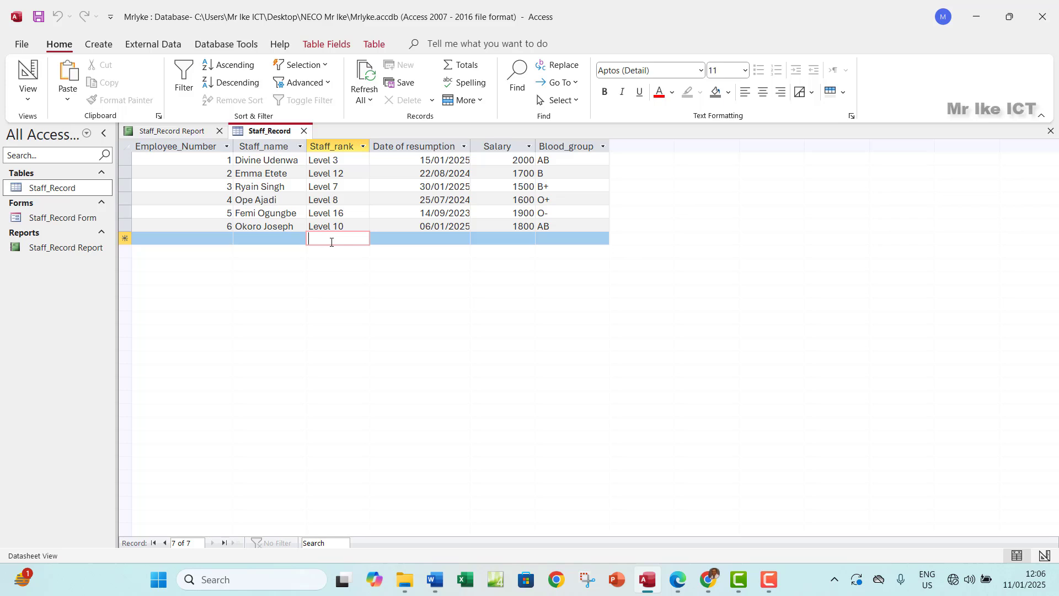
{"action": "type", "text": "Ike"}
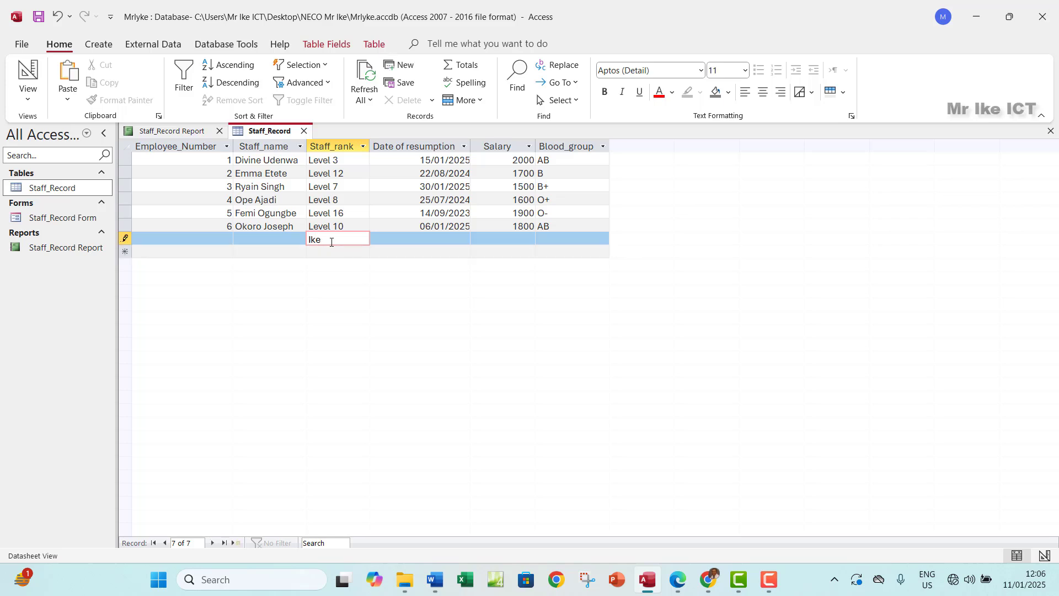
{"action": "type", "text": "chukwu "}
{"action": "type", "text": "ano"}
{"action": "type", "text": "lefo"}
{"action": "double_click", "coordinate": [374, 145]}
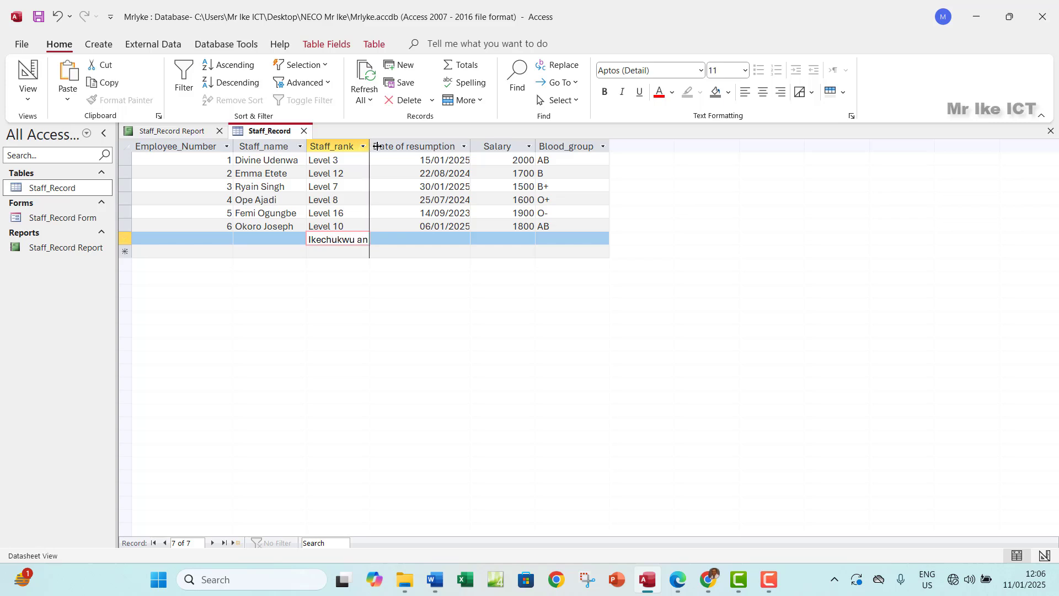
Enter the candidate's registration number in the Staff_rank cell of the next new row.
{"action": "left_click", "coordinate": [334, 254]}
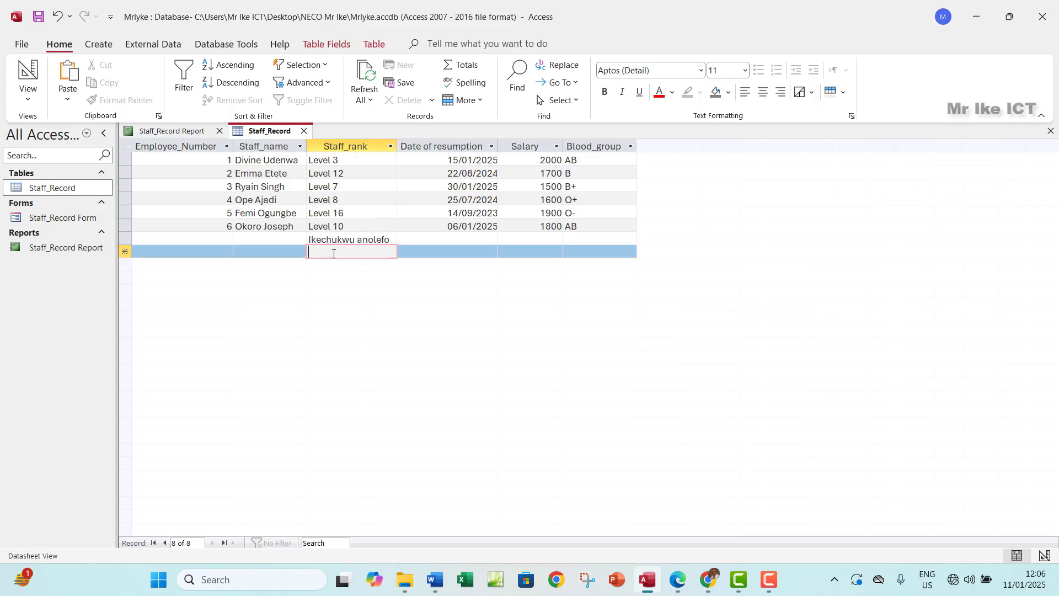
{"action": "type", "text": "123456678"}
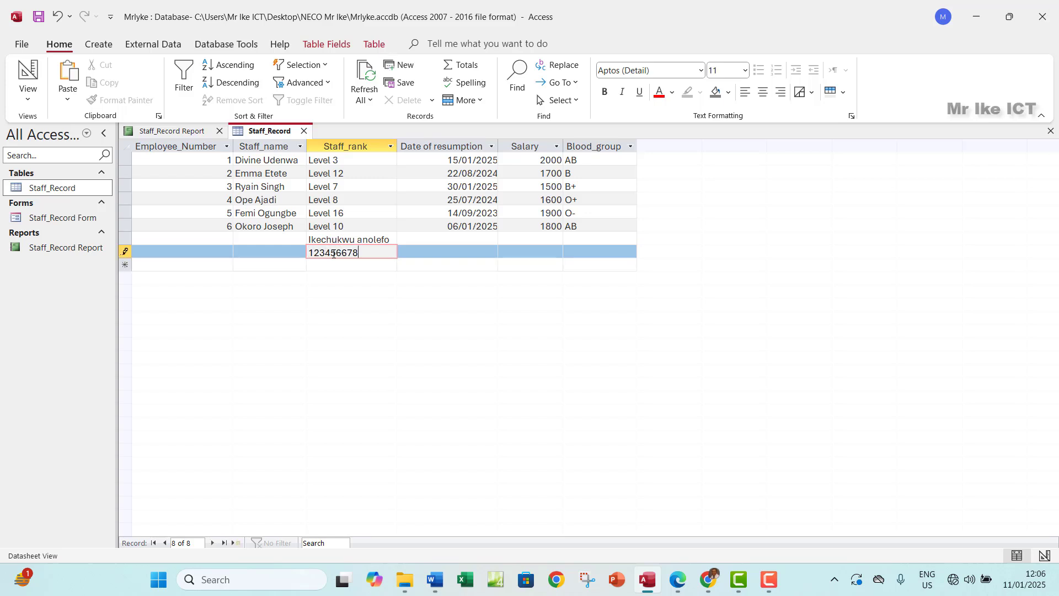
{"action": "type", "text": "ng"}
{"action": "left_click", "coordinate": [678, 591]}
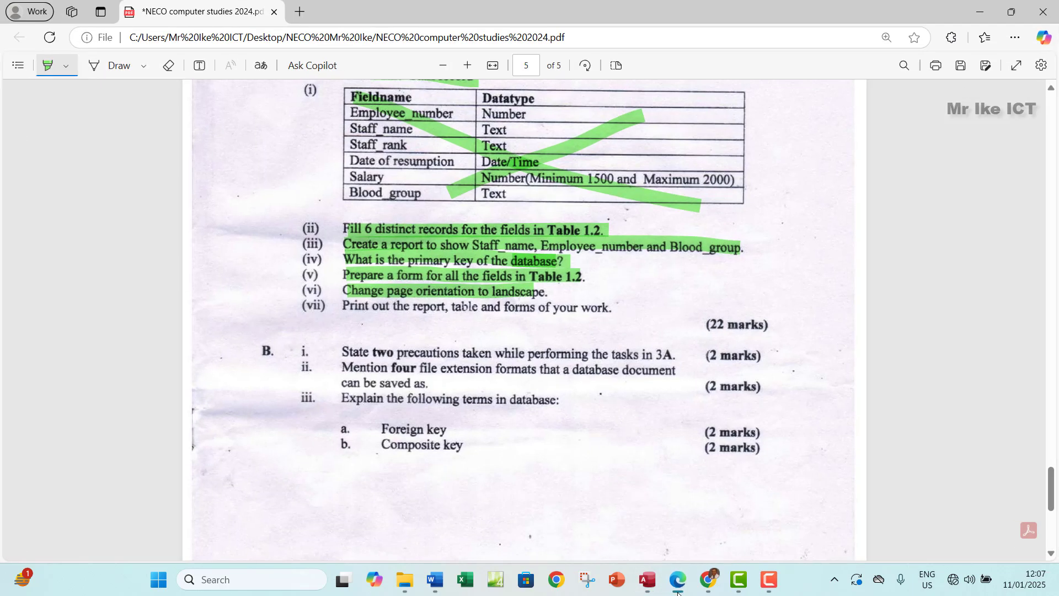
{"action": "left_click", "coordinate": [678, 591]}
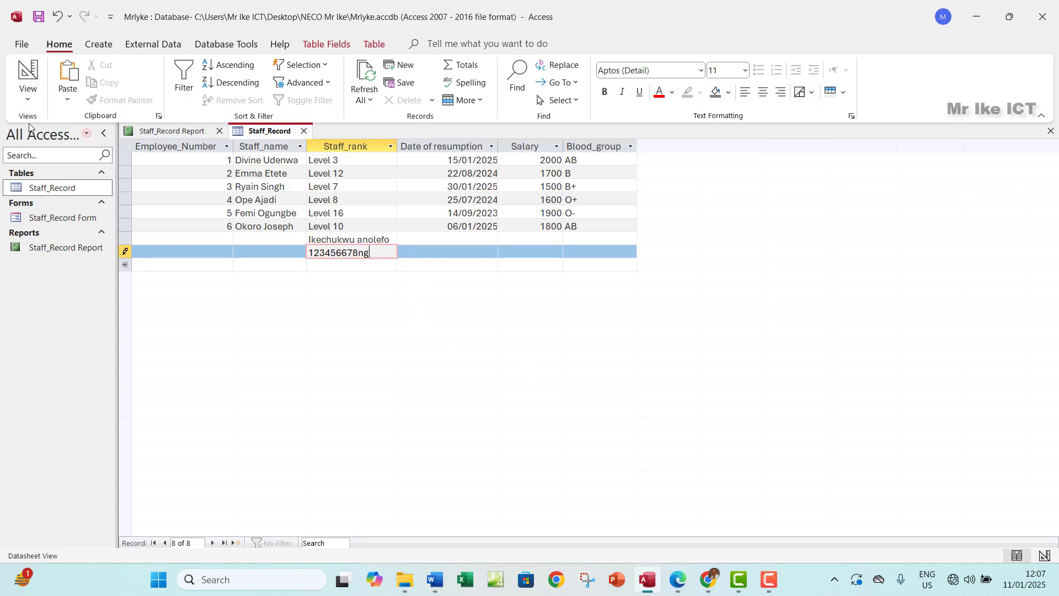
Preview the landscape Staff_Record table printout and zoom in on the page.
{"action": "left_click", "coordinate": [24, 49]}
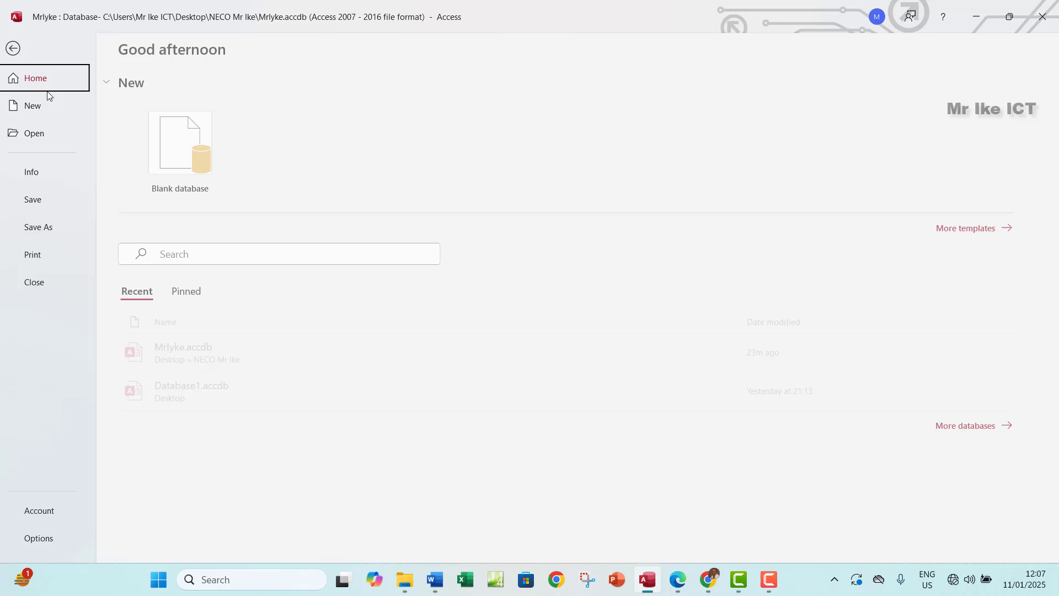
{"action": "left_click", "coordinate": [44, 254]}
{"action": "left_click", "coordinate": [182, 203]}
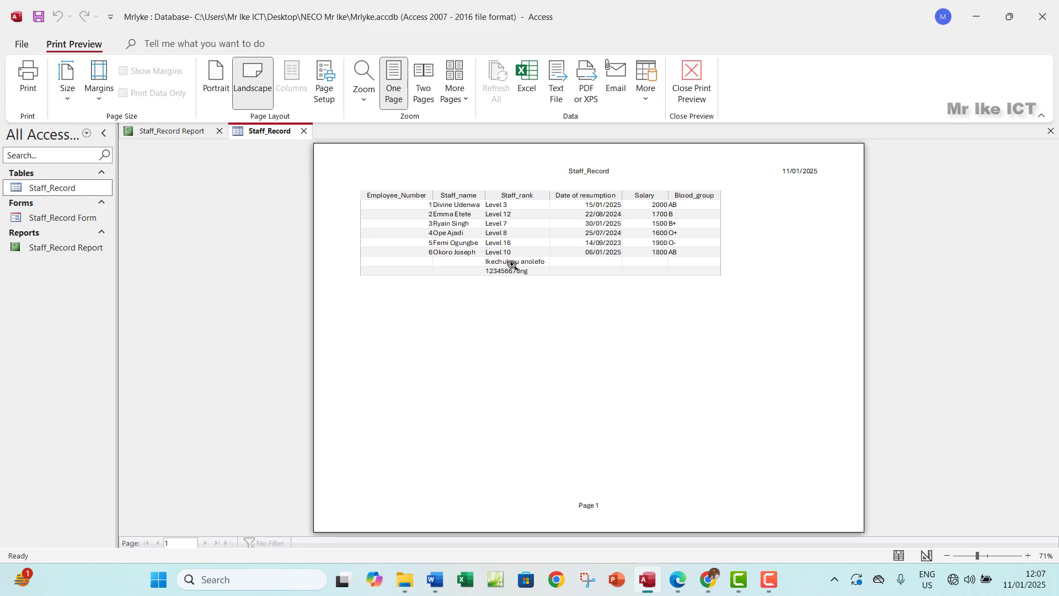
{"action": "left_click", "coordinate": [517, 267]}
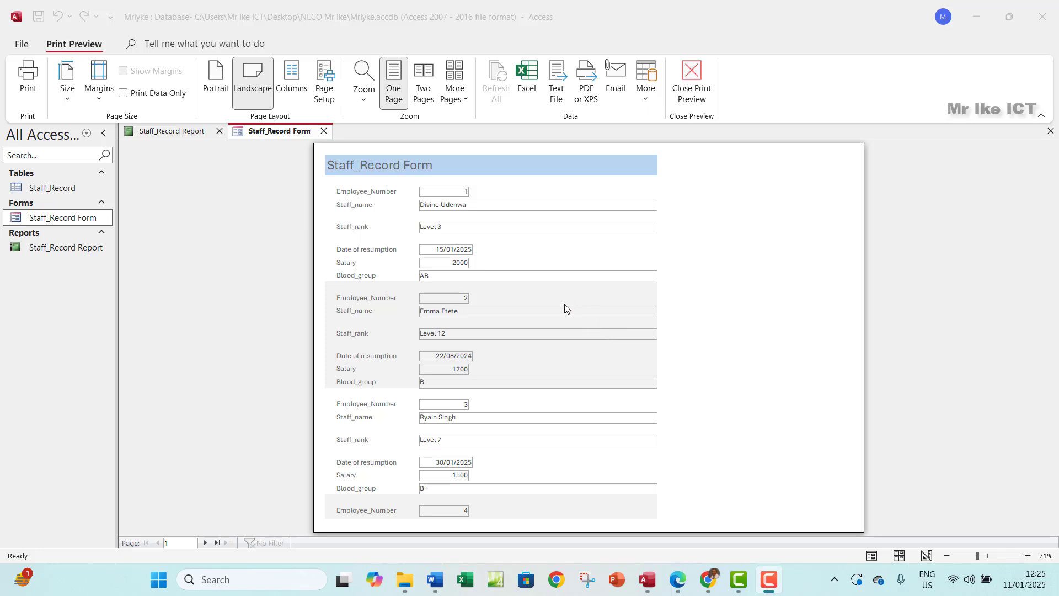
Page through the form's print preview to page 2 and back, then close the preview.
{"action": "left_click", "coordinate": [203, 543]}
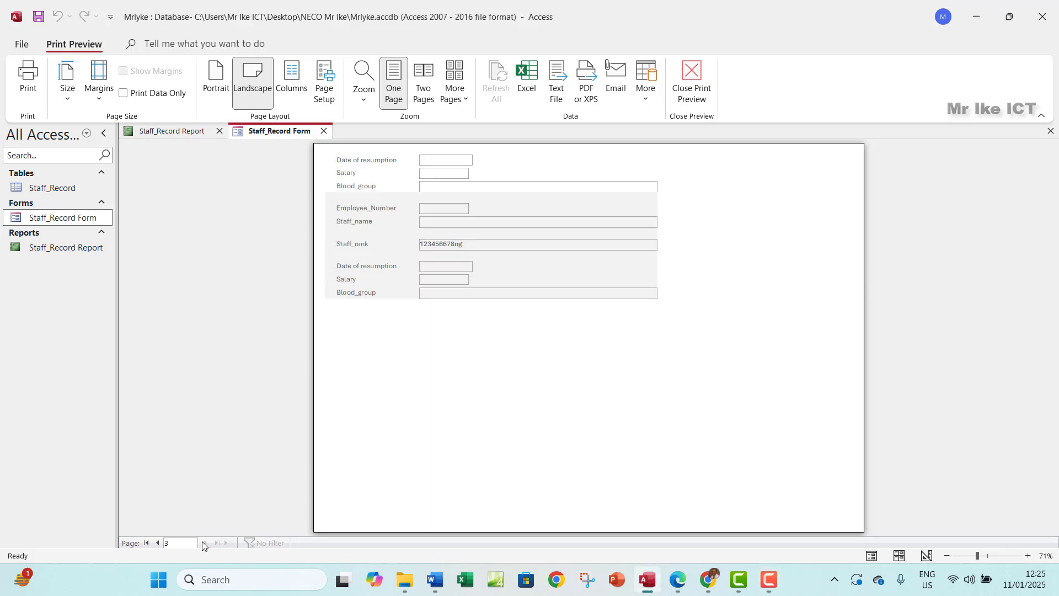
{"action": "left_click", "coordinate": [159, 543]}
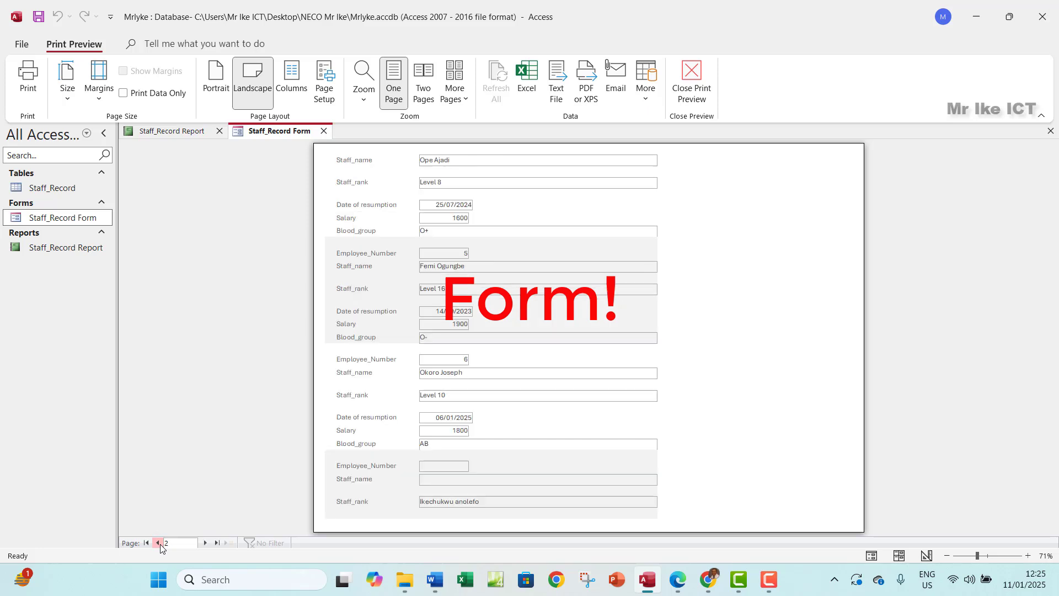
{"action": "left_click", "coordinate": [159, 543]}
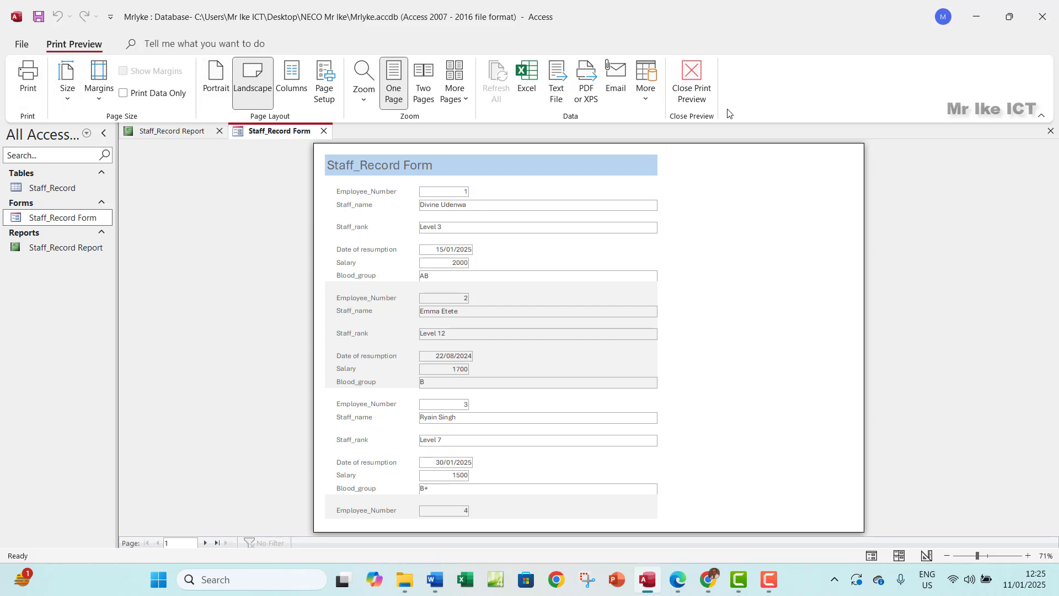
{"action": "left_click", "coordinate": [692, 82]}
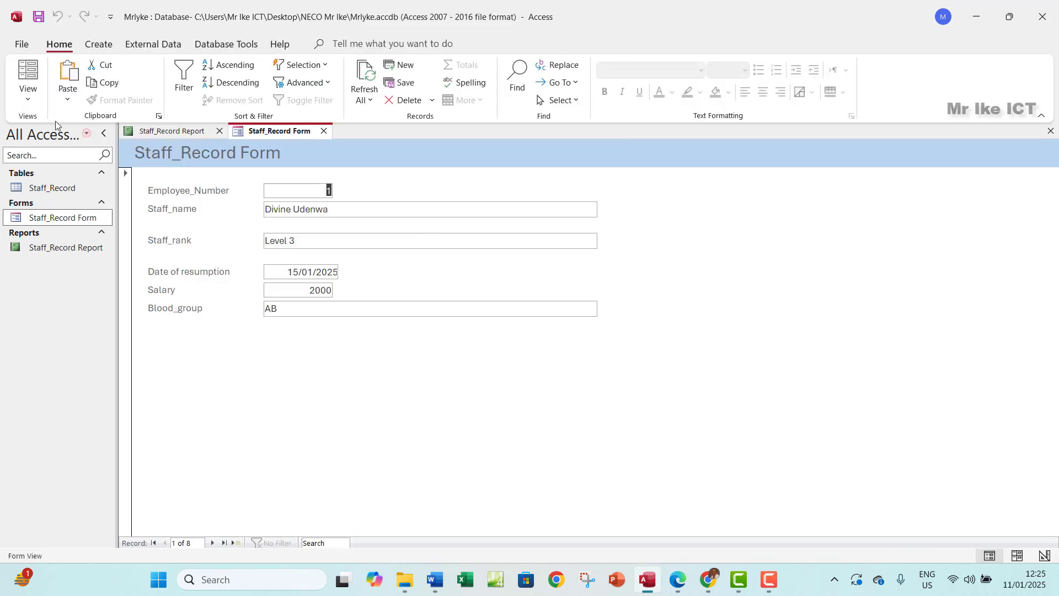
{"action": "left_click", "coordinate": [28, 94]}
In Design View, add Page Header/Footer sections and collapse the empty Page Header.
{"action": "left_click", "coordinate": [62, 182]}
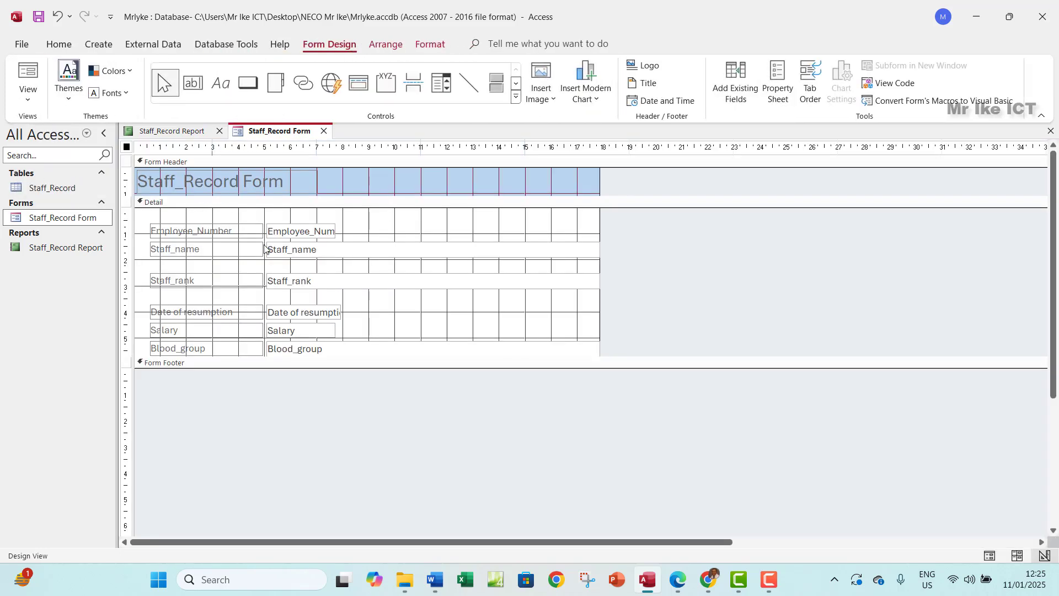
{"action": "right_click", "coordinate": [402, 308]}
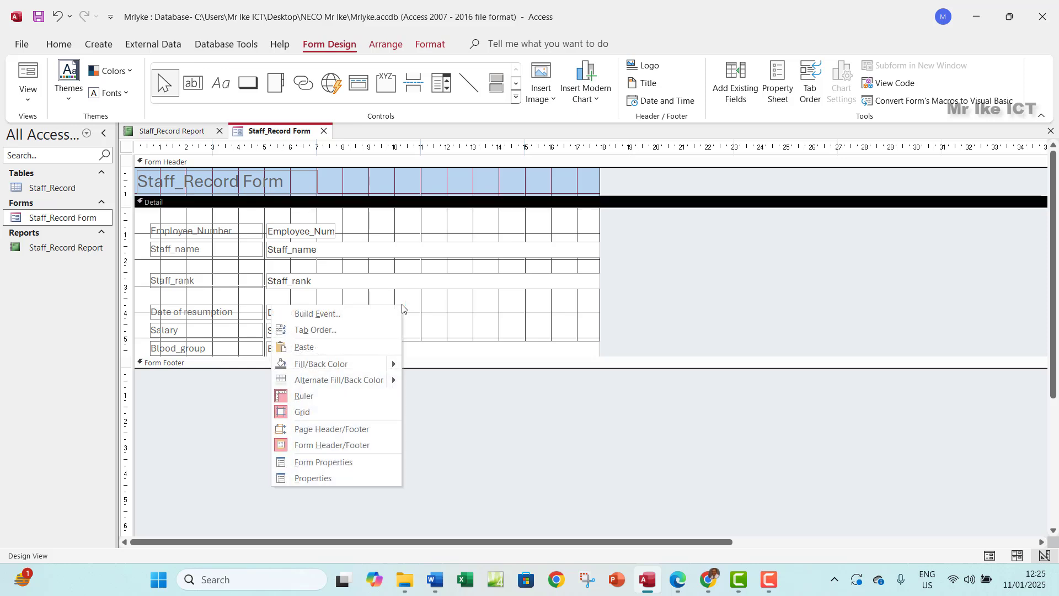
{"action": "left_click", "coordinate": [329, 429]}
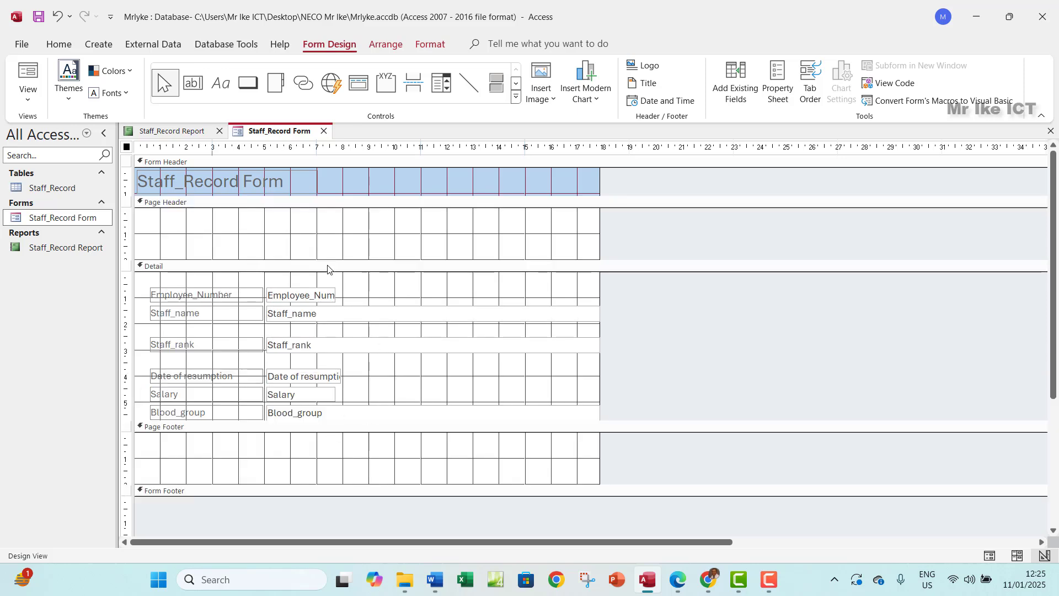
{"action": "left_click_drag", "start_coordinate": [334, 259], "coordinate": [340, 205]}
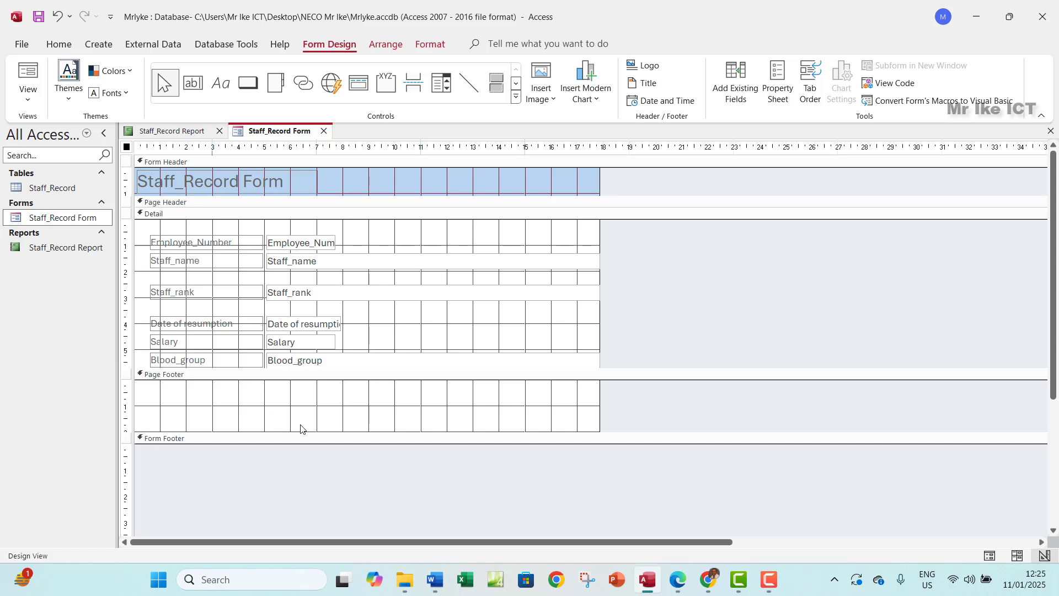
Draw a Page Footer label holding the candidate's name and registration number.
{"action": "left_click", "coordinate": [229, 92]}
{"action": "left_click_drag", "start_coordinate": [206, 386], "coordinate": [403, 416]}
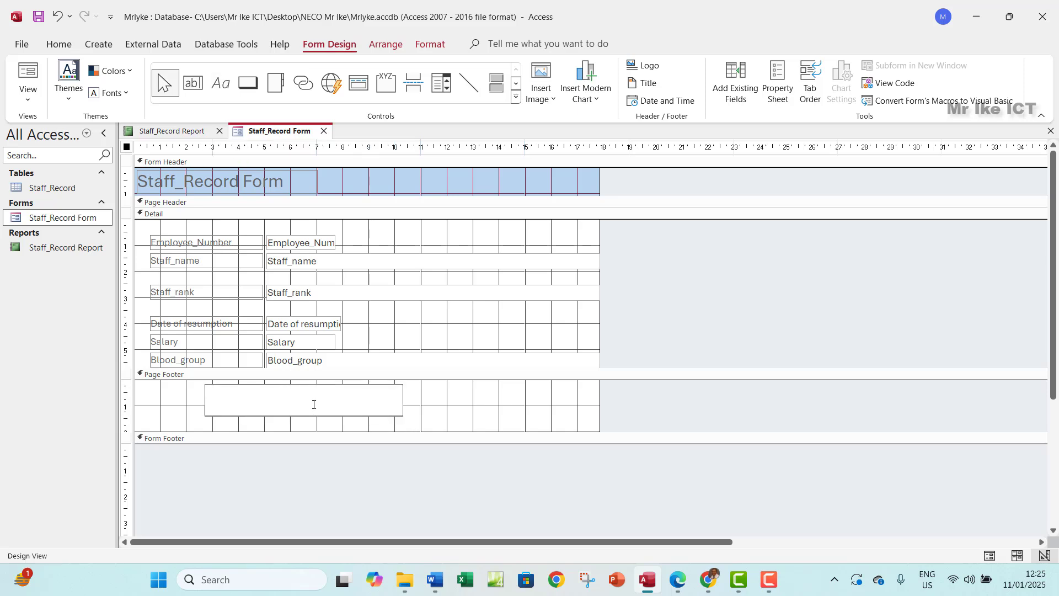
{"action": "type", "text": "Mr"}
{"action": "key", "text": "BackSpace"}
{"action": "key", "text": "BackSpace"}
{"action": "type", "text": "Ikechi="}
{"action": "key", "text": "BackSpace"}
{"action": "key", "text": "BackSpace"}
{"action": "type", "text": "ukwu anolefo, 23344r57g"}
Page through the form's Print Preview to check the footer name label, then open Staff_Record Report.
{"action": "left_click", "coordinate": [22, 45]}
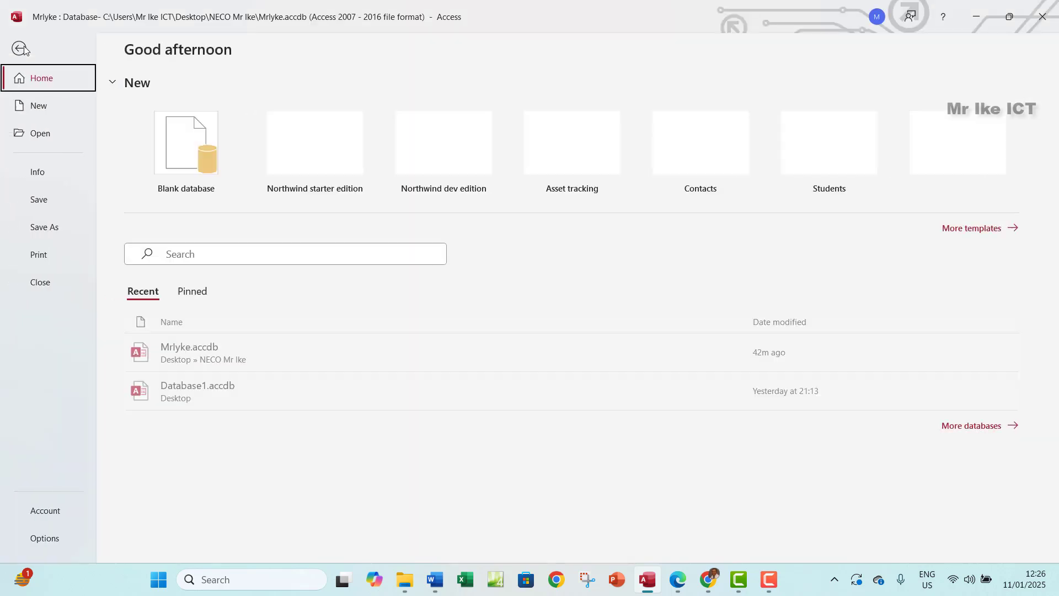
{"action": "left_click", "coordinate": [44, 256]}
{"action": "left_click", "coordinate": [291, 207]}
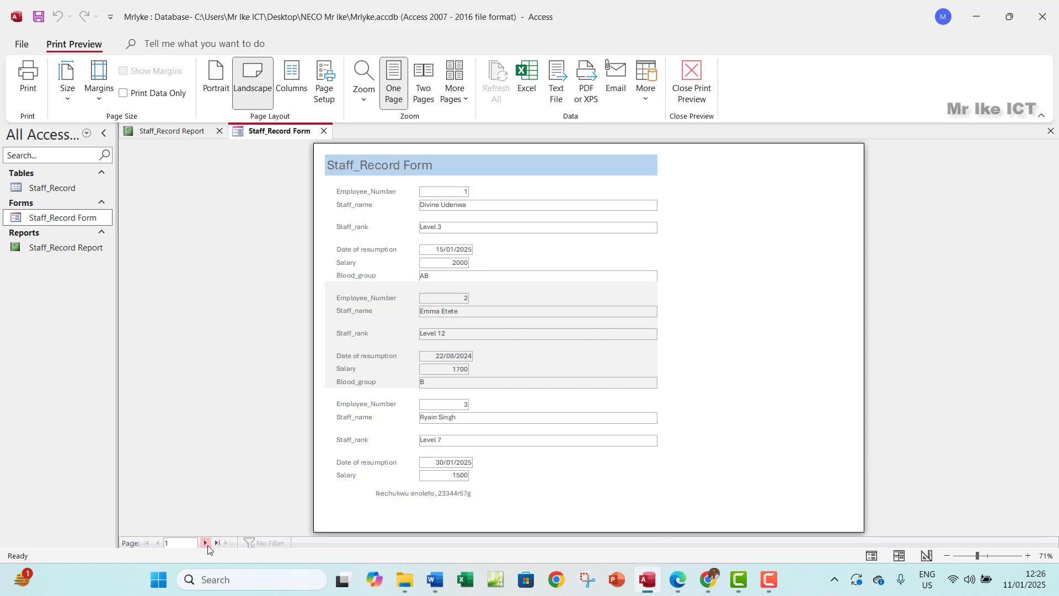
{"action": "left_click", "coordinate": [206, 543]}
{"action": "left_click", "coordinate": [207, 544]}
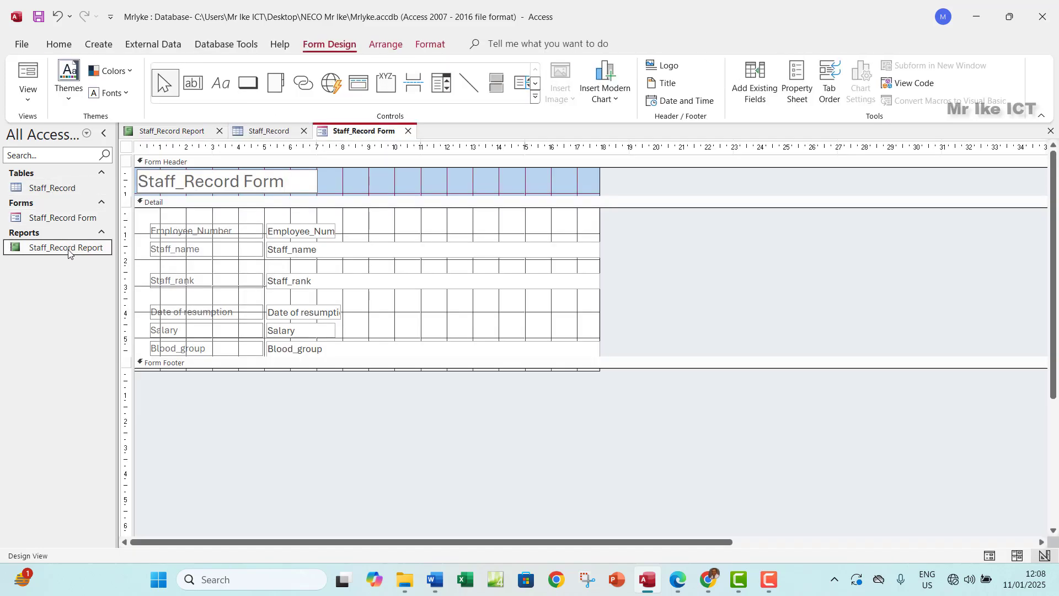
{"action": "double_click", "coordinate": [66, 247]}
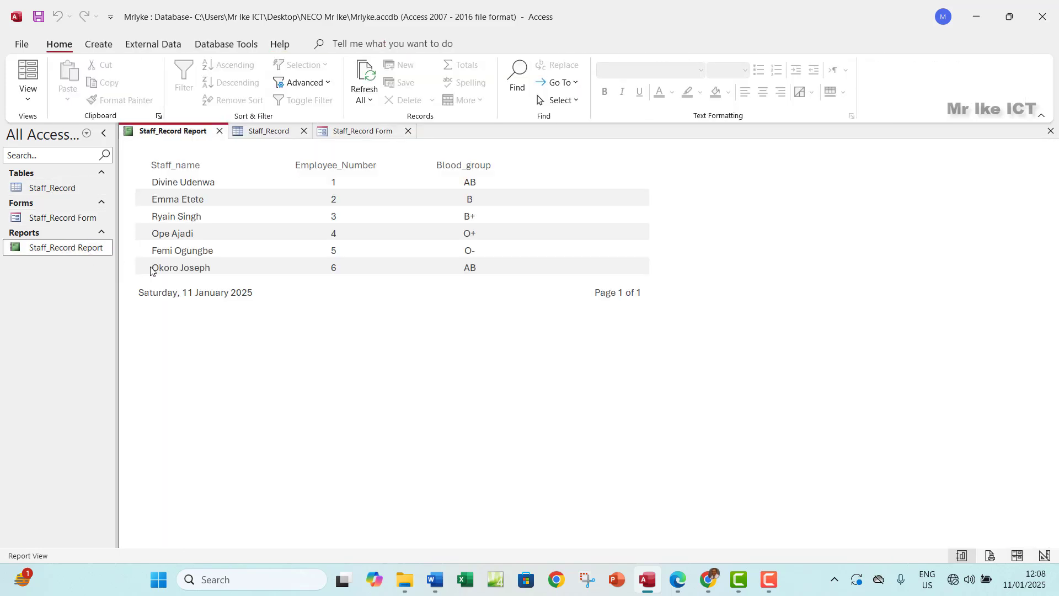
In Design View, narrow the =Now() date box and nudge the page-number box slightly right.
{"action": "left_click", "coordinate": [27, 91]}
{"action": "left_click", "coordinate": [69, 212]}
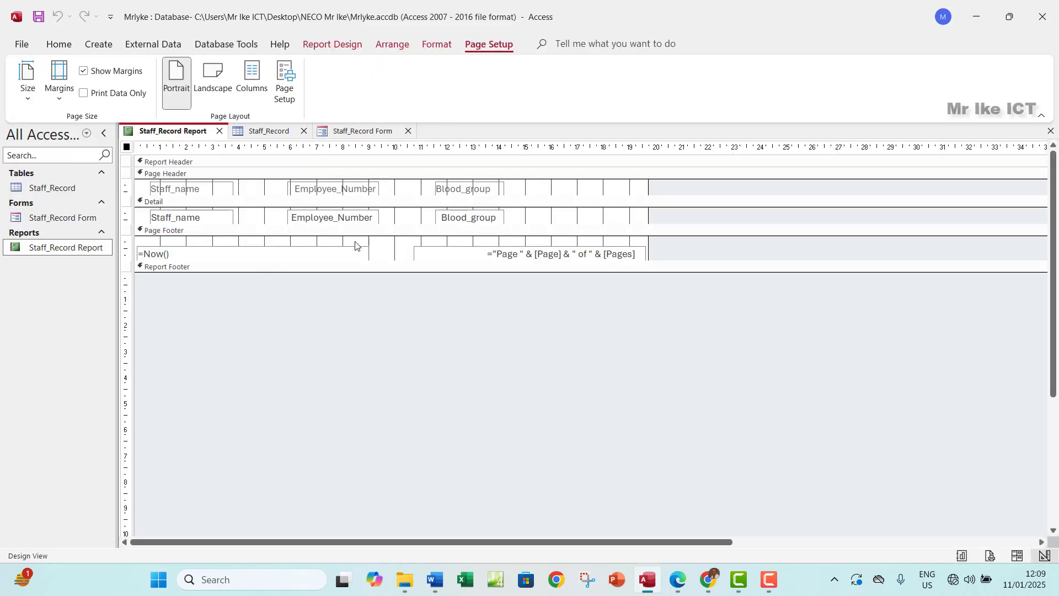
{"action": "left_click", "coordinate": [356, 256]}
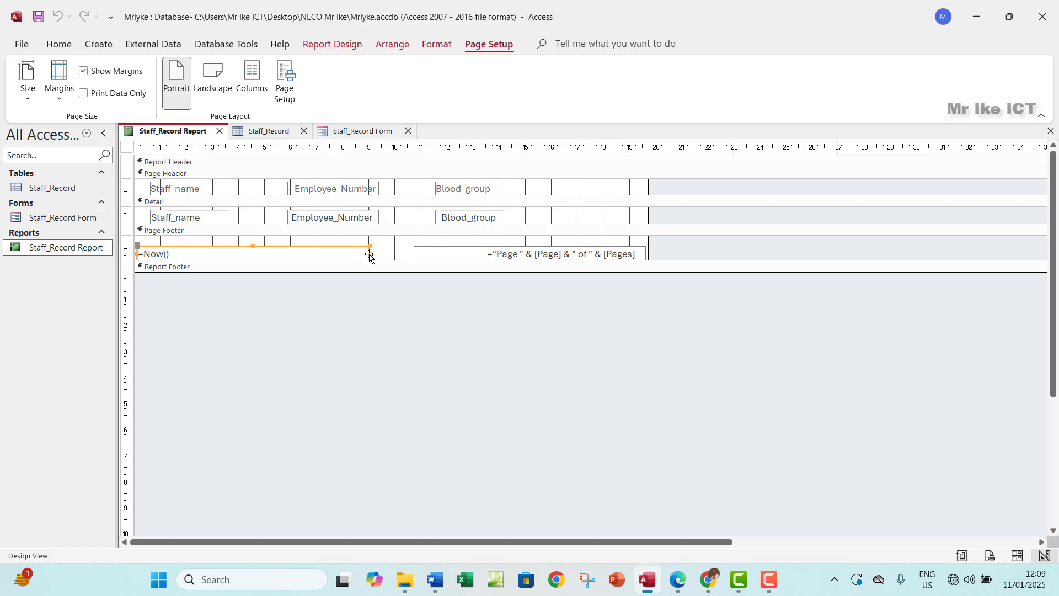
{"action": "left_click_drag", "start_coordinate": [369, 252], "coordinate": [294, 254]}
{"action": "left_click", "coordinate": [419, 253]}
{"action": "left_click_drag", "start_coordinate": [419, 254], "coordinate": [423, 253]}
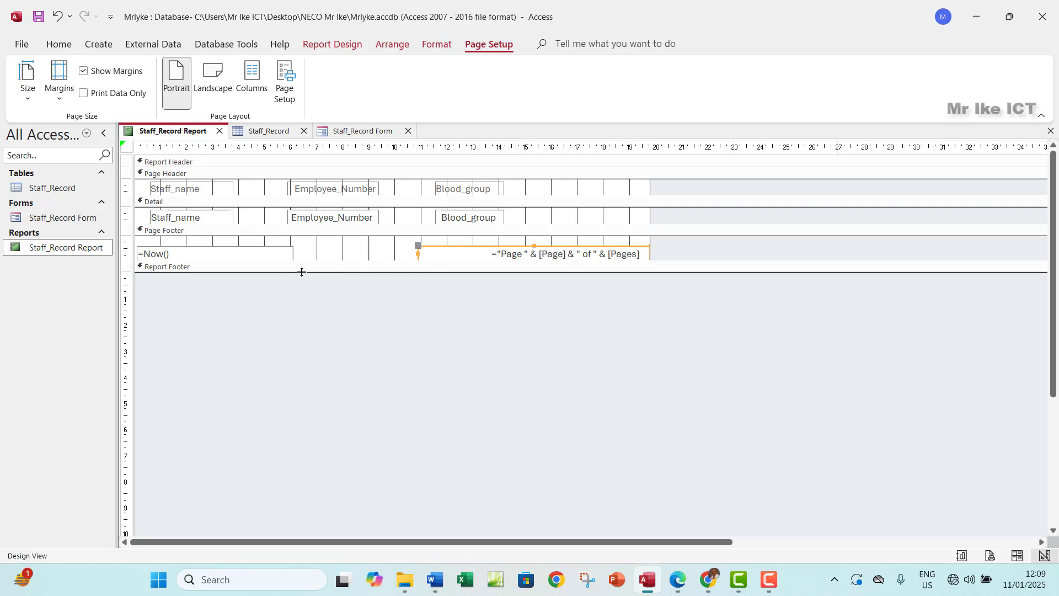
Enlarge the Report Footer and draw a label in it with placeholder text 'dfdgfgffgfgfgfg'.
{"action": "left_click_drag", "start_coordinate": [301, 272], "coordinate": [267, 301]}
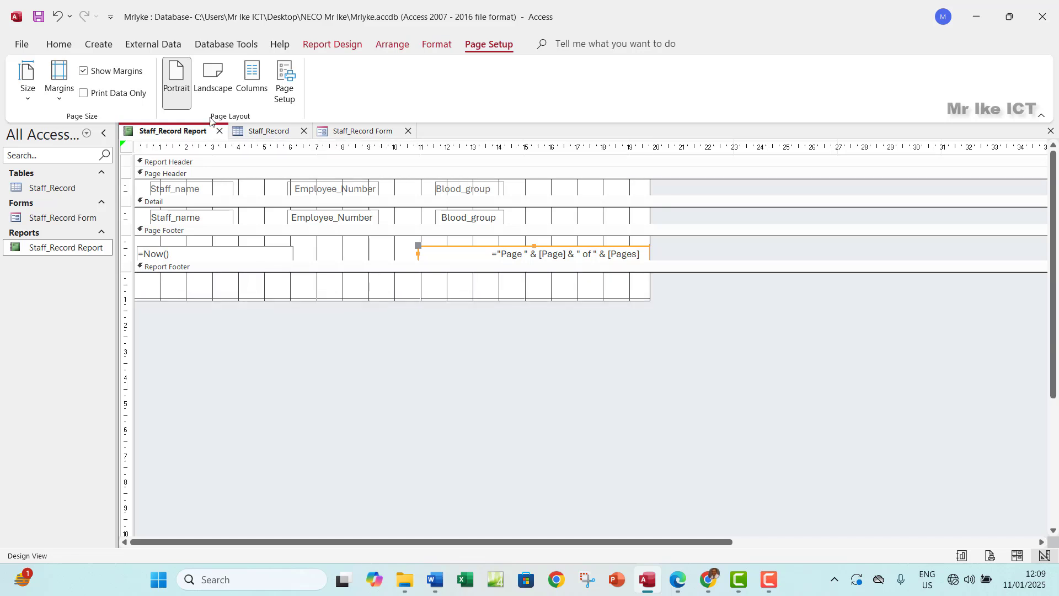
{"action": "left_click", "coordinate": [329, 44]}
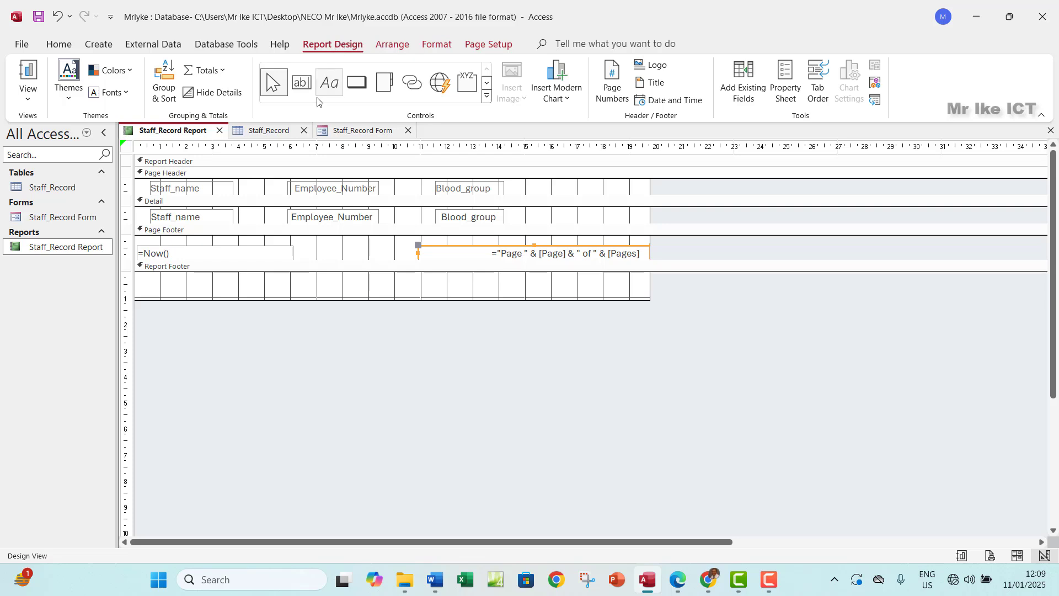
{"action": "left_click", "coordinate": [329, 82]}
{"action": "left_click_drag", "start_coordinate": [227, 273], "coordinate": [401, 295]}
{"action": "type", "text": "dfdgfgffgfgfgfg"}
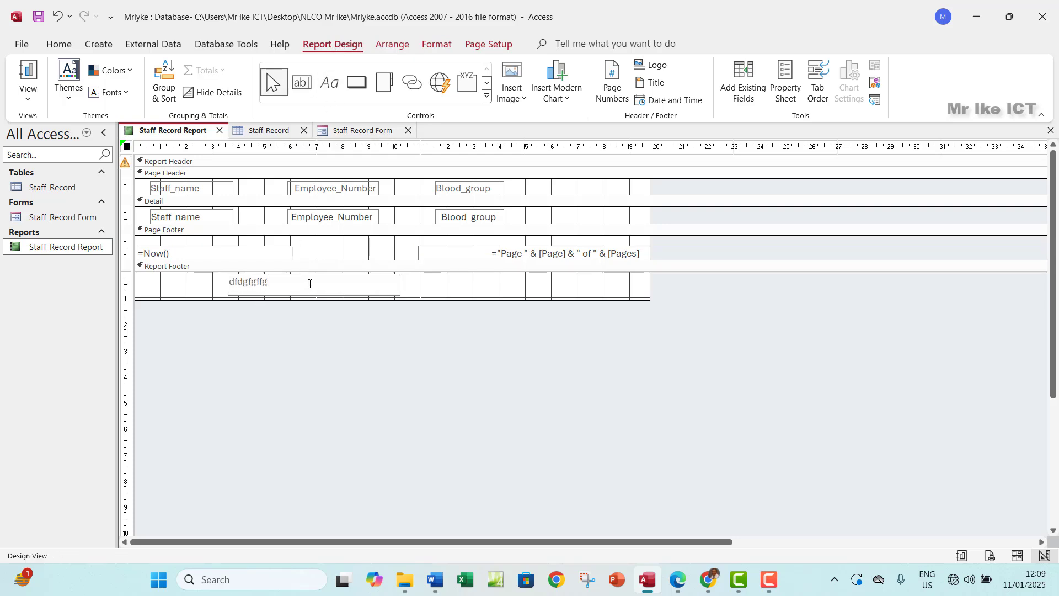
Print-preview the Staff_Record Report, then bring the NECO exam PDF in Edge to the front.
{"action": "left_click", "coordinate": [21, 44]}
{"action": "left_click", "coordinate": [44, 254]}
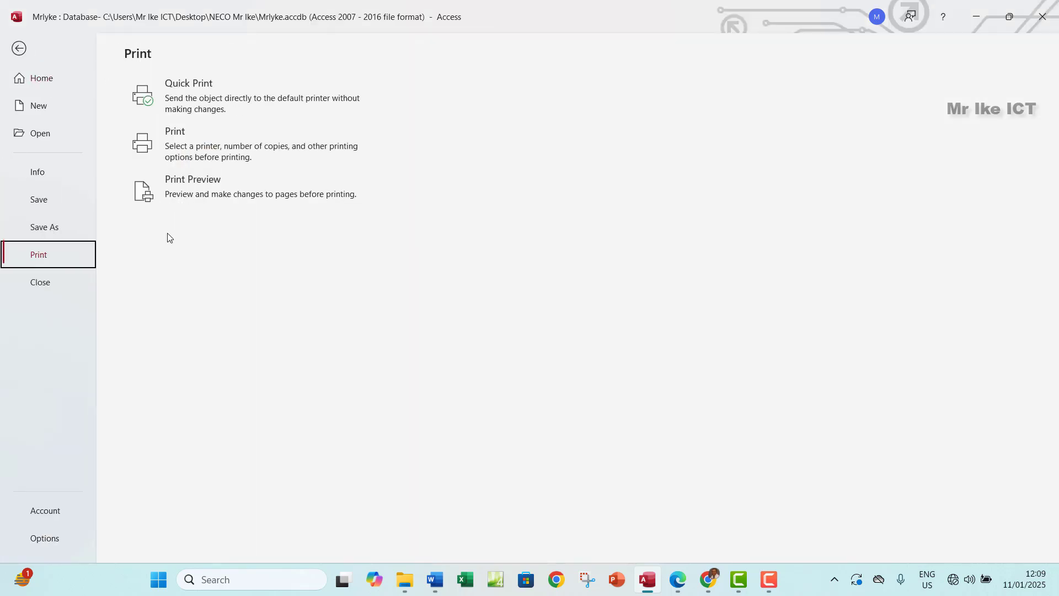
{"action": "left_click", "coordinate": [237, 194]}
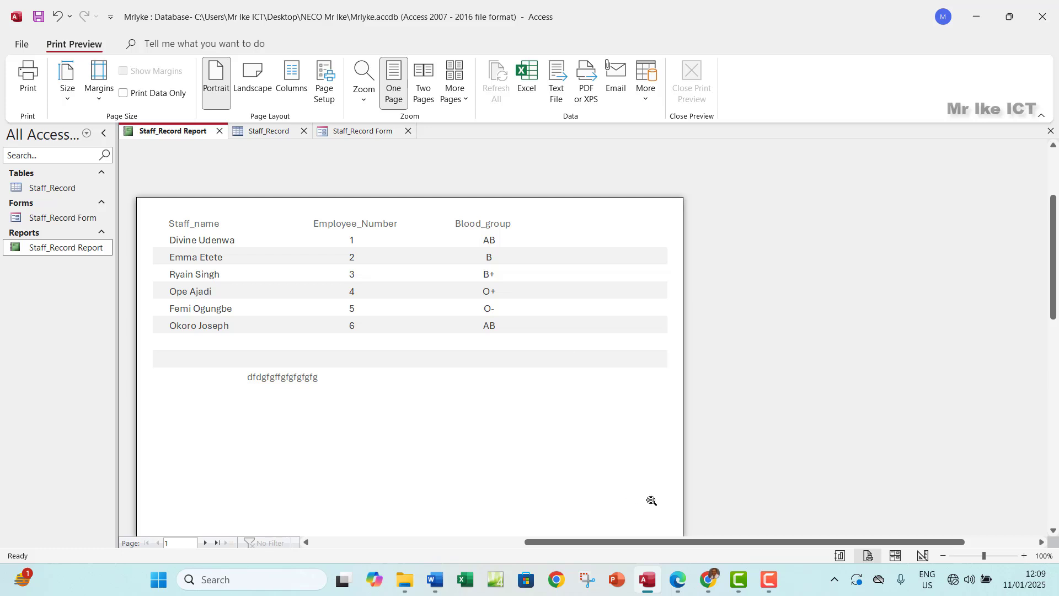
{"action": "left_click", "coordinate": [679, 583]}
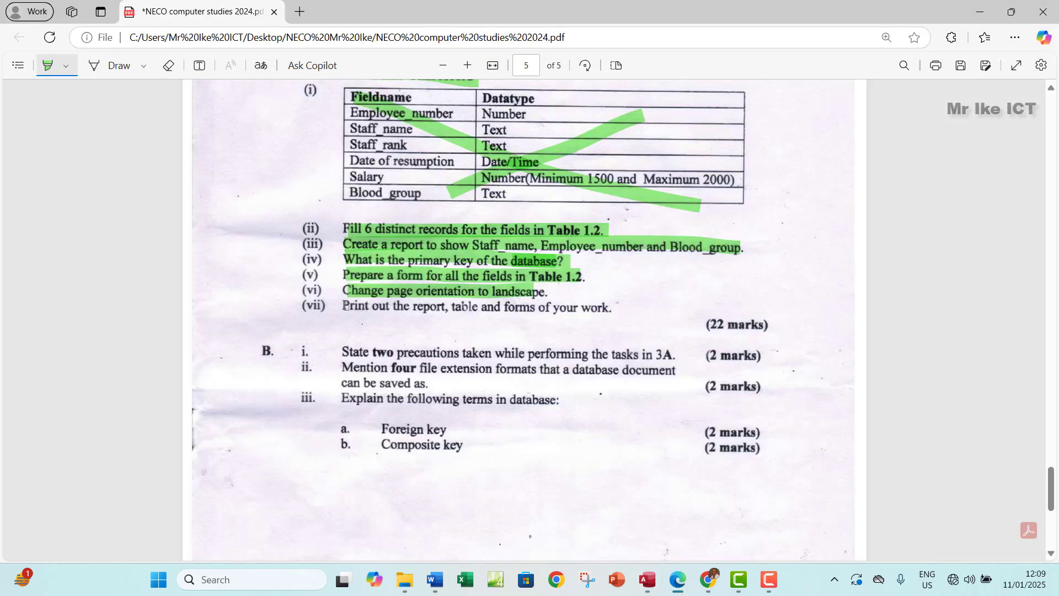
Highlight line (vii) about printing the report, table and forms, then switch to the Word document.
{"action": "left_click_drag", "start_coordinate": [346, 306], "coordinate": [610, 310]}
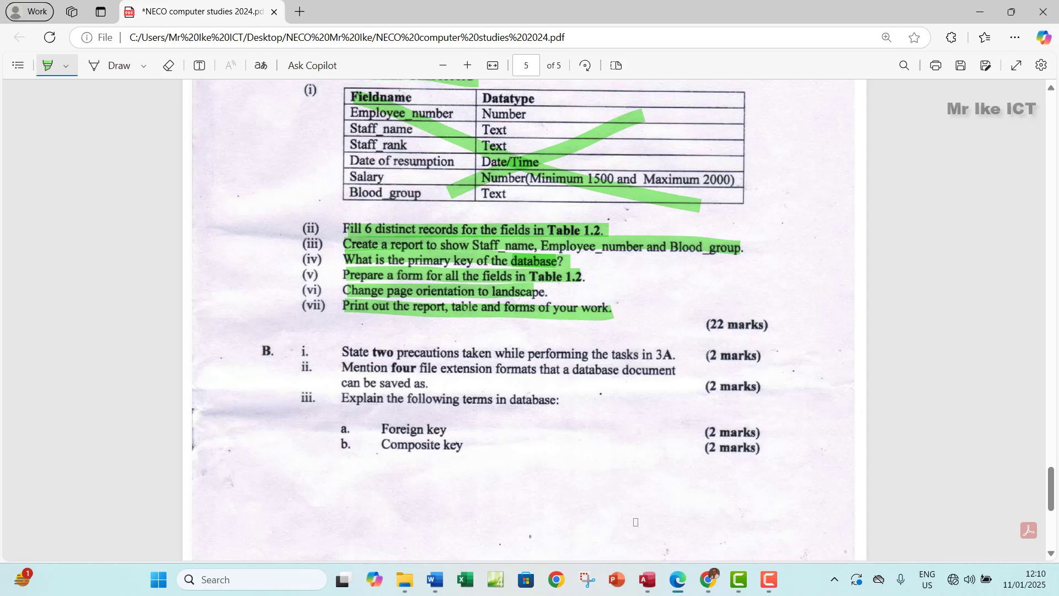
{"action": "left_click", "coordinate": [435, 582]}
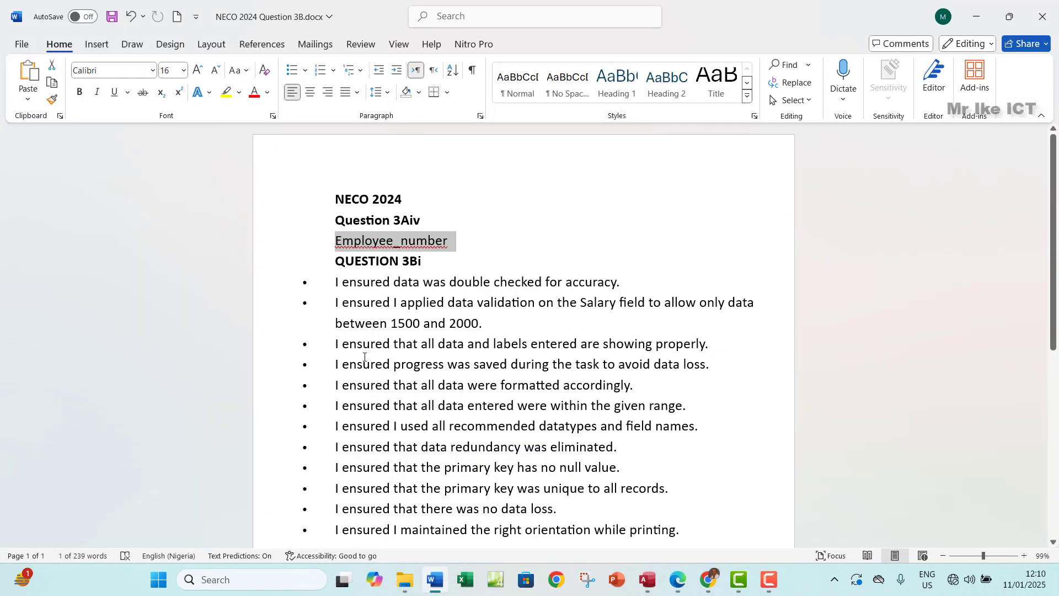
Scroll through the NECO 2024 Word answers, then go back to the exam PDF in Edge.
{"action": "scroll", "coordinate": [364, 358], "scroll_direction": "down", "scroll_amount": 1}
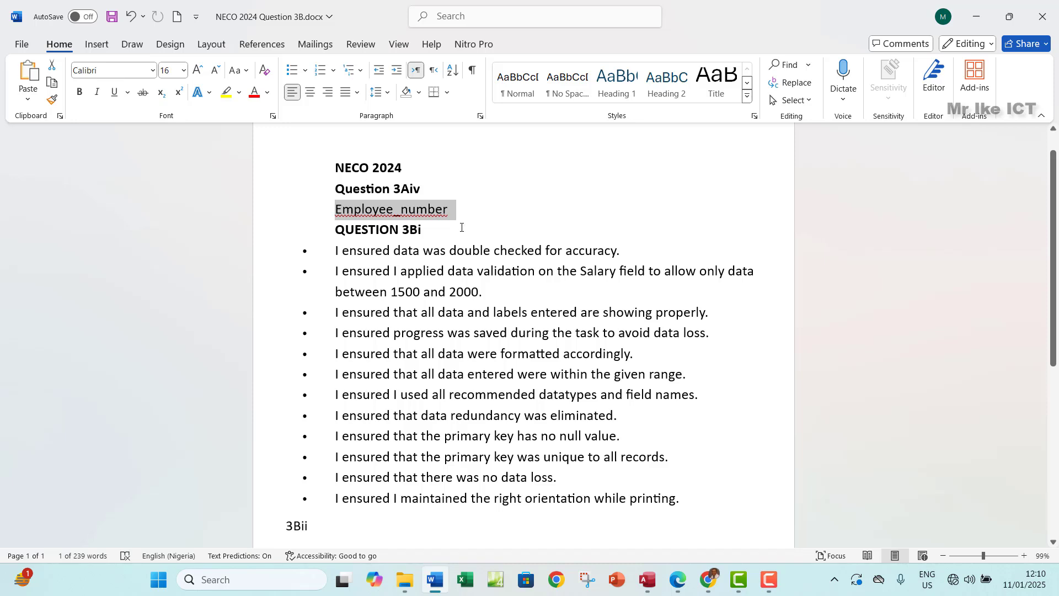
{"action": "scroll", "coordinate": [474, 407], "scroll_direction": "down", "scroll_amount": 3}
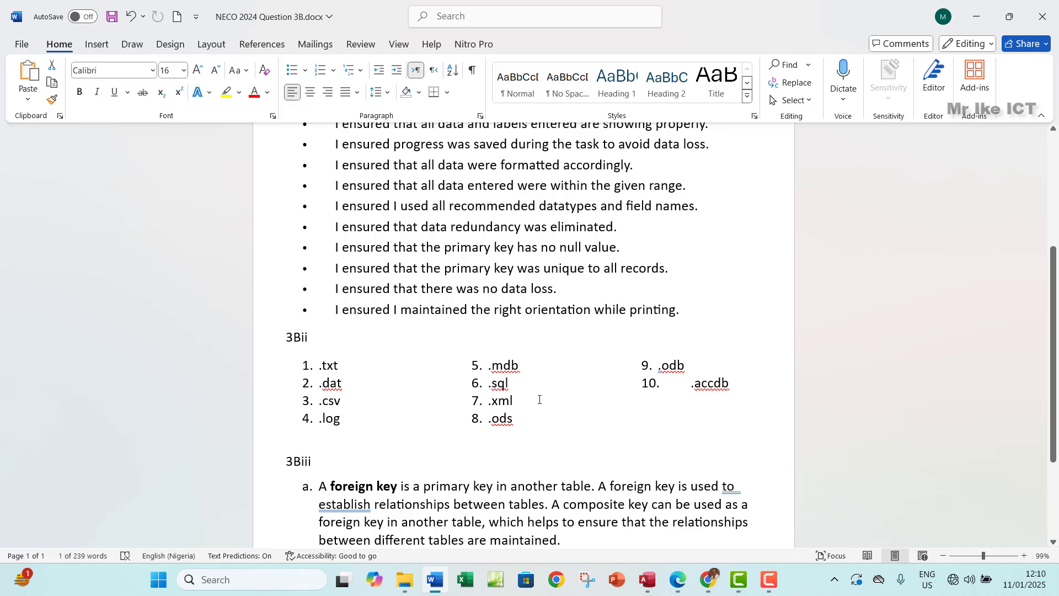
{"action": "scroll", "coordinate": [539, 399], "scroll_direction": "down", "scroll_amount": 3}
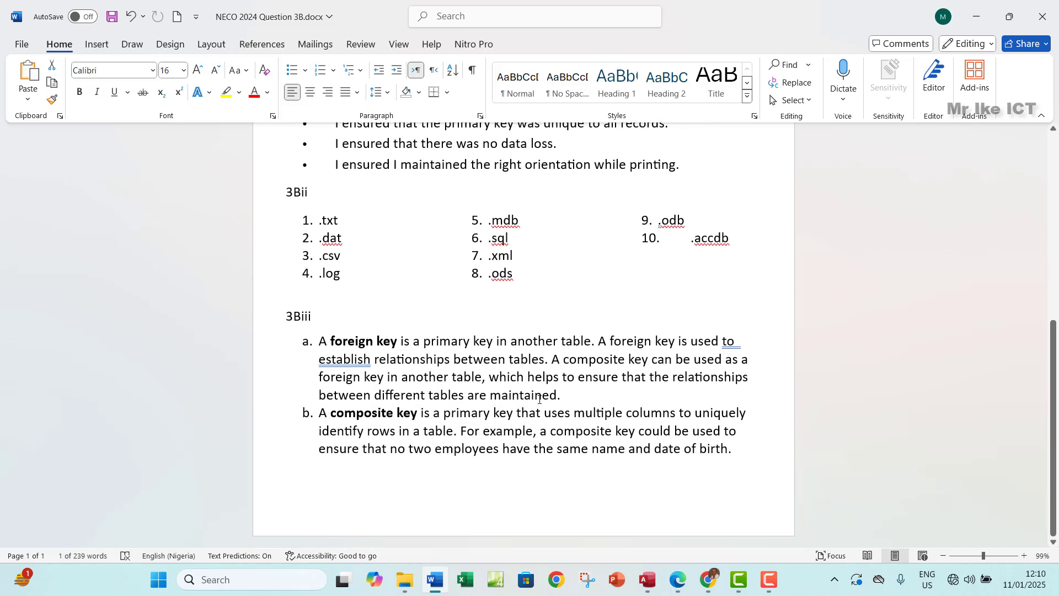
{"action": "scroll", "coordinate": [539, 399], "scroll_direction": "up", "scroll_amount": 6}
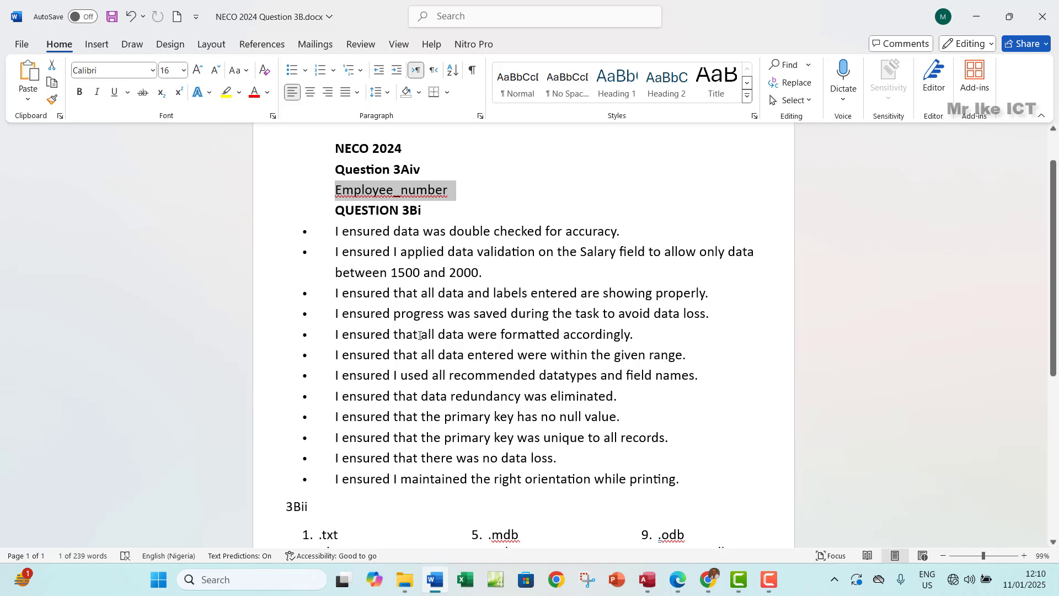
{"action": "scroll", "coordinate": [420, 335], "scroll_direction": "up", "scroll_amount": 1}
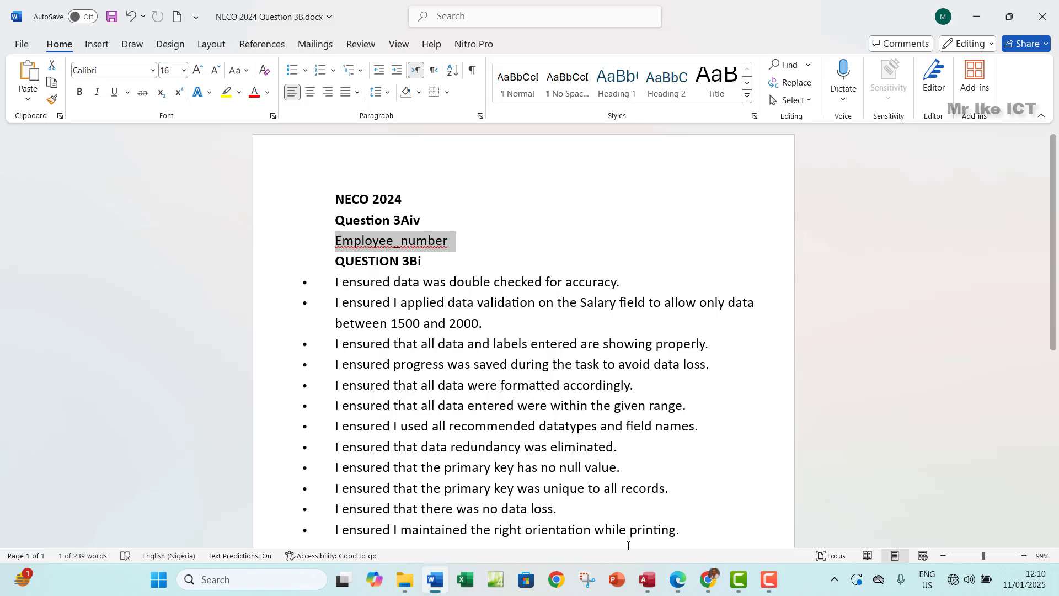
{"action": "left_click", "coordinate": [678, 578]}
{"action": "scroll", "coordinate": [554, 400], "scroll_direction": "down", "scroll_amount": 2}
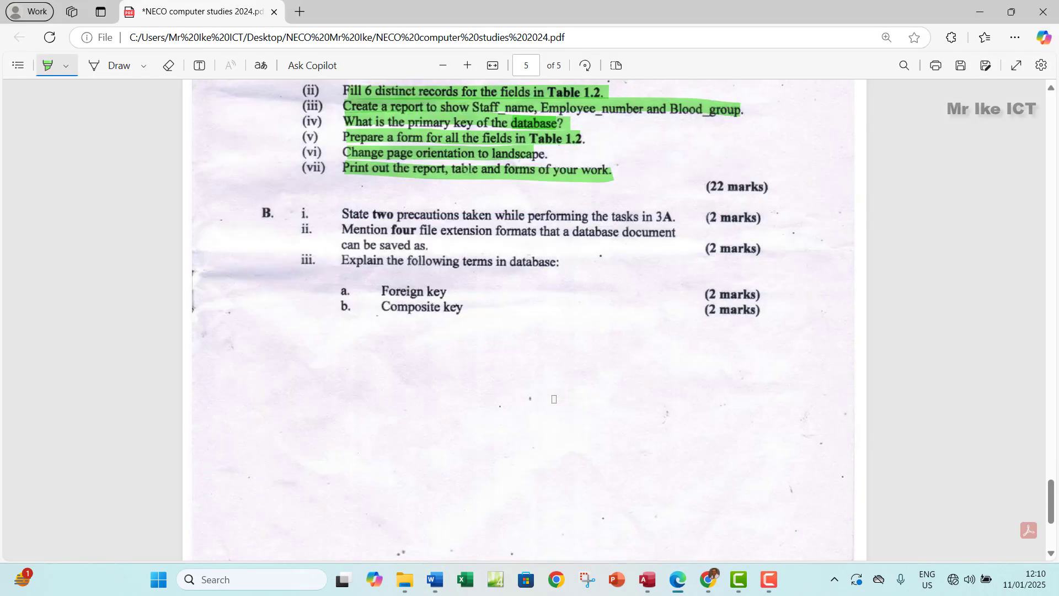
{"action": "scroll", "coordinate": [553, 399], "scroll_direction": "up", "scroll_amount": 2}
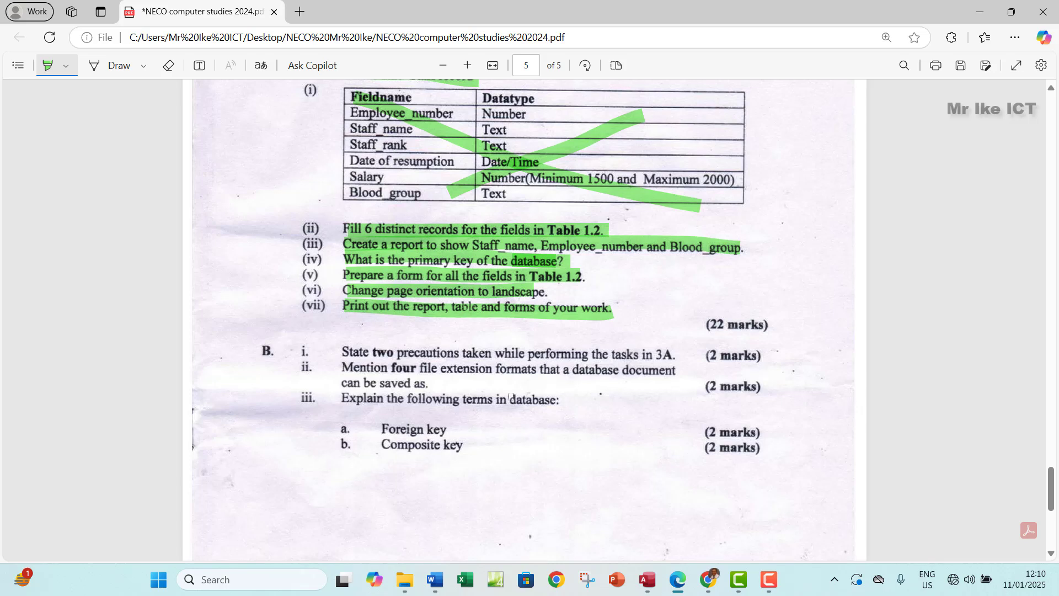